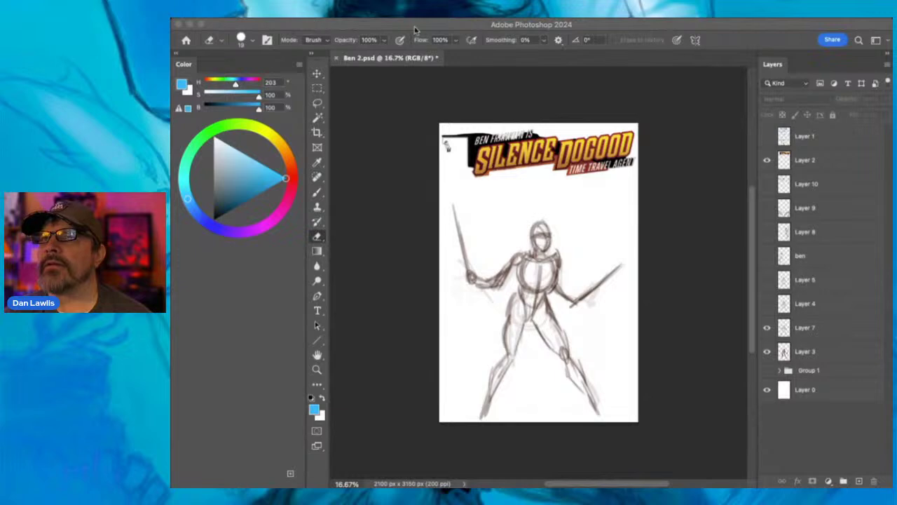
- Resize the application window to a narrower width around the open Ben 2.psd canvas
left_click(476, 105)
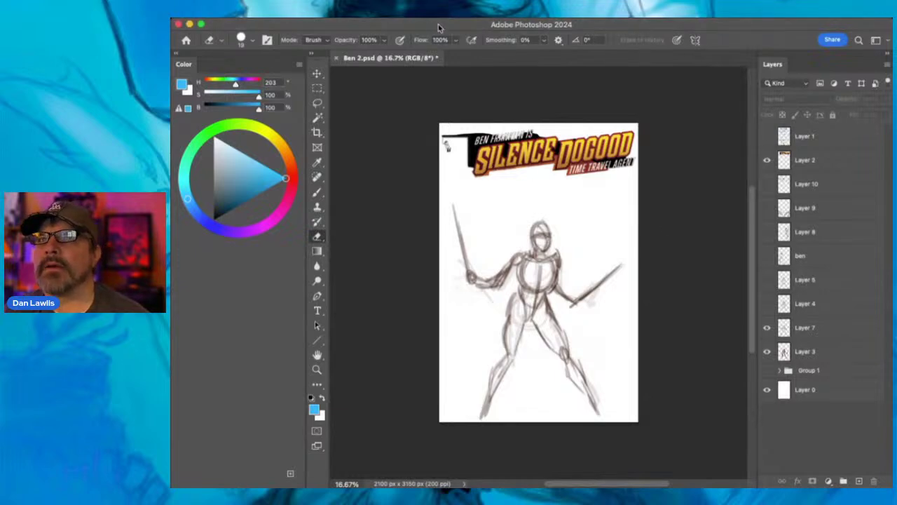
left_click_drag(889, 484, 846, 481)
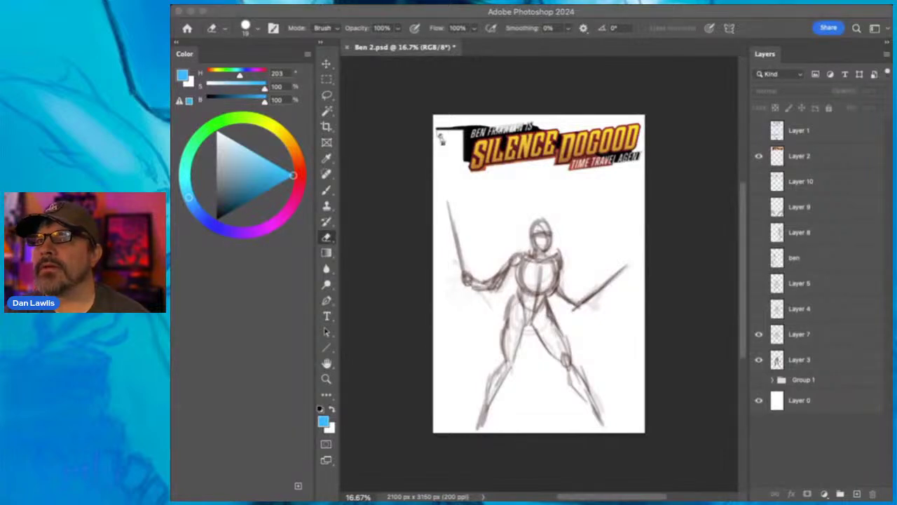
left_click(261, 12)
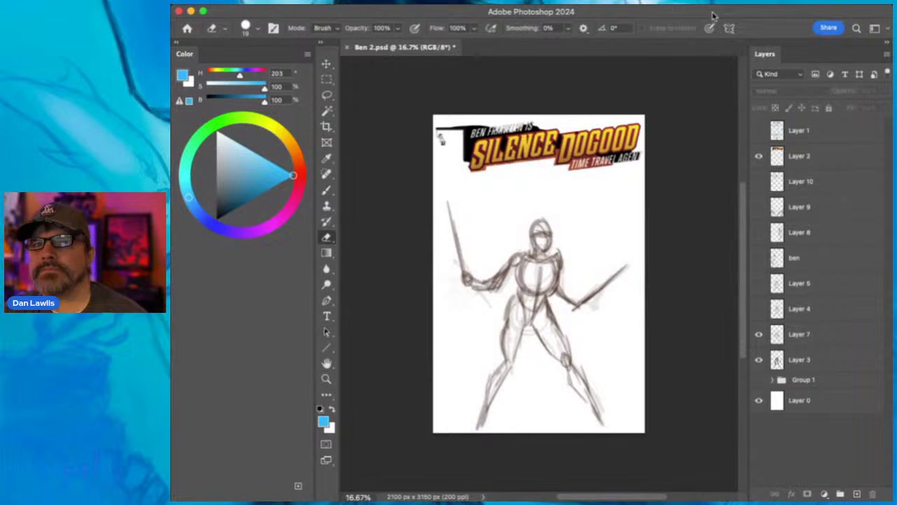
left_click_drag(890, 493, 872, 495)
key("super+Tab")
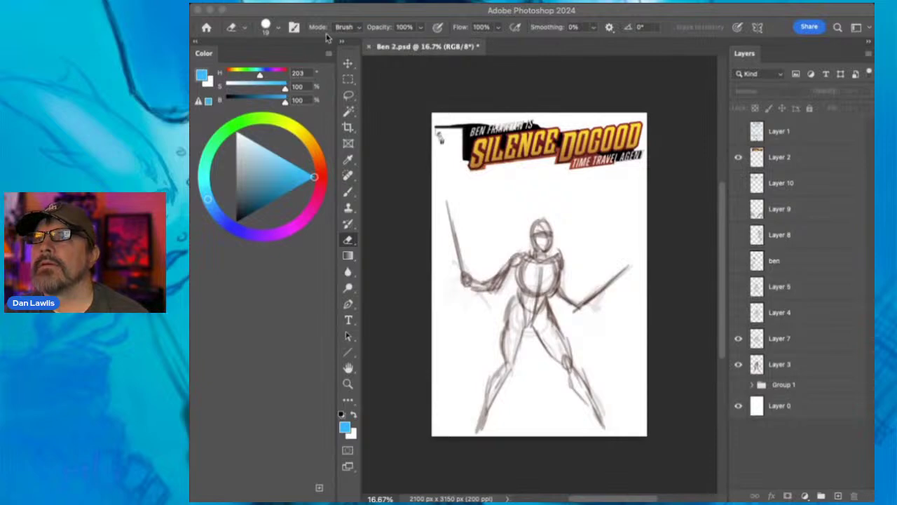
left_click(280, 18)
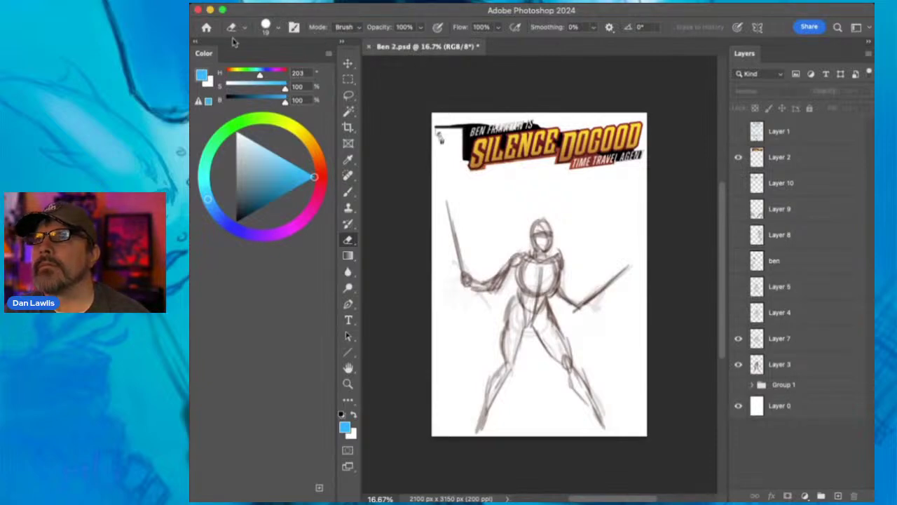
key("super+Tab")
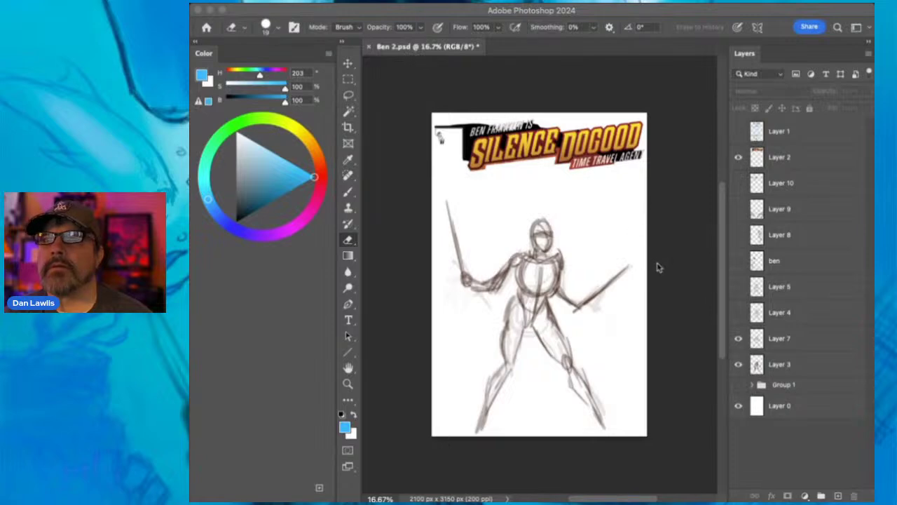
left_click(449, 12)
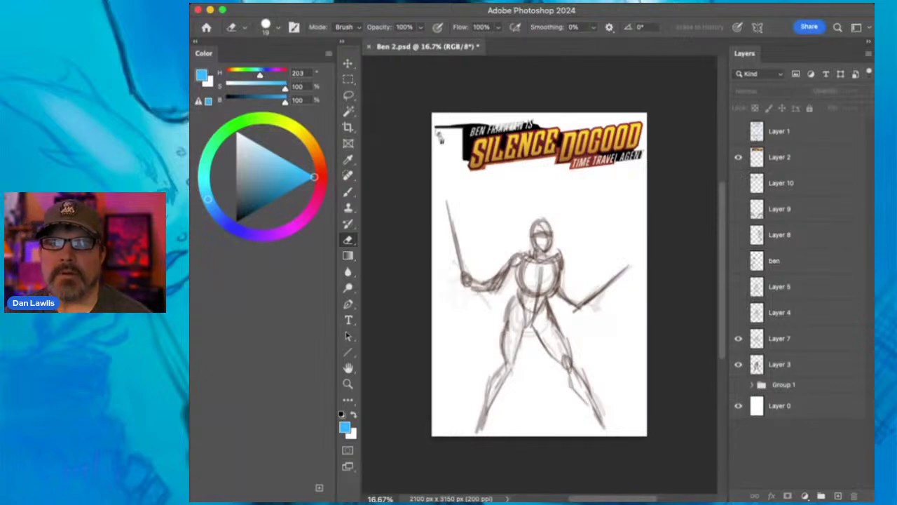
key("super+Tab")
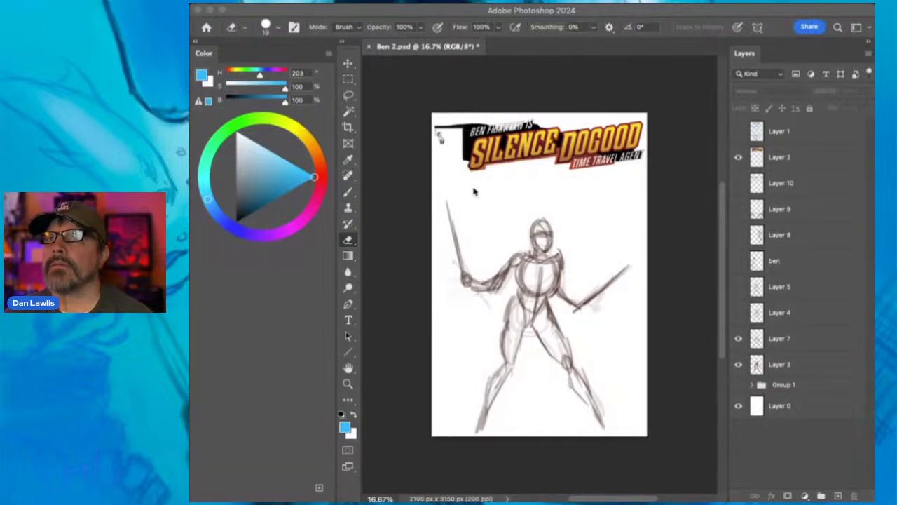
left_click(508, 14)
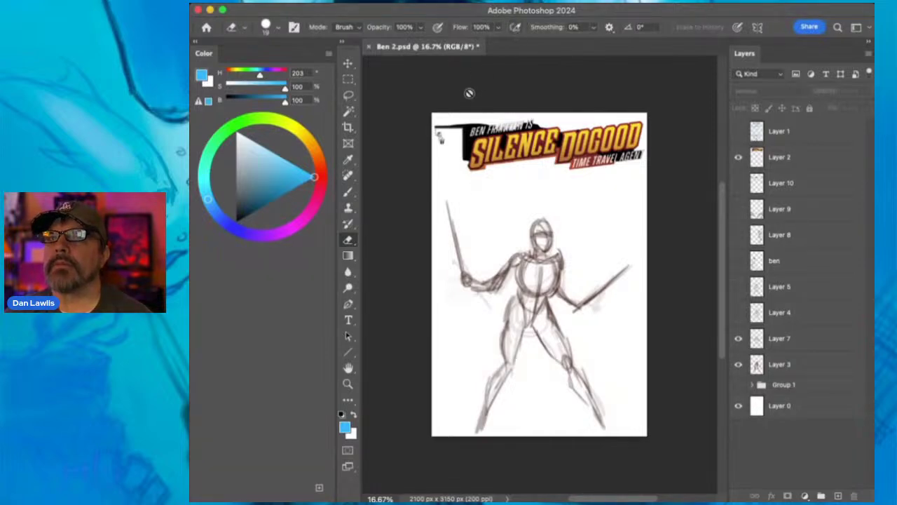
- Hide Layer 7 and Layer 3 and show Group 1 to present its detailed cover drawing at closer range
left_click(738, 338)
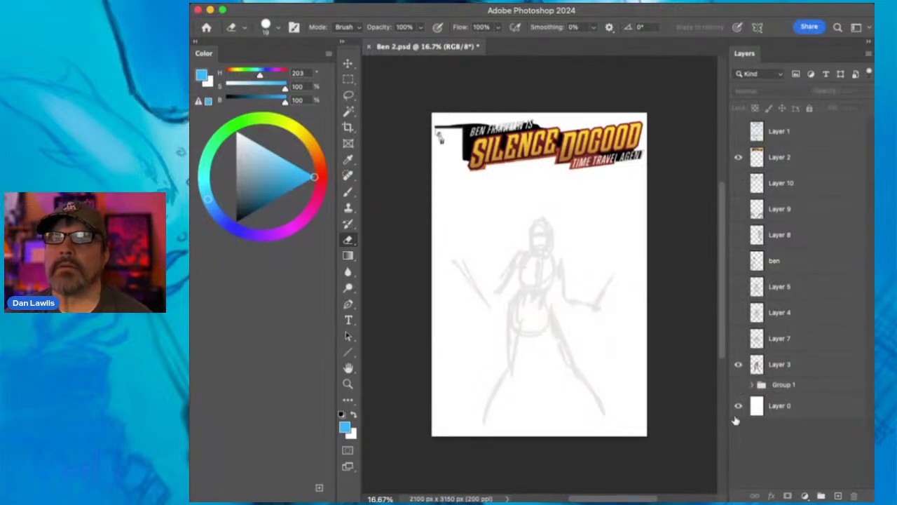
left_click(738, 385)
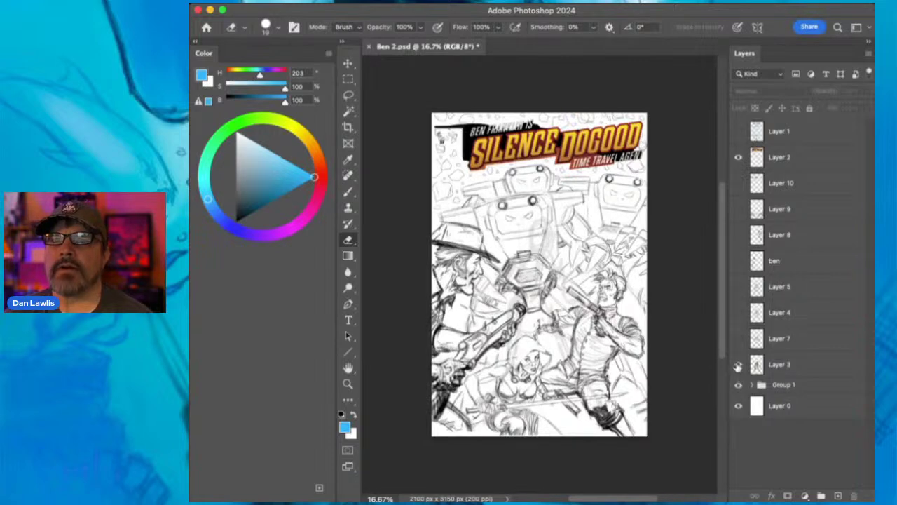
left_click(738, 365)
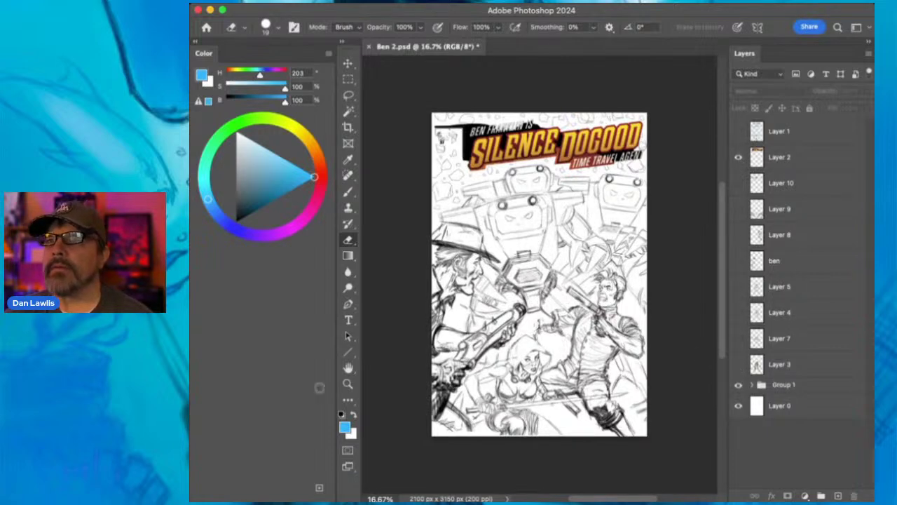
left_click(348, 383)
left_click_drag(552, 270, 577, 260)
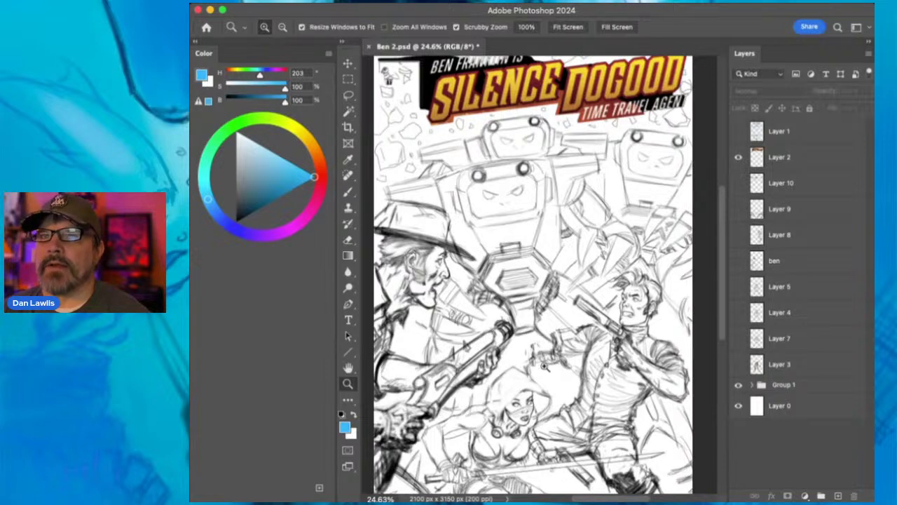
- Hide Group 1 and preview Layer 3 and Layer 7 one at a time, leaving both hidden
left_click(738, 386)
left_click(738, 365)
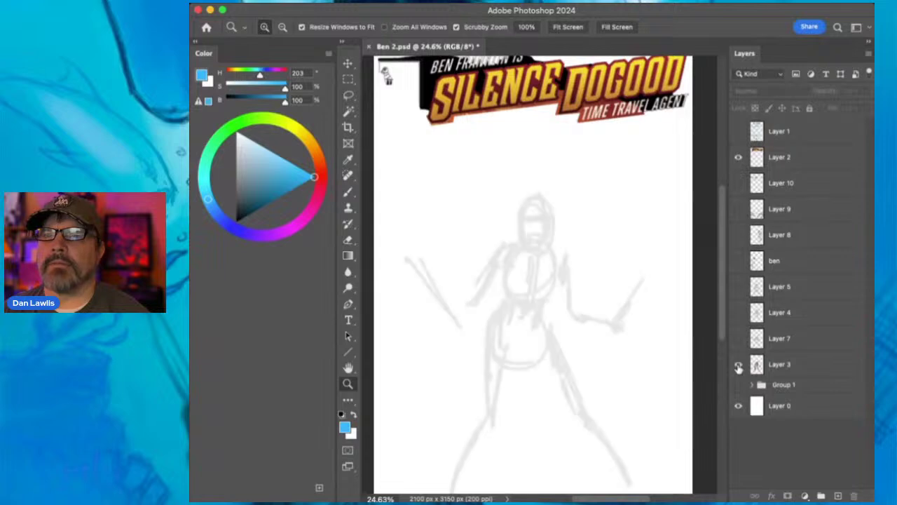
left_click(738, 365)
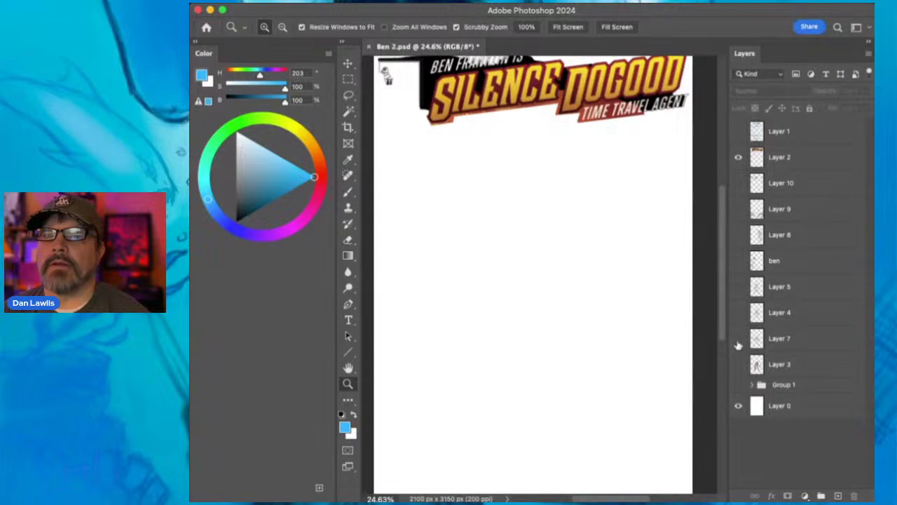
left_click(738, 339)
left_click(738, 339)
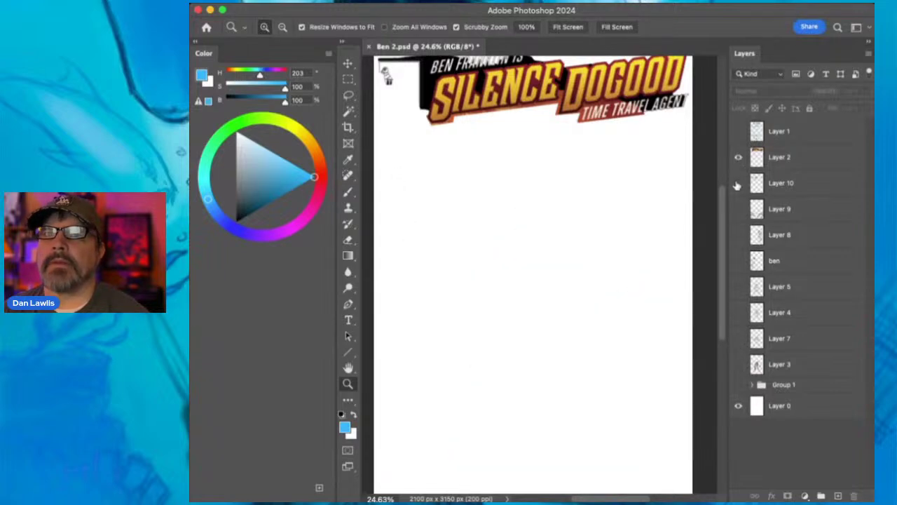
- Show the rough sketches on Layer 10, Layer 9, Layer 8, ben, Layer 5 and Layer 4
left_click(737, 182)
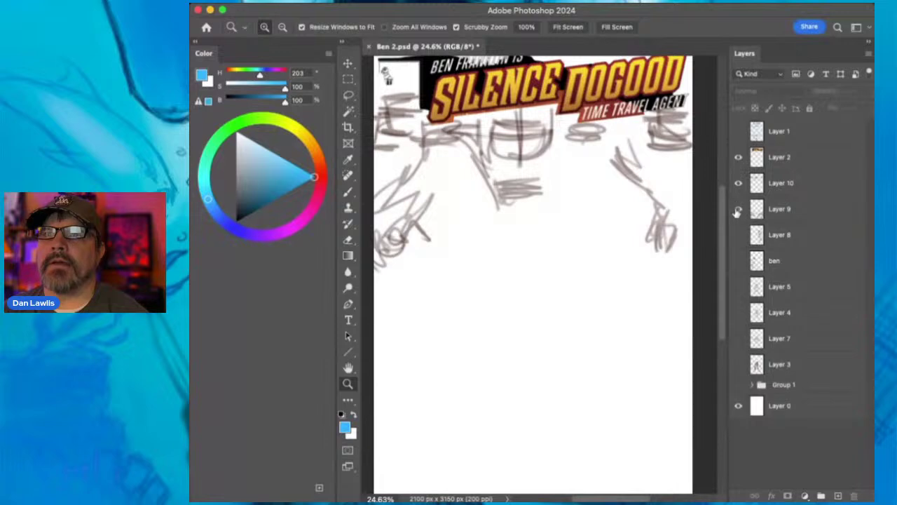
left_click(738, 209)
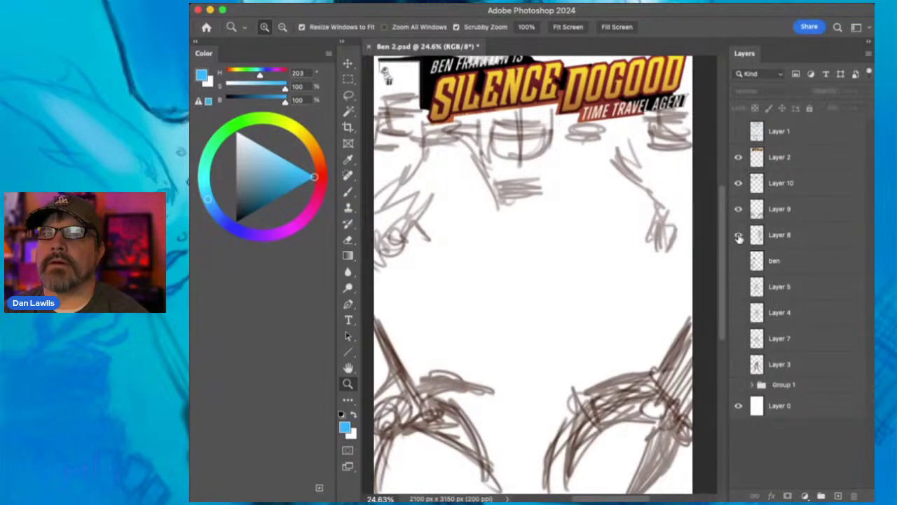
left_click(738, 235)
left_click(738, 261)
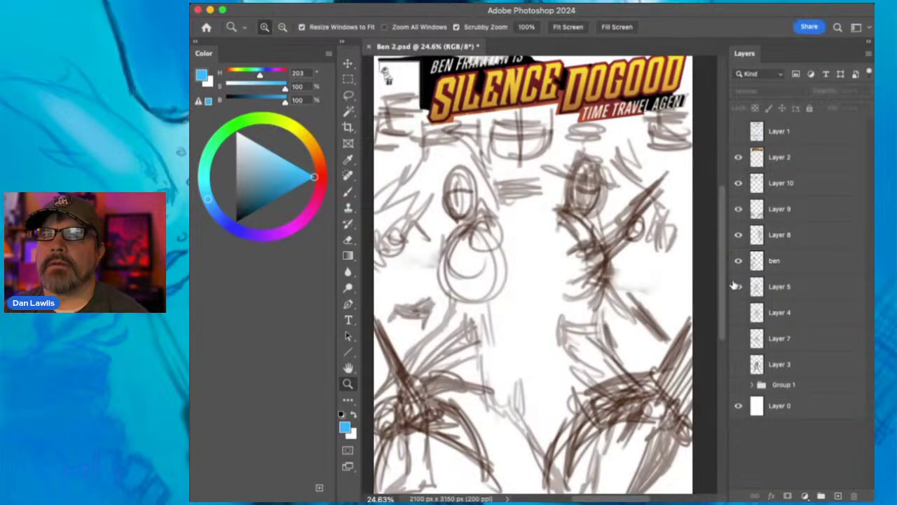
left_click(738, 286)
left_click(738, 312)
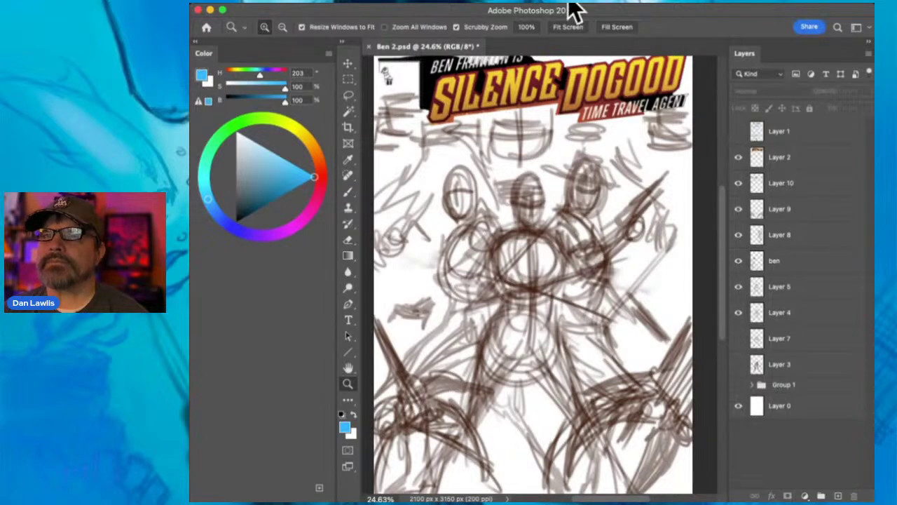
- Hide Layer 4 and Layer 5, show Layer 3, and check what the ben layer and Layer 10 contribute
left_click(738, 312)
left_click(738, 286)
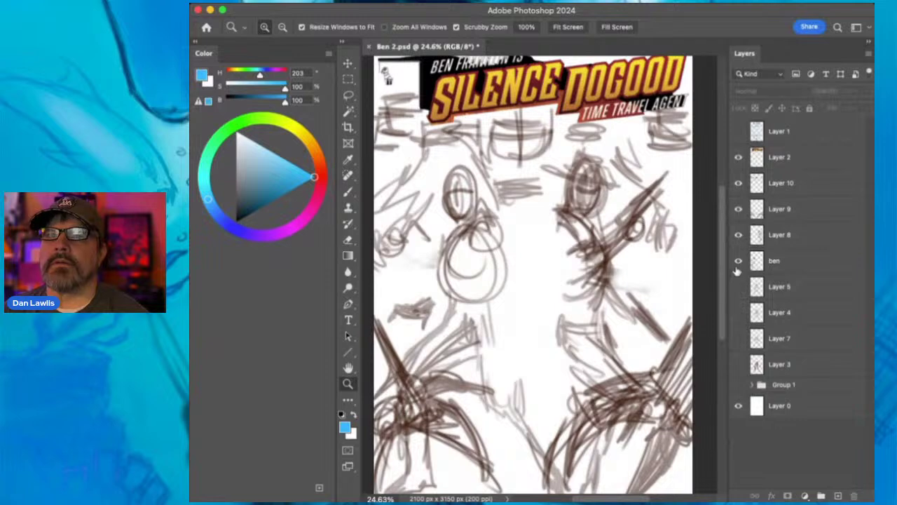
left_click(737, 260)
left_click(738, 260)
left_click(738, 364)
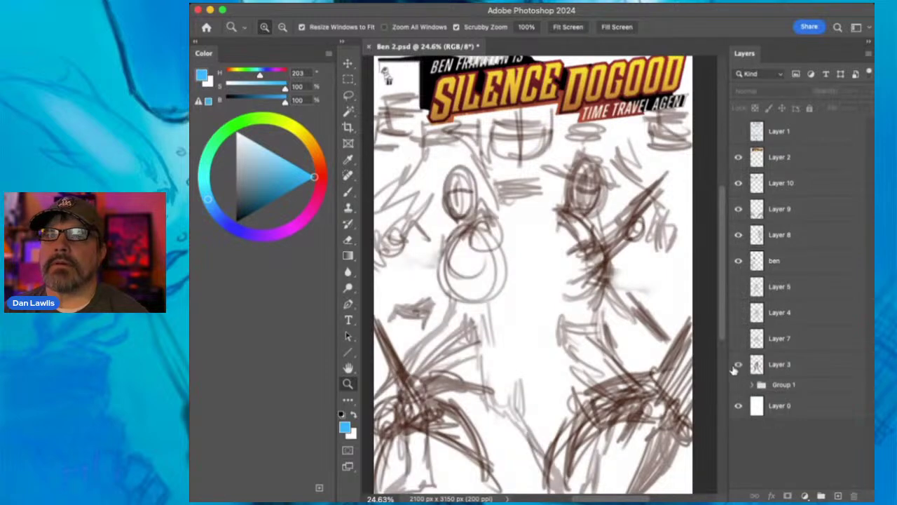
left_click(738, 183)
left_click(738, 184)
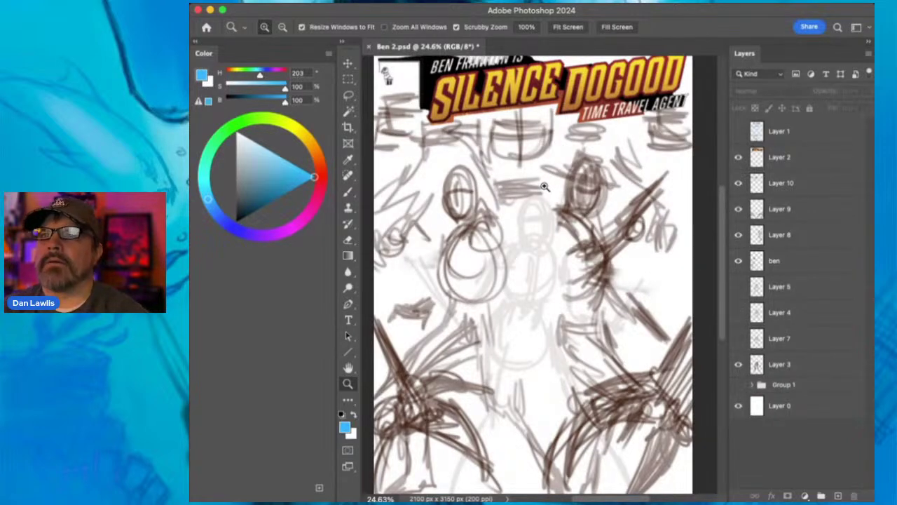
- Activate the Brush tool and examine Layer 1, Layer 10 and Layer 9 by switching their visibility back and forth
left_click(348, 191)
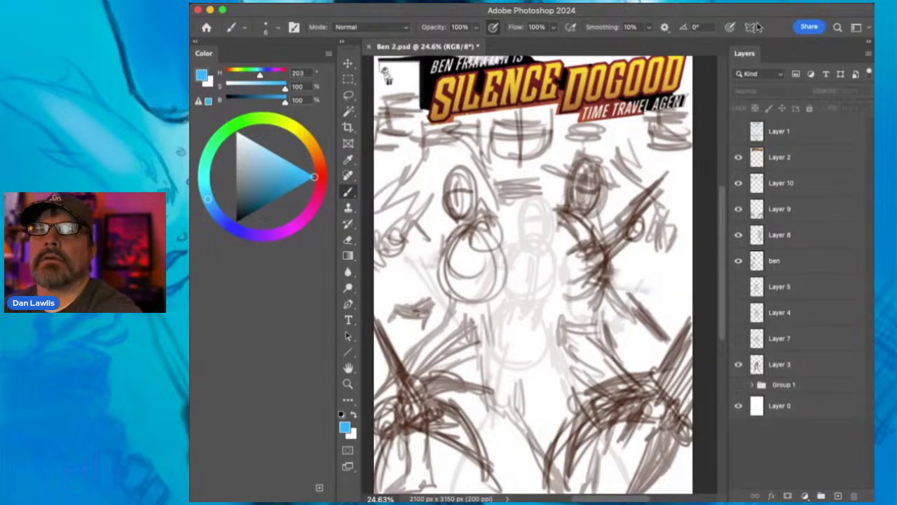
left_click(738, 132)
left_click(738, 132)
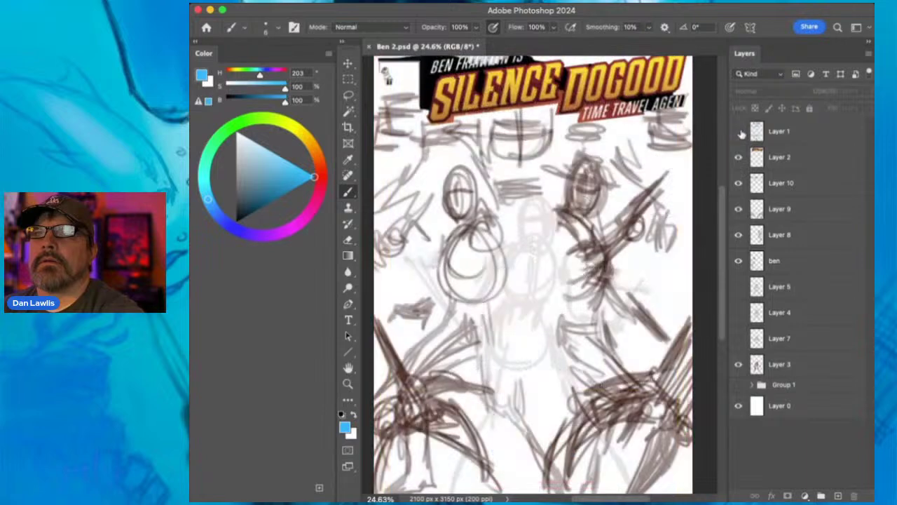
left_click(737, 184)
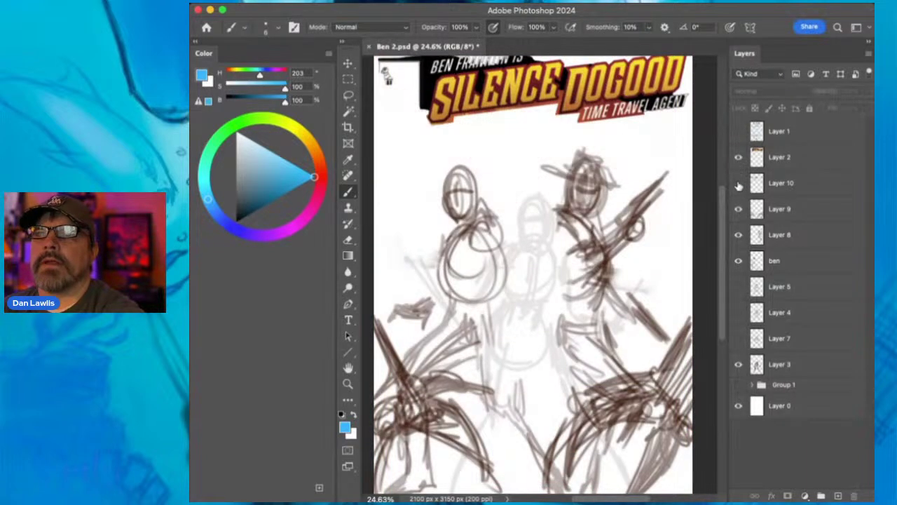
left_click(738, 183)
left_click(738, 209)
left_click(738, 210)
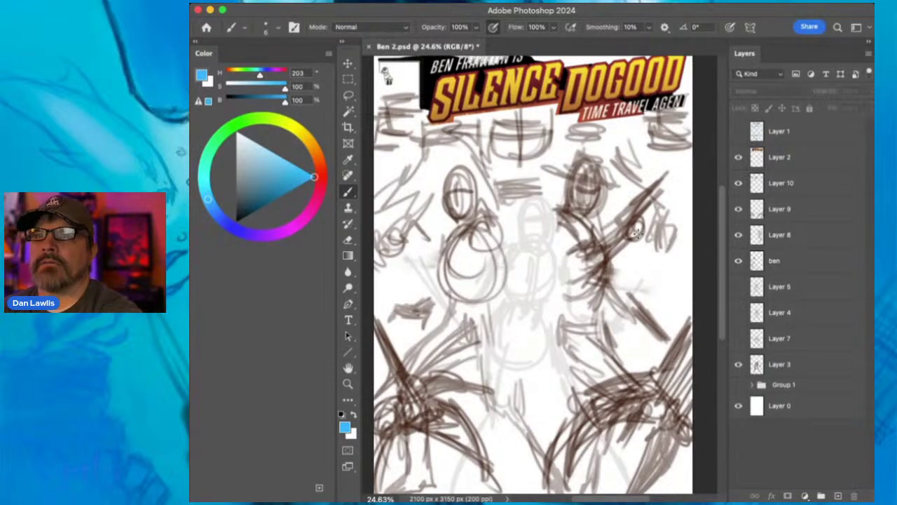
- Identify the figures on ben, Layer 8, Layer 9, Layer 5 and Layer 10 by toggling each layer's visibility
left_click(736, 261)
left_click(737, 260)
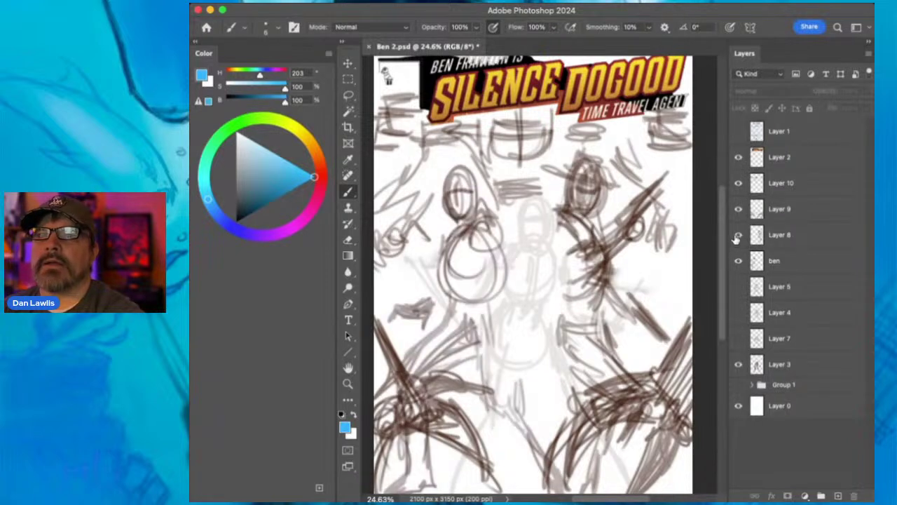
left_click(738, 236)
left_click(738, 235)
left_click(739, 210)
left_click(738, 210)
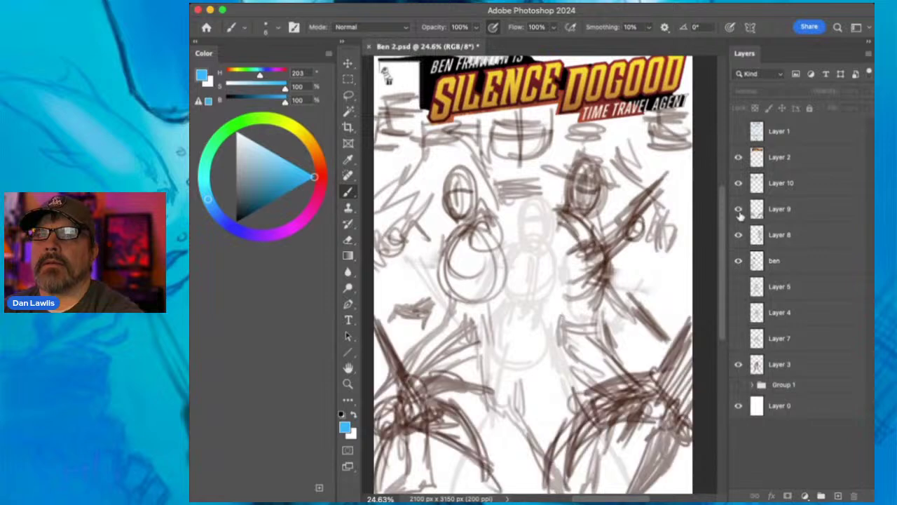
left_click(738, 287)
left_click(738, 288)
left_click(738, 182)
left_click(737, 182)
- Check Layer 3 by toggling its visibility, then select it and raise its opacity to 100%
left_click(738, 365)
left_click(738, 365)
left_click(758, 365)
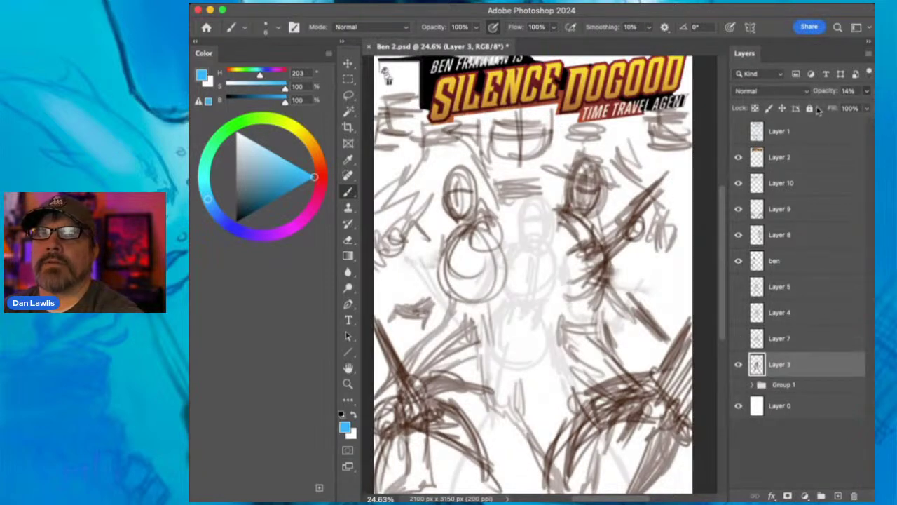
left_click_drag(825, 91, 869, 91)
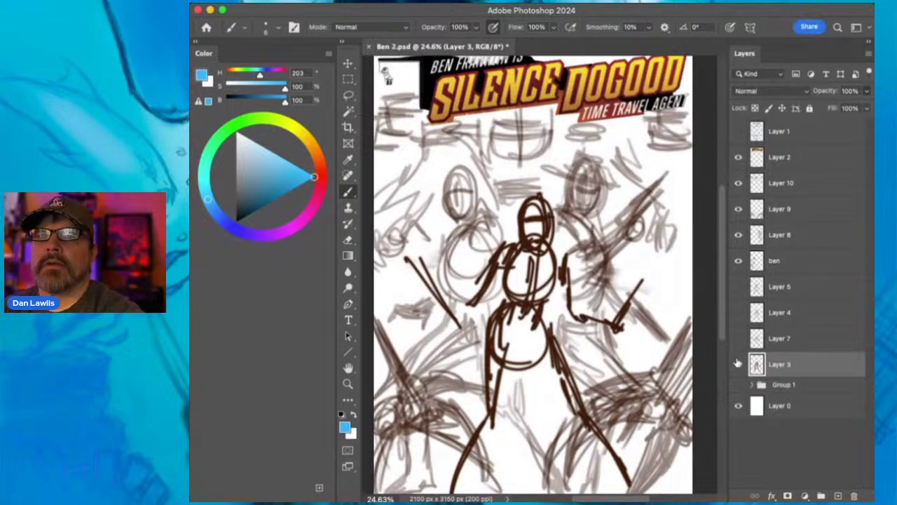
- Hide Layer 3 and compare the central figure poses on Layer 7 and Layer 4, keeping only Layer 7 visible
left_click(738, 365)
left_click(738, 339)
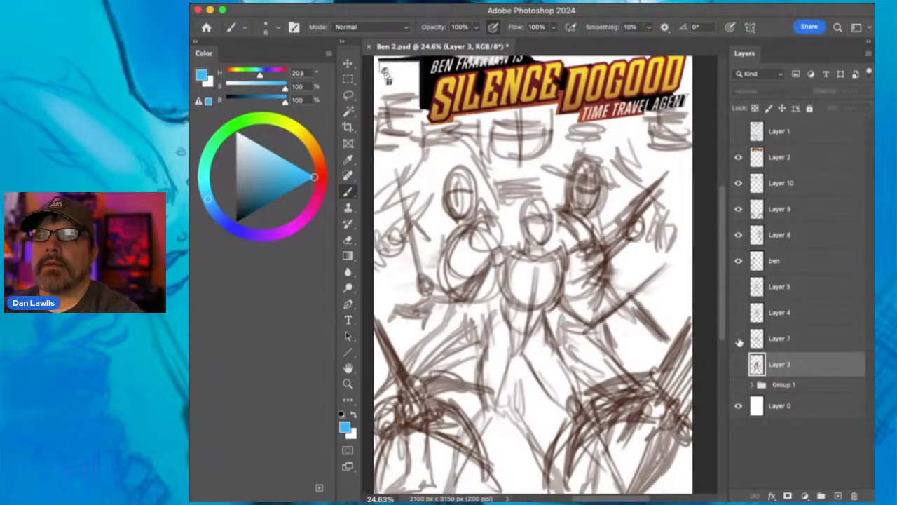
left_click(738, 339)
left_click(738, 313)
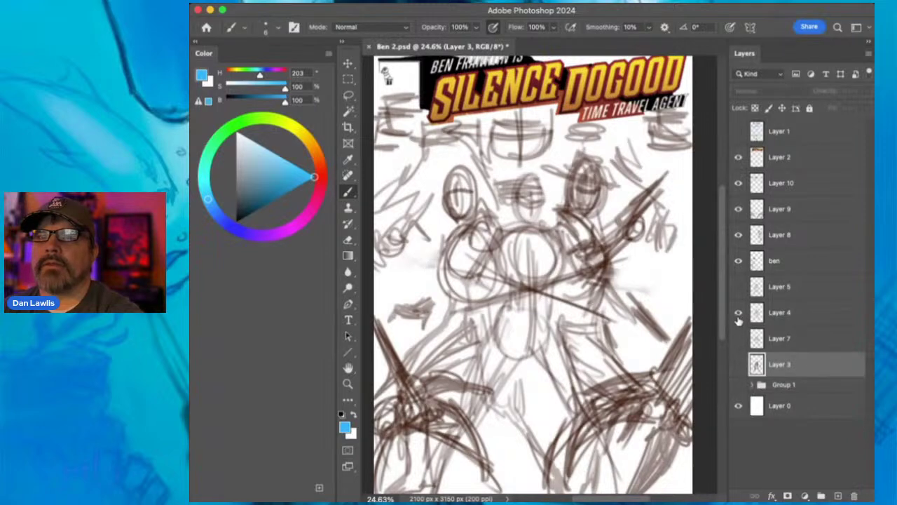
left_click(738, 335)
left_click(738, 315)
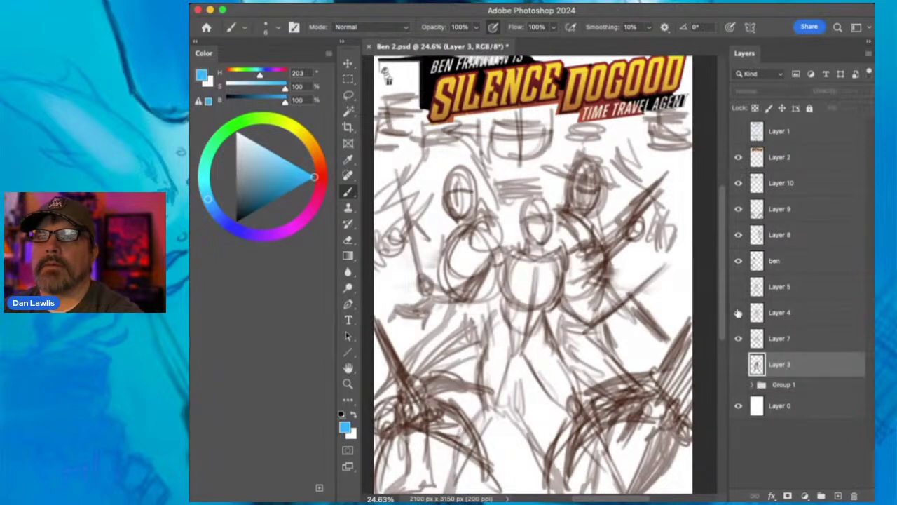
- Compare Layer 4 and Layer 5 over Layer 7, leaving Layer 4 hidden
left_click(738, 313)
left_click(738, 287)
left_click(738, 313)
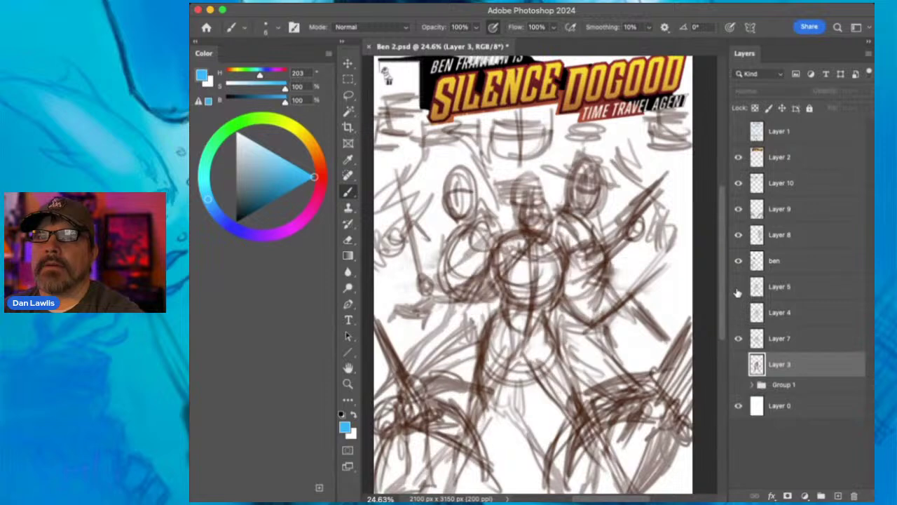
- Compare the central figure poses on Layer 5, Layer 4 and Layer 7 one at a time, leaving only Layer 7 shown
left_click(737, 293)
left_click(739, 338)
left_click(739, 289)
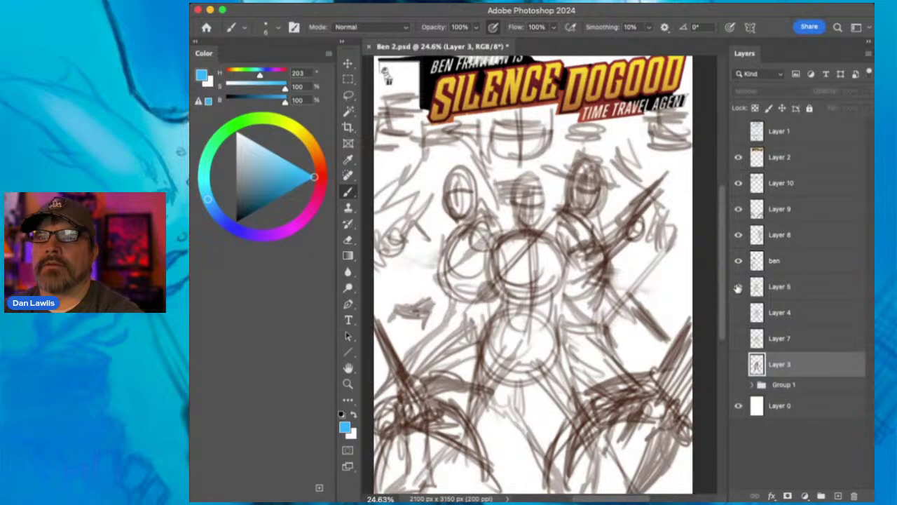
left_click(738, 312)
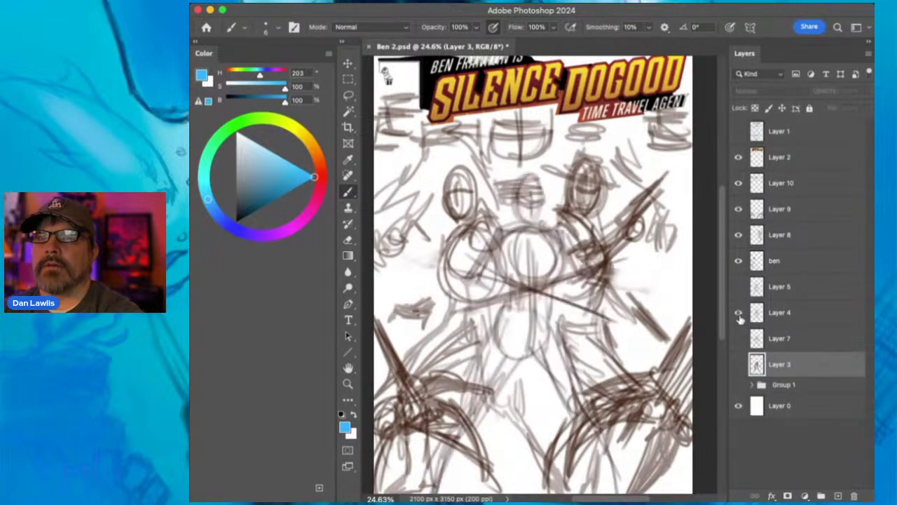
left_click(738, 313)
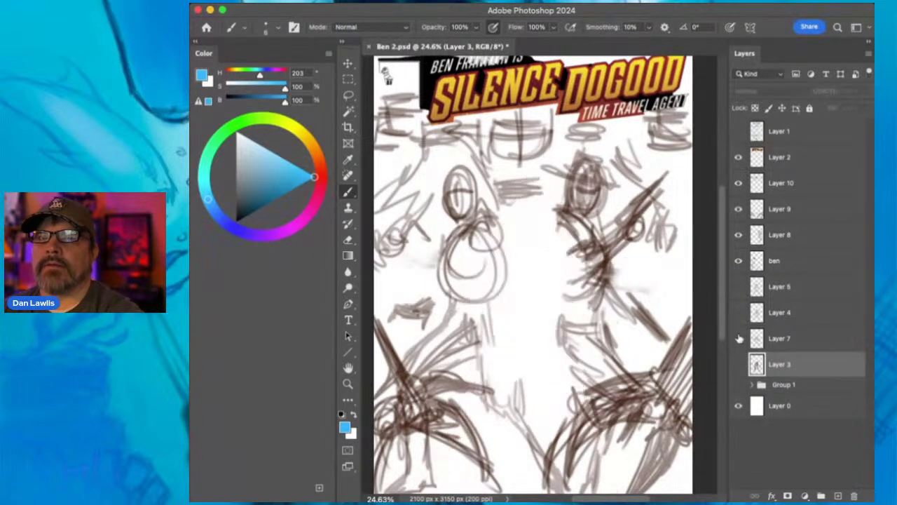
left_click(738, 339)
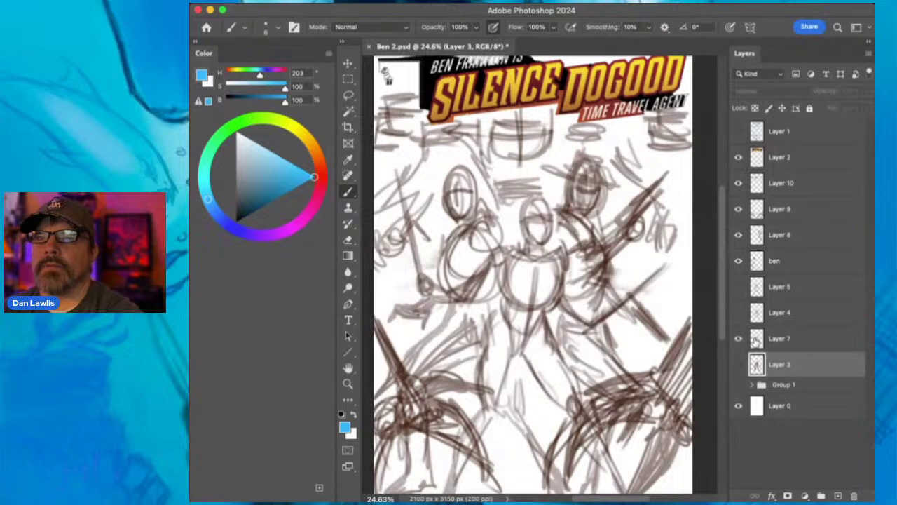
- Check which figure is on the ben layer by toggling its visibility
left_click(739, 260)
left_click(739, 259)
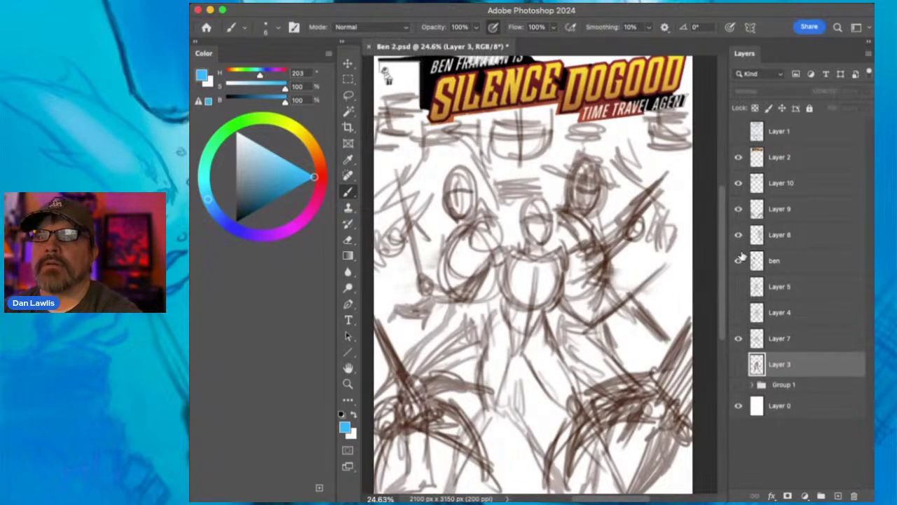
left_click(739, 260)
left_click(739, 260)
- Check the figure on Layer 8 by toggling its visibility and rename the layer to nash
left_click(739, 235)
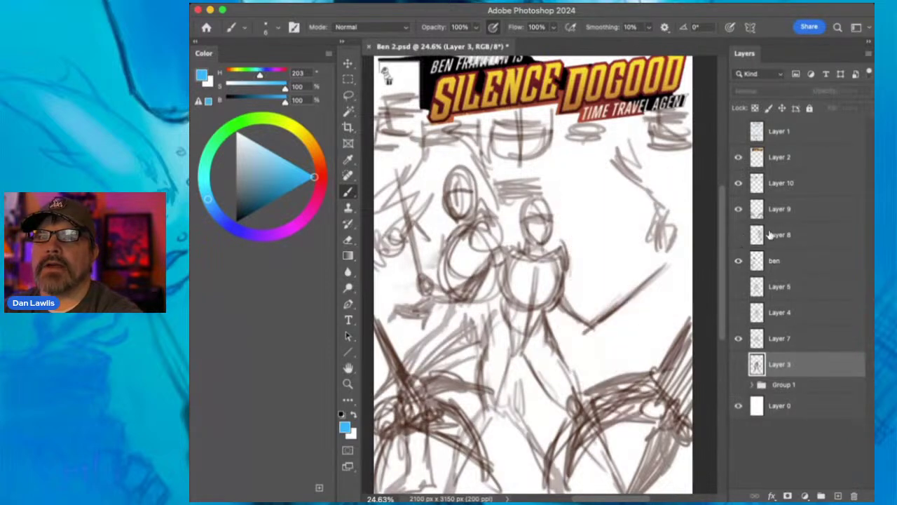
left_click(739, 235)
double_click(780, 235)
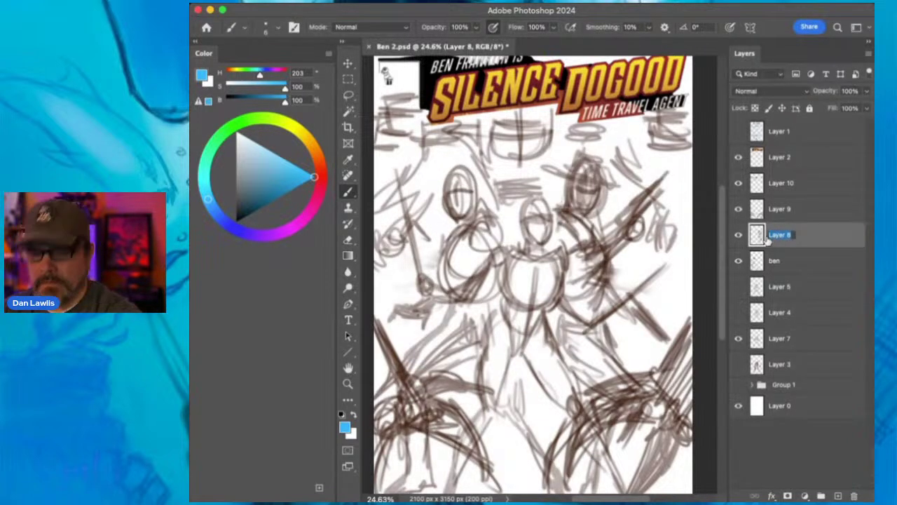
type("ri")
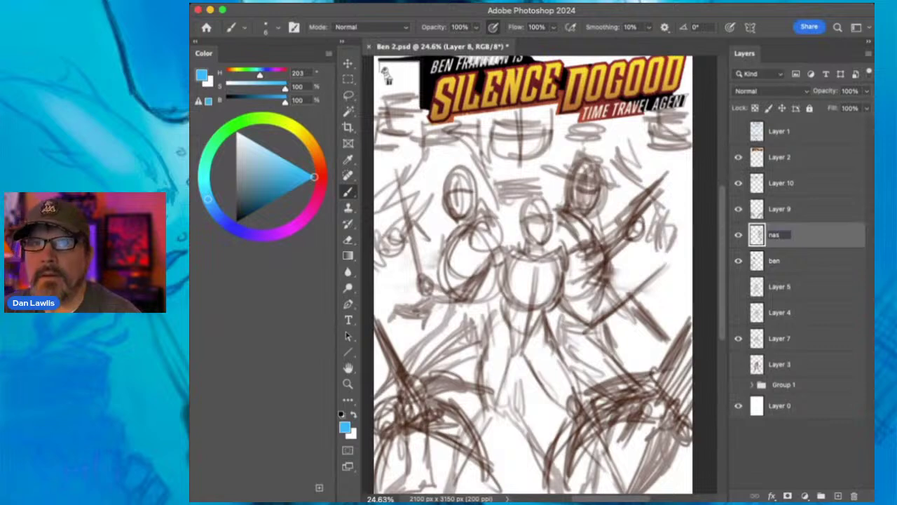
key("Return")
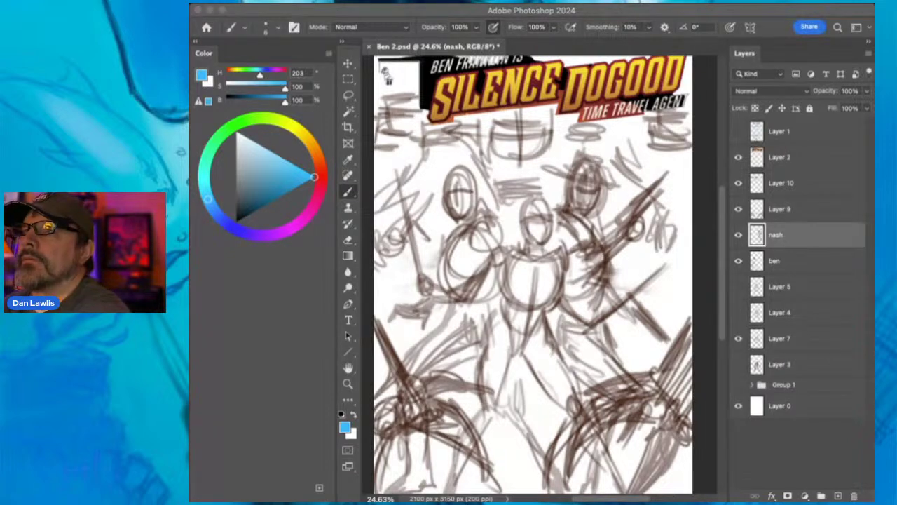
left_click(653, 15)
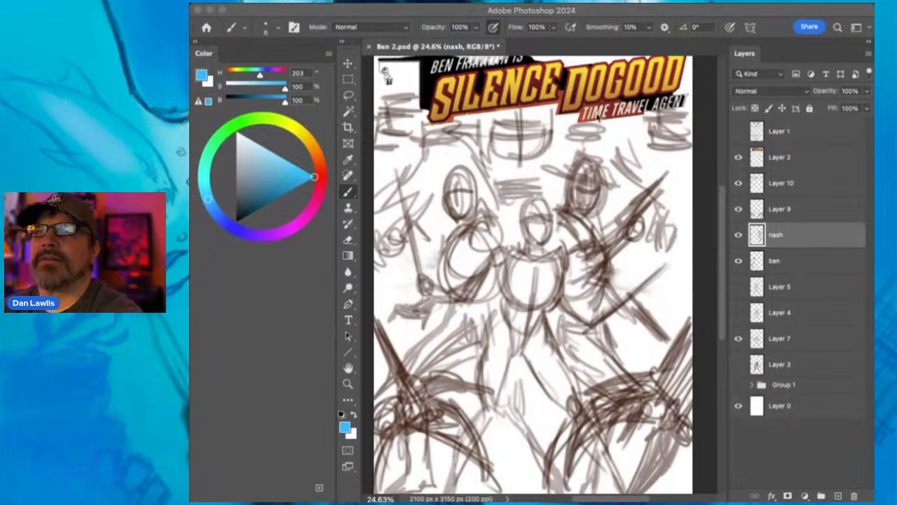
left_click(449, 12)
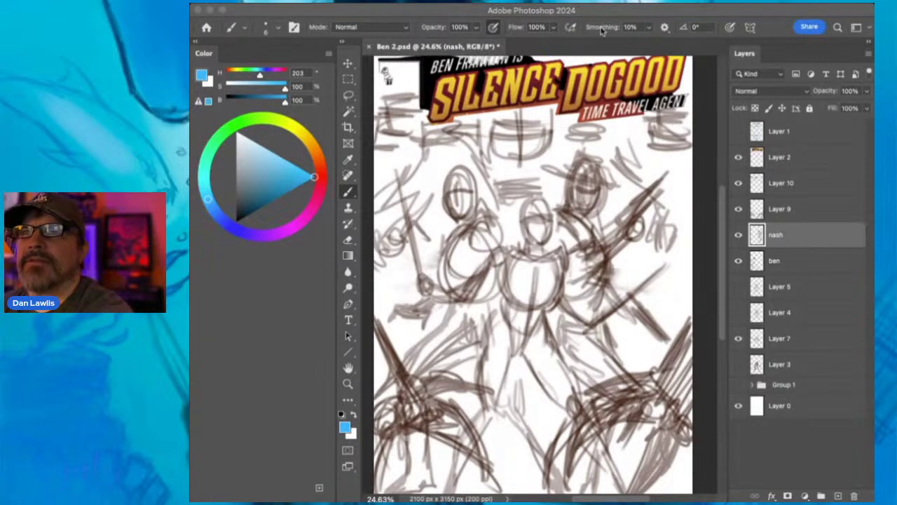
left_click(434, 12)
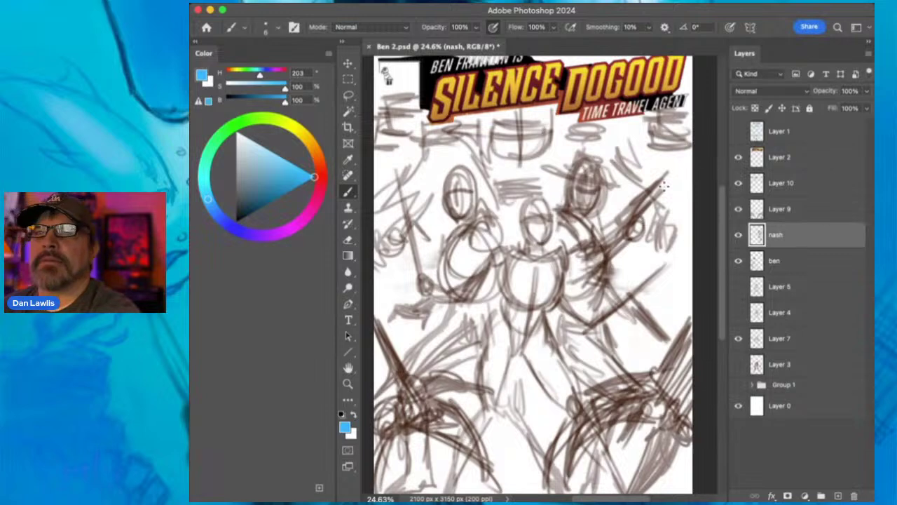
- Recheck the figures on the ben layer and Layer 5 by toggling each layer's visibility
left_click(738, 260)
left_click(738, 260)
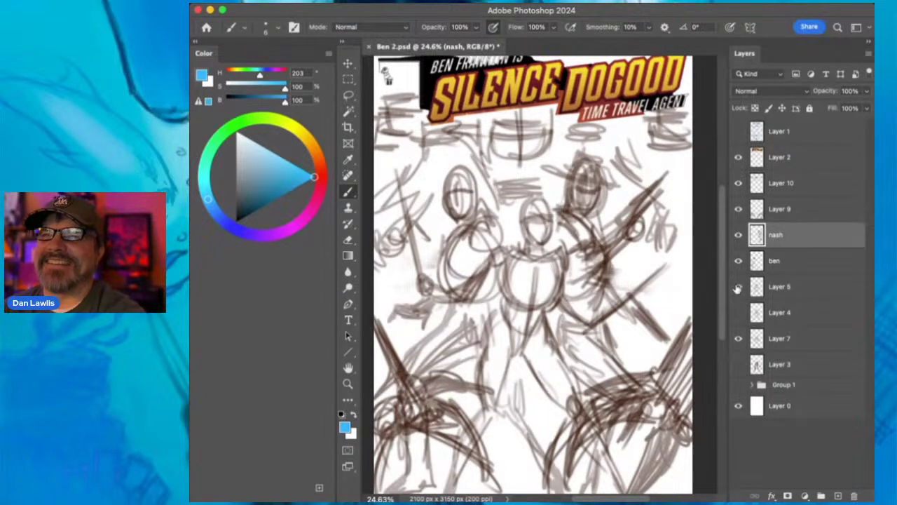
left_click(738, 287)
left_click(738, 287)
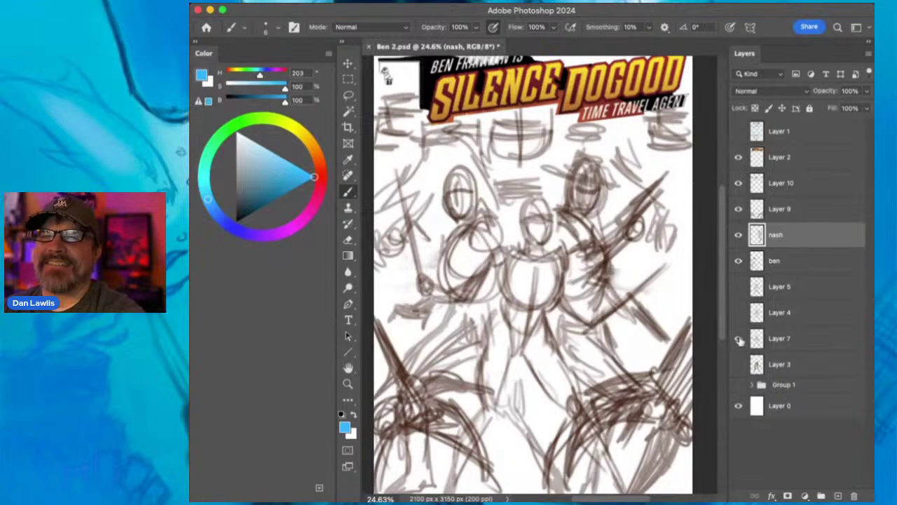
- Lower the opacity of Layer 7 and add a new empty layer directly above it
left_click(800, 338)
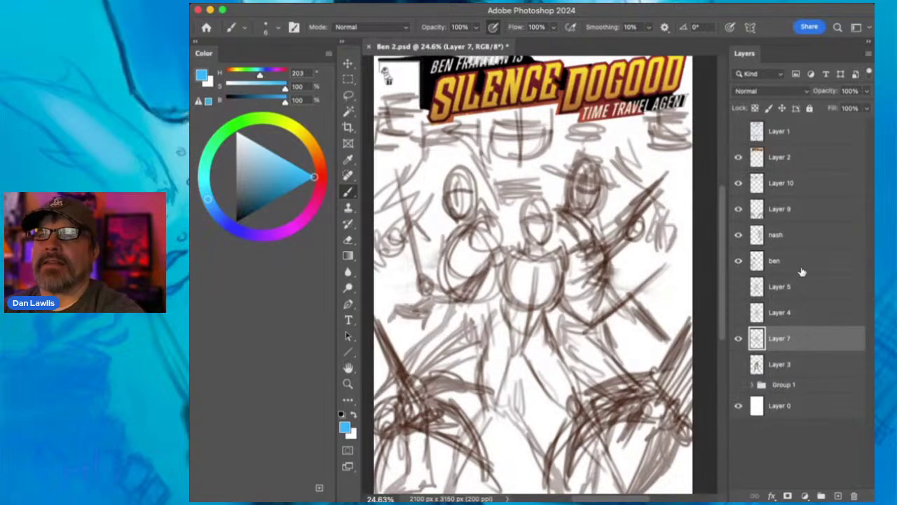
mouse_move(867, 94)
left_mouse_down()
mouse_move(865, 112)
mouse_move(834, 114)
left_mouse_up()
left_click(838, 496)
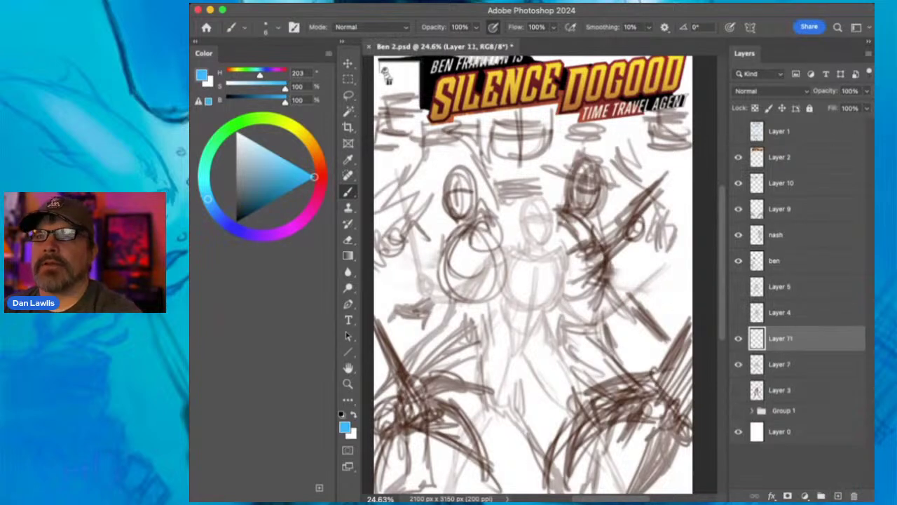
- Select the nash and ben layers together and reduce their opacity to 17%
left_click(813, 242)
left_click(813, 263, "shift")
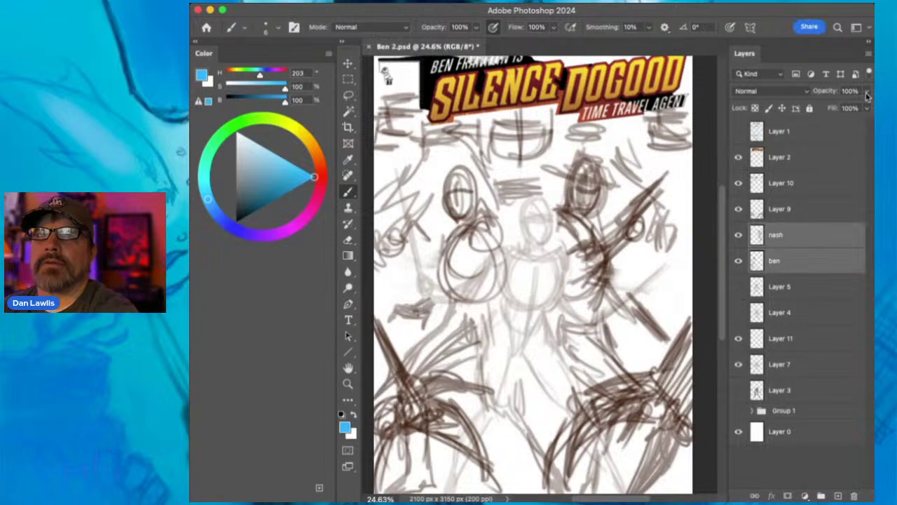
left_click_drag(847, 110, 821, 121)
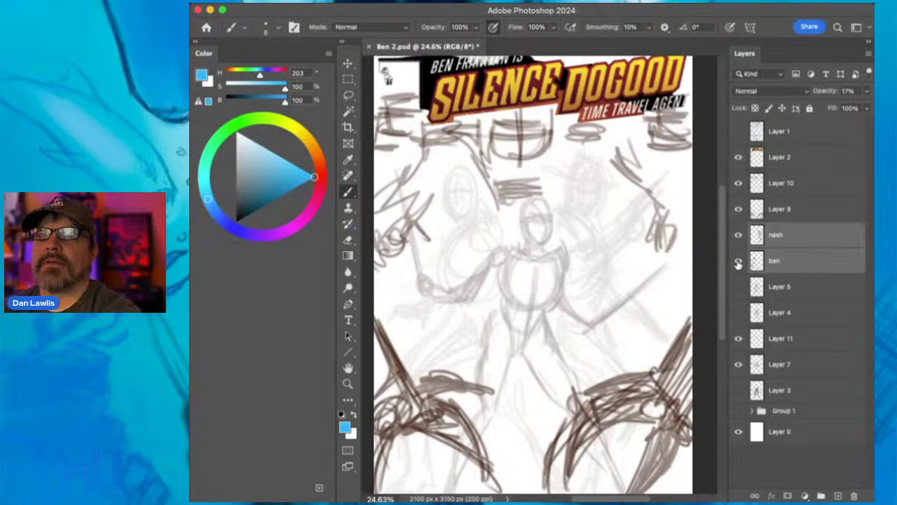
- Compare the central poses on Layer 4, Layer 5 and Layer 7 against the faded figures, keeping Layer 7 visible
left_click(738, 313)
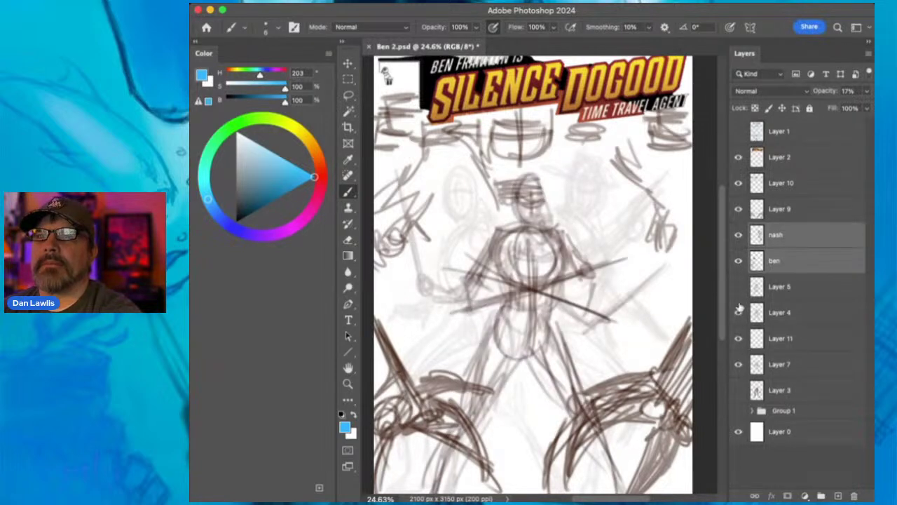
left_click(738, 313)
left_click(738, 287)
left_click(738, 288)
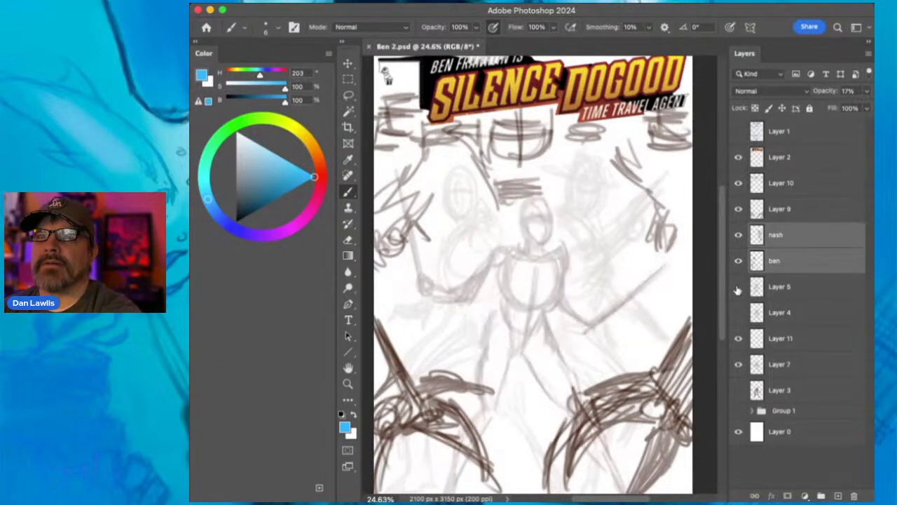
left_click(738, 365)
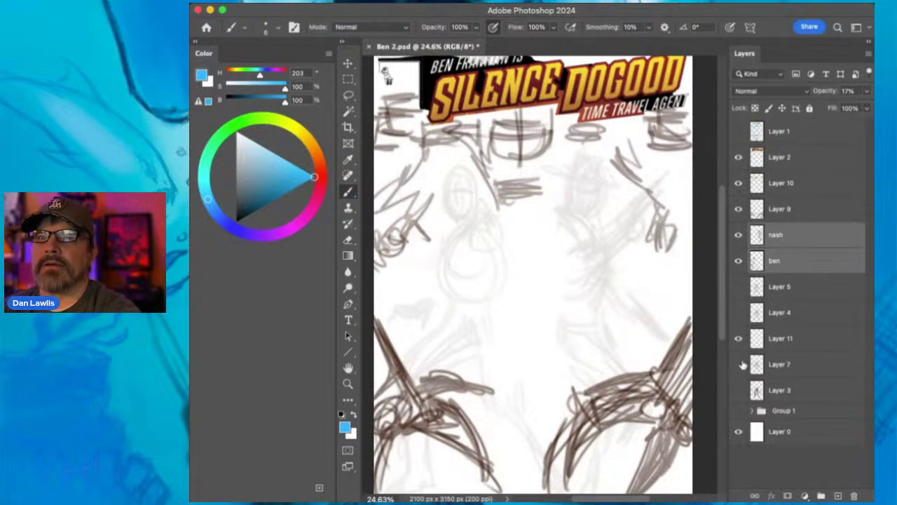
left_click(738, 364)
- Examine the central figure's head, torso and arms up close with Layer 11 active and the Brush tool ready
left_click(790, 342)
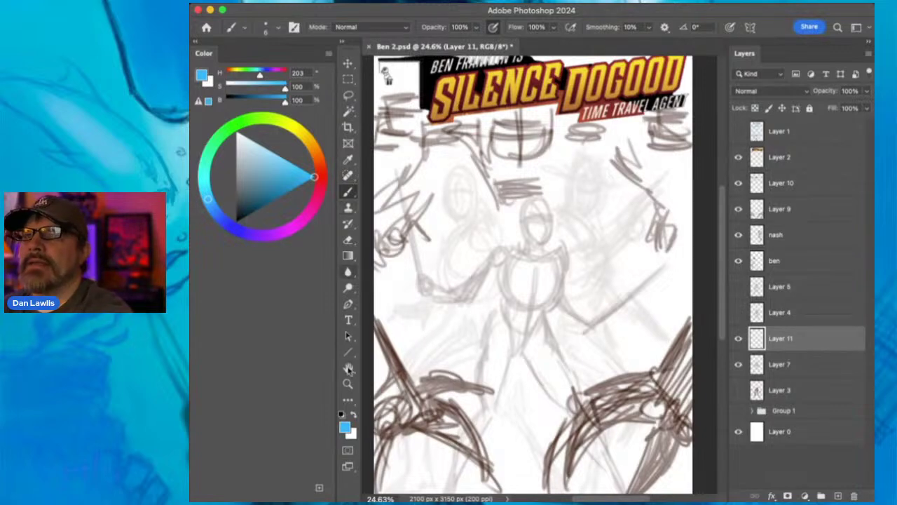
left_click(348, 383)
left_click_drag(548, 215, 582, 187)
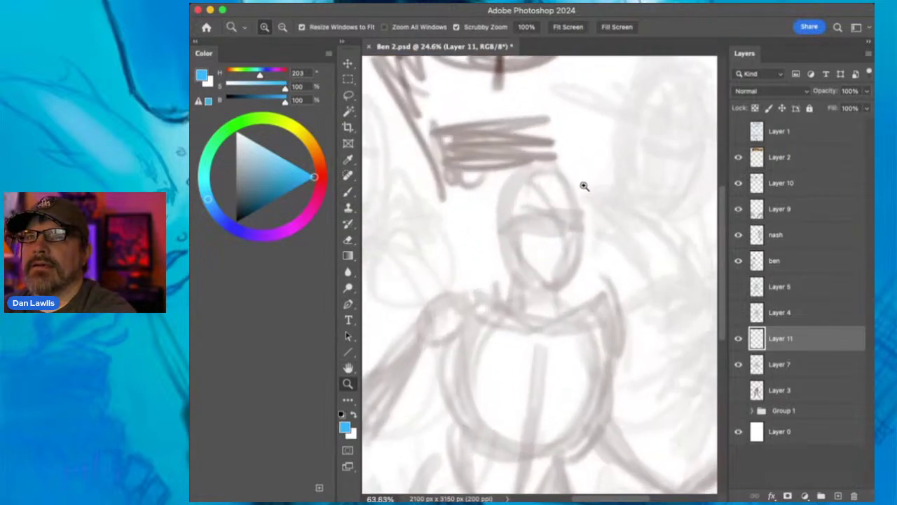
left_click_drag(547, 215, 572, 204)
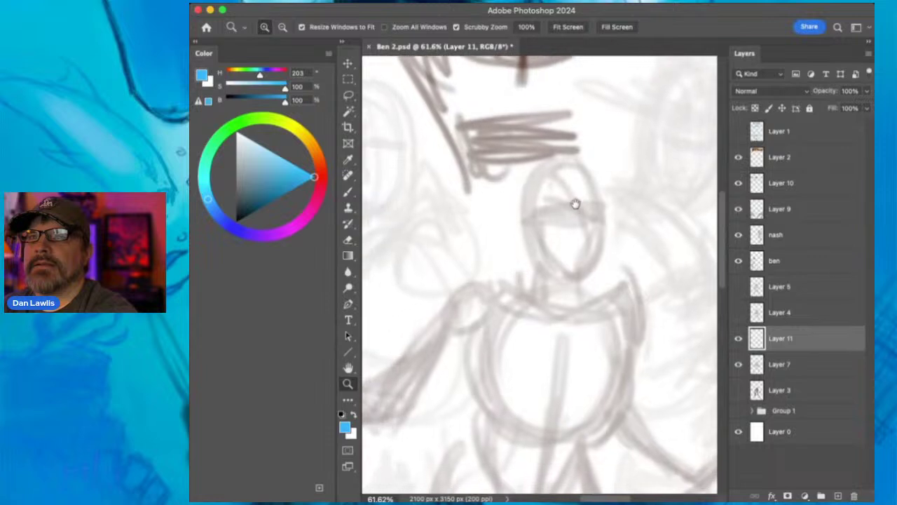
left_click(348, 192)
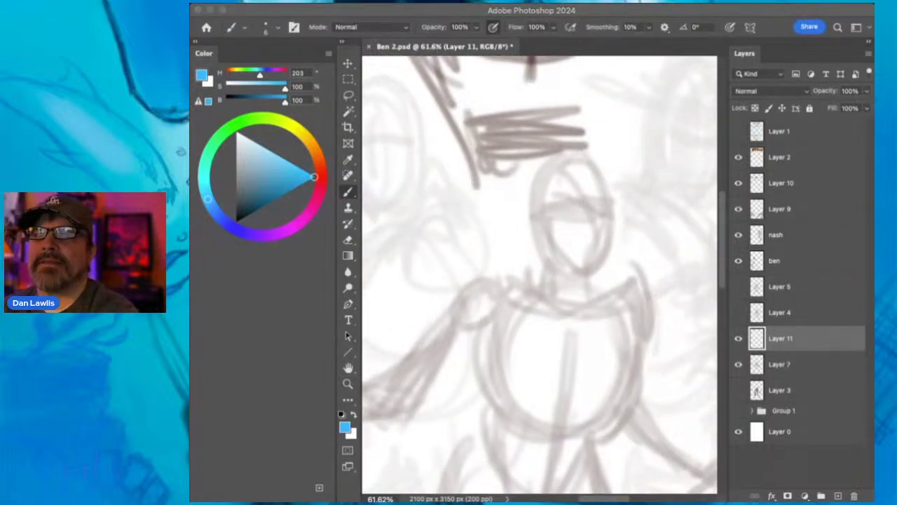
left_click(677, 9)
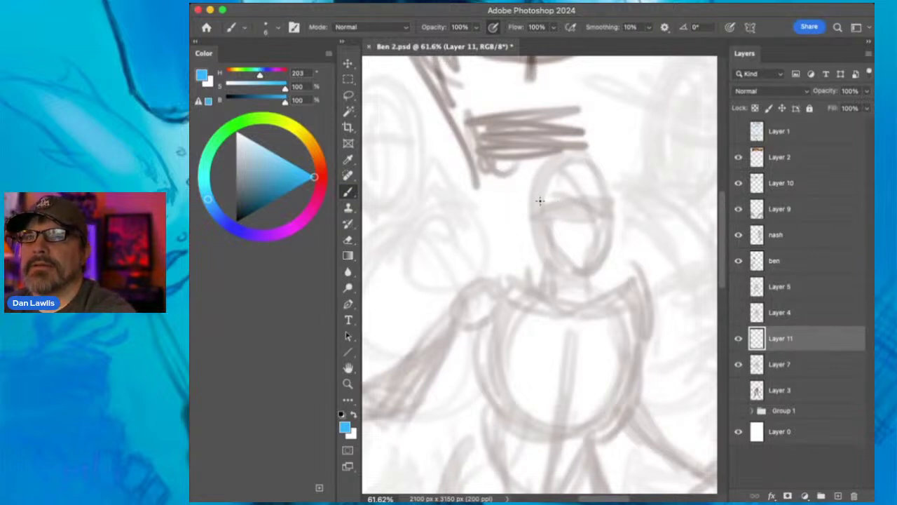
key("space")
left_click_drag(557, 277, 523, 246)
left_click(348, 384)
left_click_drag(571, 209, 596, 199)
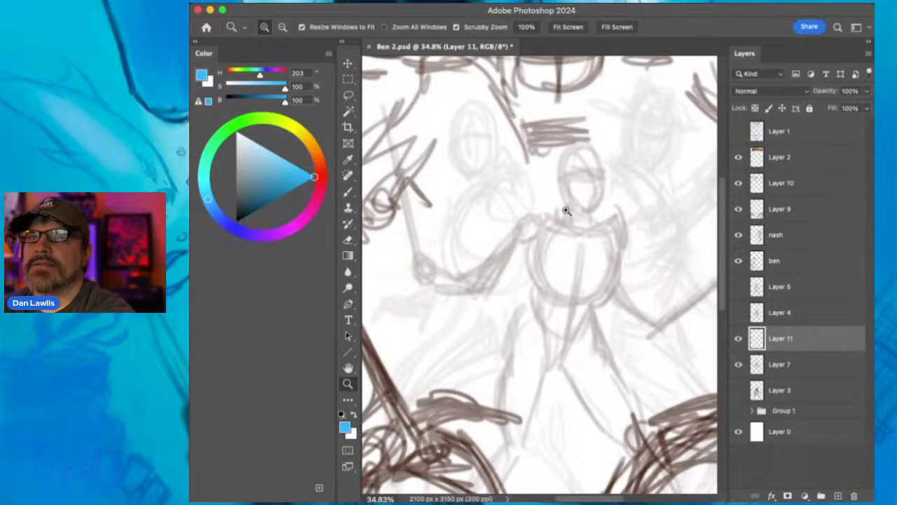
key("b")
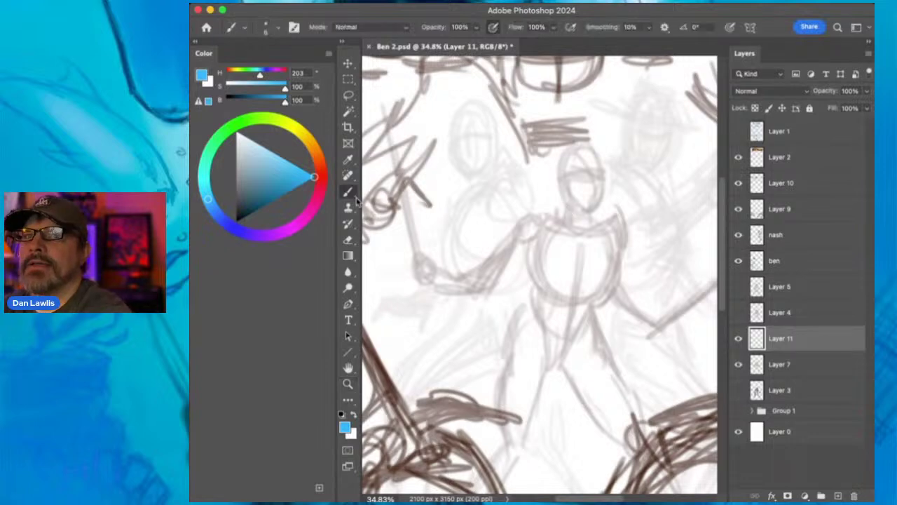
- Select Layer 7 and raise its opacity to 100%
left_click(813, 364)
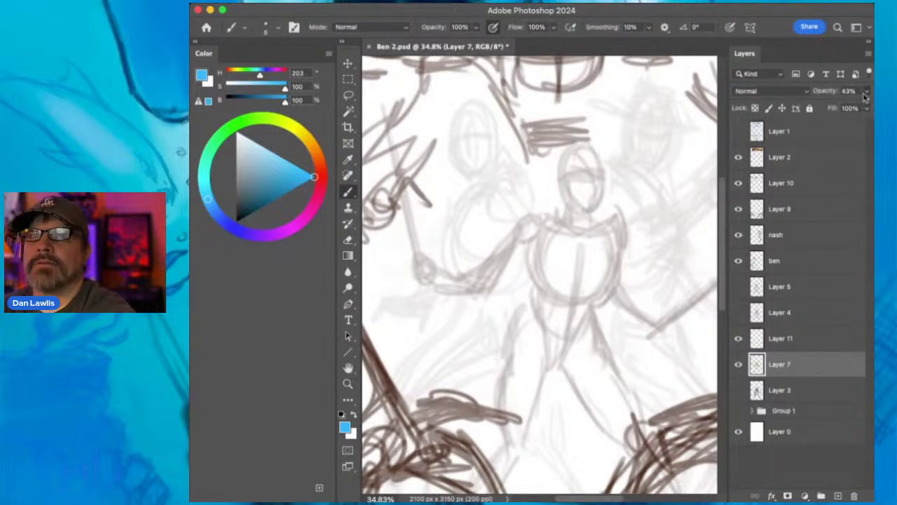
left_click_drag(826, 91, 859, 91)
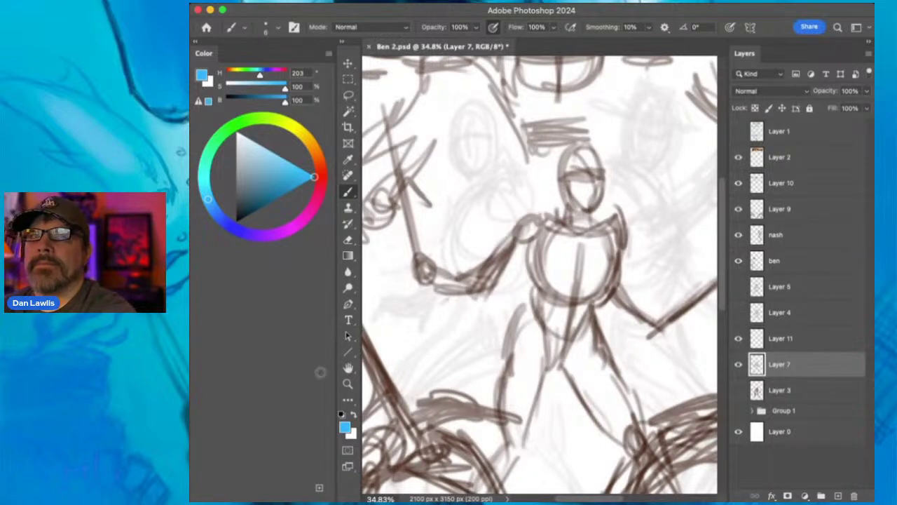
key("super+Tab")
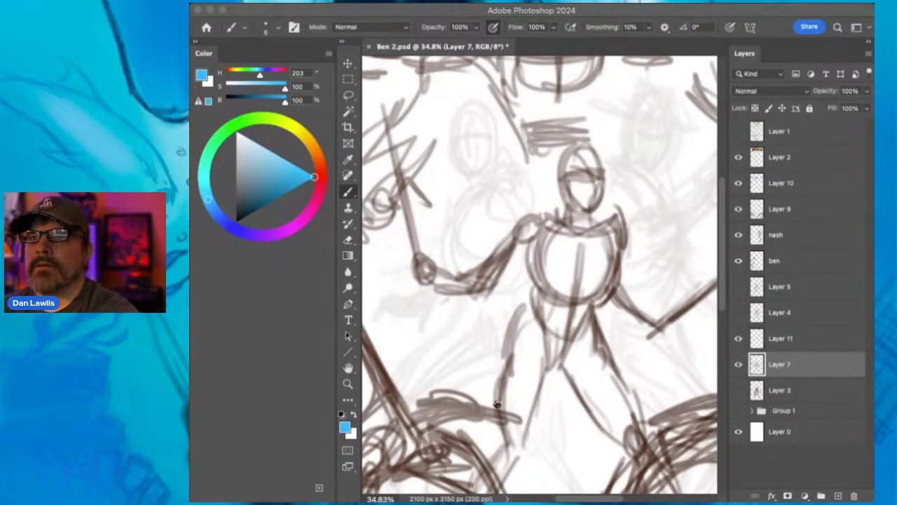
left_click(473, 12)
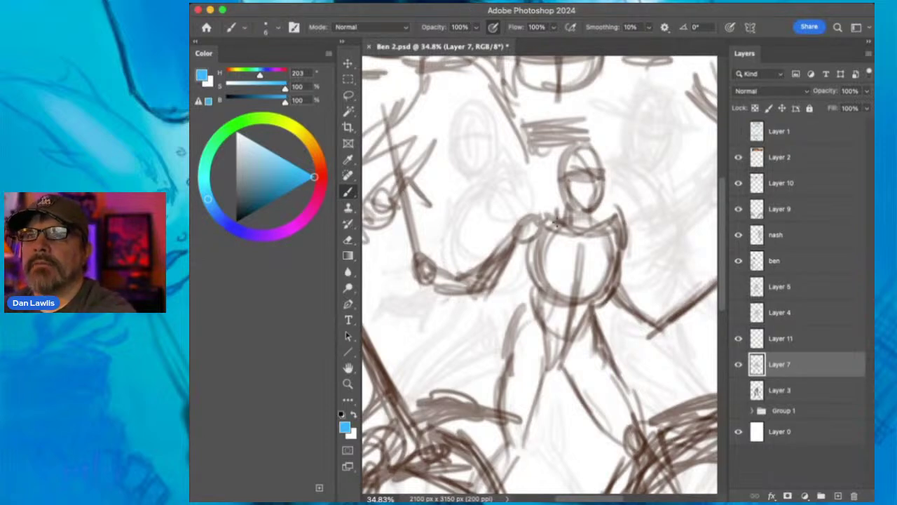
- Switch the brush color to black and sketch over the central figure's shoulder and bent upper arm on Layer 7
key("d")
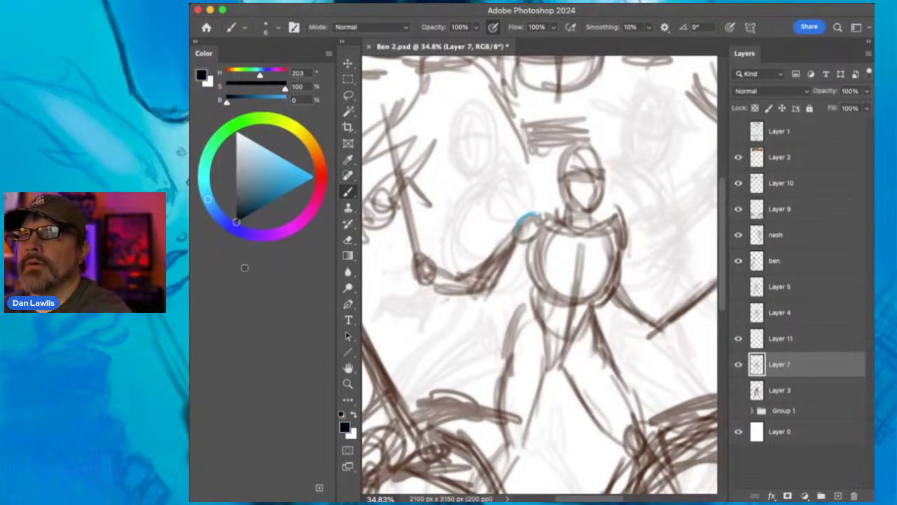
mouse_move(519, 216)
left_mouse_down()
mouse_move(548, 218)
mouse_move(506, 266)
mouse_move(487, 264)
left_mouse_up()
mouse_move(517, 235)
left_mouse_down()
mouse_move(492, 282)
mouse_move(513, 237)
mouse_move(518, 269)
mouse_move(532, 249)
mouse_move(498, 278)
left_mouse_up()
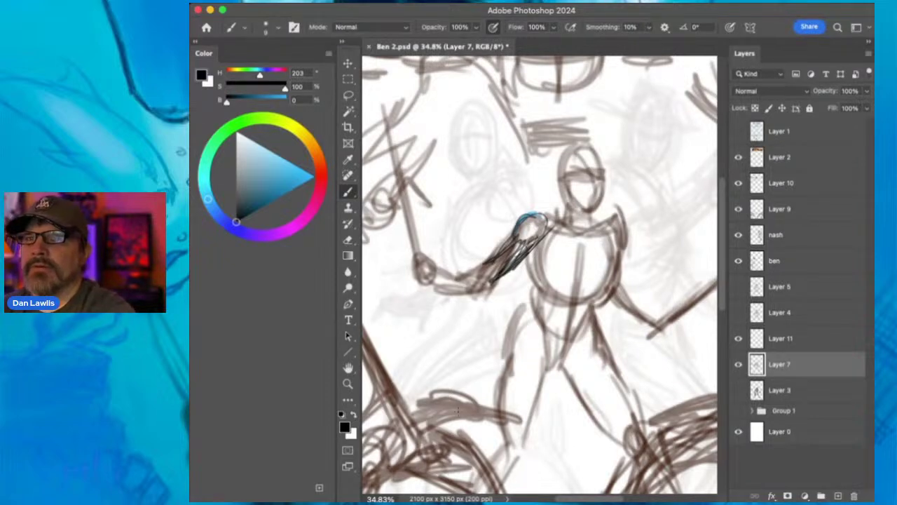
- Enlarge the brush to 21 px and darken the central figure's torso oval, center line and shoulder line in black
key("]")
mouse_move(512, 240)
left_mouse_down()
mouse_move(559, 212)
mouse_move(600, 210)
mouse_move(556, 215)
mouse_move(602, 215)
mouse_move(611, 248)
mouse_move(598, 289)
left_mouse_up()
mouse_move(583, 212)
left_mouse_down()
mouse_move(574, 317)
mouse_move(561, 336)
left_mouse_up()
left_click_drag(585, 231, 555, 323)
mouse_move(548, 251)
left_mouse_down()
mouse_move(555, 292)
mouse_move(546, 294)
mouse_move(613, 243)
mouse_move(623, 212)
mouse_move(625, 252)
left_mouse_up()
left_click_drag(605, 212, 625, 231)
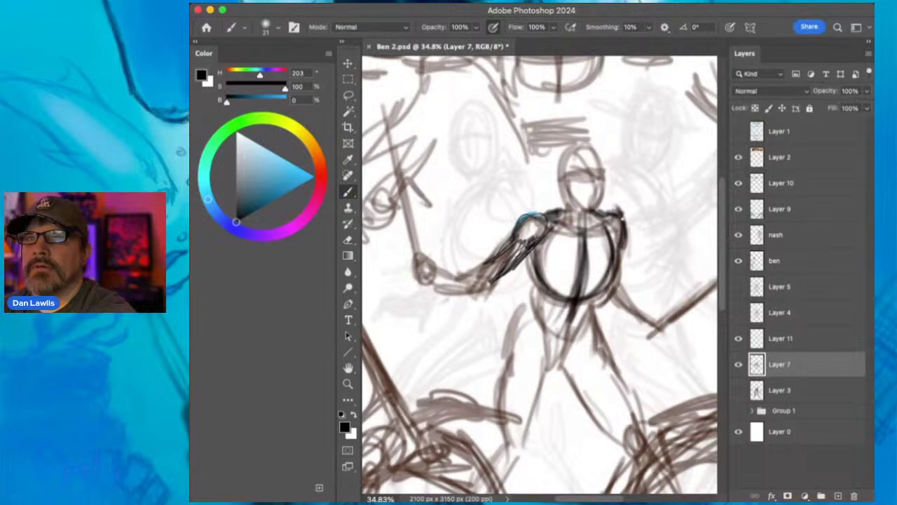
- Sketch the central figure's waist and pelvis in black below the ribcage oval on Layer 7
mouse_move(534, 279)
left_mouse_down()
mouse_move(559, 308)
mouse_move(601, 297)
mouse_move(541, 316)
left_mouse_up()
left_click_drag(594, 301, 593, 329)
mouse_move(544, 290)
left_mouse_down()
mouse_move(546, 321)
mouse_move(567, 332)
left_mouse_up()
left_click_drag(544, 273, 555, 335)
left_click_drag(542, 290, 565, 333)
mouse_move(603, 295)
left_mouse_down()
mouse_move(568, 344)
mouse_move(556, 341)
left_mouse_up()
left_click_drag(541, 294, 542, 324)
- Sketch the hip, crotch, thigh and knee of the central figure's leg on the canvas's left side in black
mouse_move(540, 295)
left_mouse_down()
mouse_move(503, 344)
mouse_move(531, 305)
mouse_move(502, 366)
left_mouse_up()
left_click_drag(516, 327, 498, 371)
left_click_drag(534, 310, 506, 364)
left_click_drag(538, 340, 551, 369)
left_click_drag(536, 314, 550, 383)
mouse_move(514, 346)
left_mouse_down()
mouse_move(496, 391)
mouse_move(495, 443)
left_mouse_up()
left_click_drag(501, 407, 495, 460)
mouse_move(519, 423)
left_mouse_down()
mouse_move(496, 468)
mouse_move(502, 456)
left_mouse_up()
left_click_drag(535, 349, 523, 431)
left_click_drag(546, 379, 534, 406)
- Sketch the inner and outer thigh contours of the central figure's other leg down to the knee
mouse_move(545, 362)
left_mouse_down()
mouse_move(576, 369)
mouse_move(574, 383)
mouse_move(573, 370)
mouse_move(608, 421)
left_mouse_up()
left_click_drag(594, 346, 641, 407)
left_click_drag(575, 383, 634, 447)
left_click_drag(628, 397, 653, 429)
- Select the extended sword and its hand with the Lasso, move them closer to the torso and deselect
mouse_move(617, 266)
left_mouse_down()
mouse_move(639, 322)
mouse_move(628, 293)
mouse_move(650, 295)
mouse_move(602, 314)
mouse_move(565, 309)
mouse_move(670, 214)
mouse_move(529, 351)
mouse_move(524, 315)
left_mouse_up()
left_click(348, 96)
key("v")
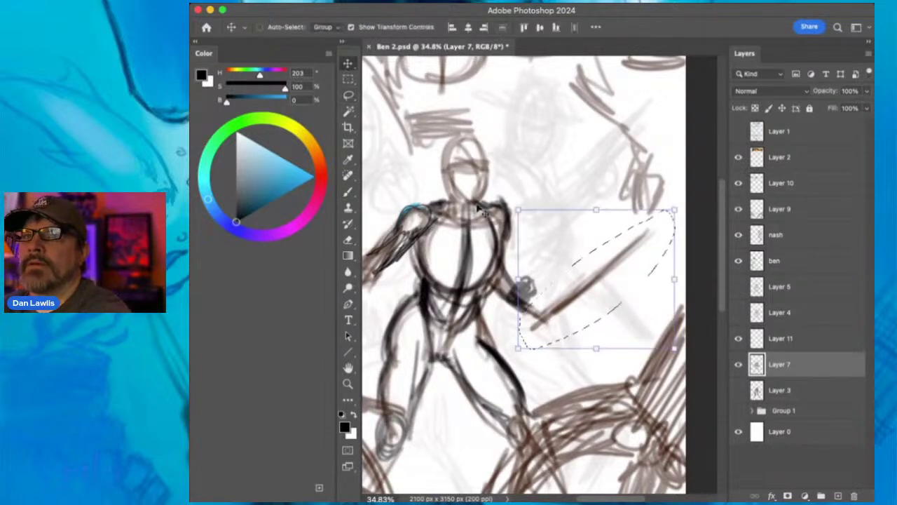
left_click_drag(599, 295, 578, 267)
left_click_drag(540, 185, 633, 197)
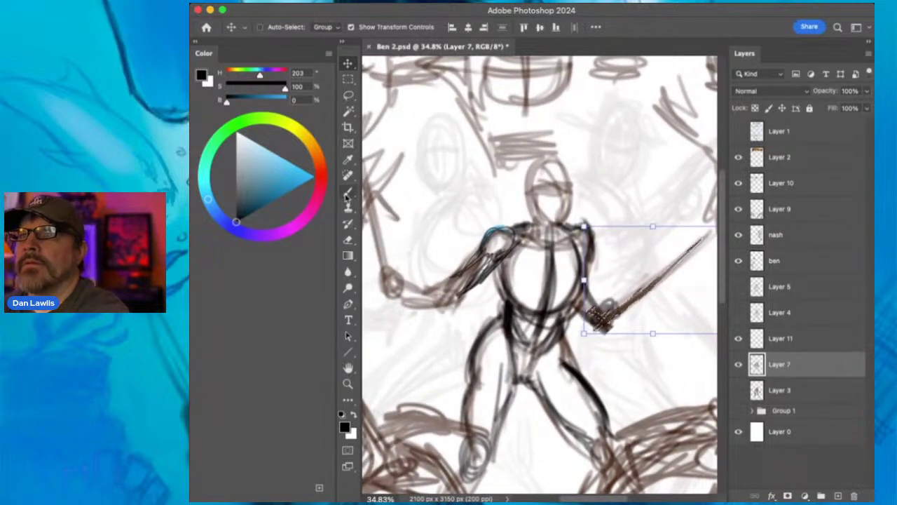
key("ctrl+d")
key("b")
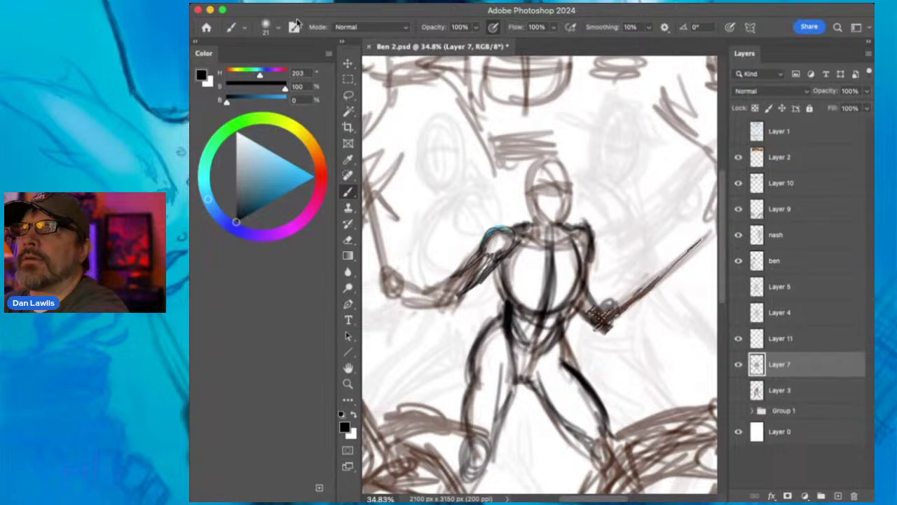
key("super+d")
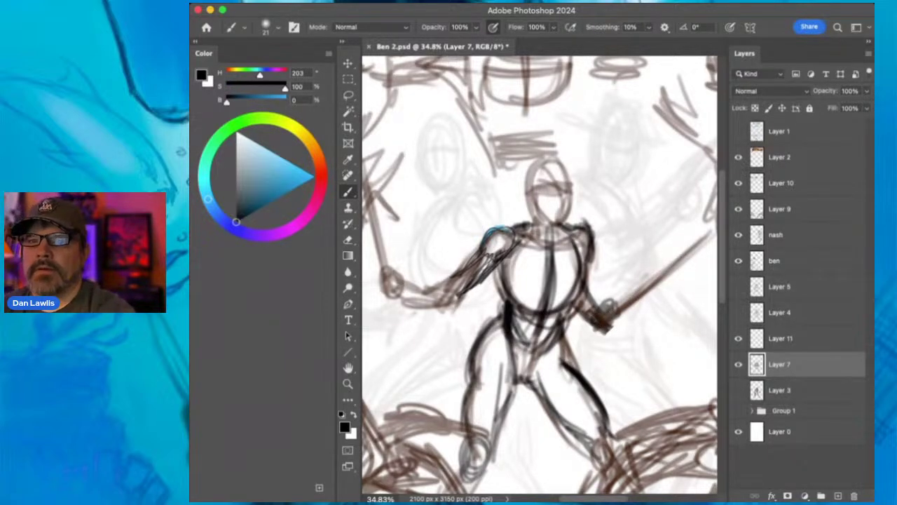
- Reduce the brush to 7 px and sketch the raised arm's upper arm, forearm and fist, plus the collar line
key("bracketleft")
key("bracketleft")
key("bracketleft")
mouse_move(478, 256)
left_mouse_down()
mouse_move(448, 283)
mouse_move(408, 287)
mouse_move(447, 311)
mouse_move(468, 281)
left_mouse_up()
left_click_drag(512, 234, 553, 249)
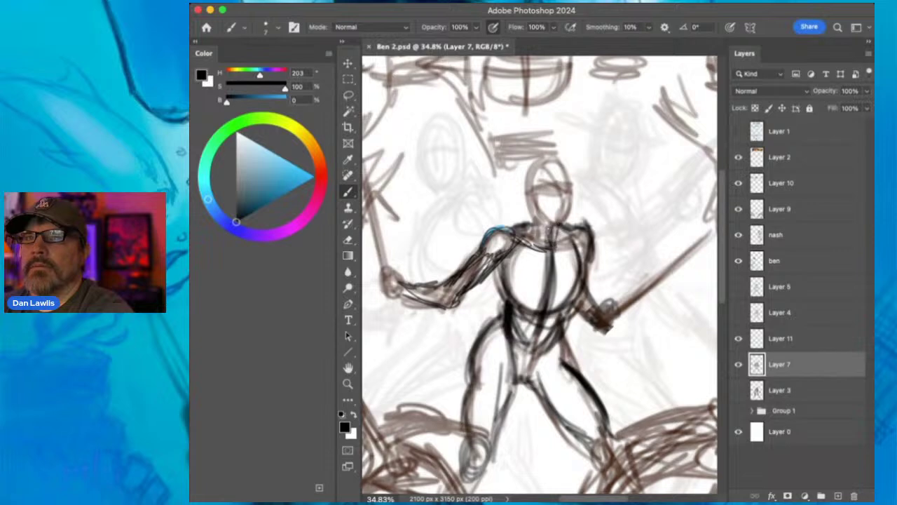
mouse_move(420, 282)
left_mouse_down()
mouse_move(397, 264)
mouse_move(384, 268)
mouse_move(383, 284)
mouse_move(389, 261)
left_mouse_up()
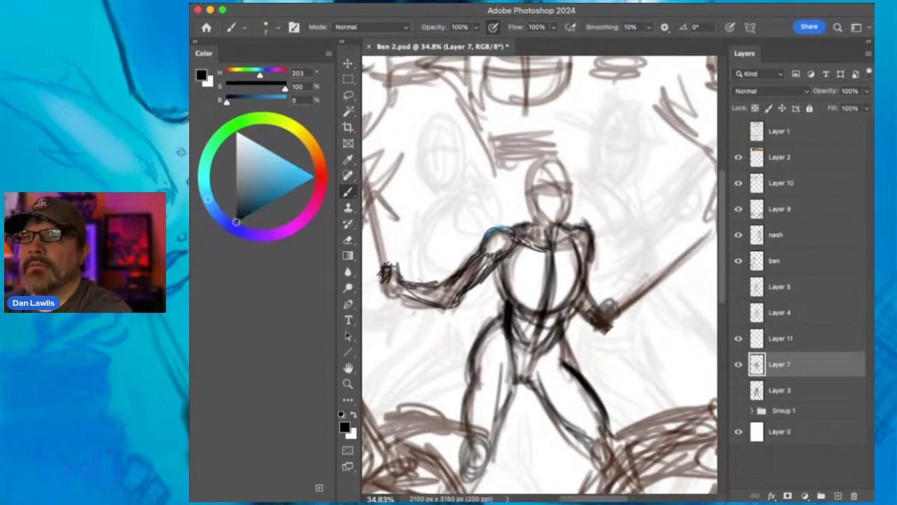
left_click_drag(392, 302, 442, 306)
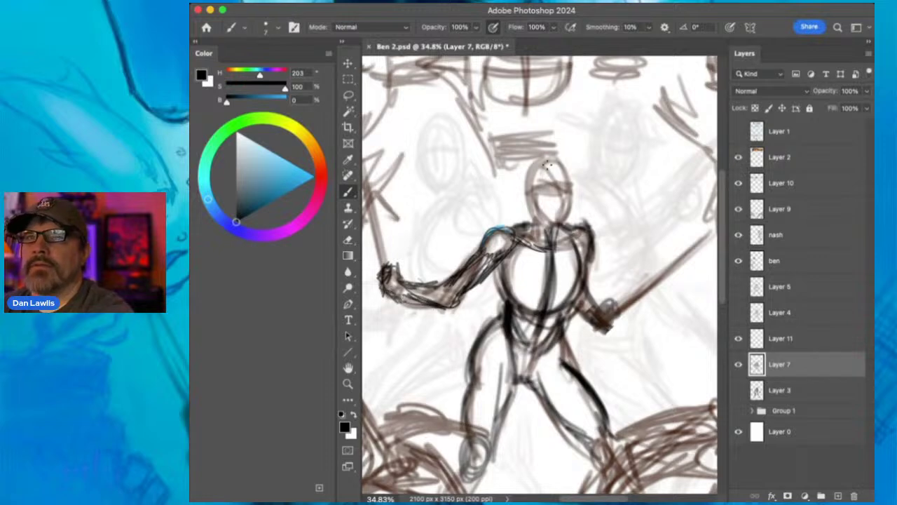
- Erase the central figure's old head and redraw it as a black oval above the neck
left_click(348, 239)
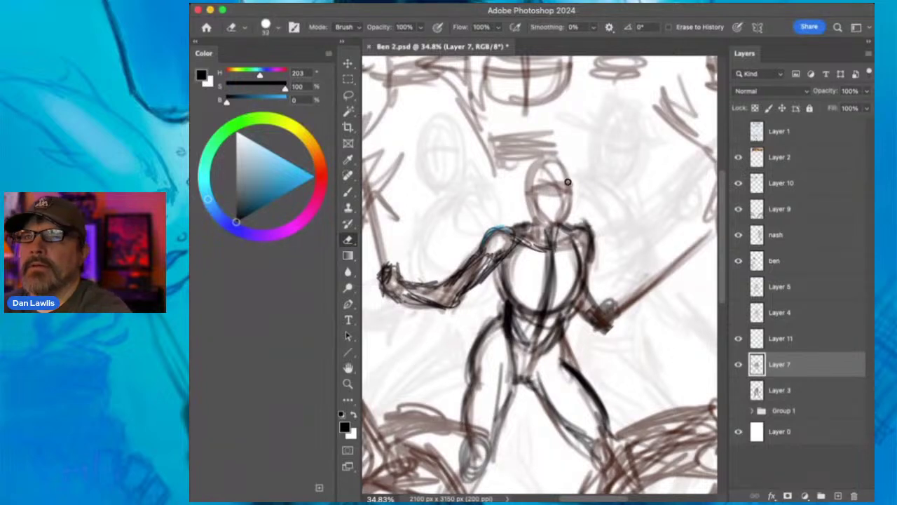
mouse_move(567, 182)
left_mouse_down()
mouse_move(571, 204)
mouse_move(558, 164)
mouse_move(529, 181)
mouse_move(529, 193)
mouse_move(553, 208)
left_mouse_up()
key("b")
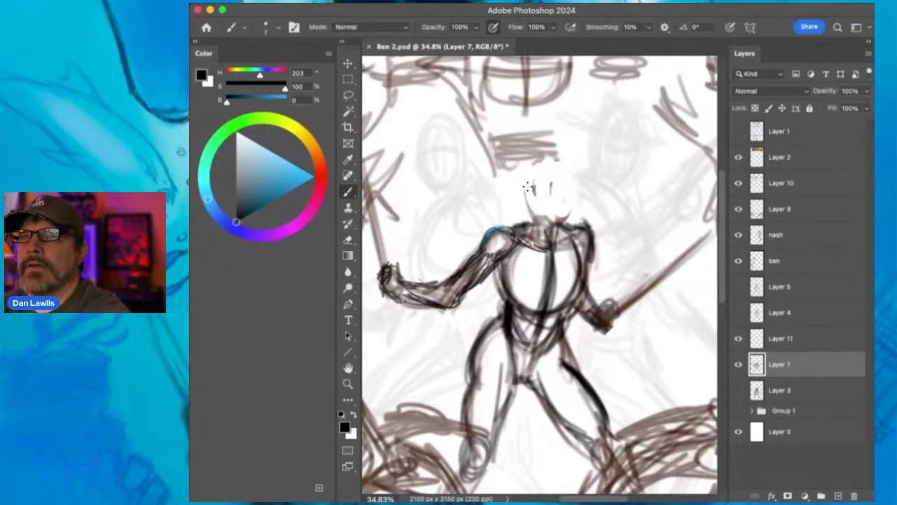
mouse_move(528, 183)
left_mouse_down()
mouse_move(536, 218)
mouse_move(558, 169)
mouse_move(559, 220)
left_mouse_up()
left_click_drag(556, 165, 542, 223)
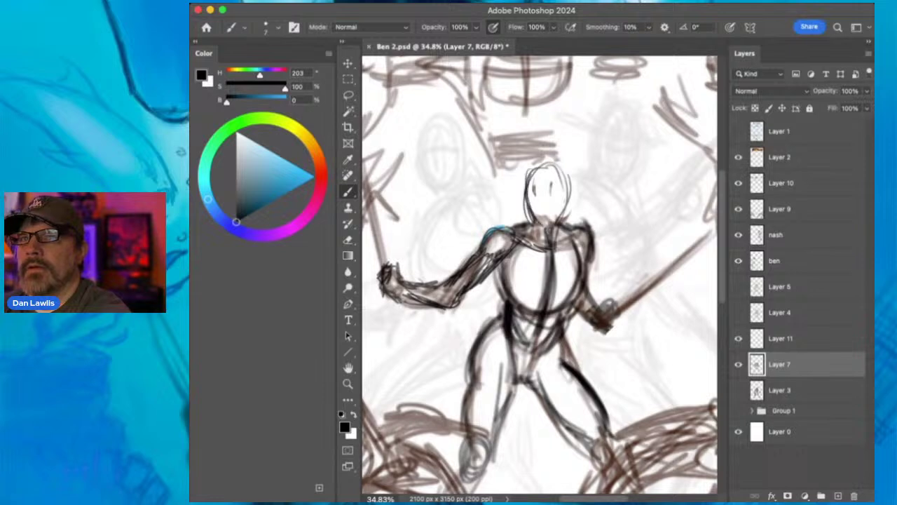
- Reinforce the head oval and add the face's vertical center line, eye line and the torso's center line
left_click_drag(549, 164, 545, 218)
mouse_move(561, 175)
left_mouse_down()
mouse_move(564, 199)
mouse_move(548, 229)
left_mouse_up()
mouse_move(527, 197)
left_mouse_down()
mouse_move(565, 202)
mouse_move(539, 206)
left_mouse_up()
mouse_move(544, 198)
left_mouse_down()
mouse_move(543, 232)
mouse_move(552, 231)
left_mouse_up()
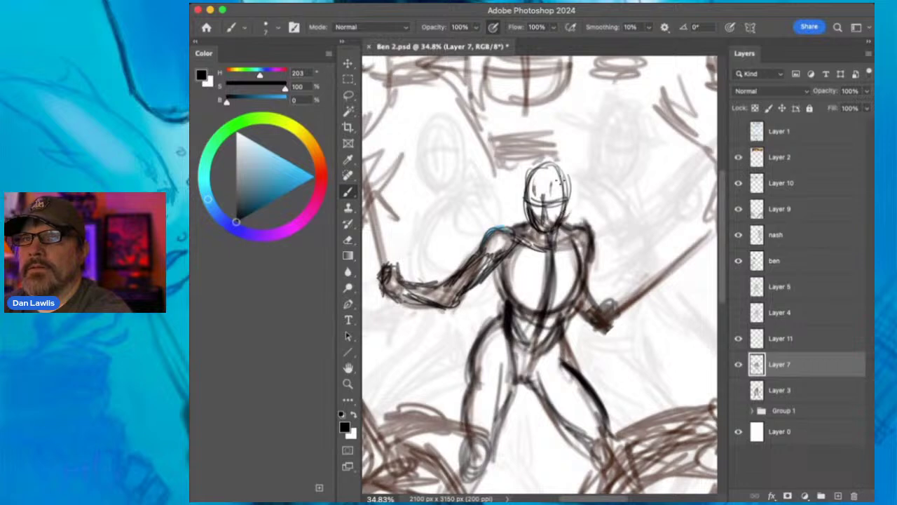
mouse_move(524, 204)
left_mouse_down()
mouse_move(532, 175)
mouse_move(559, 173)
mouse_move(540, 223)
mouse_move(545, 232)
mouse_move(554, 210)
mouse_move(524, 199)
left_mouse_up()
left_click_drag(527, 201, 555, 204)
left_click_drag(556, 247, 555, 297)
- Draw a curved rotation arrow beside the central figure's shoulder and erase it again
left_click_drag(595, 245, 638, 226)
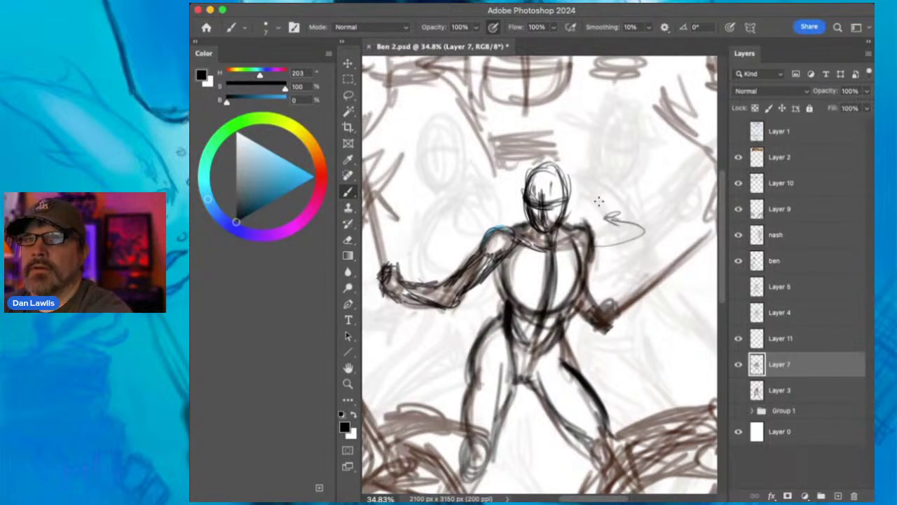
mouse_move(582, 151)
left_mouse_down()
mouse_move(578, 166)
mouse_move(586, 169)
mouse_move(613, 154)
mouse_move(574, 160)
left_mouse_up()
left_click(347, 239)
mouse_move(608, 207)
left_mouse_down()
mouse_move(637, 225)
mouse_move(605, 216)
mouse_move(628, 238)
left_mouse_up()
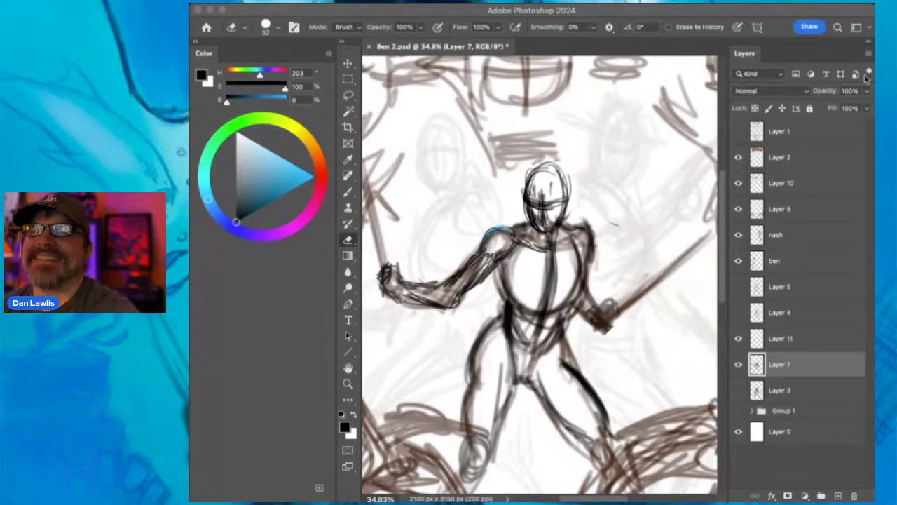
left_click(651, 15)
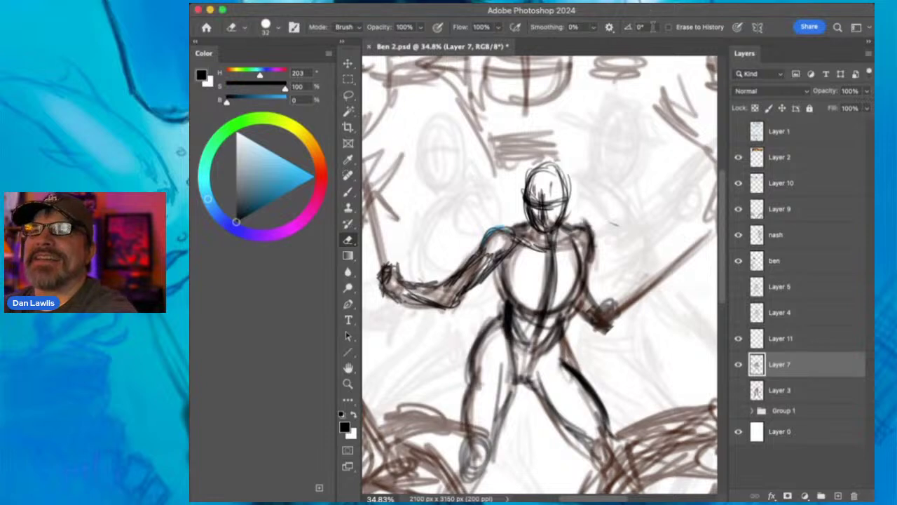
- Erase overlapping lines around the armpit and upper torso, and sketch rounded chest forms and neck lines
mouse_move(494, 259)
left_mouse_down()
mouse_move(523, 239)
mouse_move(480, 254)
mouse_move(513, 277)
left_mouse_up()
left_click(348, 191)
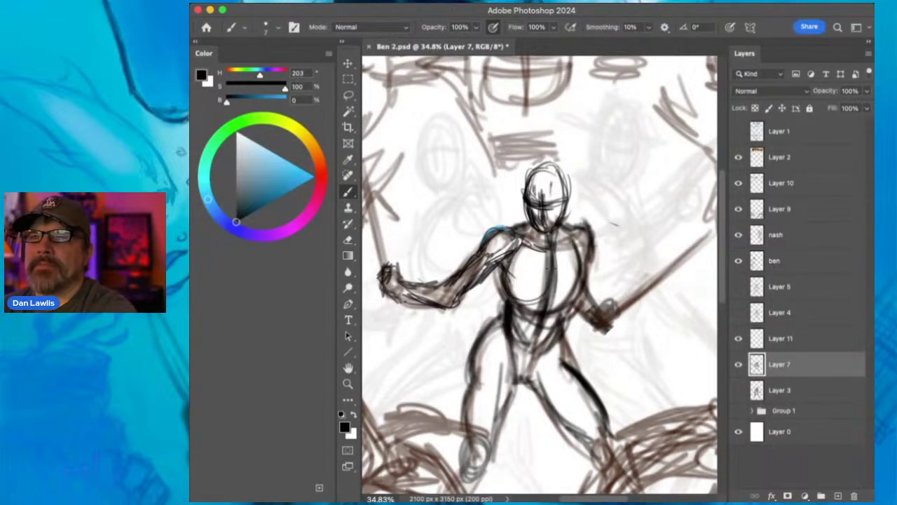
mouse_move(575, 266)
left_mouse_down()
mouse_move(555, 299)
mouse_move(571, 297)
mouse_move(564, 300)
left_mouse_up()
mouse_move(558, 270)
left_mouse_down()
mouse_move(561, 289)
mouse_move(511, 273)
mouse_move(526, 297)
mouse_move(545, 273)
left_mouse_up()
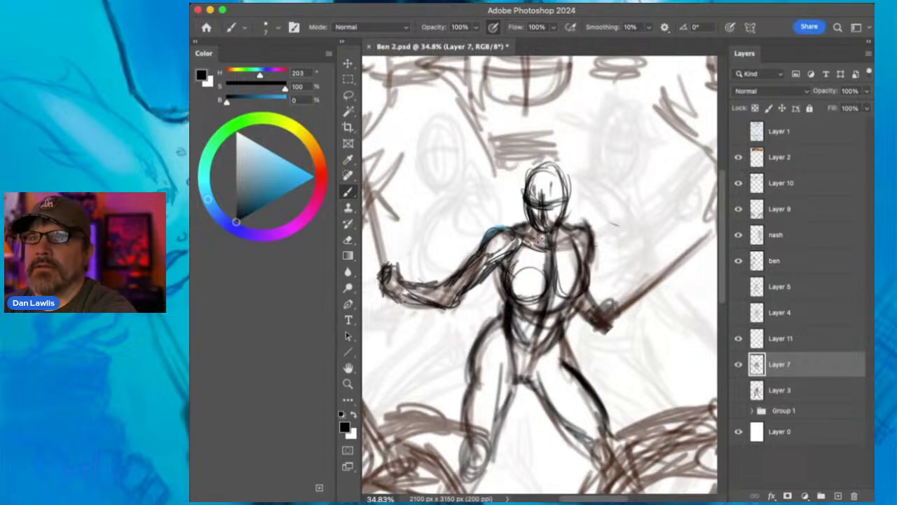
left_click_drag(529, 226, 533, 245)
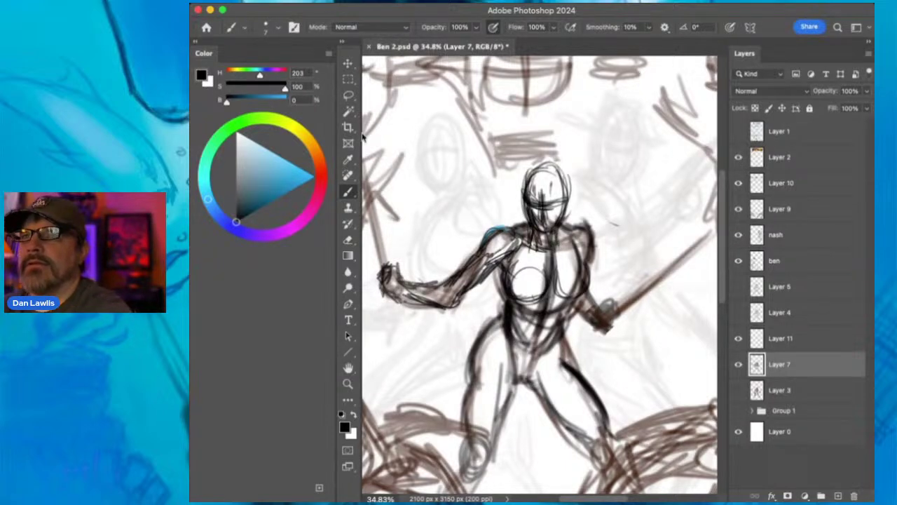
- Select the head with the Lasso, shift it slightly over the neck, rotate it to -0.99° and deselect
left_click(349, 95)
mouse_move(512, 196)
left_mouse_down()
mouse_move(579, 185)
mouse_move(567, 230)
mouse_move(549, 249)
mouse_move(510, 175)
left_mouse_up()
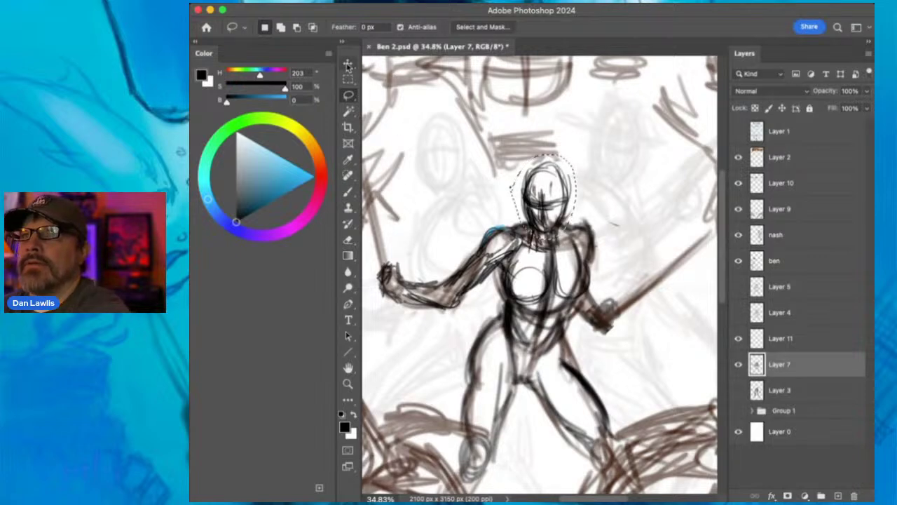
left_click(348, 63)
left_click_drag(552, 194, 544, 200)
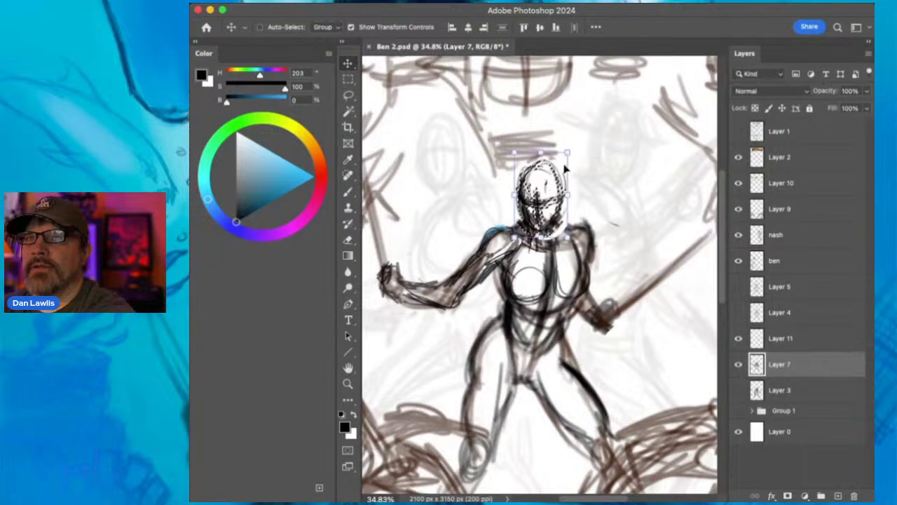
left_click_drag(572, 142, 561, 144)
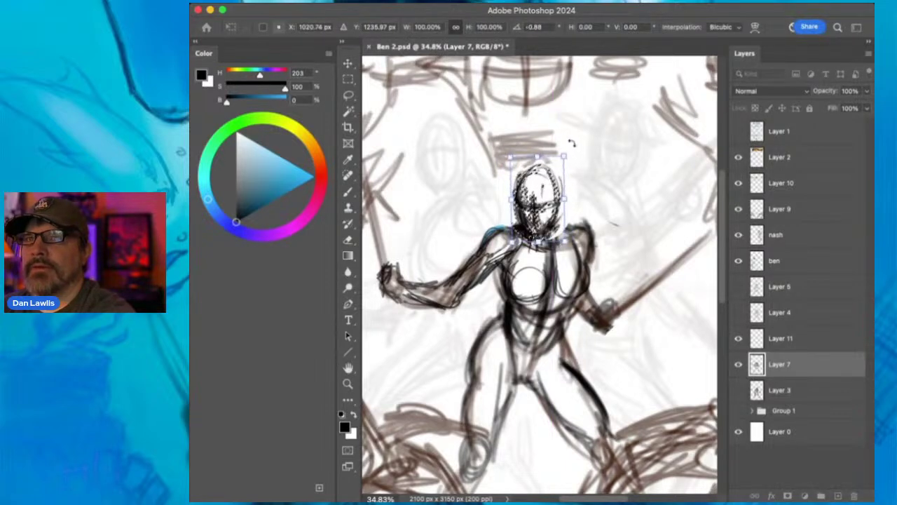
left_click_drag(544, 187, 551, 187)
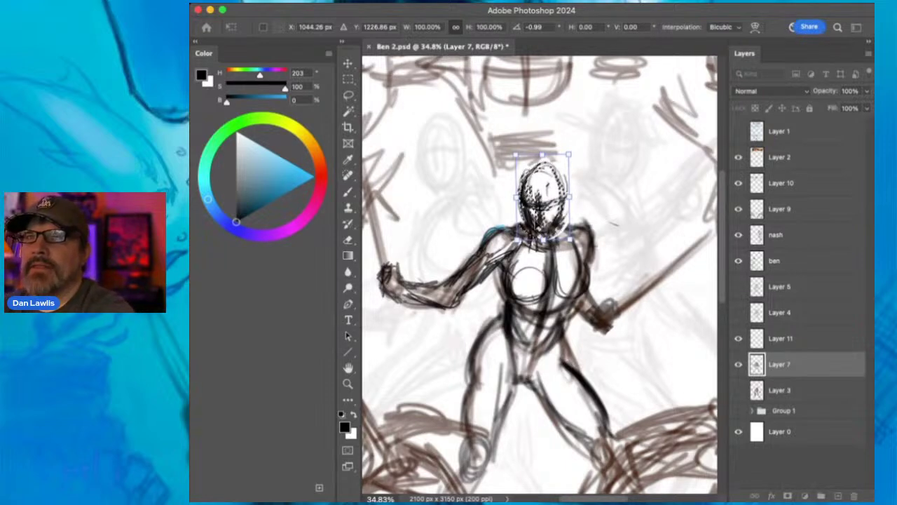
left_click(348, 191)
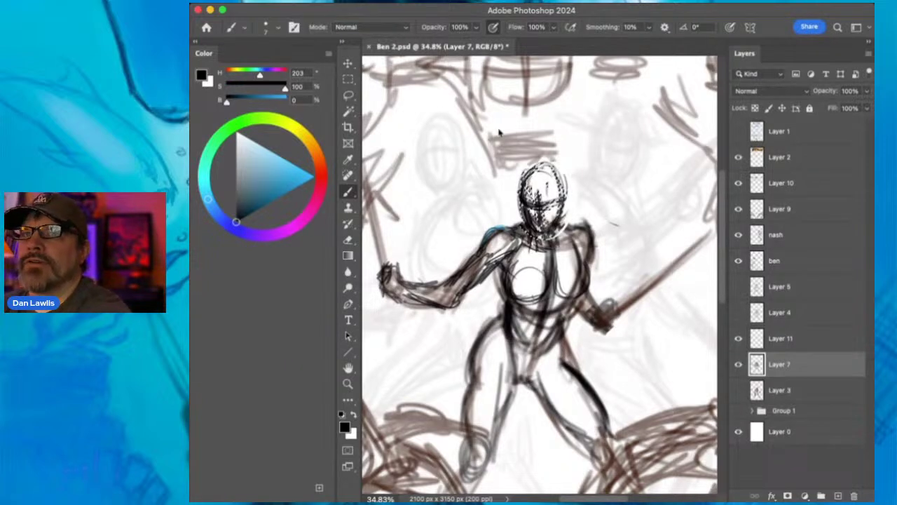
key("super+d")
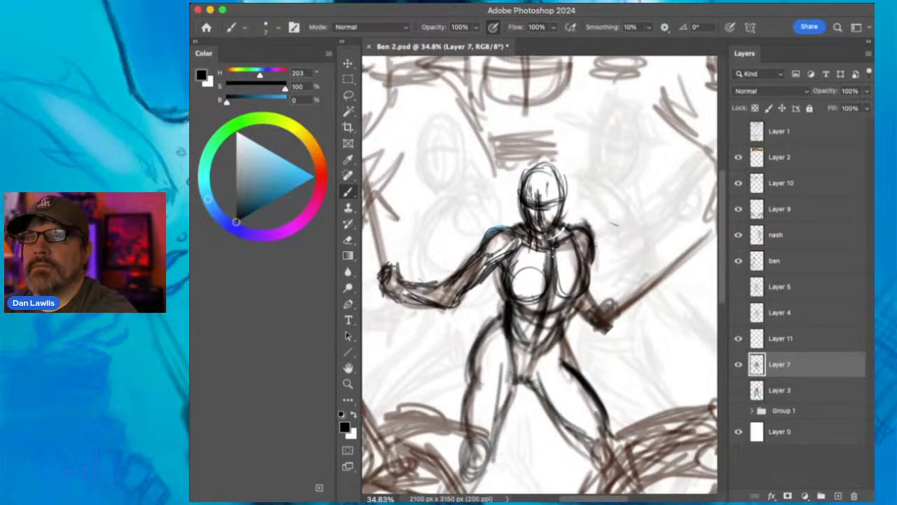
- Erase the construction lines inside the central figure's chest, upper belly and upper arm
key("e")
mouse_move(544, 252)
left_mouse_down()
mouse_move(540, 308)
mouse_move(555, 305)
mouse_move(525, 309)
left_mouse_up()
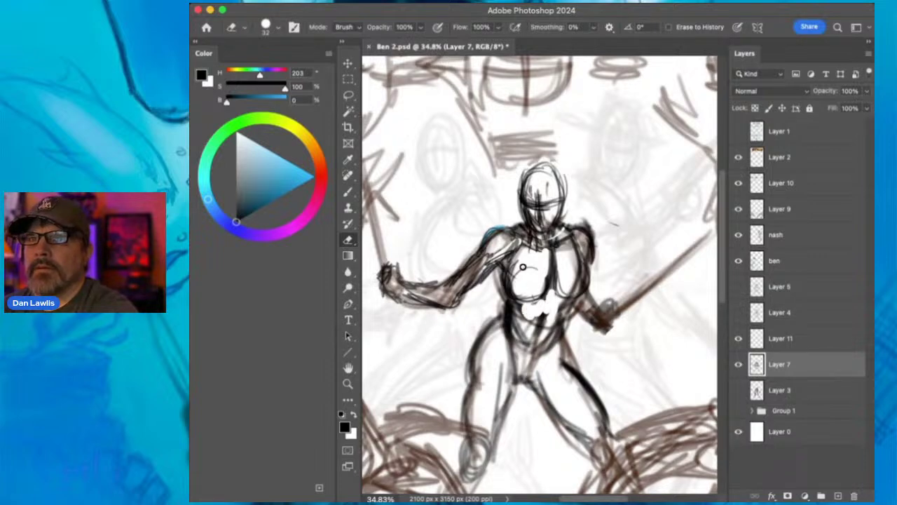
mouse_move(562, 277)
left_mouse_down()
mouse_move(567, 283)
mouse_move(537, 283)
mouse_move(571, 266)
mouse_move(577, 241)
mouse_move(514, 242)
left_mouse_up()
left_click_drag(497, 241, 460, 288)
- Redraw the upper arm down to the elbow in black and add the lower ribcage line under the chest
key("b")
mouse_move(473, 261)
left_mouse_down()
mouse_move(499, 248)
mouse_move(448, 297)
left_mouse_up()
left_click_drag(451, 299, 493, 257)
left_click_drag(453, 279, 486, 249)
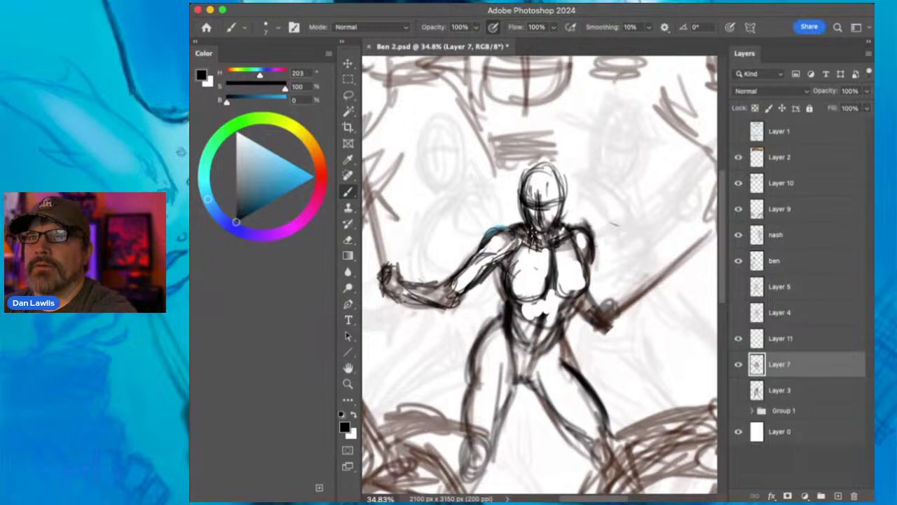
mouse_move(550, 293)
left_mouse_down()
mouse_move(549, 335)
mouse_move(537, 311)
mouse_move(558, 315)
left_mouse_up()
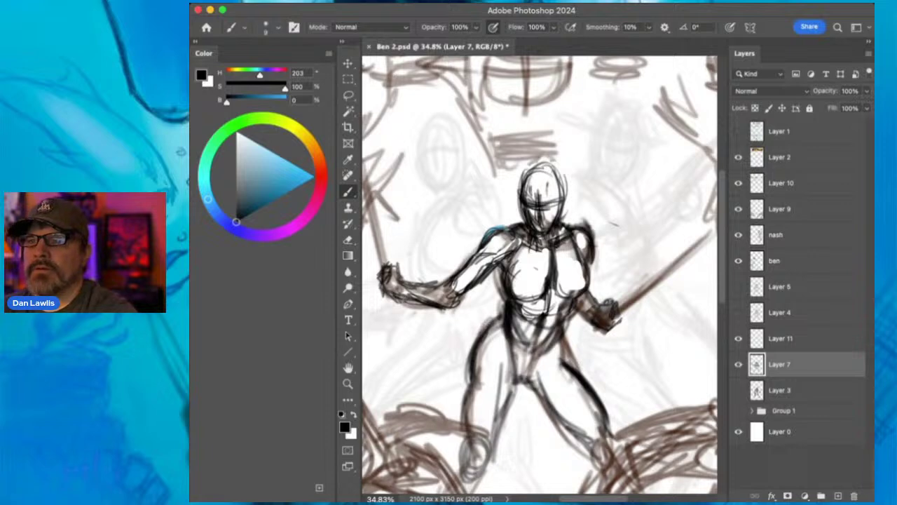
- Darken the pelvis and leg contours with a larger brush, and erase stray lines inside the thigh, forearm and shoulders
mouse_move(489, 325)
left_mouse_down()
mouse_move(472, 359)
mouse_move(474, 349)
mouse_move(464, 404)
left_mouse_up()
mouse_move(496, 369)
left_mouse_down()
mouse_move(494, 435)
mouse_move(496, 421)
mouse_move(486, 470)
left_mouse_up()
mouse_move(465, 417)
left_mouse_down()
mouse_move(465, 446)
mouse_move(483, 446)
mouse_move(476, 466)
left_mouse_up()
left_click_drag(512, 379, 499, 409)
mouse_move(508, 324)
left_mouse_down()
mouse_move(517, 376)
mouse_move(517, 334)
mouse_move(547, 345)
mouse_move(530, 373)
left_mouse_up()
mouse_move(550, 345)
left_mouse_down()
mouse_move(534, 376)
mouse_move(566, 356)
left_mouse_up()
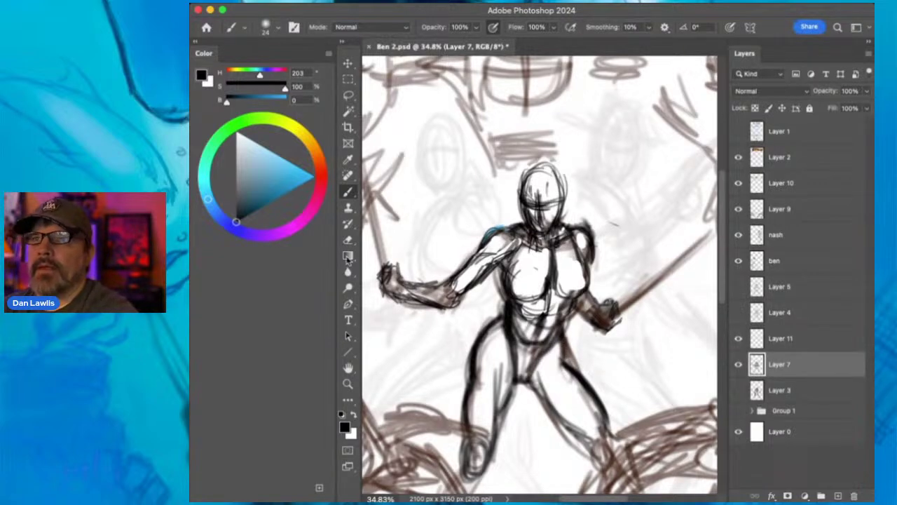
key("e")
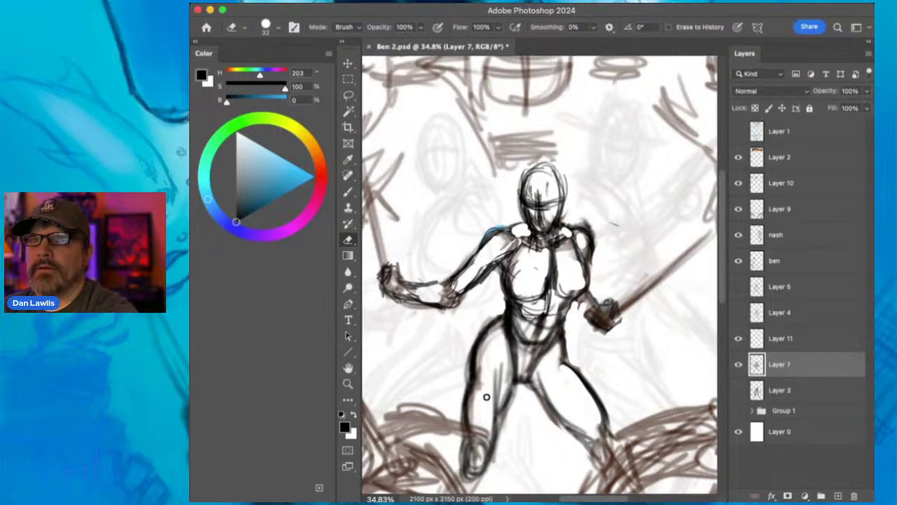
mouse_move(484, 411)
left_mouse_down()
mouse_move(491, 402)
mouse_move(486, 431)
mouse_move(474, 434)
mouse_move(484, 443)
mouse_move(449, 468)
mouse_move(445, 483)
mouse_move(466, 452)
mouse_move(480, 468)
mouse_move(468, 438)
mouse_move(483, 453)
mouse_move(478, 484)
mouse_move(470, 481)
mouse_move(490, 435)
left_mouse_up()
- Sketch the lower leg, ankle and foot of the leg on the canvas's left side with the 24 px brush
left_click(348, 192)
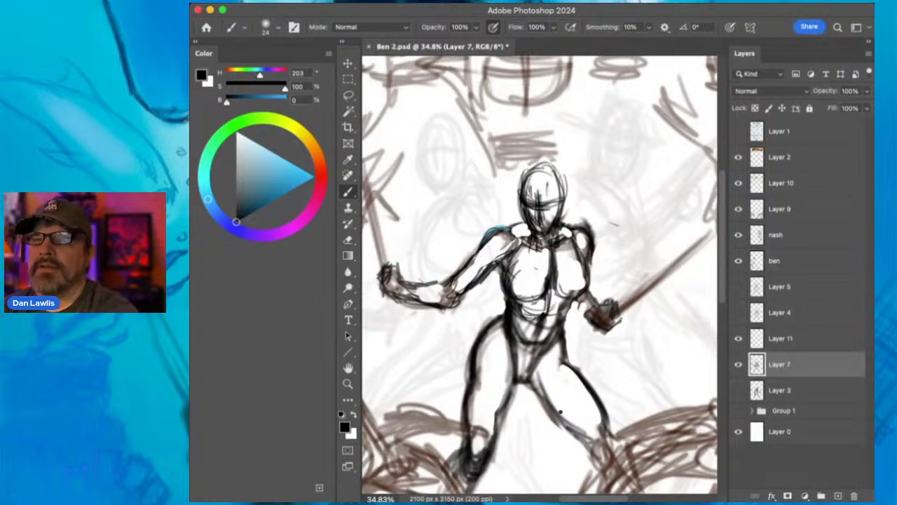
left_click_drag(550, 396, 583, 229)
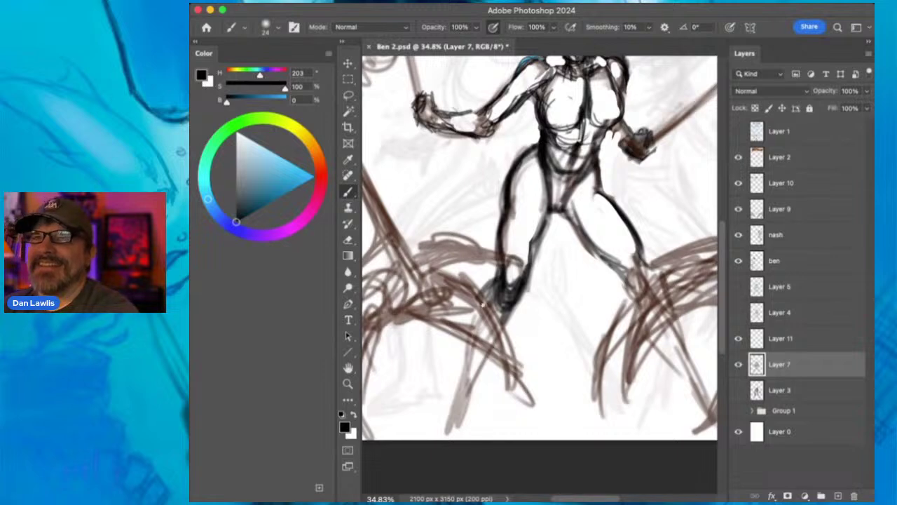
mouse_move(490, 334)
left_mouse_down()
mouse_move(449, 391)
mouse_move(452, 401)
mouse_move(468, 396)
mouse_move(466, 418)
mouse_move(449, 418)
mouse_move(439, 438)
mouse_move(457, 433)
left_mouse_up()
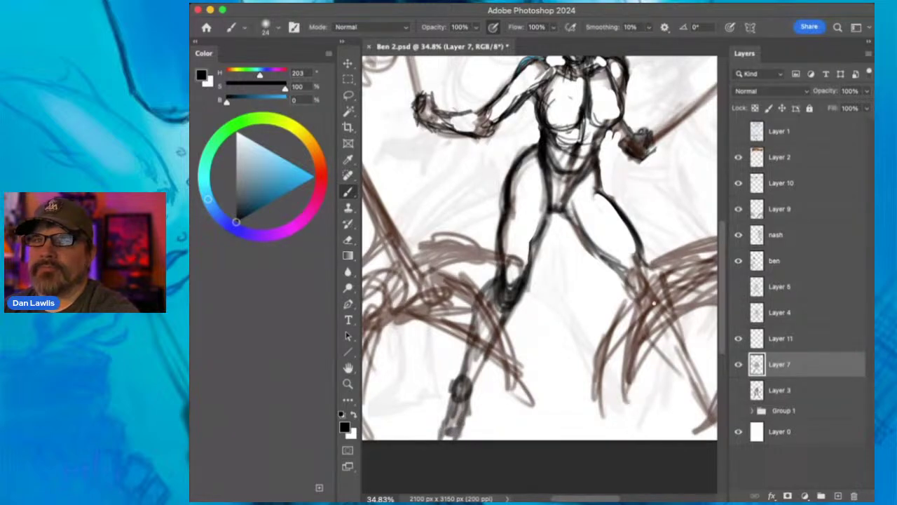
- Sketch the knee, shin, calf and foot of the central figure's other leg over the brown rough lines
mouse_move(630, 266)
left_mouse_down()
mouse_move(652, 287)
mouse_move(652, 302)
left_mouse_up()
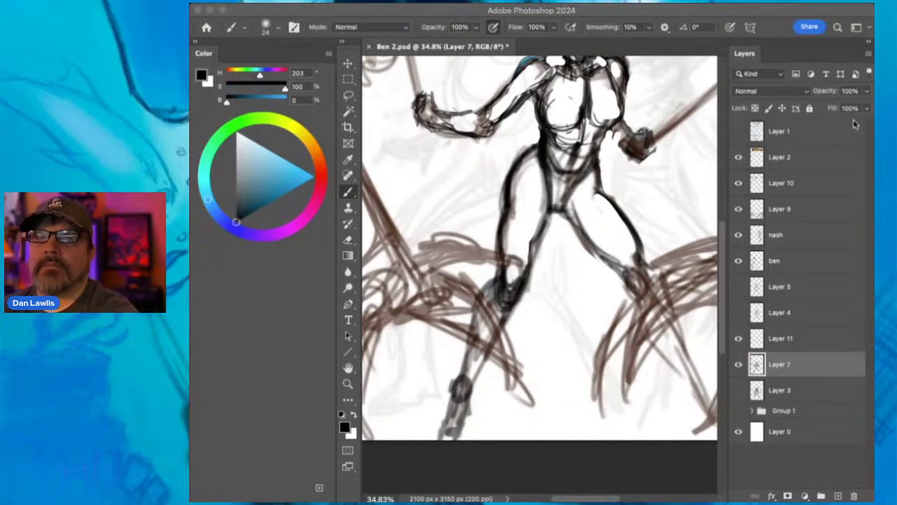
left_click(670, 12)
mouse_move(639, 260)
left_mouse_down()
mouse_move(635, 286)
mouse_move(649, 277)
mouse_move(656, 301)
mouse_move(645, 314)
mouse_move(657, 341)
left_mouse_up()
mouse_move(668, 300)
left_mouse_down()
mouse_move(677, 352)
mouse_move(659, 349)
mouse_move(683, 387)
left_mouse_up()
mouse_move(675, 335)
left_mouse_down()
mouse_move(693, 401)
mouse_move(677, 390)
mouse_move(709, 424)
mouse_move(700, 428)
mouse_move(677, 384)
mouse_move(681, 398)
left_mouse_up()
mouse_move(682, 360)
left_mouse_down()
mouse_move(707, 418)
mouse_move(677, 347)
left_mouse_up()
mouse_move(679, 317)
left_mouse_down()
mouse_move(670, 349)
mouse_move(680, 388)
left_mouse_up()
left_click_drag(642, 324, 664, 348)
mouse_move(660, 310)
left_mouse_down()
mouse_move(654, 283)
mouse_move(631, 321)
left_mouse_up()
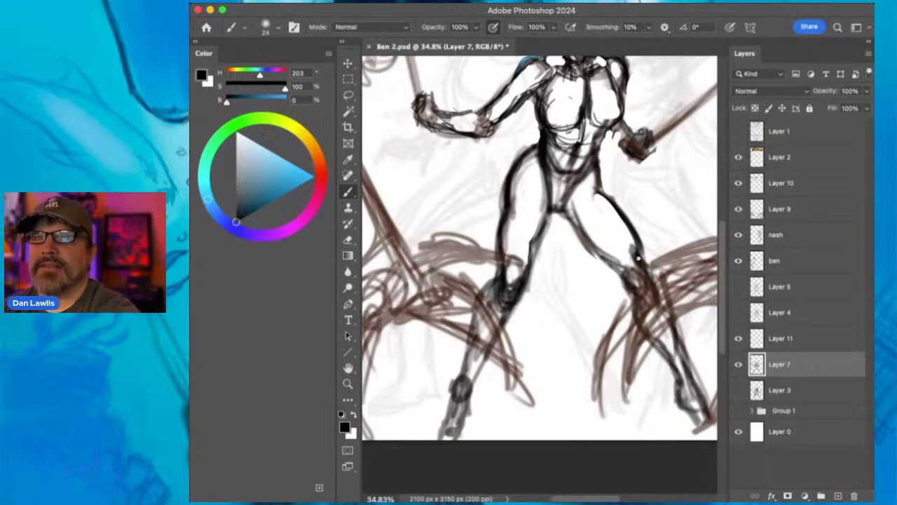
- Darken the inner thigh, calf and ankle contours of the leg on the canvas's left side
mouse_move(531, 213)
left_mouse_down()
mouse_move(526, 261)
mouse_move(532, 253)
left_mouse_up()
mouse_move(528, 268)
left_mouse_down()
mouse_move(521, 292)
mouse_move(472, 390)
left_mouse_up()
mouse_move(469, 352)
left_mouse_down()
mouse_move(459, 381)
mouse_move(473, 393)
mouse_move(463, 416)
left_mouse_up()
left_click_drag(480, 379, 470, 399)
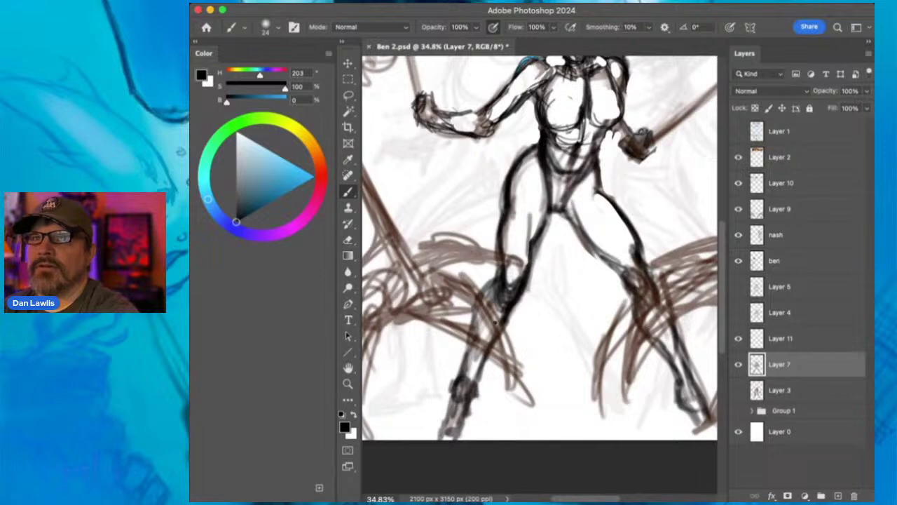
- Erase stray lines along the figure's hip and waist contours with the 32 px eraser
left_click(347, 240)
mouse_move(525, 186)
left_mouse_down()
mouse_move(517, 182)
mouse_move(527, 161)
left_mouse_up()
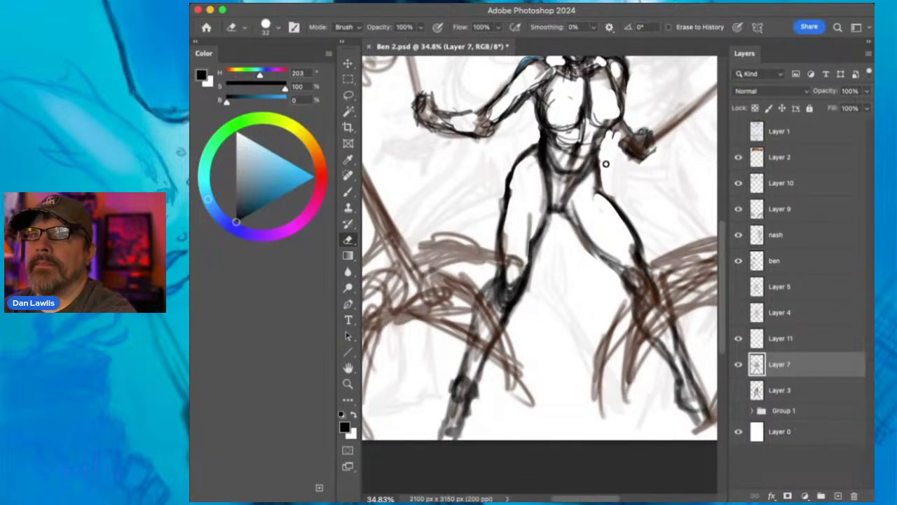
left_click_drag(603, 161, 607, 142)
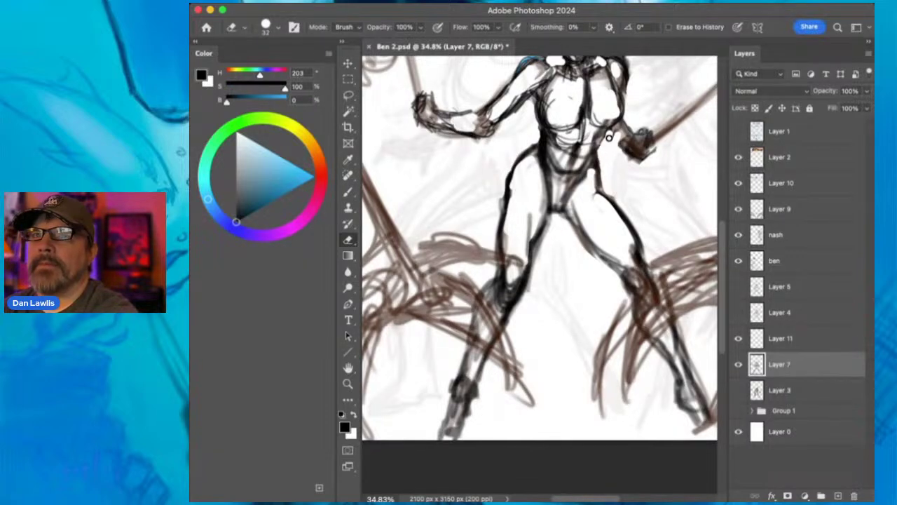
- Darken the outer and inner contours of both thighs and the hip line with the 24 px black brush
left_click(348, 191)
left_click_drag(515, 163, 502, 294)
mouse_move(565, 207)
left_mouse_down()
mouse_move(580, 230)
mouse_move(593, 166)
left_mouse_up()
left_click_drag(602, 224, 643, 322)
mouse_move(630, 217)
left_mouse_down()
mouse_move(646, 226)
mouse_move(662, 197)
mouse_move(646, 233)
mouse_move(613, 243)
mouse_move(628, 234)
left_mouse_up()
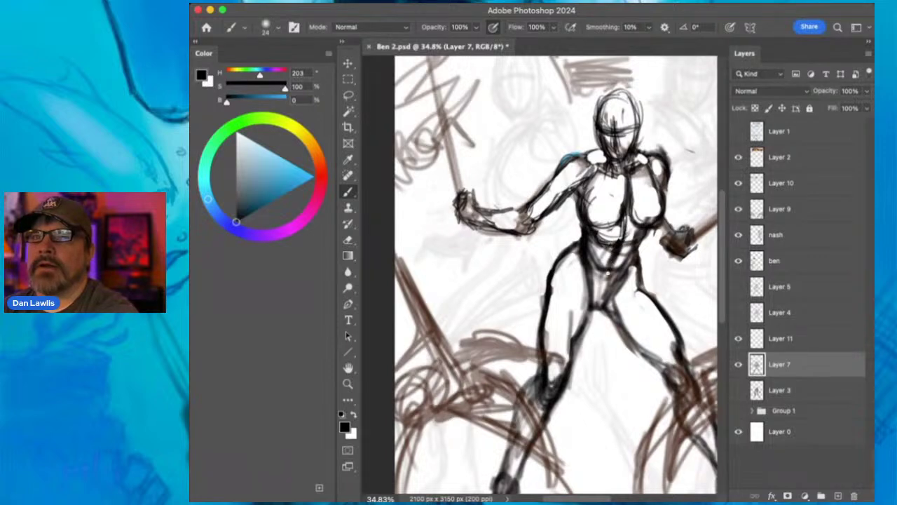
- Erase the muddled lines on the abdomen and redraw the stomach, lower ribcage and pelvis contours in black
key("e")
mouse_move(611, 245)
left_mouse_down()
mouse_move(621, 243)
mouse_move(620, 258)
mouse_move(621, 231)
mouse_move(607, 289)
left_mouse_up()
left_click(348, 192)
left_click_drag(582, 259, 591, 301)
mouse_move(637, 254)
left_mouse_down()
mouse_move(604, 307)
mouse_move(598, 287)
left_mouse_up()
mouse_move(586, 217)
left_mouse_down()
mouse_move(620, 215)
mouse_move(610, 223)
left_mouse_up()
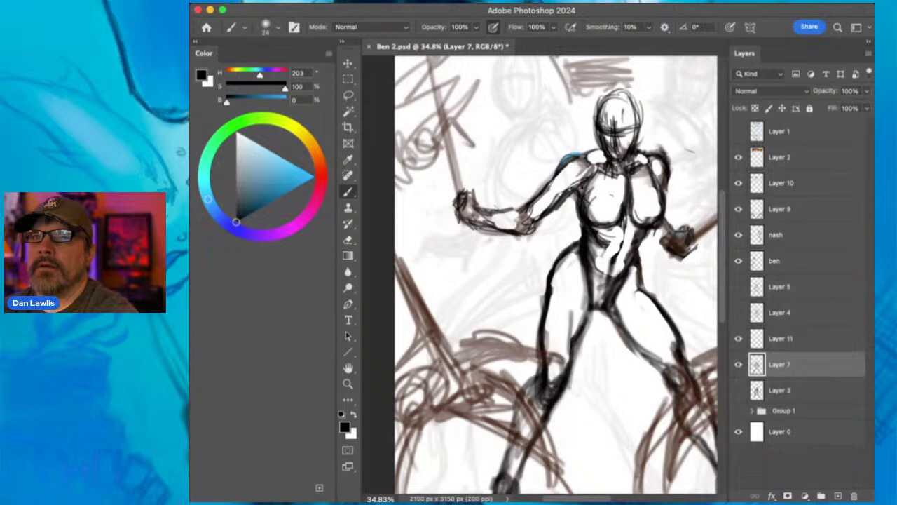
- Darken the figure's shoulders and arms, add dark collarbone accents, and shade a band around the wrist on the canvas's left side
left_click_drag(557, 183, 604, 147)
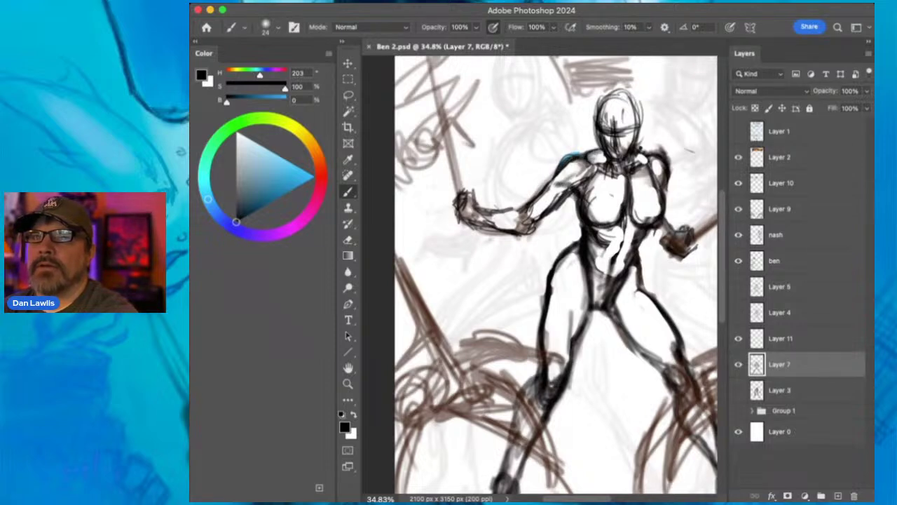
mouse_move(555, 185)
left_mouse_down()
mouse_move(496, 228)
mouse_move(504, 224)
mouse_move(474, 210)
mouse_move(480, 233)
left_mouse_up()
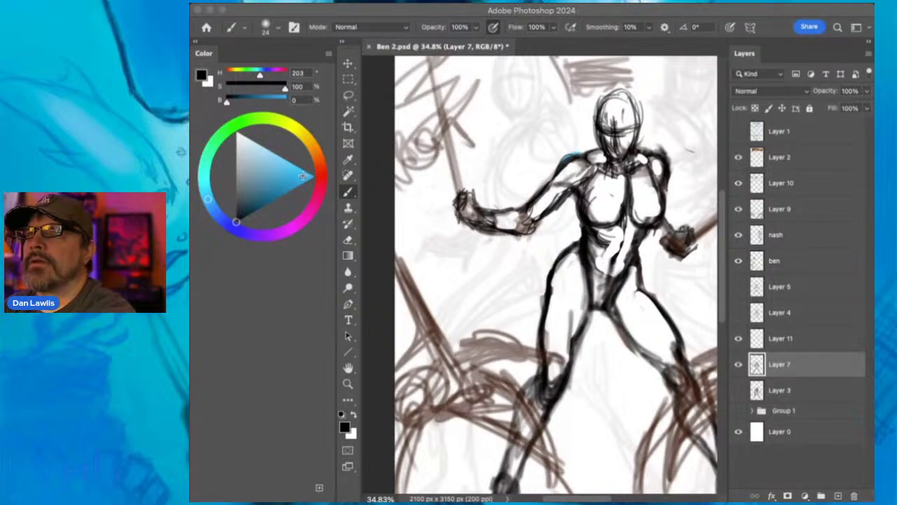
left_click(667, 14)
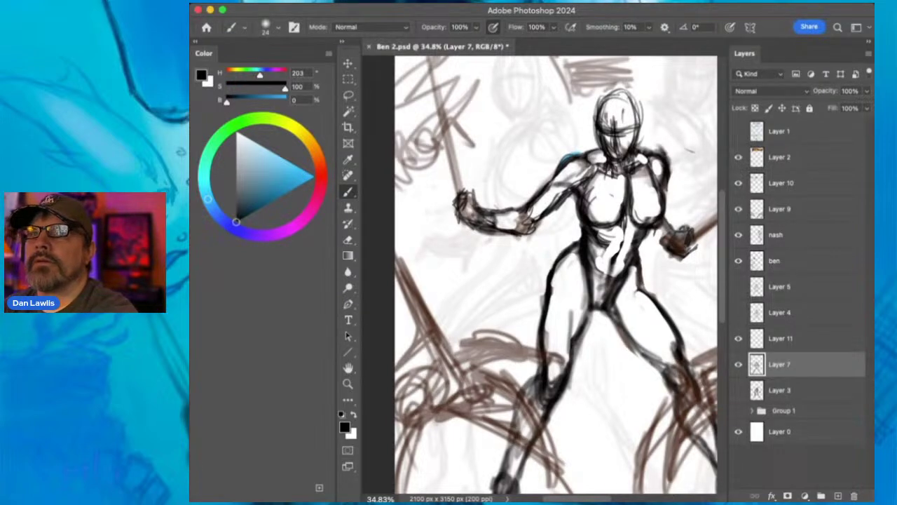
left_click_drag(638, 167, 643, 173)
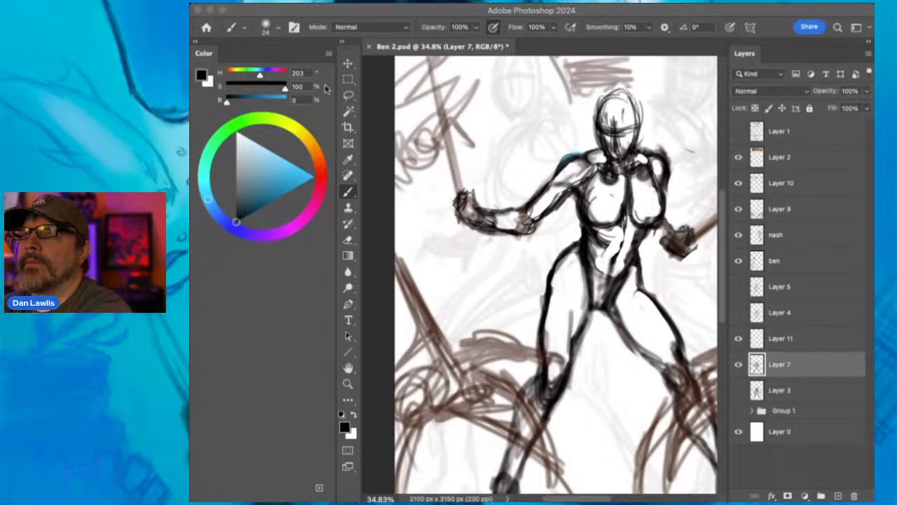
left_click(621, 11)
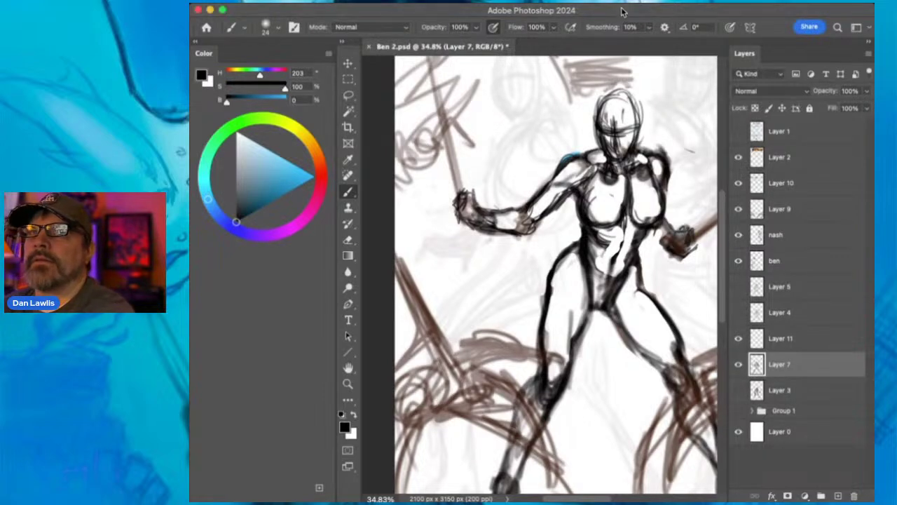
mouse_move(652, 228)
left_mouse_down()
mouse_move(665, 242)
mouse_move(656, 238)
left_mouse_up()
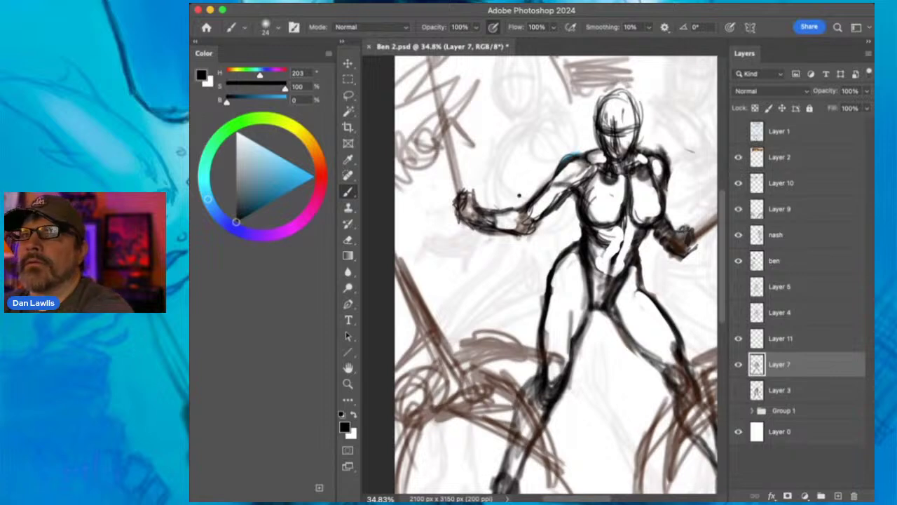
left_click_drag(483, 210, 474, 231)
mouse_move(499, 210)
left_mouse_down()
mouse_move(493, 232)
mouse_move(480, 237)
mouse_move(481, 217)
mouse_move(494, 210)
left_mouse_up()
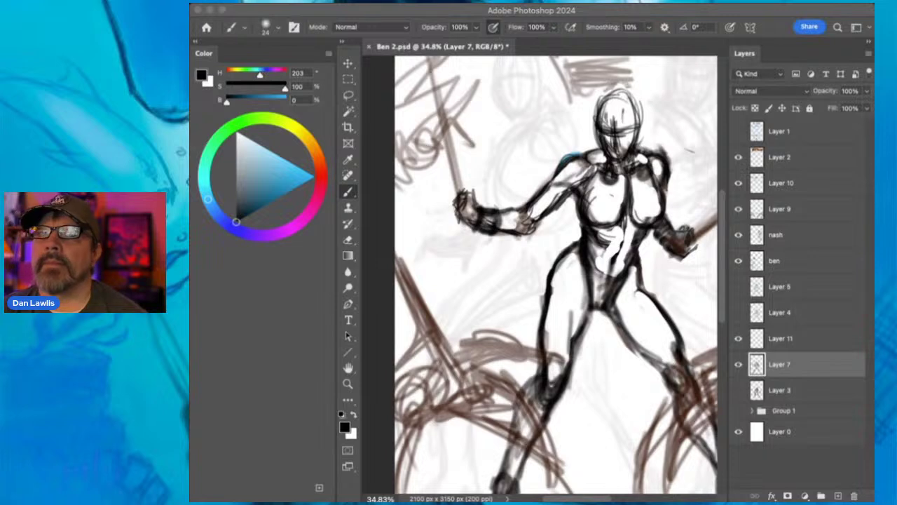
left_click(796, 14)
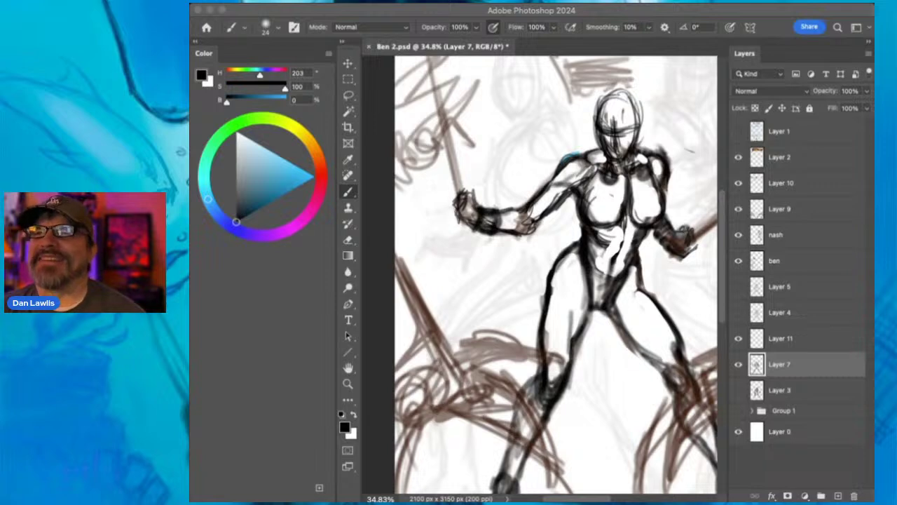
left_click(350, 11)
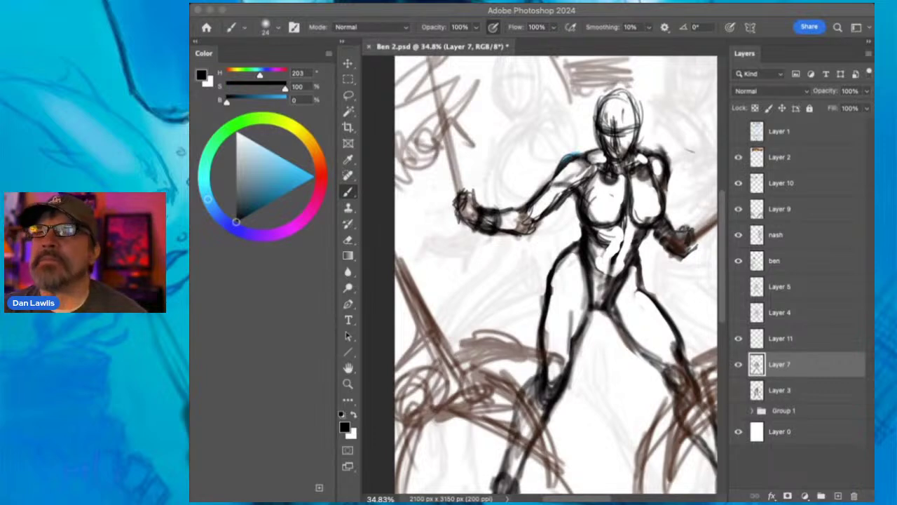
left_click(370, 11)
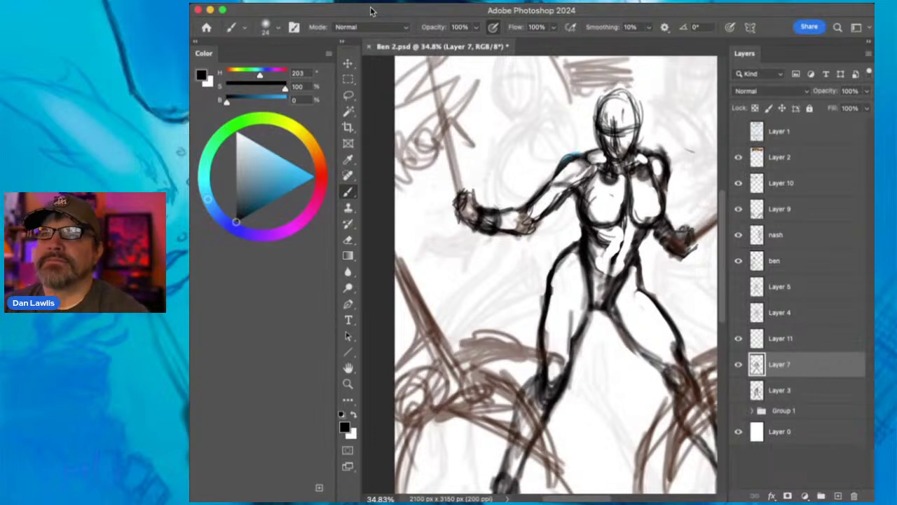
- Strengthen the chest and neckline, and fill in the dark V-shape of the costume from waist to crotch
mouse_move(574, 176)
left_mouse_down()
mouse_move(556, 181)
mouse_move(563, 196)
mouse_move(541, 224)
mouse_move(565, 203)
mouse_move(590, 234)
mouse_move(632, 250)
mouse_move(651, 229)
mouse_move(628, 213)
mouse_move(663, 185)
mouse_move(661, 174)
mouse_move(653, 189)
left_mouse_up()
left_click_drag(649, 230, 678, 231)
mouse_move(606, 158)
left_mouse_down()
mouse_move(603, 151)
mouse_move(629, 164)
left_mouse_up()
mouse_move(592, 245)
left_mouse_down()
mouse_move(601, 274)
mouse_move(593, 300)
mouse_move(602, 308)
left_mouse_up()
left_click_drag(632, 246, 612, 297)
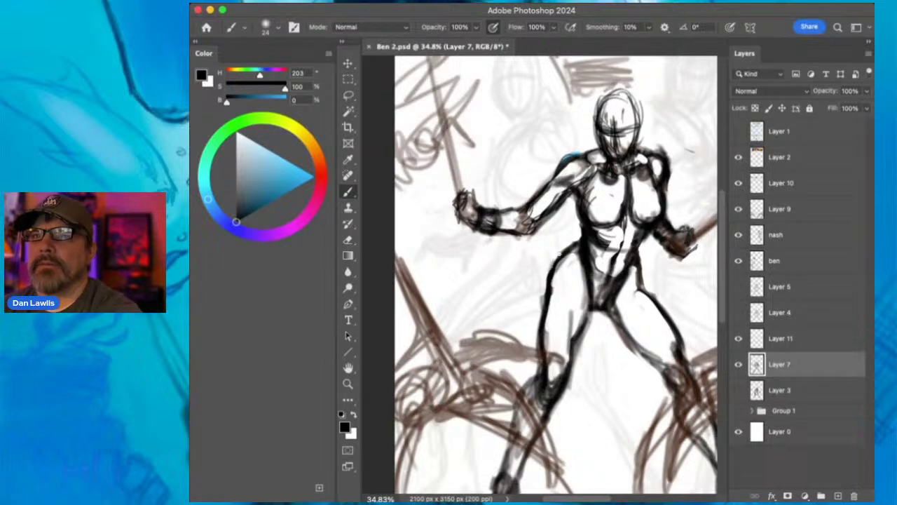
- Clean up the lines around the knees with the eraser, and touch up the upper arm and hip in black
left_click_drag(543, 362, 543, 384)
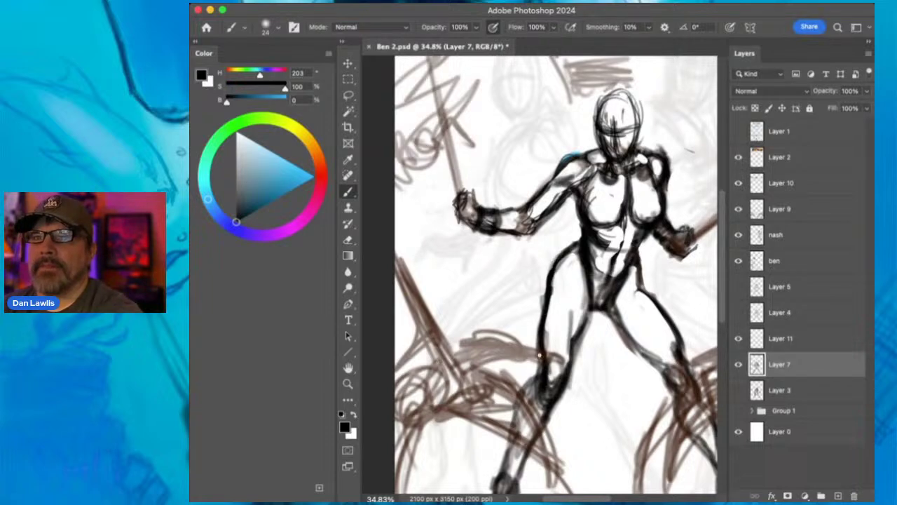
key("e")
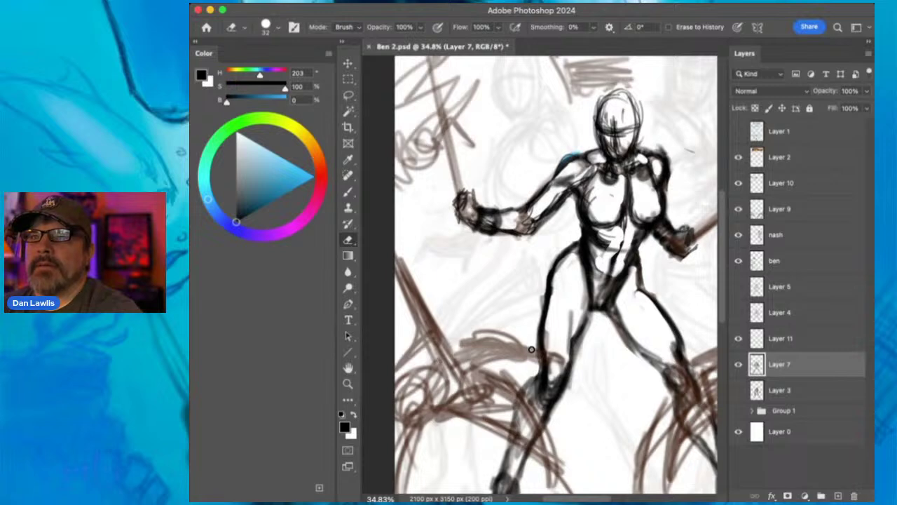
mouse_move(642, 345)
left_mouse_down()
mouse_move(620, 331)
mouse_move(634, 352)
mouse_move(685, 367)
mouse_move(679, 384)
mouse_move(677, 356)
mouse_move(698, 401)
left_mouse_up()
key("b")
left_click_drag(660, 156, 653, 185)
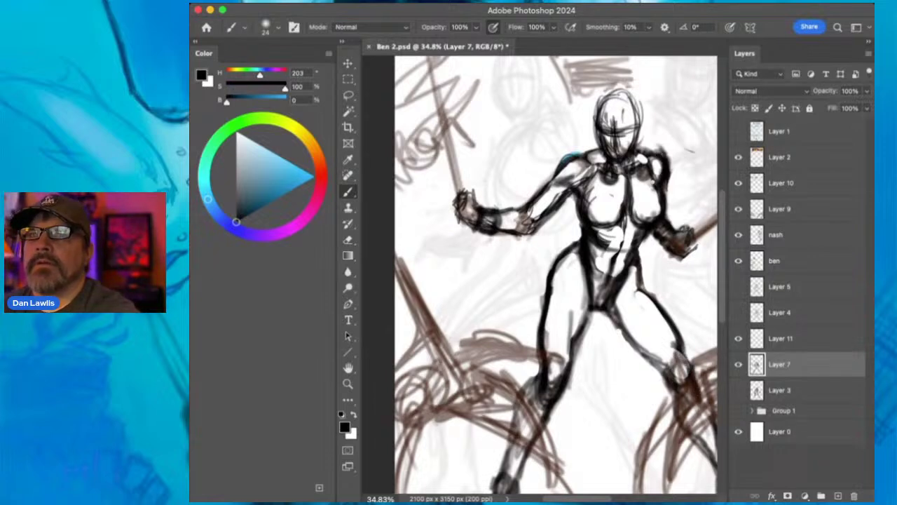
mouse_move(594, 229)
left_mouse_down()
mouse_move(611, 235)
mouse_move(562, 274)
left_mouse_up()
- Duplicate Layer 7 and hide the original, with the whole cover in view
left_click(347, 383)
left_click_drag(621, 244, 587, 252)
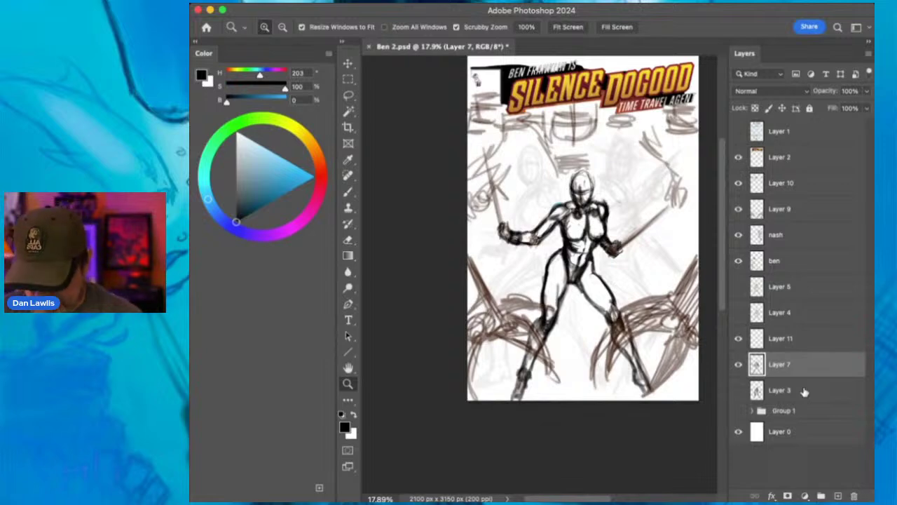
key("super+j")
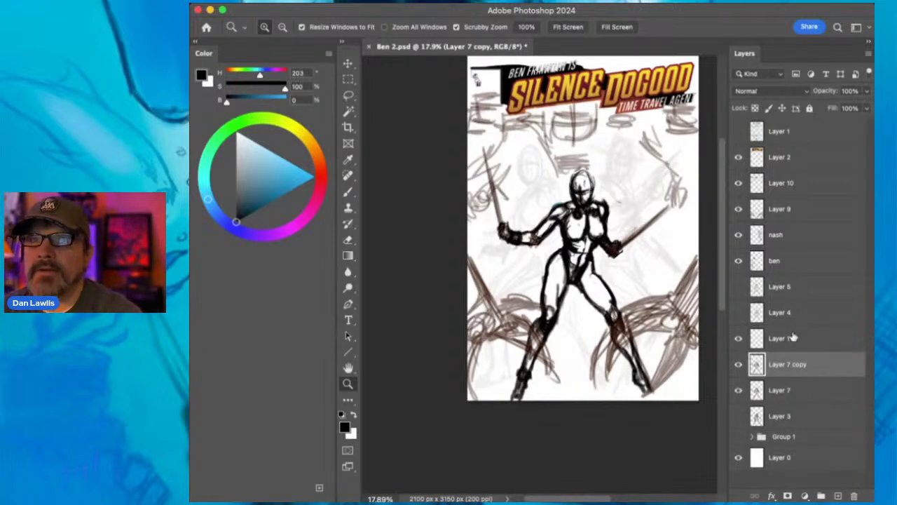
left_click(738, 390)
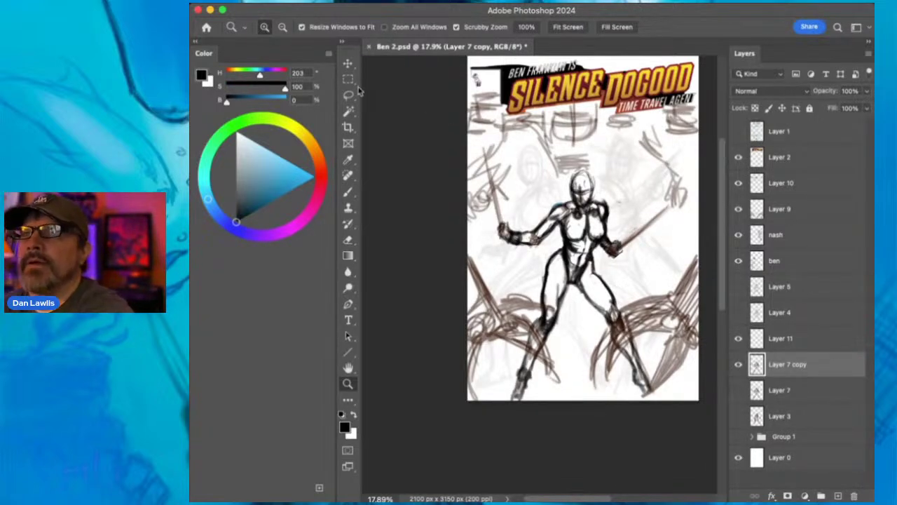
- Lasso the figure's head, torso, arms and swords on Layer 7 copy and shift them slightly relative to the hips
key("l")
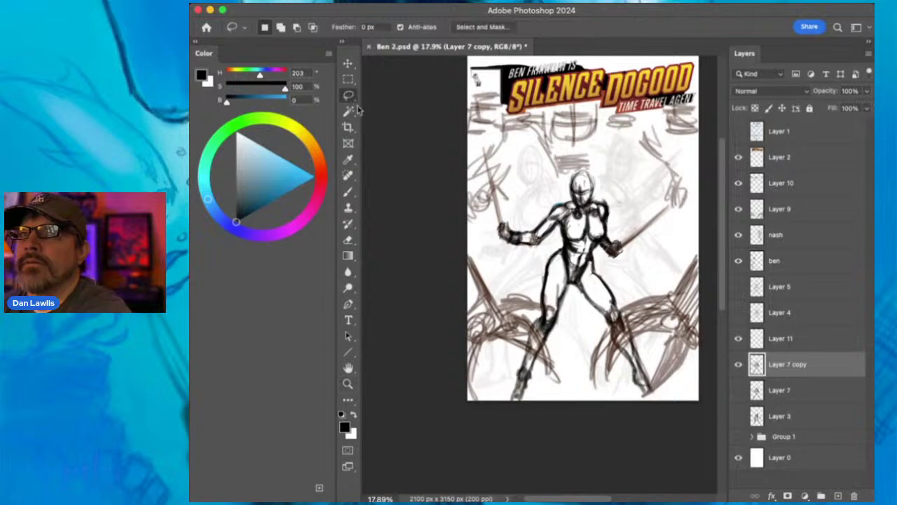
mouse_move(557, 186)
left_mouse_down()
mouse_move(495, 142)
mouse_move(476, 162)
mouse_move(498, 239)
mouse_move(524, 255)
mouse_move(559, 241)
mouse_move(572, 259)
mouse_move(639, 264)
mouse_move(699, 204)
mouse_move(645, 160)
mouse_move(593, 151)
left_mouse_up()
left_click(347, 63)
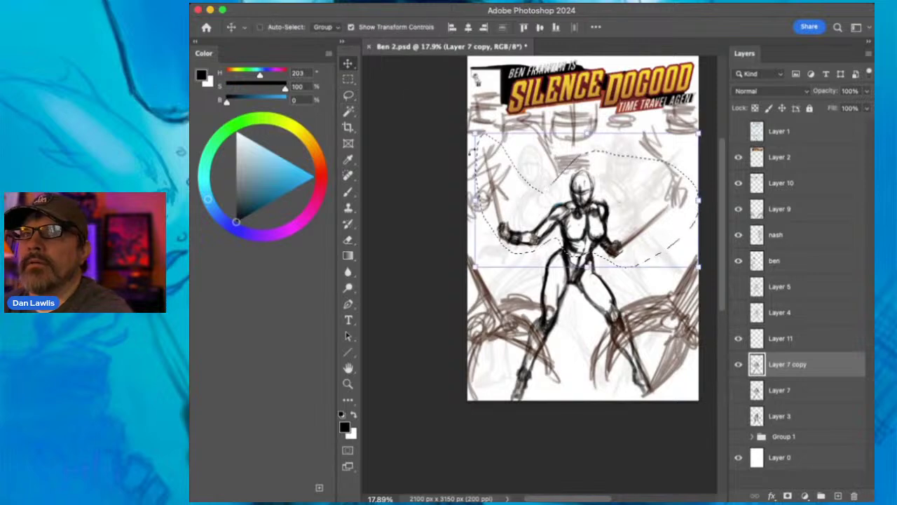
left_click_drag(593, 225, 600, 223)
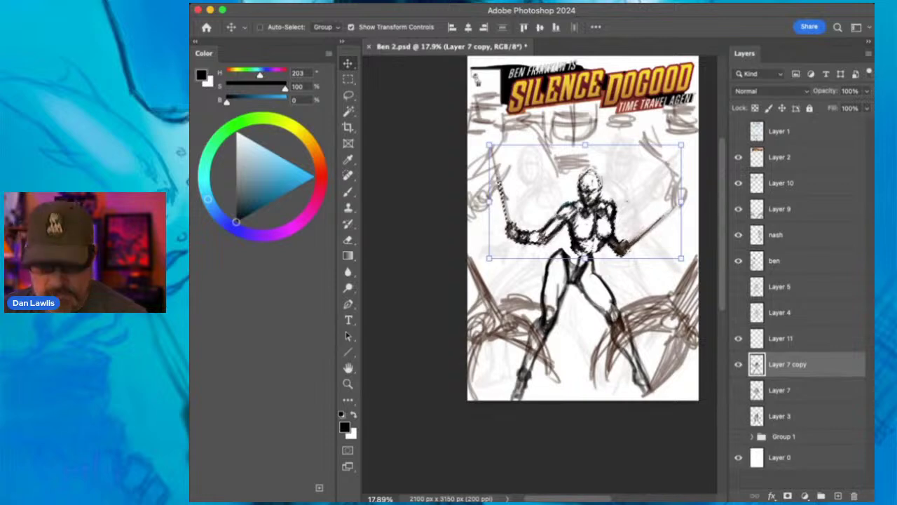
key("shift+Left")
key("shift+Left")
key("shift+Left")
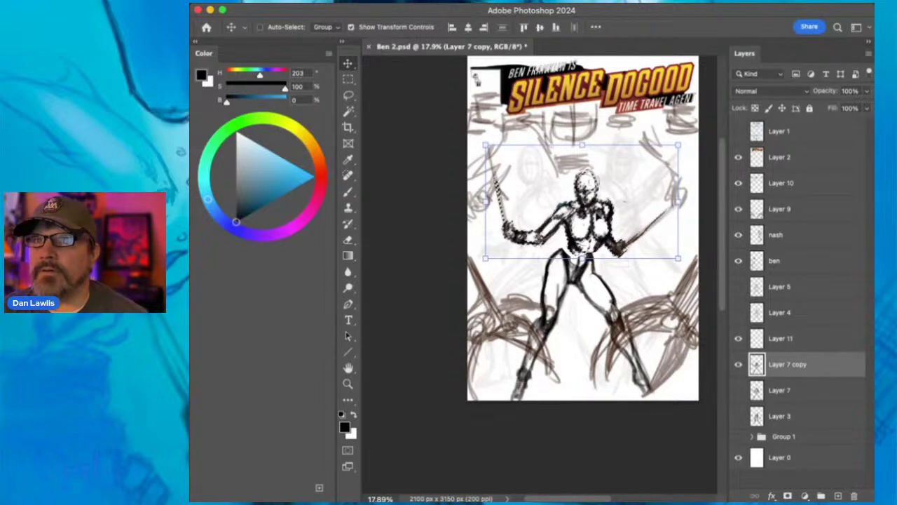
- Rotate the selected upper body counterclockwise to about -5.3° and nudge it up over the hips
left_click_drag(687, 133, 638, 168)
key("Up")
key("Up")
key("Up")
key("Up")
key("Right")
key("Right")
key("Up")
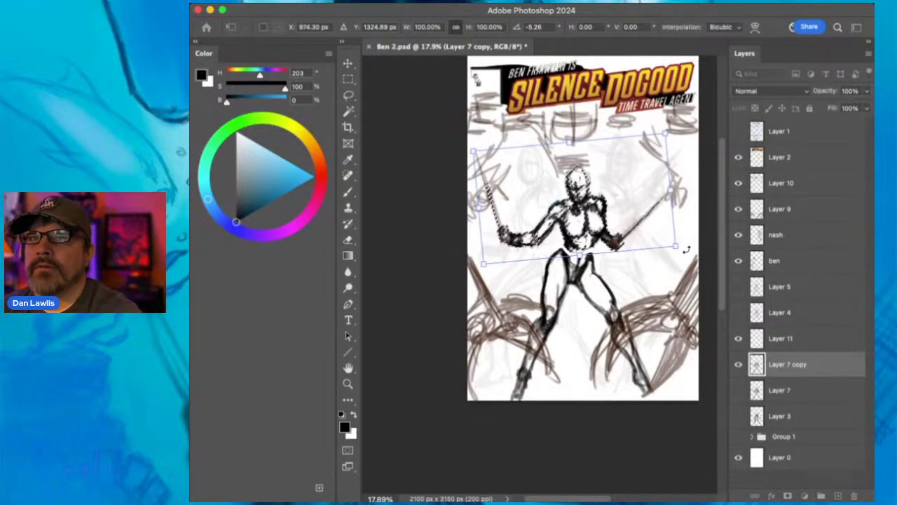
- Try tilting the upper body clockwise to about 19° and nudging it down
left_click_drag(685, 253, 635, 208)
key("Down")
key("Down")
key("Down")
key("Down")
key("Down")
key("Down")
key("Down")
key("Down")
key("Down")
key("Down")
key("Down")
key("Down")
key("Down")
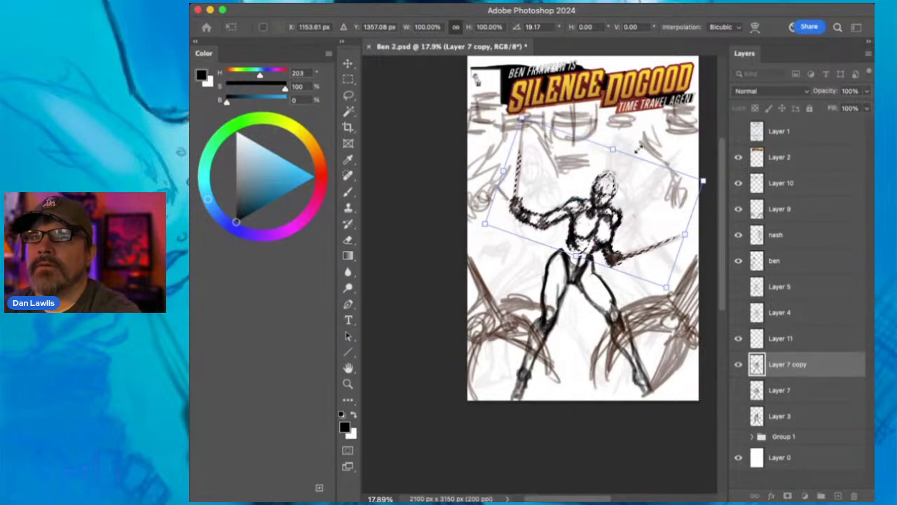
- Rotate the upper body back counterclockwise to -5.85° and reposition it over the waist
left_click_drag(519, 105, 490, 139)
mouse_move(597, 189)
left_mouse_down()
mouse_move(587, 196)
mouse_move(591, 189)
left_mouse_up()
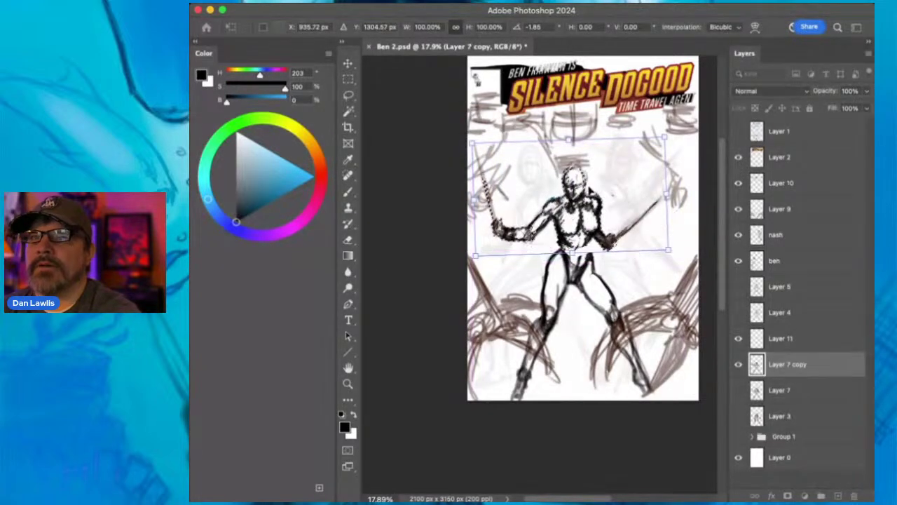
left_click_drag(677, 256, 646, 236)
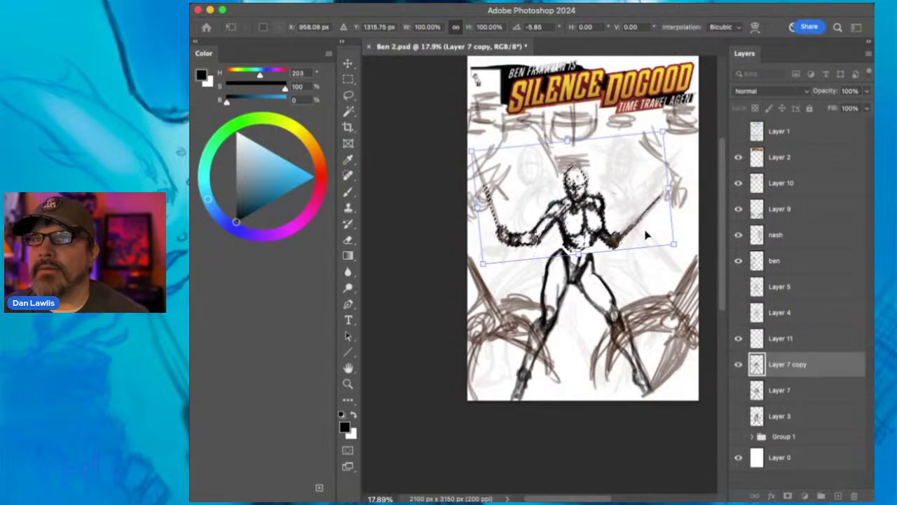
- Nudge the tilted upper body vertically to a Y position of about 1321 px and apply the transform
key("Down")
key("Down")
key("Down")
key("Down")
key("Down")
key("Down")
key("Down")
left_click_drag(647, 236, 646, 237)
key("Up")
key("Up")
key("Up")
key("Up")
key("Up")
key("Up")
key("Up")
key("Up")
key("Up")
key("Up")
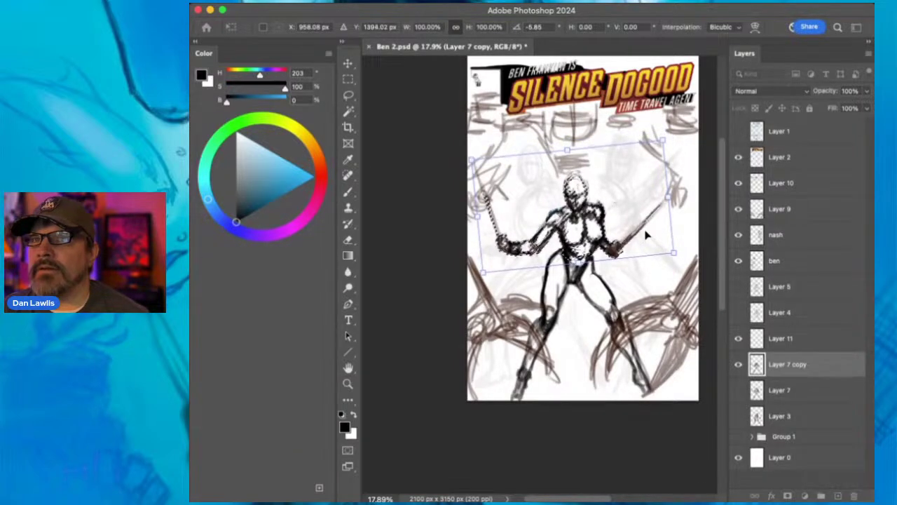
key("Up")
key("Up")
key("Up")
key("Up")
key("Up")
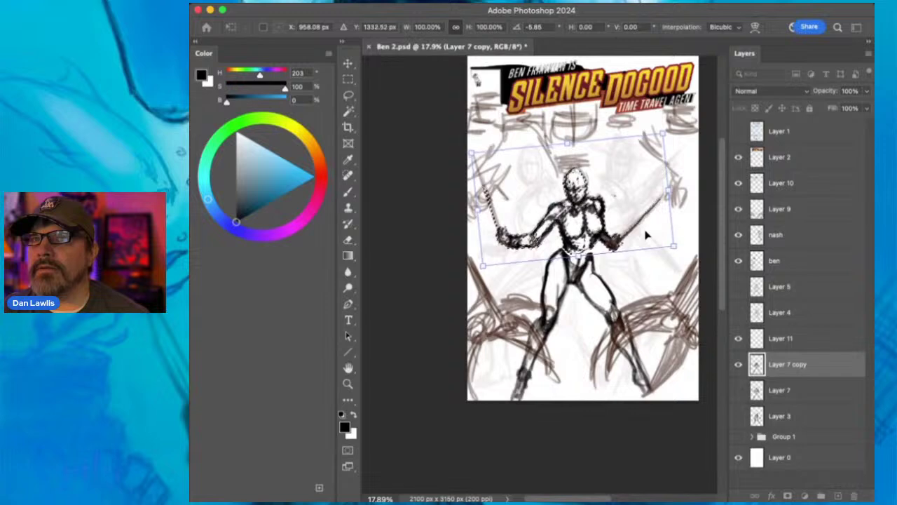
key("Right")
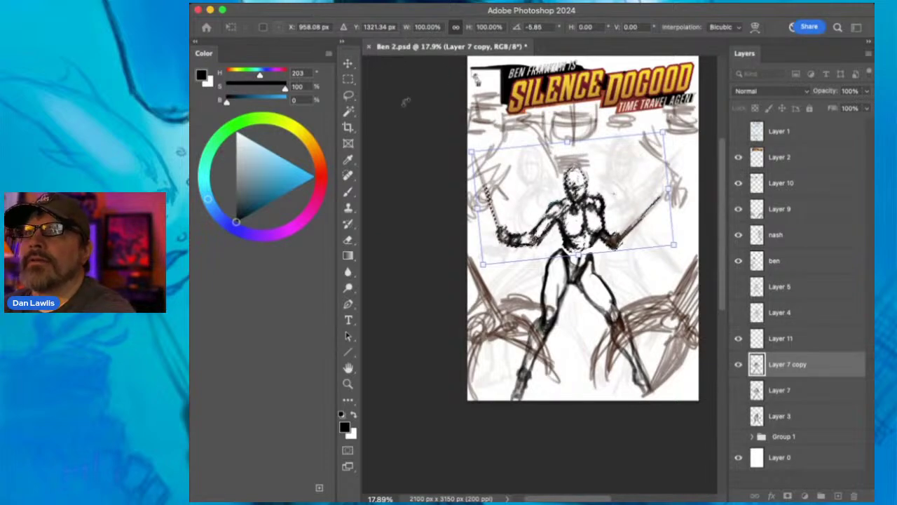
left_click(348, 190)
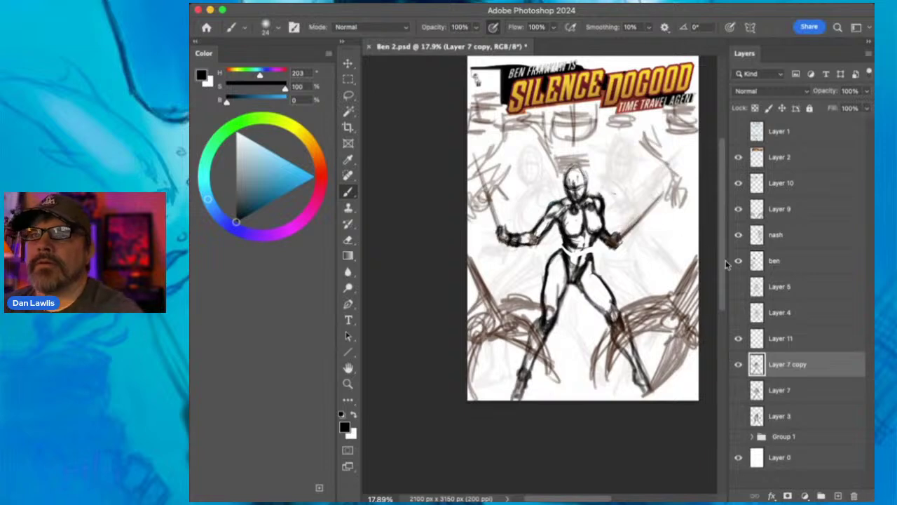
- Compare the tilted pose on Layer 7 copy with the original pose on Layer 7 by alternating their visibility
left_click(738, 366)
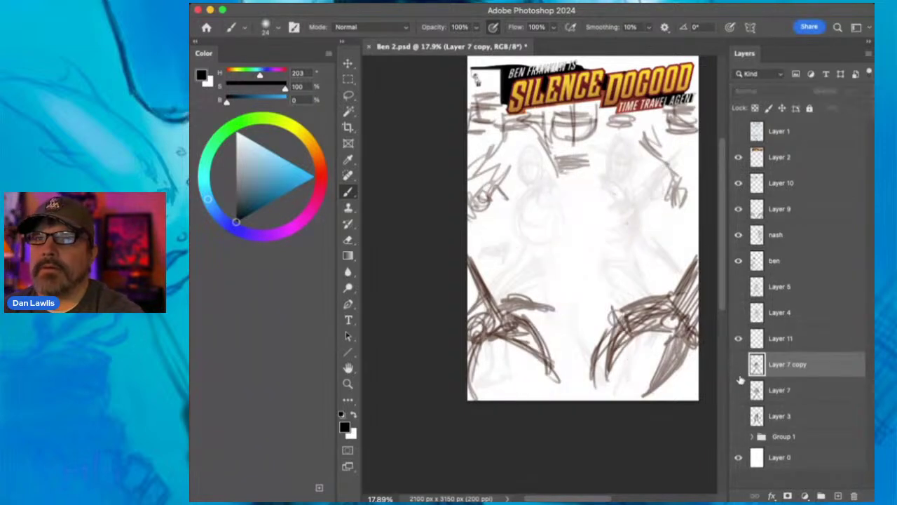
left_click(739, 391)
left_click(739, 390)
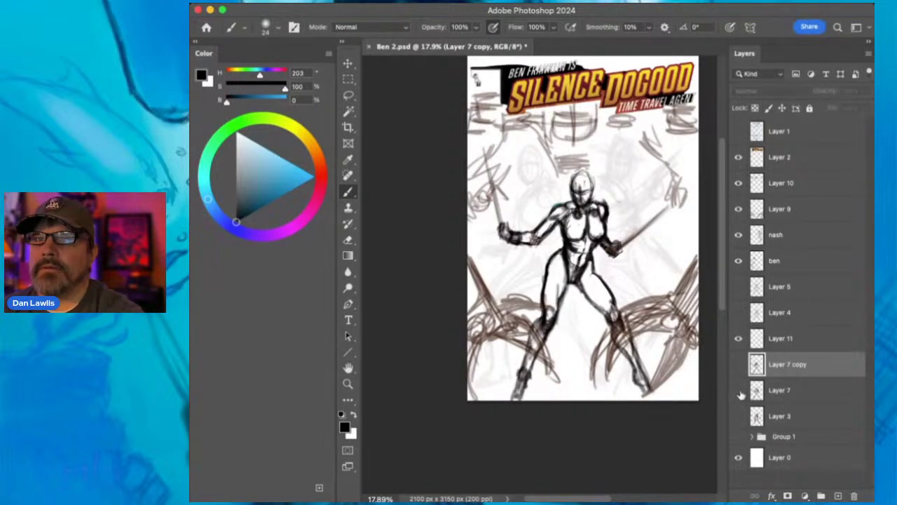
left_click(738, 365)
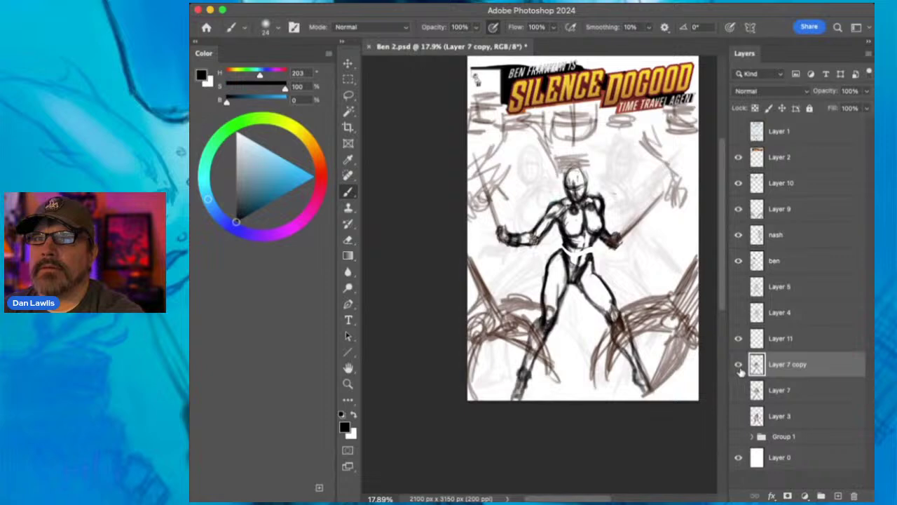
left_click(738, 365)
left_click(739, 390)
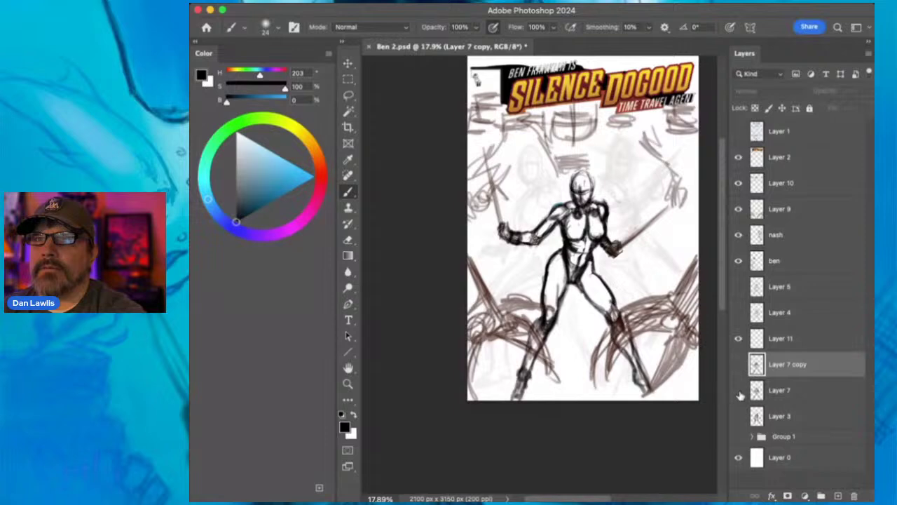
left_click(739, 391)
left_click(738, 366)
left_click(739, 365)
left_click(739, 365)
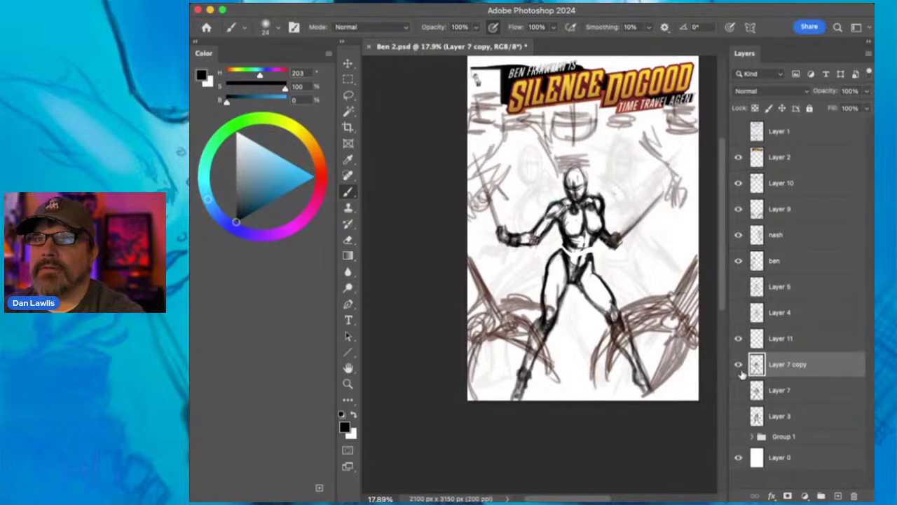
left_click(739, 372)
left_click(739, 370)
left_click(739, 366)
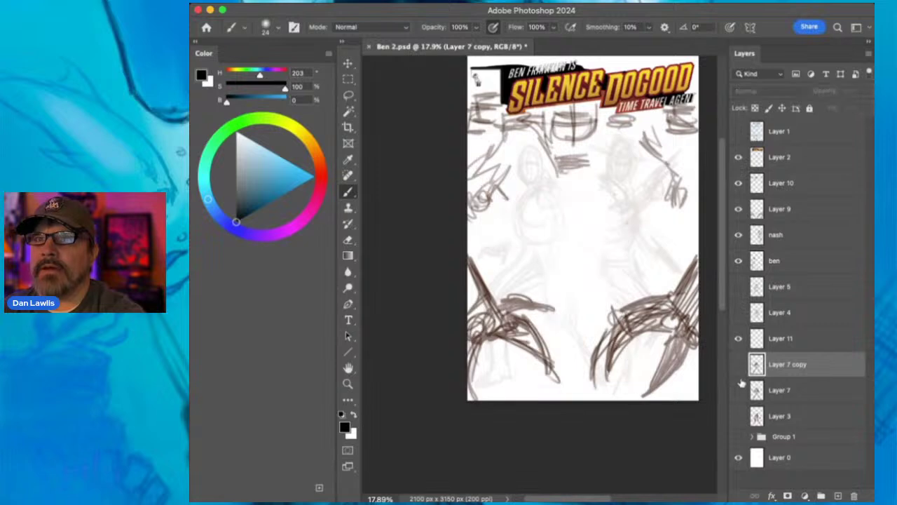
left_click(738, 392)
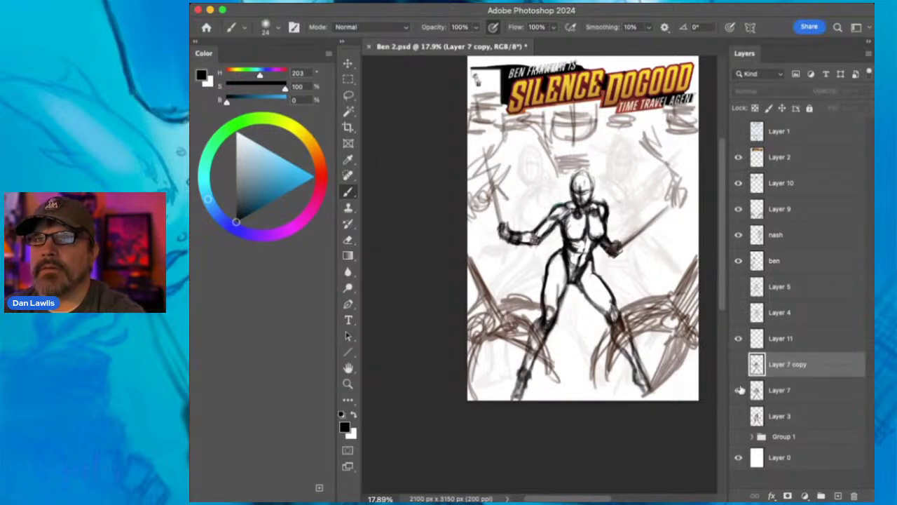
left_click(739, 365)
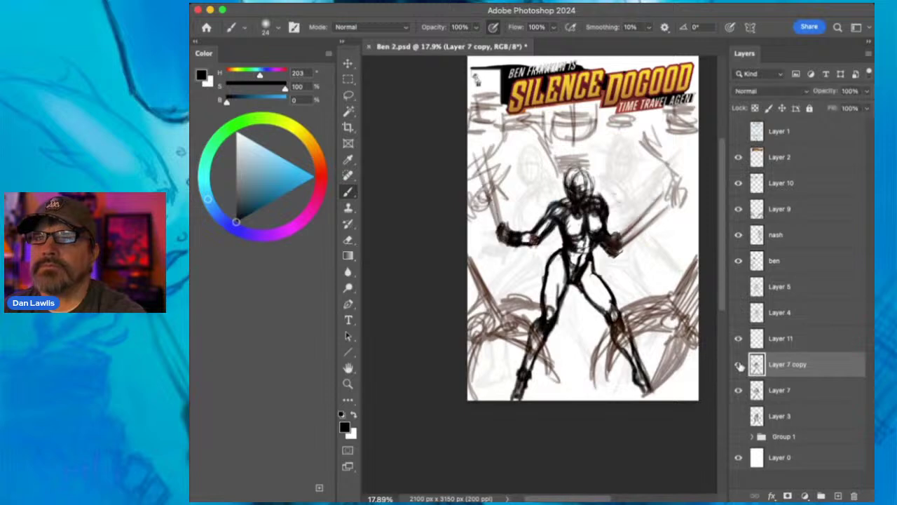
left_click(739, 389)
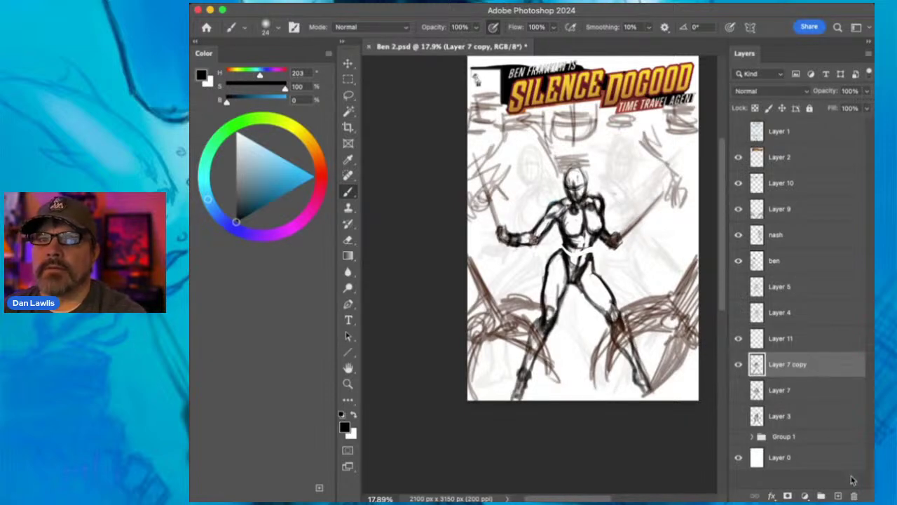
- Duplicate Layer 7 and show Layer 7 copy 2 in place of Layer 7 copy
left_click(813, 392)
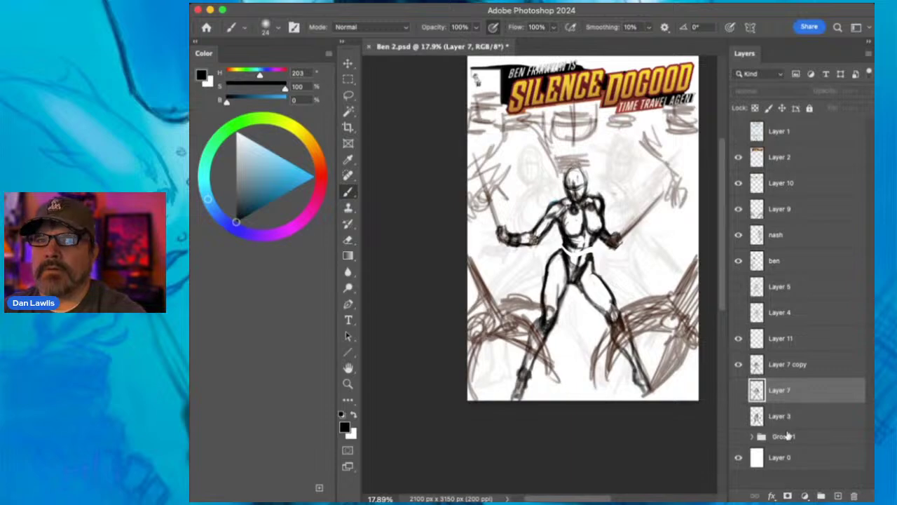
key("super+j")
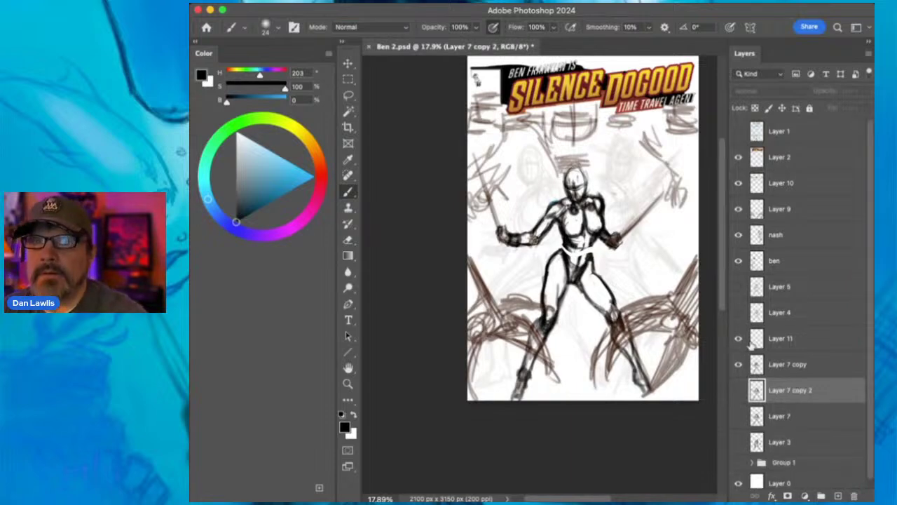
left_click(813, 365)
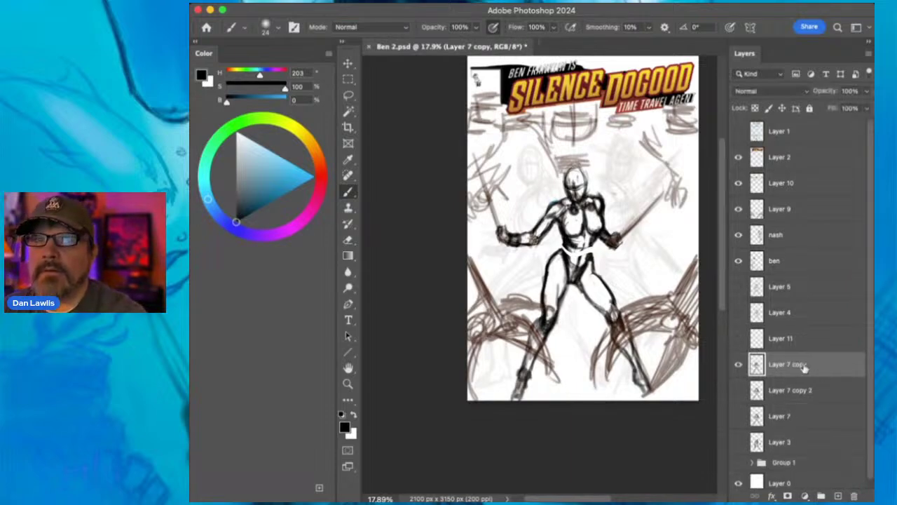
left_click(738, 364)
left_click(737, 391)
key("l")
mouse_move(585, 169)
left_mouse_down()
mouse_move(561, 169)
mouse_move(507, 145)
mouse_move(469, 160)
mouse_move(487, 246)
mouse_move(532, 256)
mouse_move(551, 244)
mouse_move(619, 265)
mouse_move(686, 223)
mouse_move(684, 166)
mouse_move(586, 147)
left_mouse_up()
left_click(347, 63)
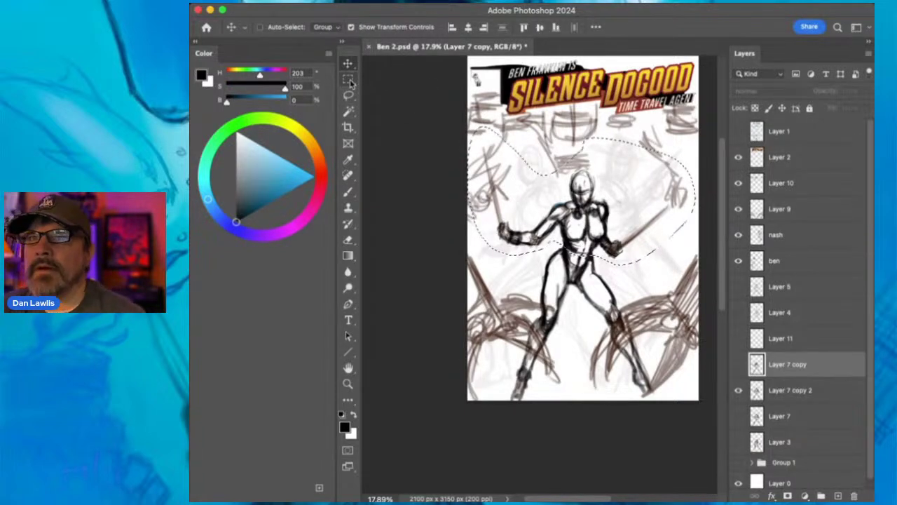
left_click(497, 176)
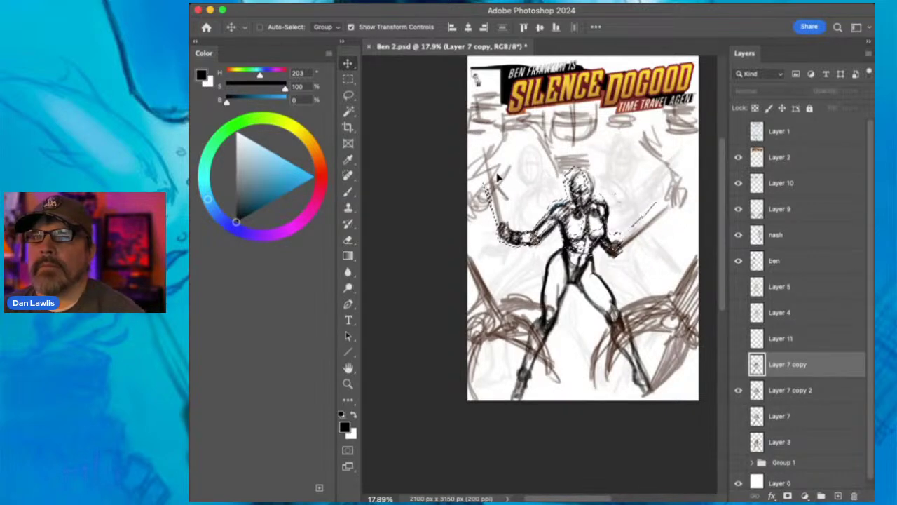
- Lasso the central figure's head, torso, arms and swords down to the waist, and make Layer 7 copy 2 active
left_click(350, 98)
mouse_move(539, 137)
left_mouse_down()
mouse_move(468, 148)
mouse_move(486, 243)
mouse_move(551, 240)
left_mouse_up()
mouse_move(620, 269)
left_mouse_down()
mouse_move(680, 233)
mouse_move(641, 161)
left_mouse_up()
left_click(348, 63)
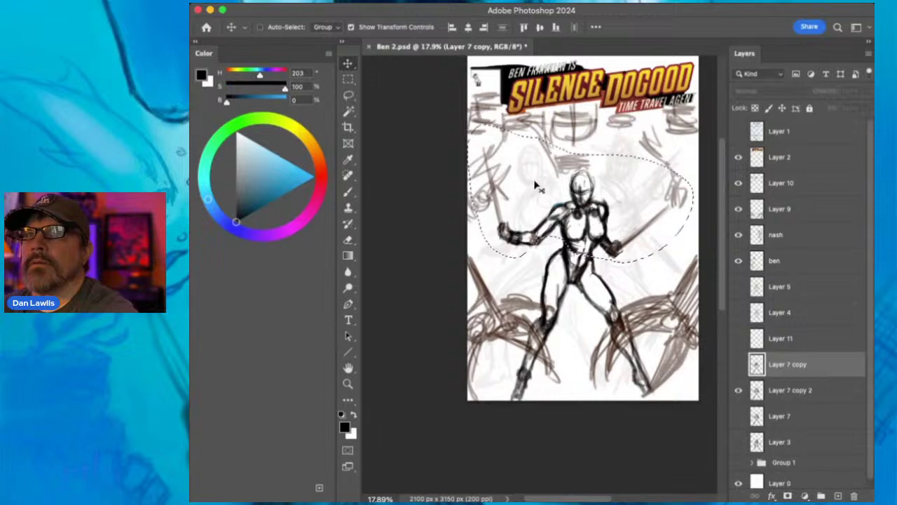
left_click(810, 391)
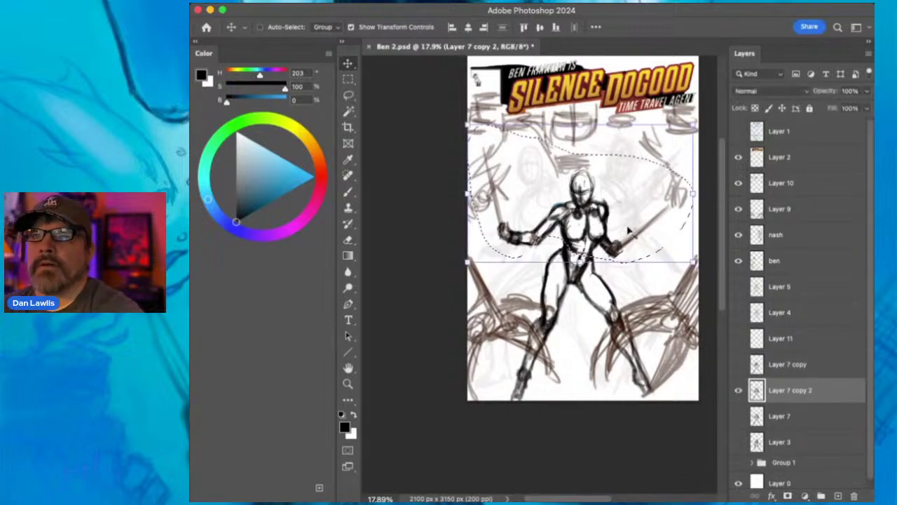
- Nudge the selected upper body slightly to the right over the hips on Layer 7 copy 2
key("super+d")
key("Right")
key("Right")
key("Right")
key("Right")
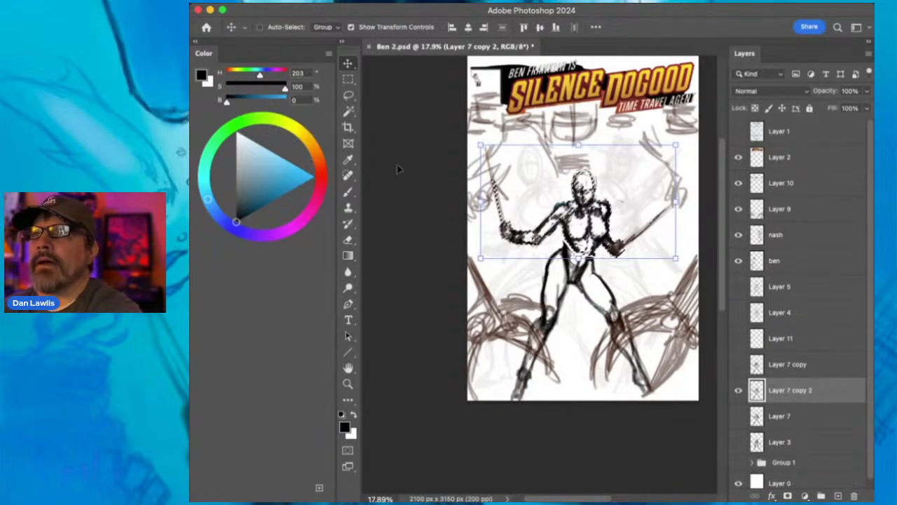
left_click(348, 192)
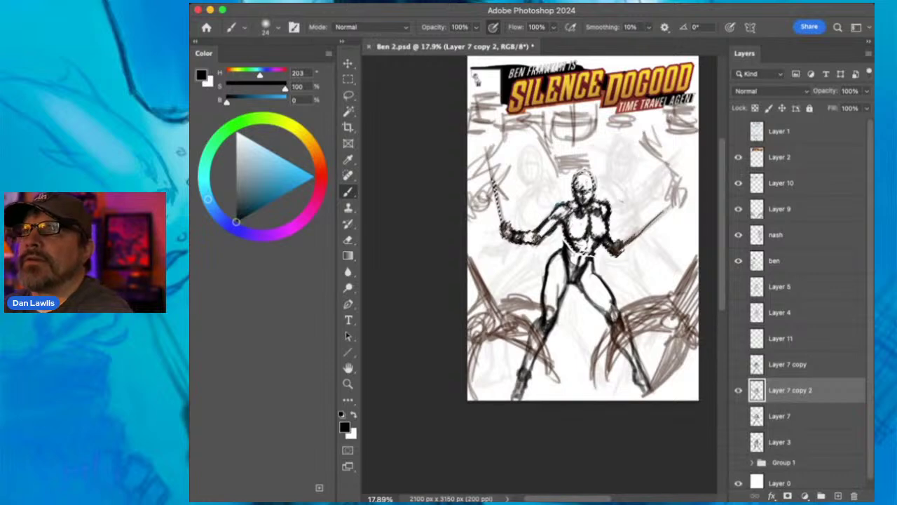
- Compare the shifted upper body on Layer 7 copy 2 with the original figure on Layer 7
left_click(738, 390)
left_click(738, 415)
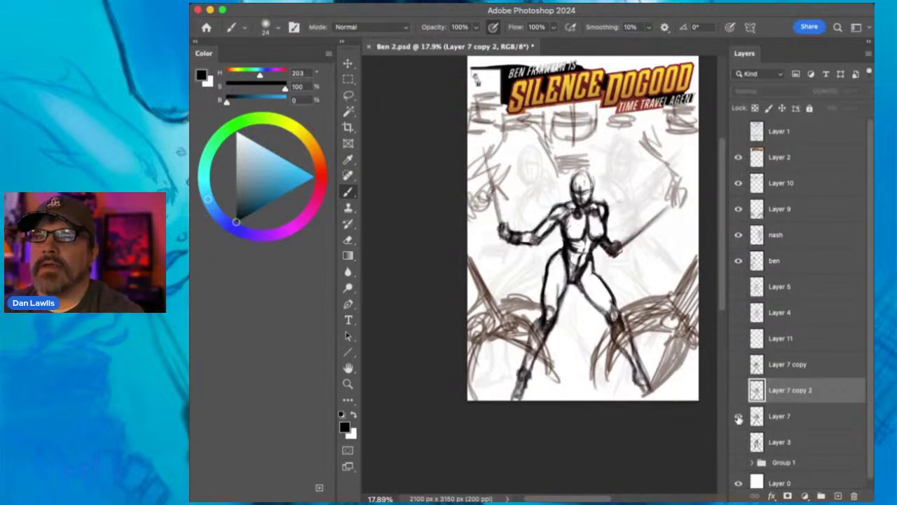
left_click(738, 416)
left_click(738, 389)
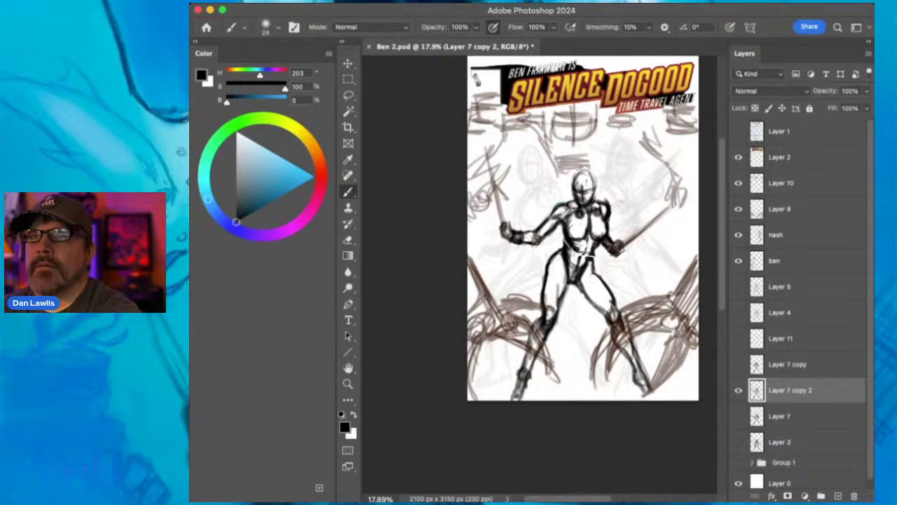
- Erase the stray lines at the waist seam and redraw the torso, hip and thigh contours in black on Layer 7 copy 2
left_click(348, 239)
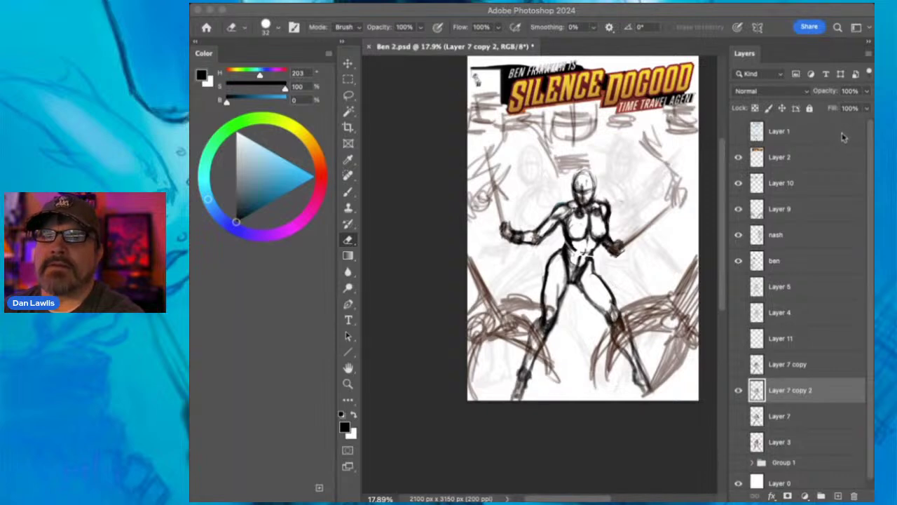
left_click(714, 90)
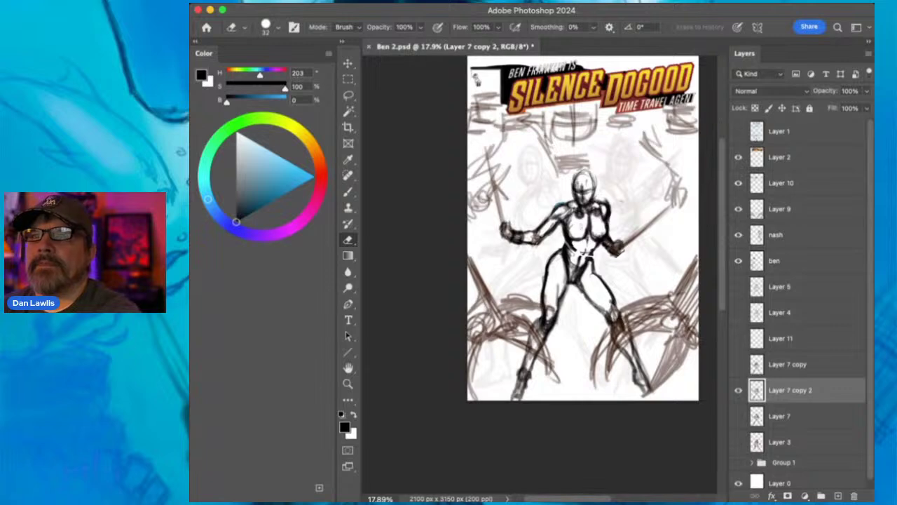
key("b")
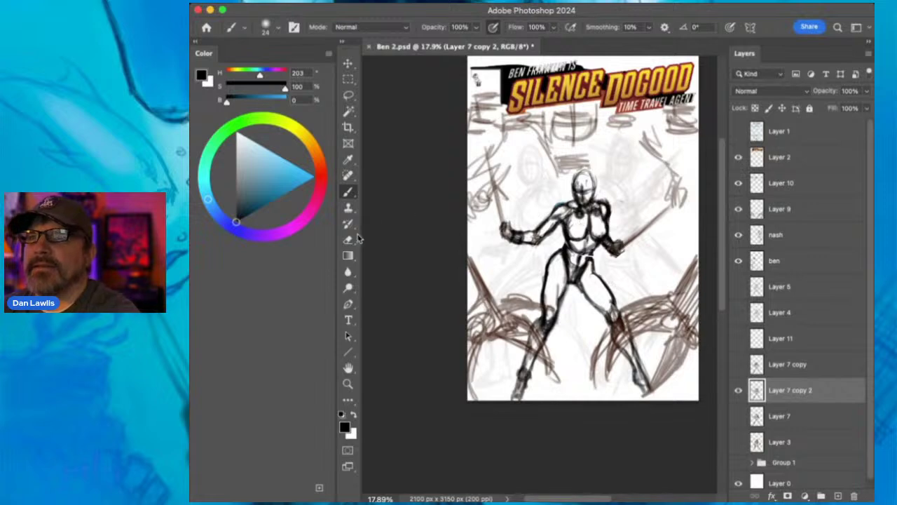
key("e")
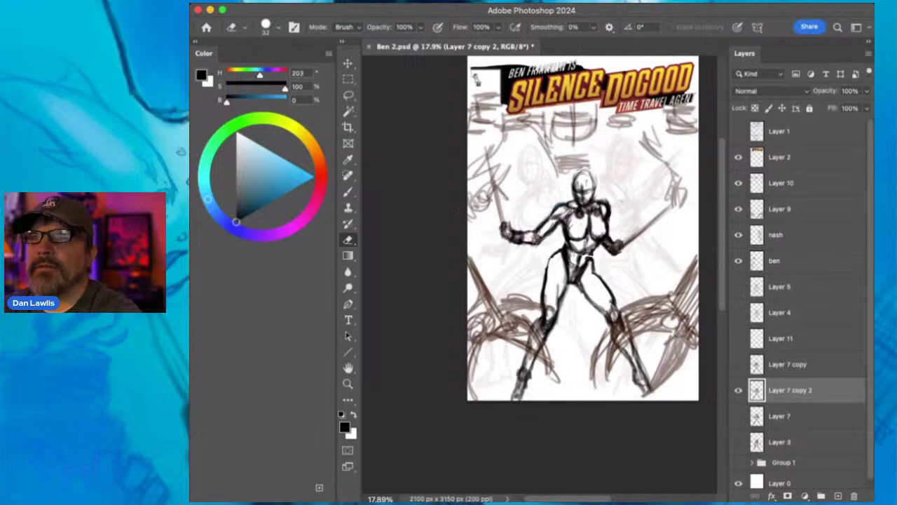
key("b")
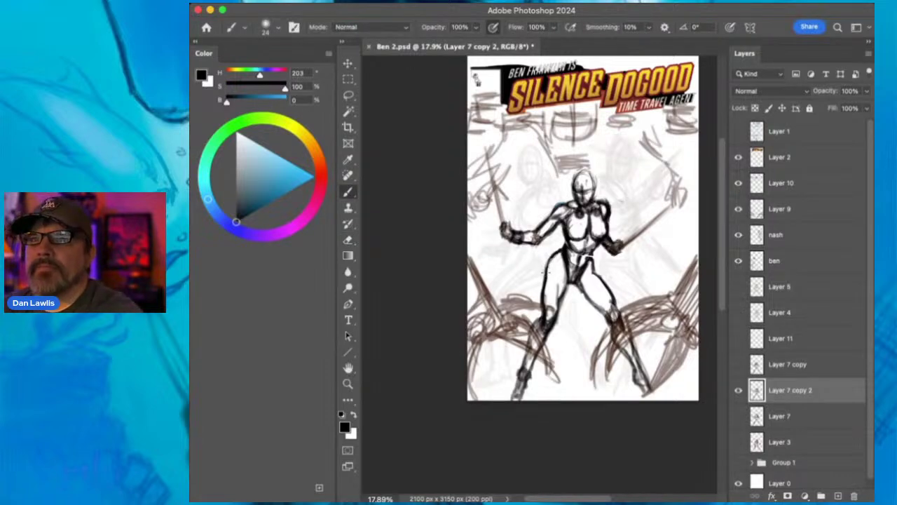
left_click_drag(545, 272, 547, 319)
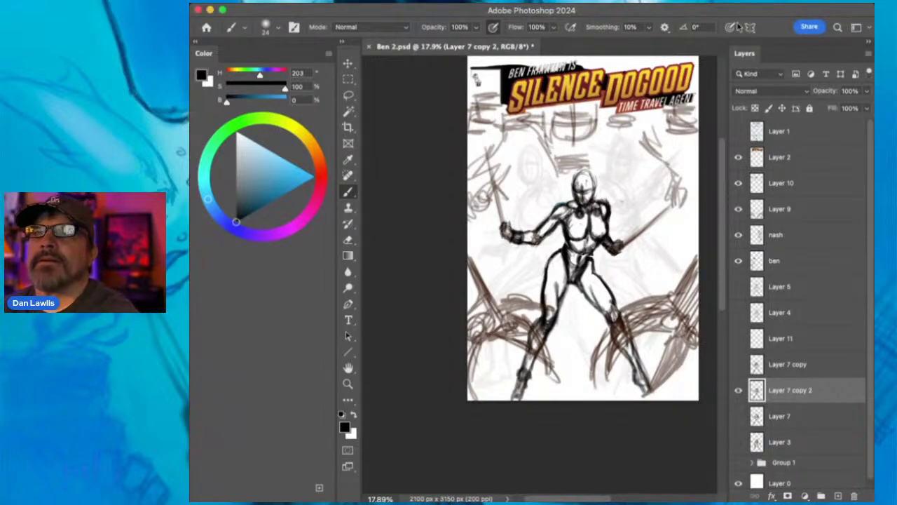
left_click(690, 17)
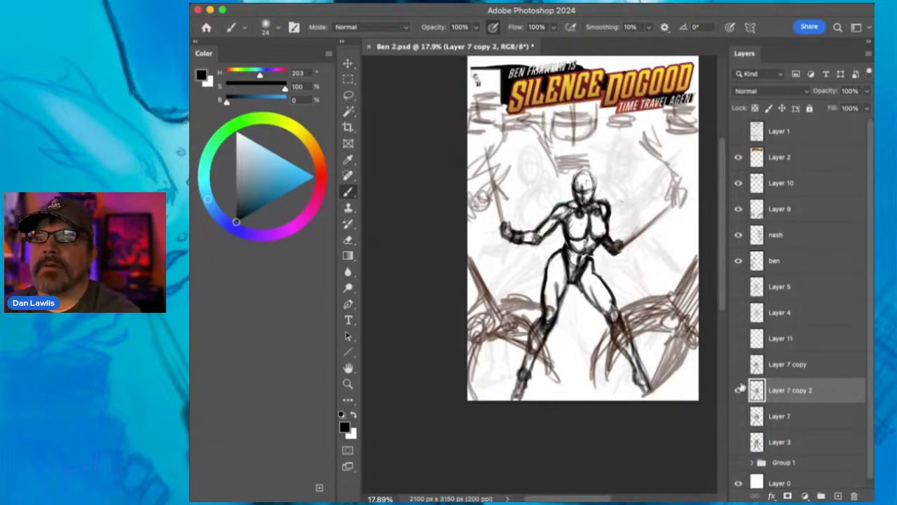
- Compare the reworked figure on Layer 7 copy 2 with Layer 7 by alternating their visibility
left_click(738, 389)
left_click(739, 416)
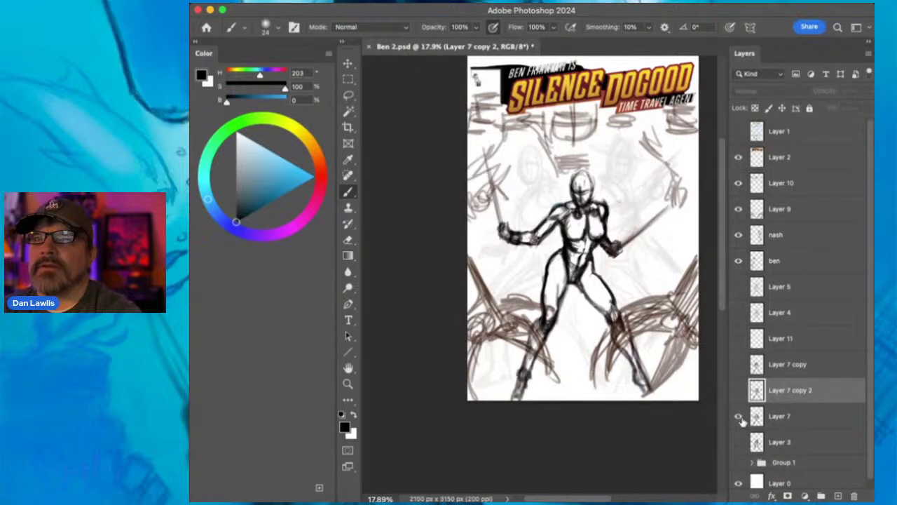
left_click(739, 416)
left_click(738, 390)
left_click(738, 391)
left_click(739, 417)
left_click(739, 417)
left_click(738, 390)
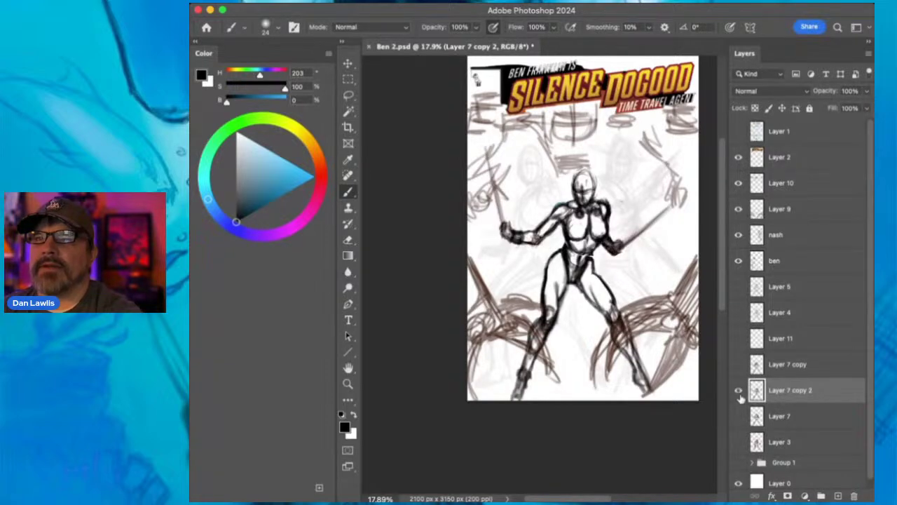
- Show Layer 7 instead of Layer 7 copy 2 and add an empty layer directly above Layer 7
left_click(738, 391)
left_click(738, 417)
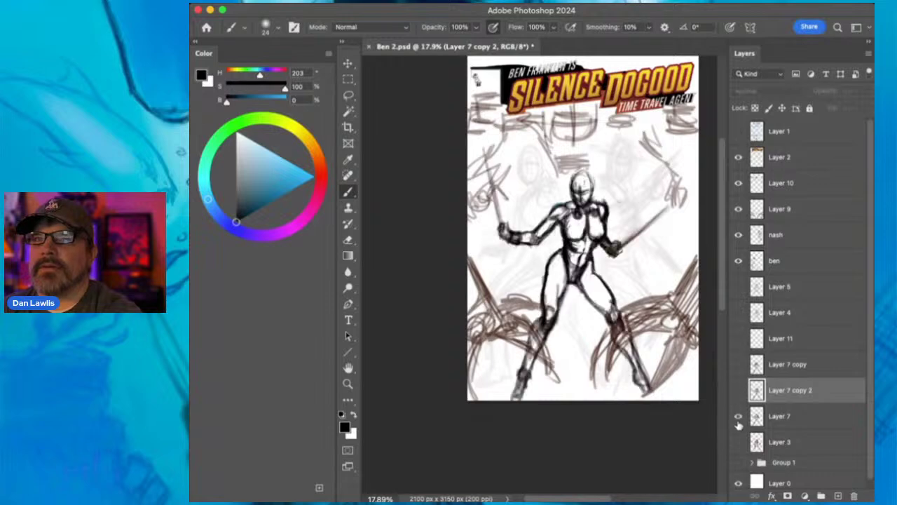
left_click(819, 421)
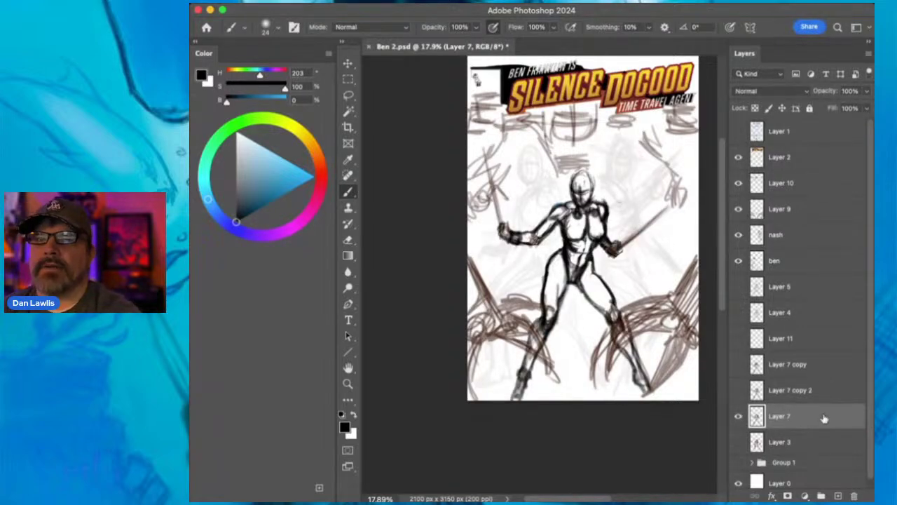
left_click(837, 495)
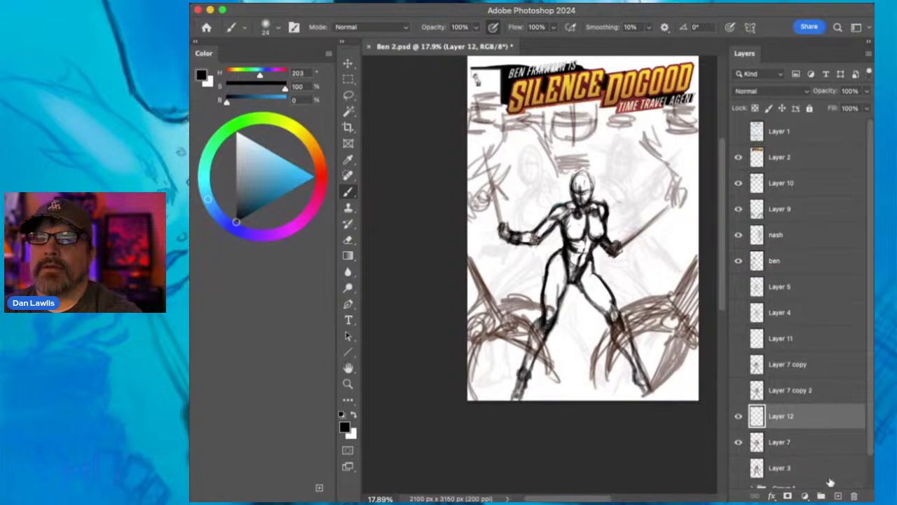
- Lower Layer 7's opacity to 14% and make the empty layer above it active
left_click(817, 447)
mouse_move(866, 91)
left_mouse_down()
mouse_move(867, 108)
mouse_move(822, 117)
left_mouse_up()
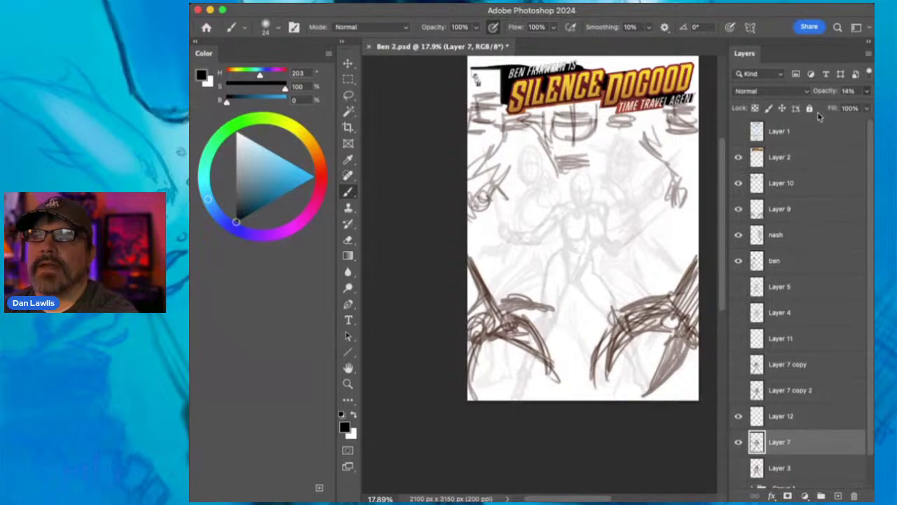
left_click(812, 421)
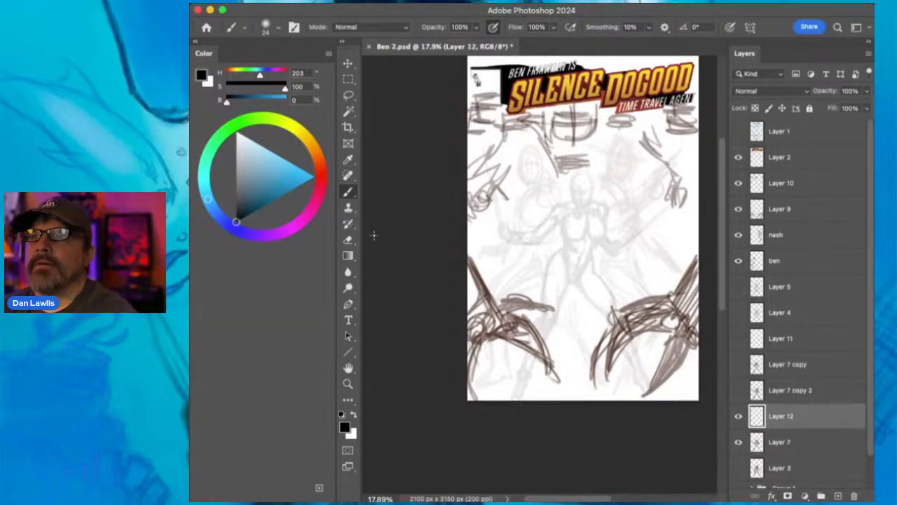
- Draw both eyes on the central figure's face in black on Layer 12, starting with a 3 px brush
left_click(347, 383)
left_click_drag(585, 181, 647, 144)
mouse_move(615, 170)
left_mouse_down()
mouse_move(600, 180)
mouse_move(567, 165)
left_mouse_up()
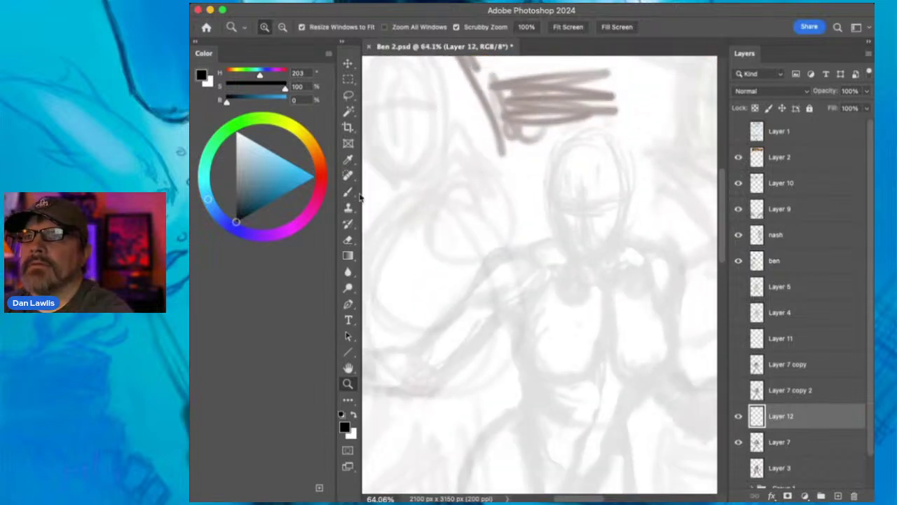
left_click(348, 193)
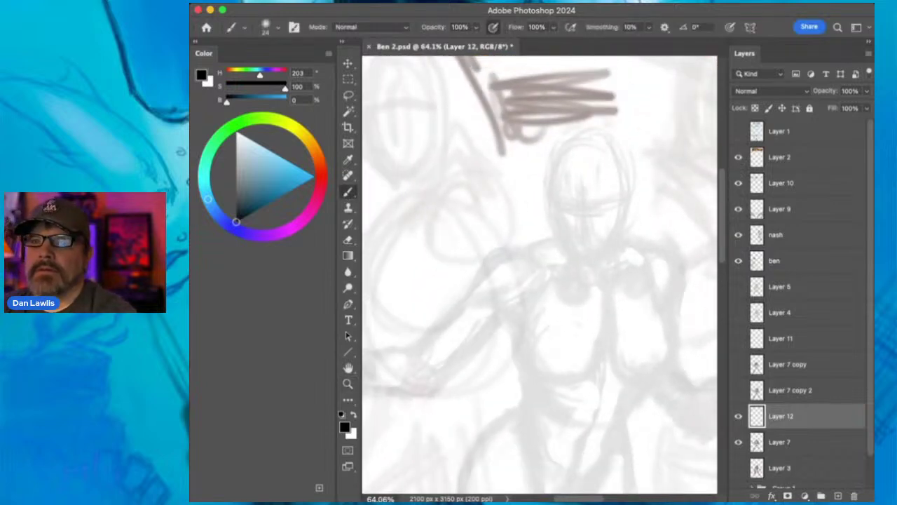
key("bracketleft")
key("bracketleft")
key("bracketleft")
key("bracketleft")
key("bracketleft")
key("bracketleft")
key("bracketleft")
key("bracketleft")
key("bracketleft")
key("bracketleft")
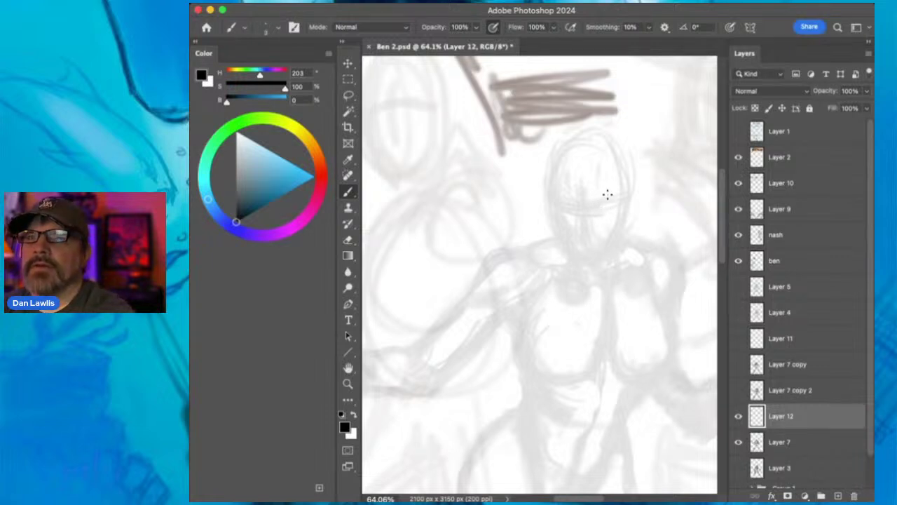
left_click_drag(596, 204, 610, 198)
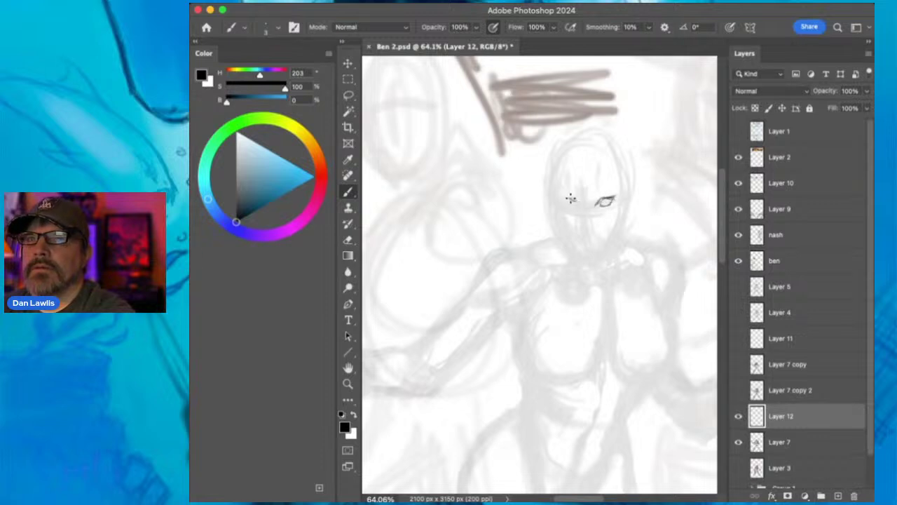
mouse_move(560, 197)
left_mouse_down()
mouse_move(575, 203)
mouse_move(561, 200)
left_mouse_up()
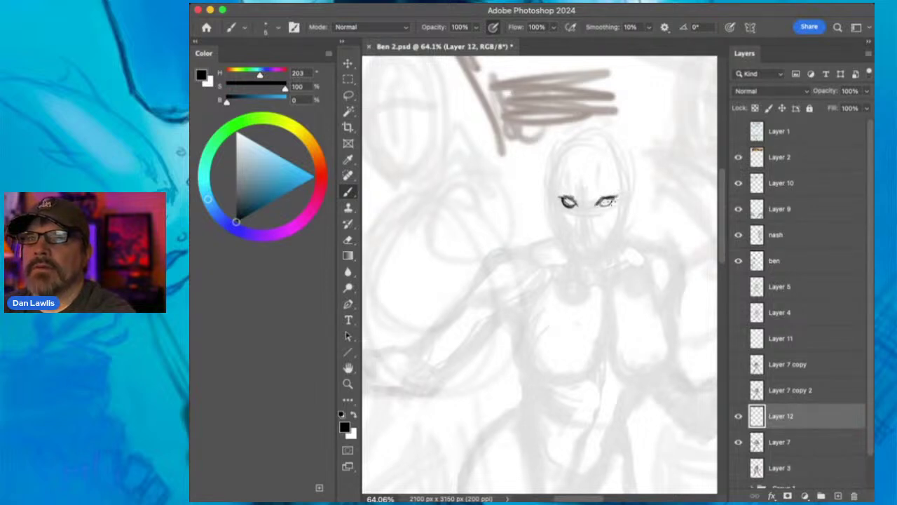
- Add slanted, angry eyebrows and a simple nose to the face, and strengthen the upper eyelid lines
mouse_move(598, 194)
left_mouse_down()
mouse_move(560, 185)
mouse_move(594, 197)
mouse_move(606, 189)
mouse_move(580, 212)
left_mouse_up()
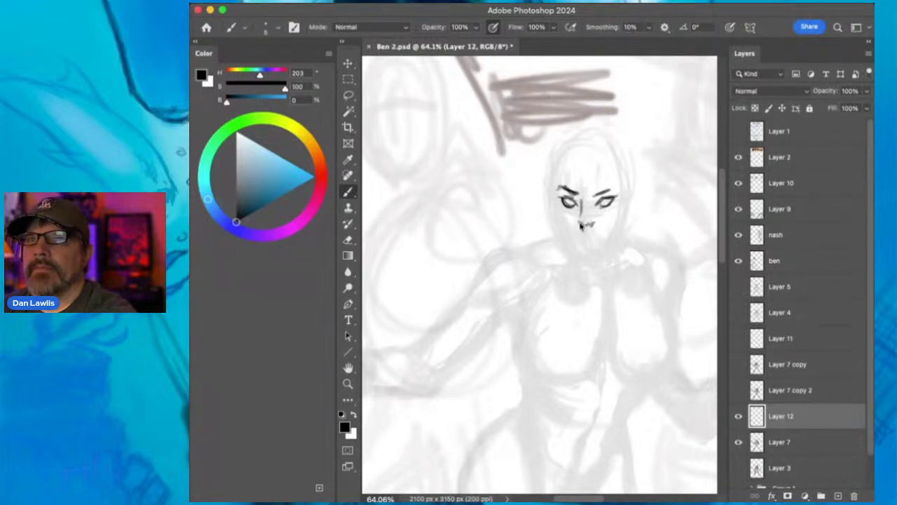
left_click_drag(610, 199, 619, 194)
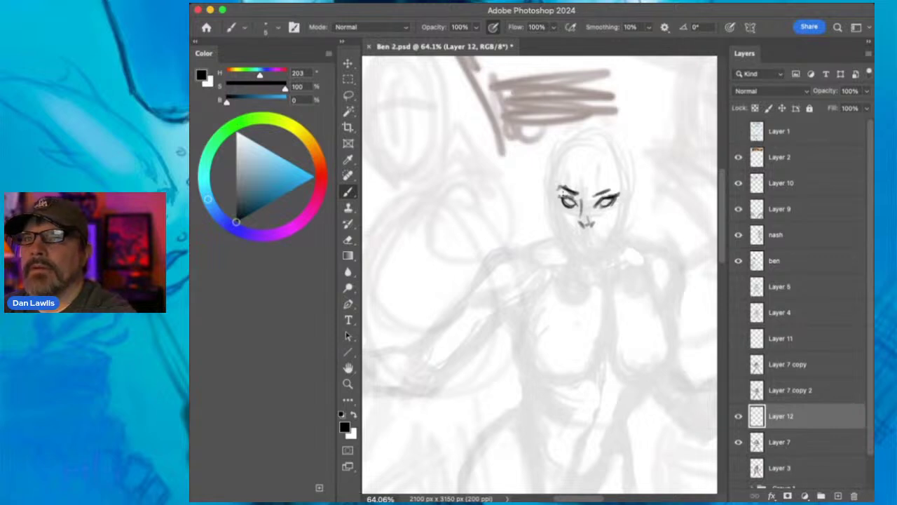
mouse_move(553, 196)
left_mouse_down()
mouse_move(554, 219)
mouse_move(553, 181)
mouse_move(550, 187)
mouse_move(581, 203)
left_mouse_up()
- Outline the skull and both sides of the face, mark the forehead centre line and fill in dark lips
left_click_drag(553, 169, 549, 188)
left_click_drag(560, 152, 552, 189)
left_click_drag(552, 180, 589, 132)
mouse_move(556, 163)
left_mouse_down()
mouse_move(616, 142)
mouse_move(573, 145)
mouse_move(612, 144)
mouse_move(630, 175)
mouse_move(620, 148)
mouse_move(623, 200)
left_mouse_up()
left_click_drag(624, 166, 621, 223)
mouse_move(557, 216)
left_mouse_down()
mouse_move(565, 234)
mouse_move(592, 234)
left_mouse_up()
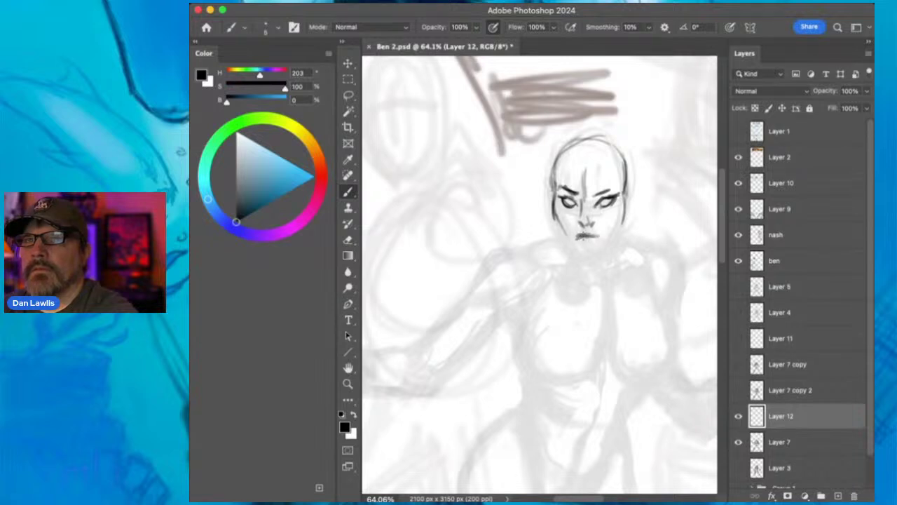
mouse_move(594, 234)
left_mouse_down()
mouse_move(578, 238)
mouse_move(588, 243)
left_mouse_up()
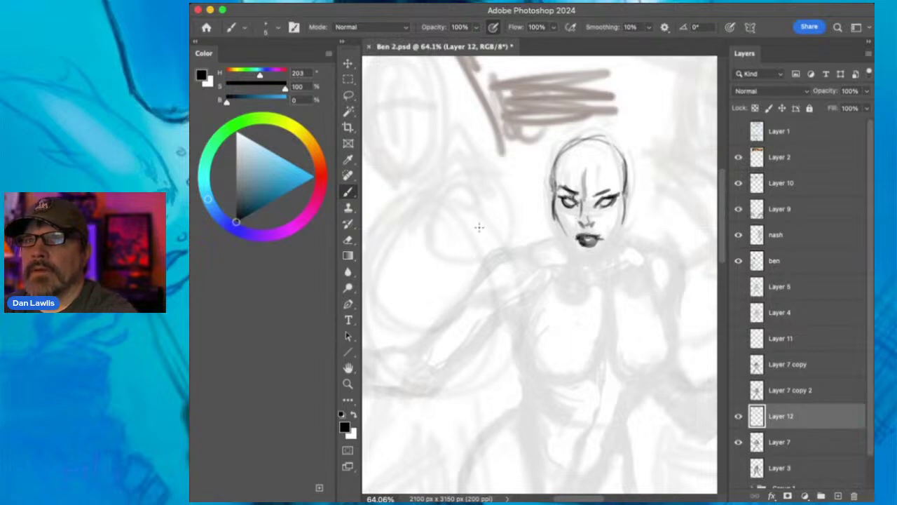
- Darken the lids and pupils of both eyes with the black brush, working close up on the face
left_click(348, 383)
left_click_drag(586, 189, 626, 154)
left_click(347, 192)
mouse_move(639, 228)
left_mouse_down()
mouse_move(648, 226)
mouse_move(630, 223)
left_mouse_up()
mouse_move(531, 223)
left_mouse_down()
mouse_move(538, 229)
mouse_move(534, 219)
left_mouse_up()
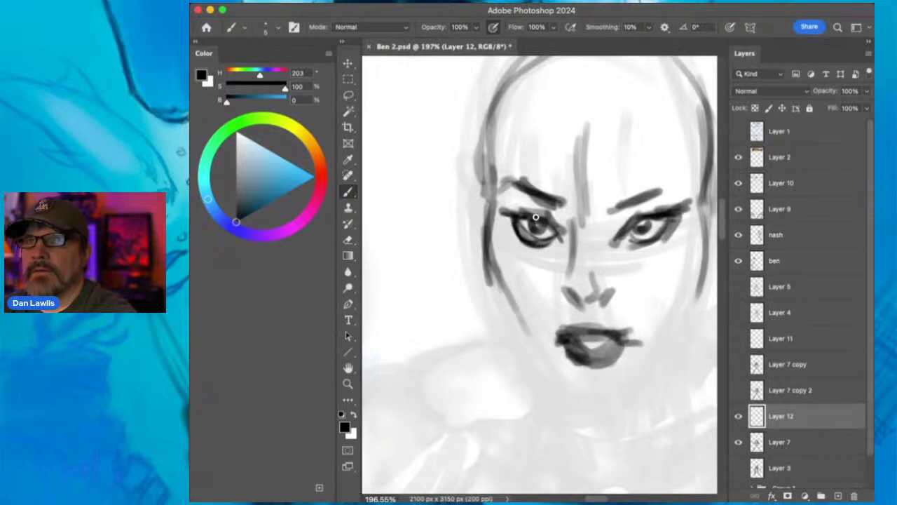
left_click_drag(650, 216, 635, 218)
- Sketch a side-view eye diagram beside the face, with arrows pointing at its upper and lower lids
mouse_move(393, 165)
left_mouse_down()
mouse_move(441, 202)
mouse_move(395, 172)
mouse_move(436, 199)
mouse_move(405, 220)
mouse_move(395, 175)
left_mouse_up()
mouse_move(377, 130)
left_mouse_down()
mouse_move(405, 147)
mouse_move(393, 130)
left_mouse_up()
left_click_drag(387, 170, 435, 188)
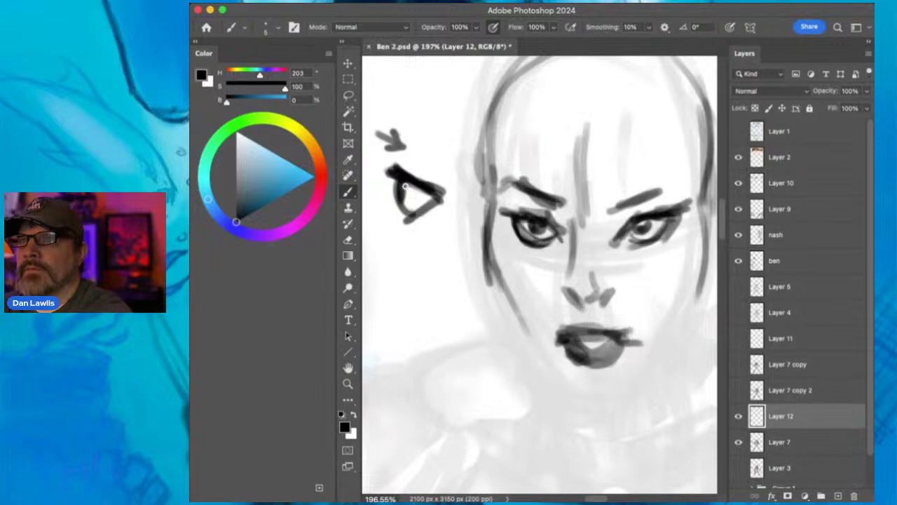
mouse_move(369, 252)
left_mouse_down()
mouse_move(393, 233)
mouse_move(390, 247)
left_mouse_up()
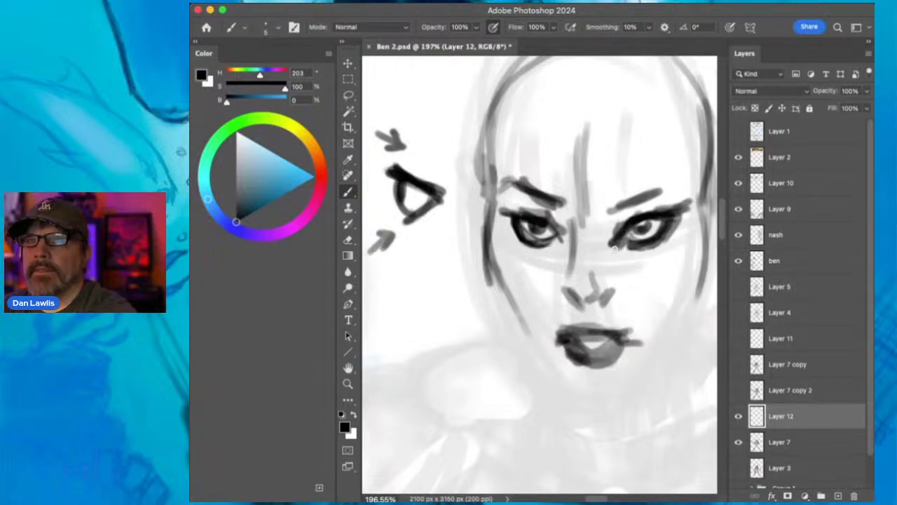
- Erase small white highlights into the eye on the viewer's left with a 3 px eraser
left_click(348, 239)
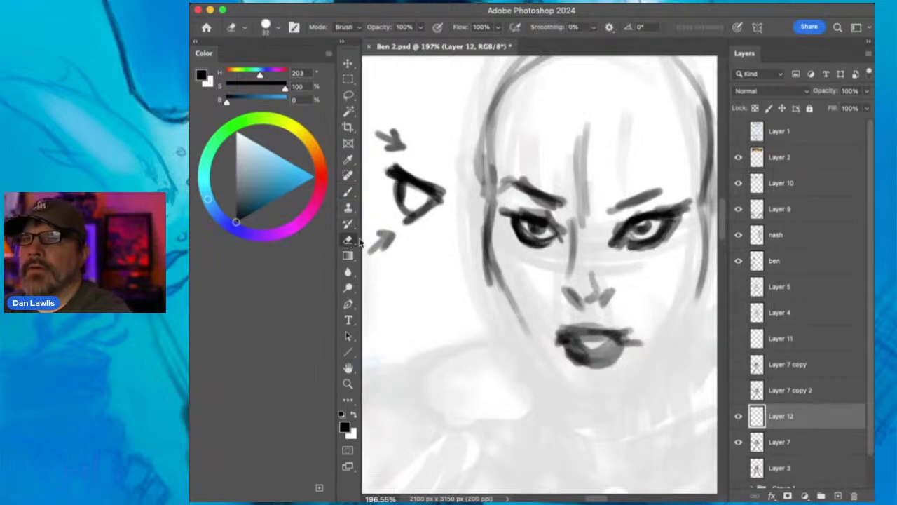
key("bracketleft")
key("bracketleft")
key("bracketleft")
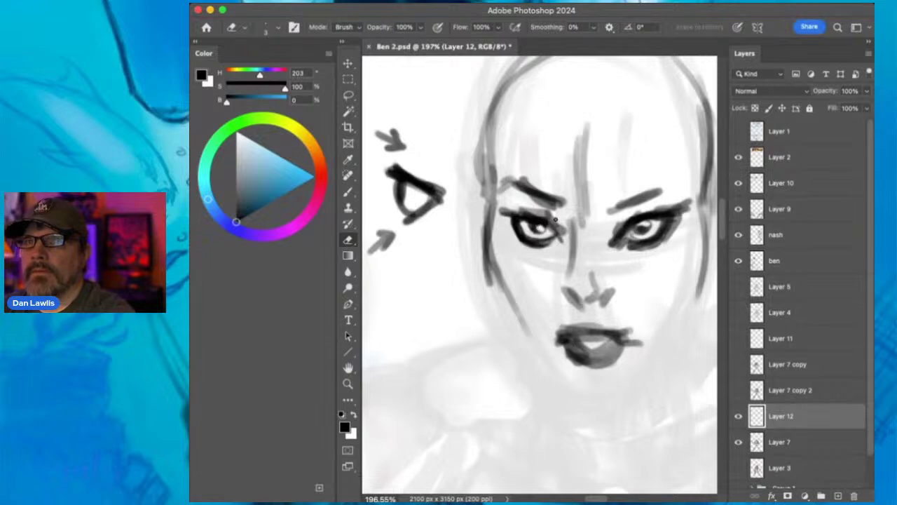
- Darken the shadow under that eye's upper lid and thicken the upper lid on the side-view eye diagram
left_click(348, 191)
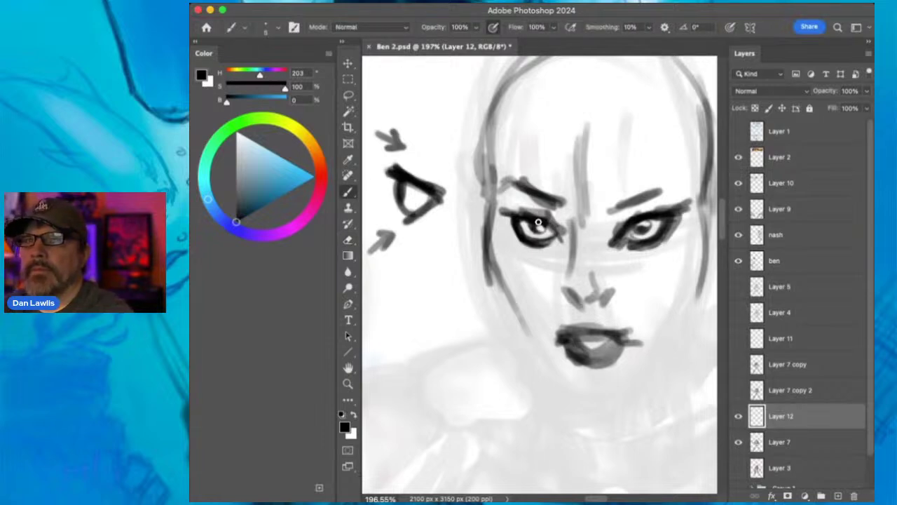
mouse_move(536, 227)
left_mouse_down()
mouse_move(547, 223)
mouse_move(537, 215)
left_mouse_up()
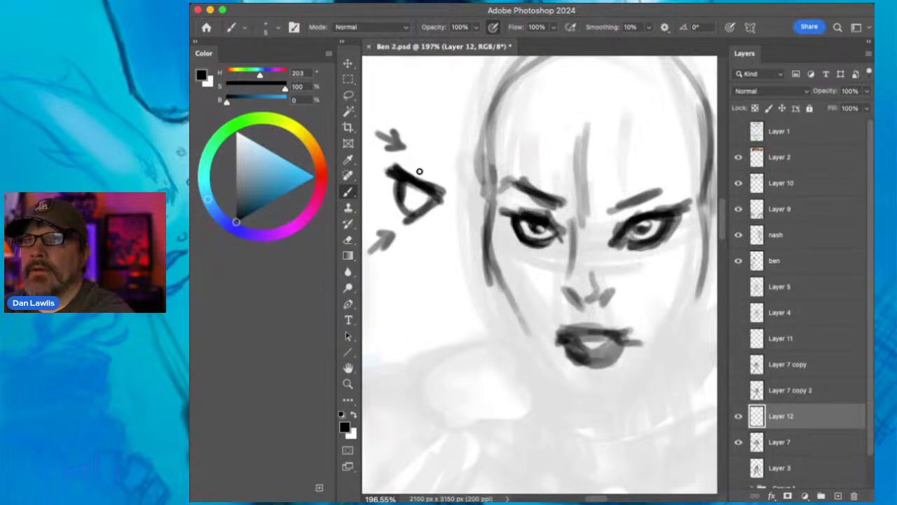
left_click_drag(408, 167, 428, 181)
left_click_drag(394, 142, 406, 161)
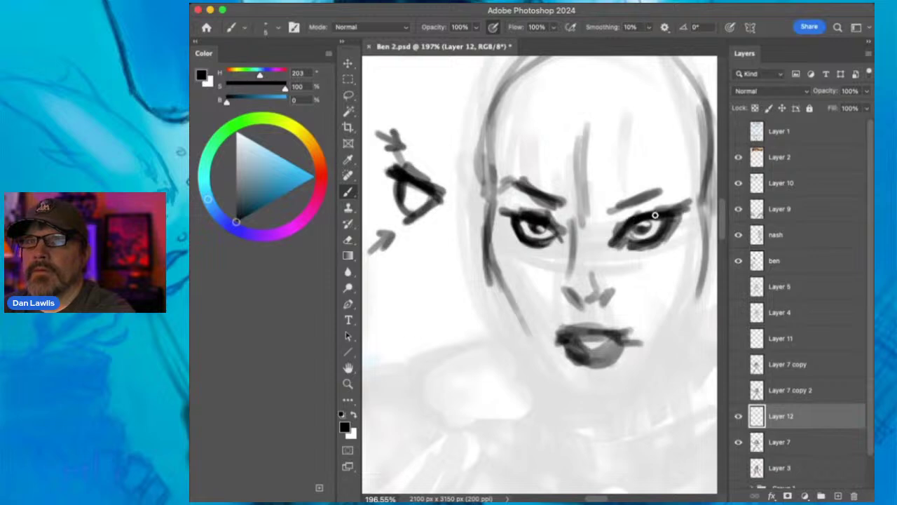
- Trim the eyebrow ends with the eraser and redraw both eyebrows as thicker, darker, arched strokes
left_click(348, 239)
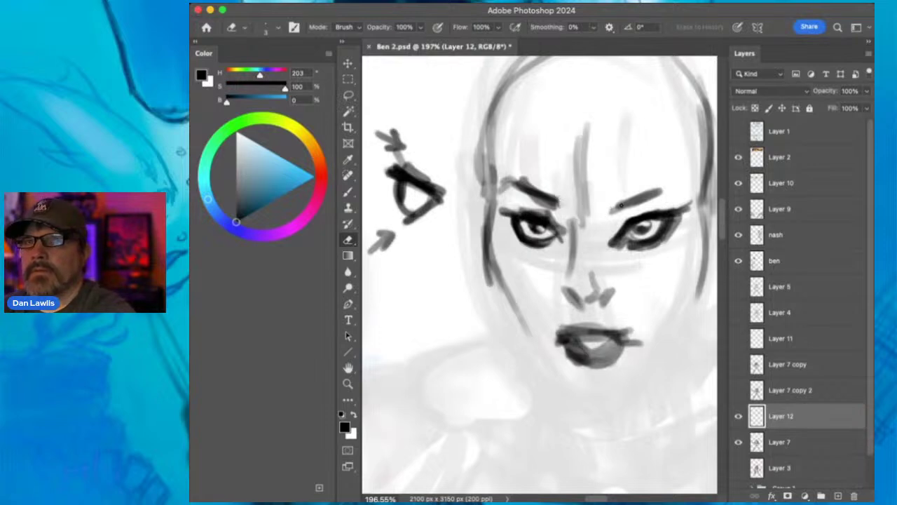
key("b")
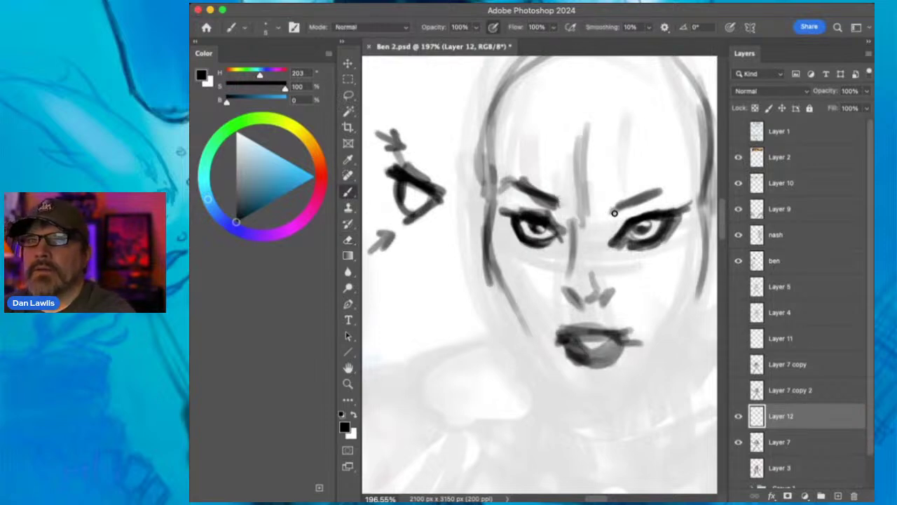
left_click_drag(614, 212, 673, 194)
mouse_move(535, 195)
left_mouse_down()
mouse_move(563, 211)
mouse_move(529, 182)
mouse_move(551, 193)
mouse_move(499, 189)
mouse_move(523, 176)
left_mouse_up()
left_click(348, 239)
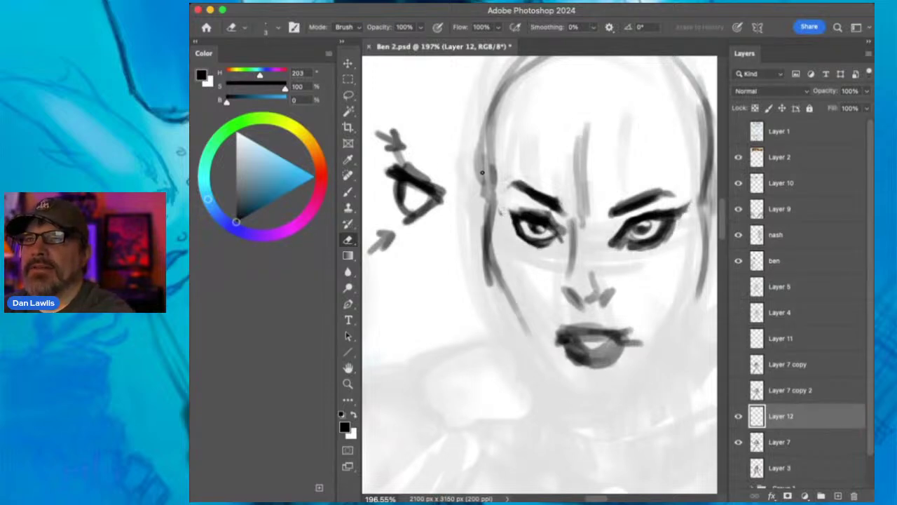
left_click(347, 191)
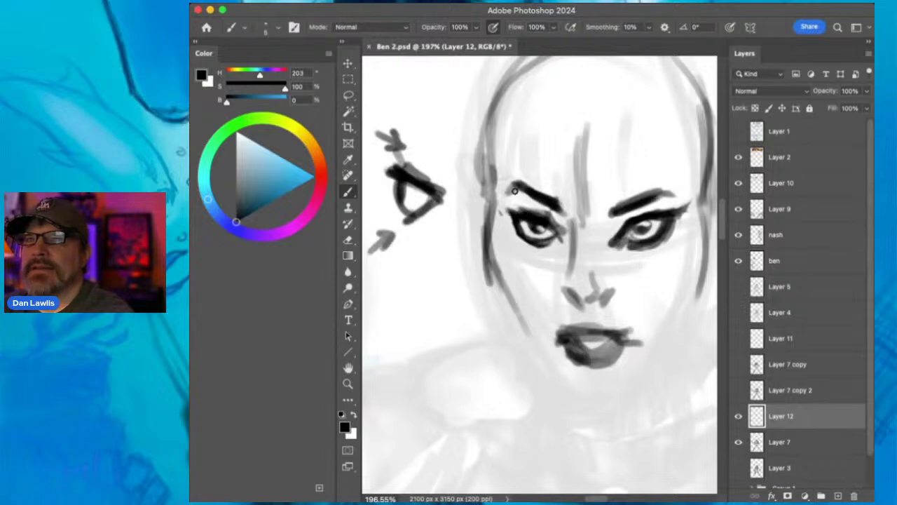
left_click_drag(519, 187, 551, 203)
mouse_move(618, 208)
left_mouse_down()
mouse_move(631, 207)
mouse_move(611, 212)
mouse_move(674, 191)
left_mouse_up()
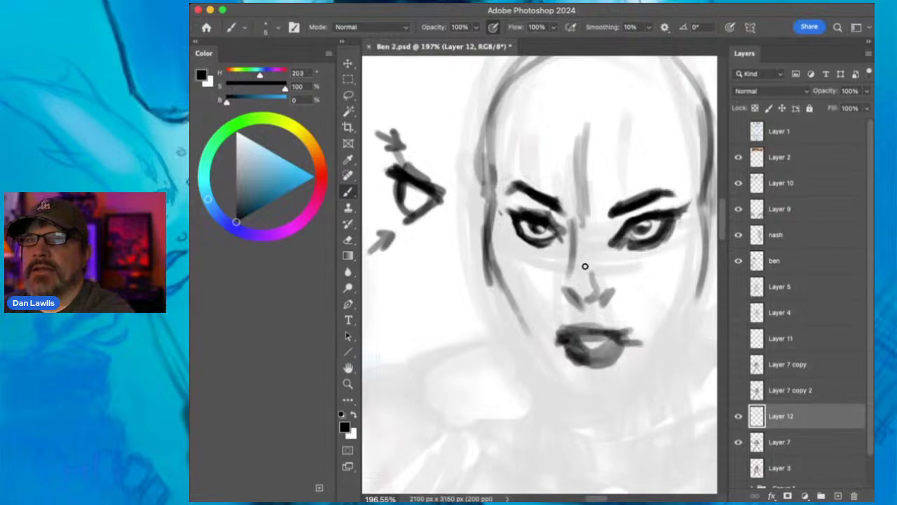
- Darken the nose bridge beside the viewer's left eye and trim the lower lid line of the other eye
left_click_drag(573, 223, 565, 236)
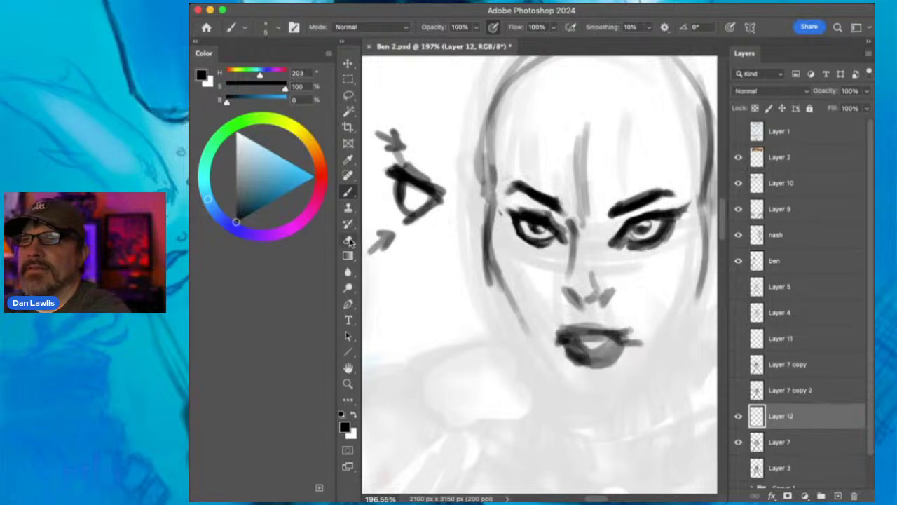
key("e")
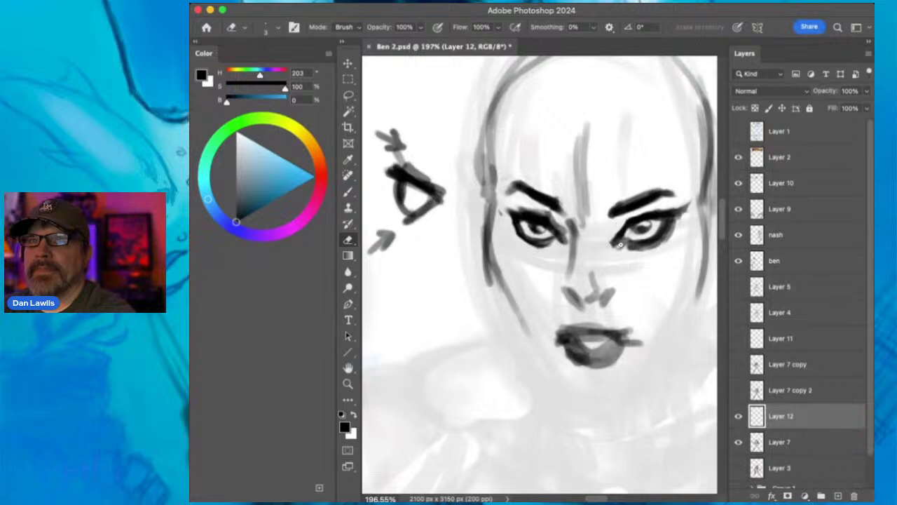
left_click_drag(628, 253, 664, 241)
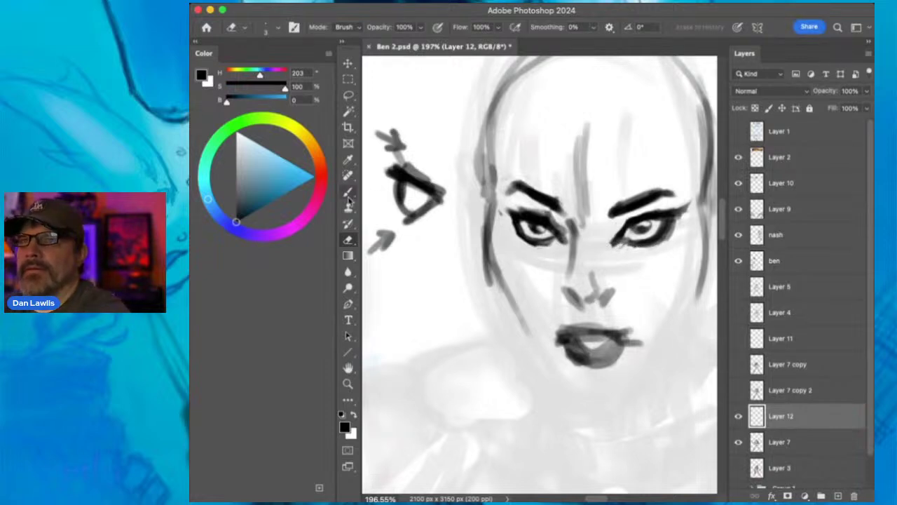
- Redraw the nostrils and sides of the nose in black, and soften those lines with an 18 px pressure-sensitive eraser
key("b")
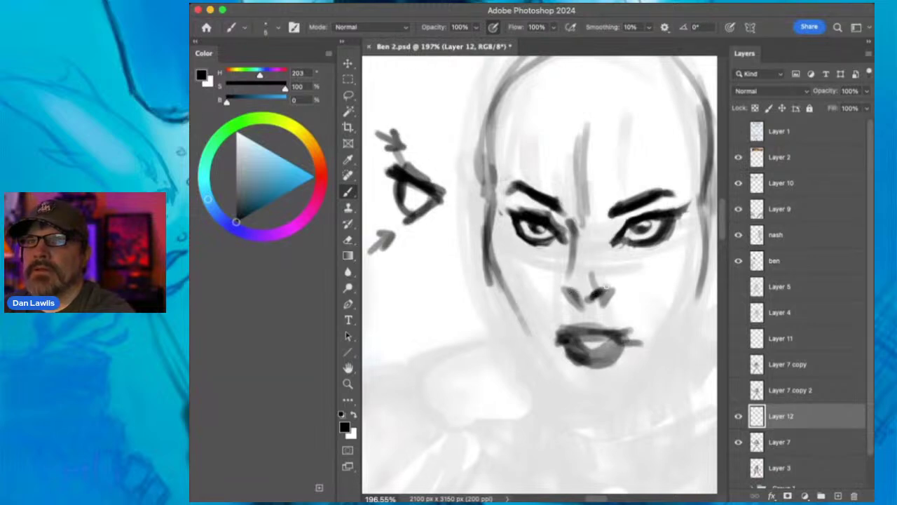
mouse_move(590, 292)
left_mouse_down()
mouse_move(610, 281)
mouse_move(616, 289)
mouse_move(575, 222)
mouse_move(601, 237)
left_mouse_up()
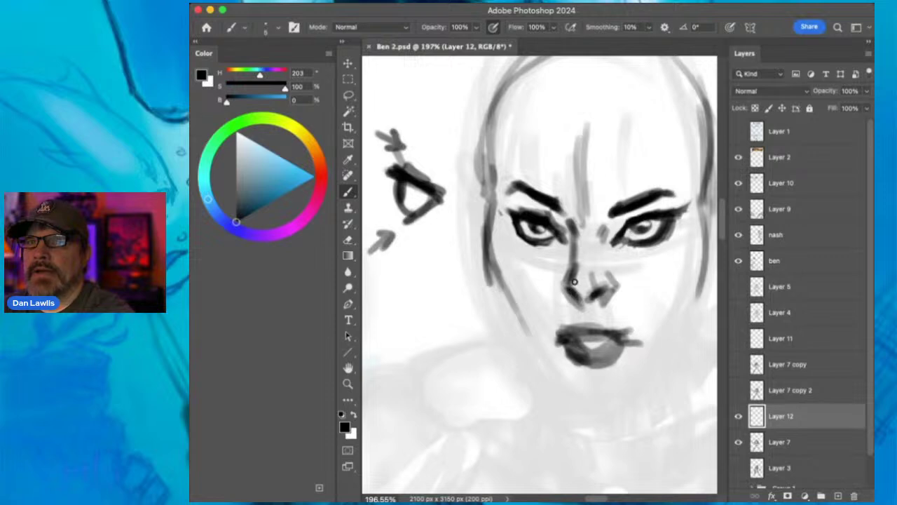
left_click(349, 241)
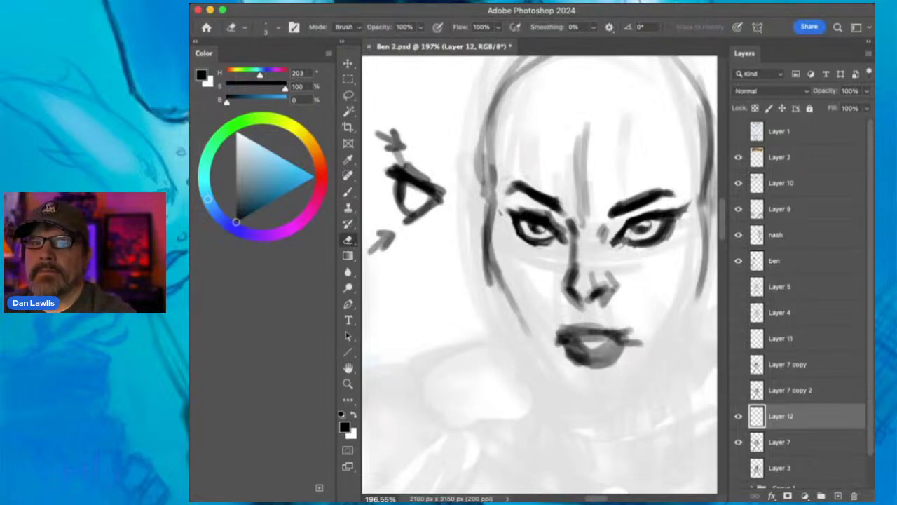
key("]")
key("]")
key("]")
key("]")
key("]")
key("]")
key("]")
key("]")
key("]")
mouse_move(581, 272)
left_mouse_down()
mouse_move(519, 210)
mouse_move(460, 80)
mouse_move(563, 221)
mouse_move(573, 261)
mouse_move(588, 271)
mouse_move(587, 281)
mouse_move(580, 270)
mouse_move(571, 284)
mouse_move(595, 308)
mouse_move(611, 298)
mouse_move(568, 307)
mouse_move(610, 312)
mouse_move(593, 271)
mouse_move(605, 269)
mouse_move(592, 241)
mouse_move(599, 224)
mouse_move(593, 239)
mouse_move(576, 225)
mouse_move(588, 281)
mouse_move(582, 268)
mouse_move(575, 293)
mouse_move(588, 303)
mouse_move(614, 287)
left_mouse_up()
left_click(437, 26)
- Sketch a side profile of the nose, lips and chin below the eye diagram, with arrows pointing at it
key("b")
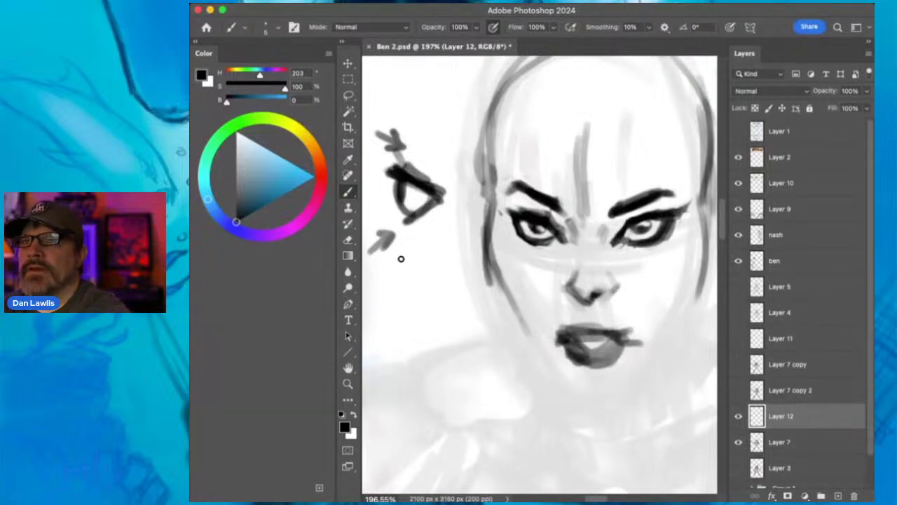
mouse_move(415, 241)
left_mouse_down()
mouse_move(399, 276)
mouse_move(393, 265)
mouse_move(406, 277)
mouse_move(402, 263)
mouse_move(406, 274)
mouse_move(419, 230)
mouse_move(397, 266)
mouse_move(408, 279)
mouse_move(399, 299)
mouse_move(405, 322)
mouse_move(412, 318)
mouse_move(399, 354)
left_mouse_up()
mouse_move(369, 272)
left_mouse_down()
mouse_move(378, 278)
mouse_move(376, 270)
left_mouse_up()
left_click_drag(393, 299, 402, 277)
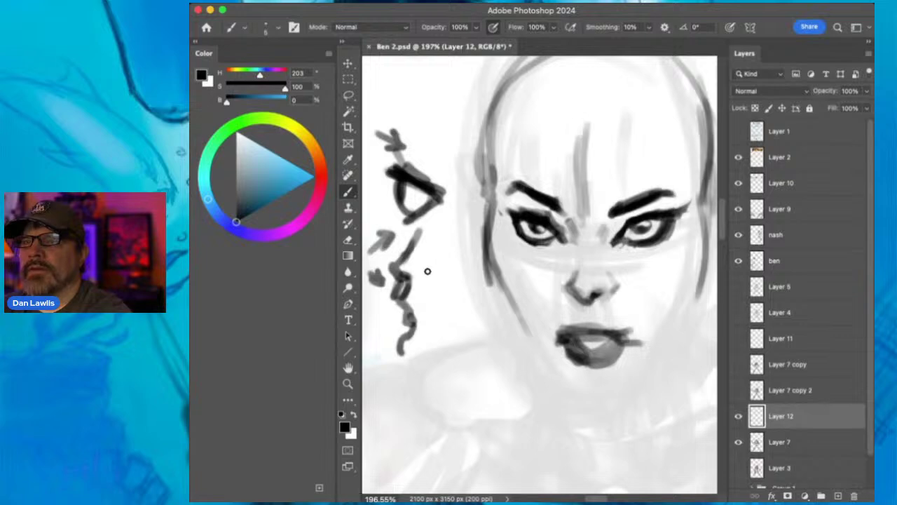
left_click_drag(376, 313, 401, 284)
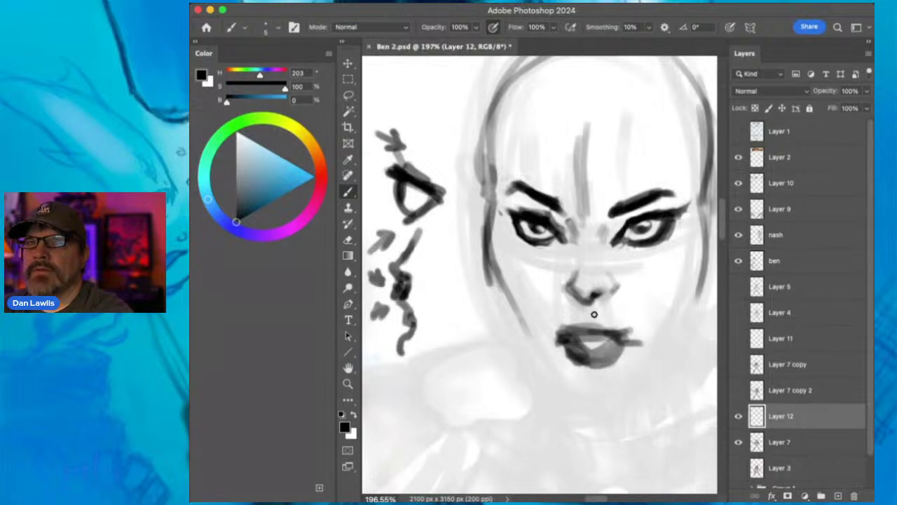
- Darken and widen the upper lip, and erase a round highlight into the lower lip with an 18 px eraser
mouse_move(586, 325)
left_mouse_down()
mouse_move(616, 331)
mouse_move(557, 335)
mouse_move(632, 336)
mouse_move(591, 333)
left_mouse_up()
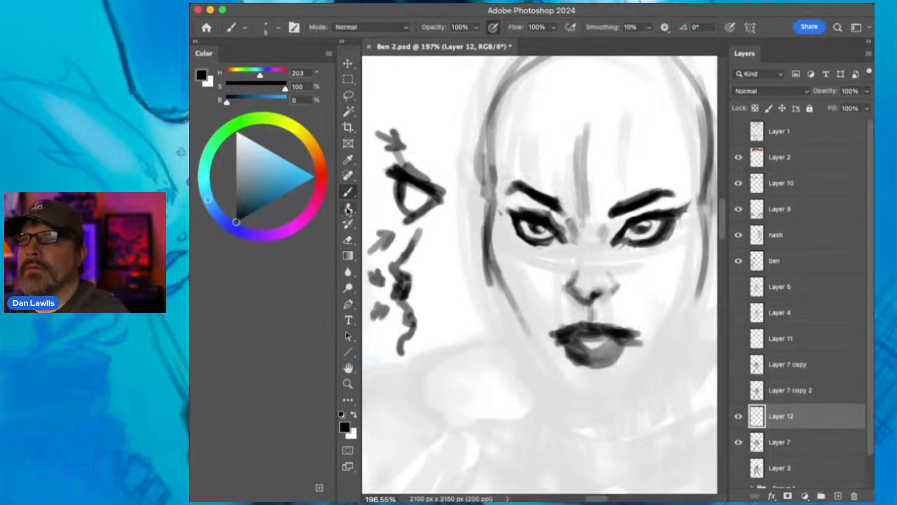
left_click(347, 240)
left_click_drag(594, 344, 586, 342)
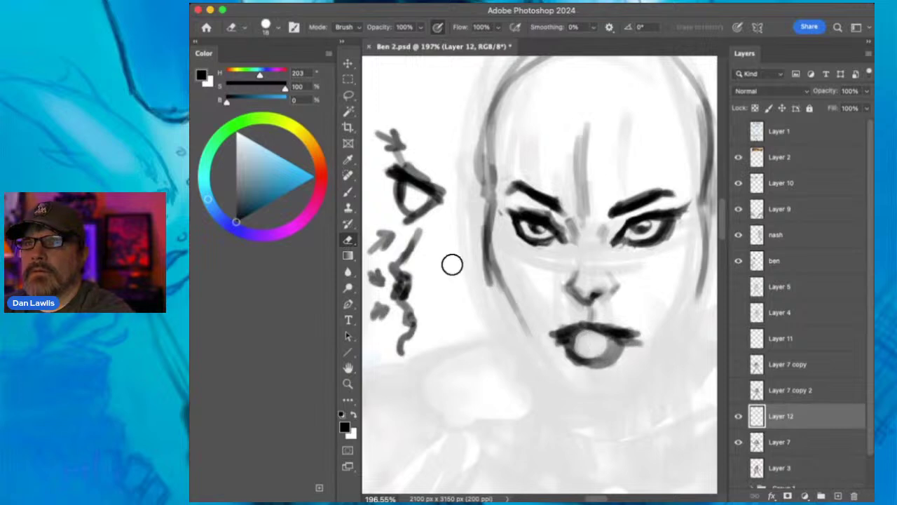
left_click(347, 191)
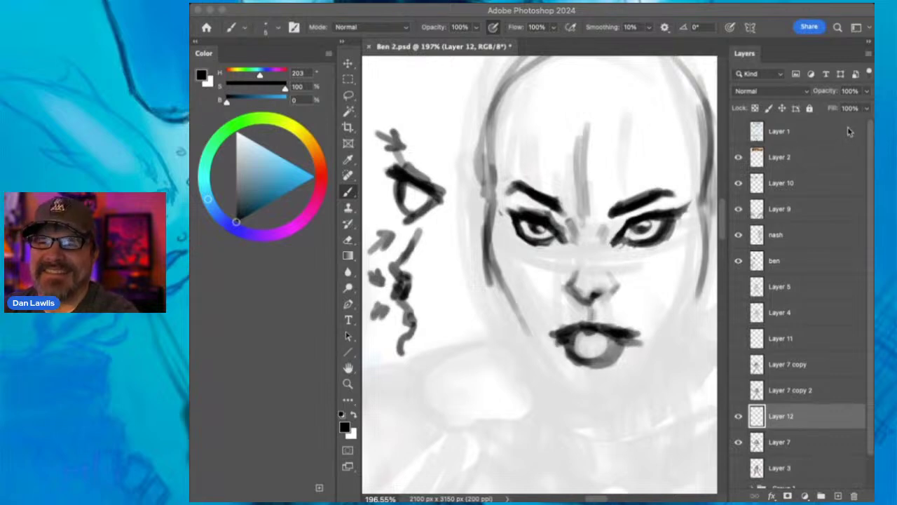
left_click(625, 57)
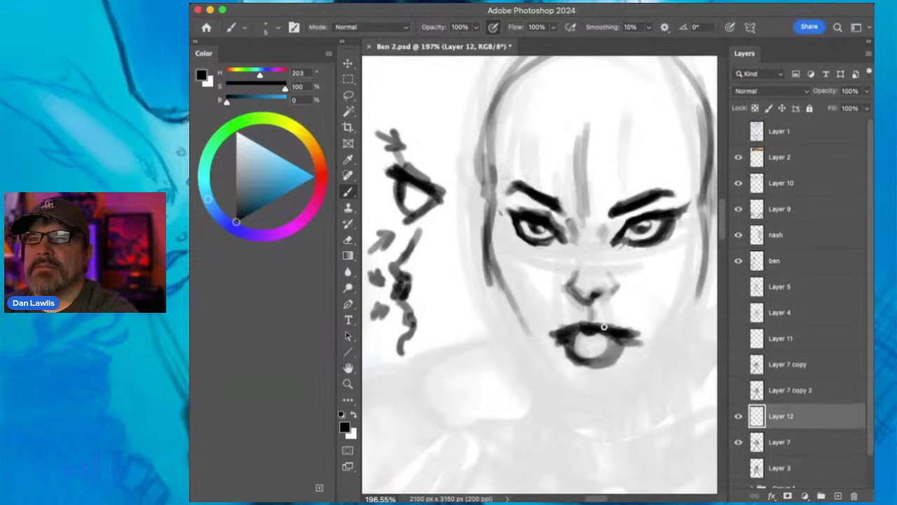
- Darken the lower lip in black, and erase a small highlight into it with a 6 px eraser
mouse_move(600, 331)
left_mouse_down()
mouse_move(632, 331)
mouse_move(561, 331)
mouse_move(588, 351)
mouse_move(614, 334)
mouse_move(575, 339)
mouse_move(601, 356)
mouse_move(579, 355)
mouse_move(622, 342)
mouse_move(602, 350)
left_mouse_up()
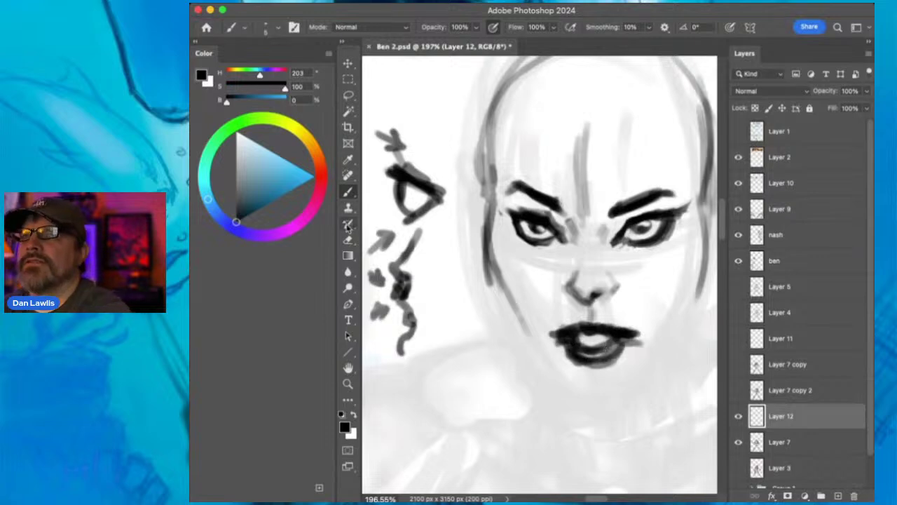
left_click(349, 240)
key("[")
key("[")
key("[")
key("[")
key("[")
key("[")
key("[")
key("[")
left_click_drag(612, 346, 563, 352)
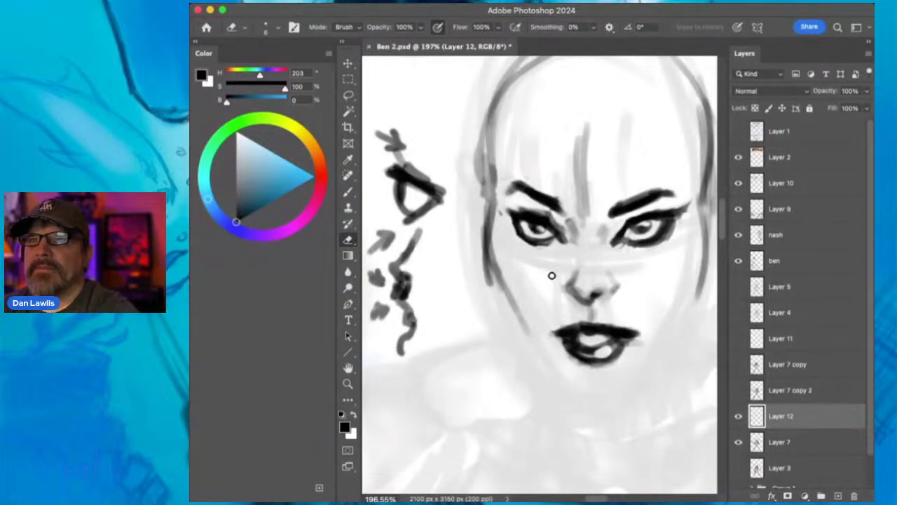
- Draw the cheek and jaw contour on the viewer's left in black down to the chin, and darken the opposite cheek edge
left_click(349, 194)
left_click_drag(701, 267, 689, 306)
left_click_drag(496, 268, 509, 327)
left_click_drag(499, 287, 518, 347)
left_click_drag(509, 316, 556, 386)
left_click_drag(520, 338, 604, 409)
mouse_move(561, 386)
left_mouse_down()
mouse_move(587, 403)
mouse_move(621, 407)
mouse_move(579, 395)
mouse_move(610, 398)
mouse_move(603, 402)
mouse_move(644, 382)
left_mouse_up()
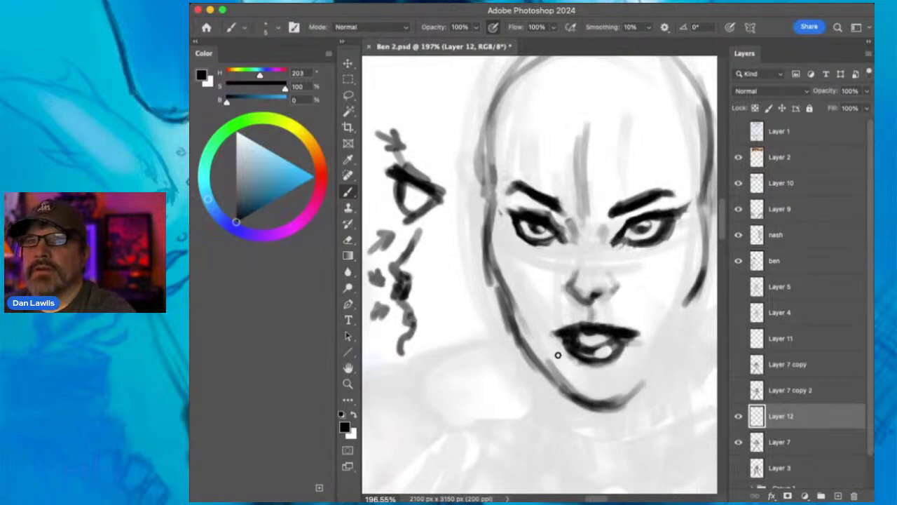
mouse_move(495, 218)
left_mouse_down()
mouse_move(501, 272)
mouse_move(524, 306)
left_mouse_up()
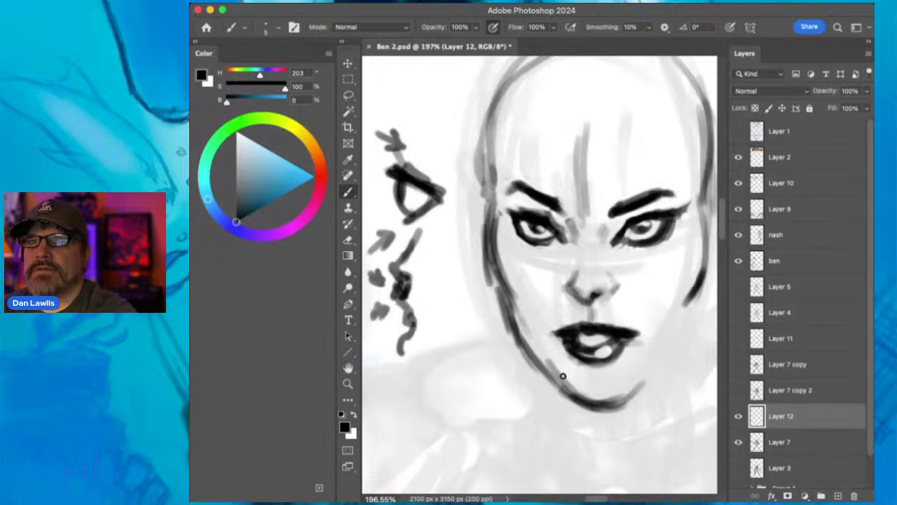
- Thicken the chin line and close the jaw contour up to the cheek on the viewer's right
left_click_drag(560, 389, 640, 385)
mouse_move(575, 395)
left_mouse_down()
mouse_move(638, 382)
mouse_move(657, 360)
left_mouse_up()
mouse_move(635, 387)
left_mouse_down()
mouse_move(662, 365)
mouse_move(694, 301)
mouse_move(692, 319)
left_mouse_up()
left_click_drag(703, 288, 689, 330)
mouse_move(657, 361)
left_mouse_down()
mouse_move(610, 404)
mouse_move(590, 406)
left_mouse_up()
mouse_move(548, 359)
left_mouse_down()
mouse_move(564, 396)
mouse_move(594, 408)
left_mouse_up()
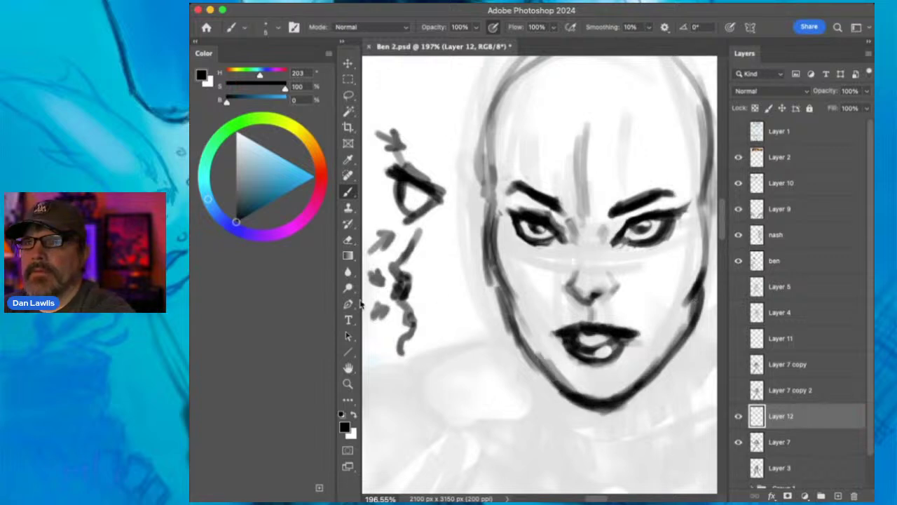
- Clean up the outer edges of the face outline with the eraser, and lighten the guide marks on the forehead and nose bridge
left_click(348, 239)
mouse_move(599, 415)
left_mouse_down()
mouse_move(586, 408)
mouse_move(639, 392)
mouse_move(575, 408)
mouse_move(609, 406)
left_mouse_up()
mouse_move(476, 251)
left_mouse_down()
mouse_move(489, 283)
mouse_move(497, 220)
mouse_move(480, 231)
mouse_move(489, 269)
left_mouse_up()
left_click_drag(504, 221, 499, 255)
left_click_drag(697, 234, 693, 231)
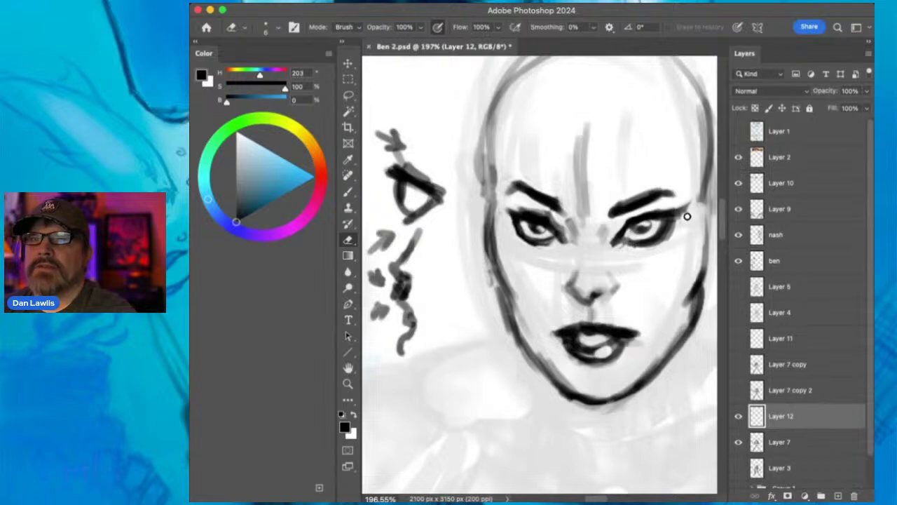
mouse_move(589, 154)
left_mouse_down()
mouse_move(585, 120)
mouse_move(573, 167)
left_mouse_up()
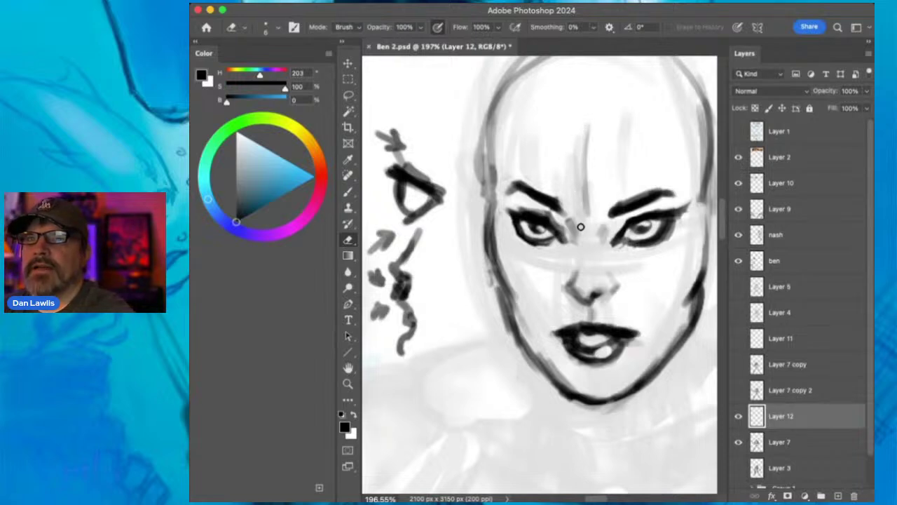
mouse_move(579, 232)
left_mouse_down()
mouse_move(567, 222)
mouse_move(573, 239)
left_mouse_up()
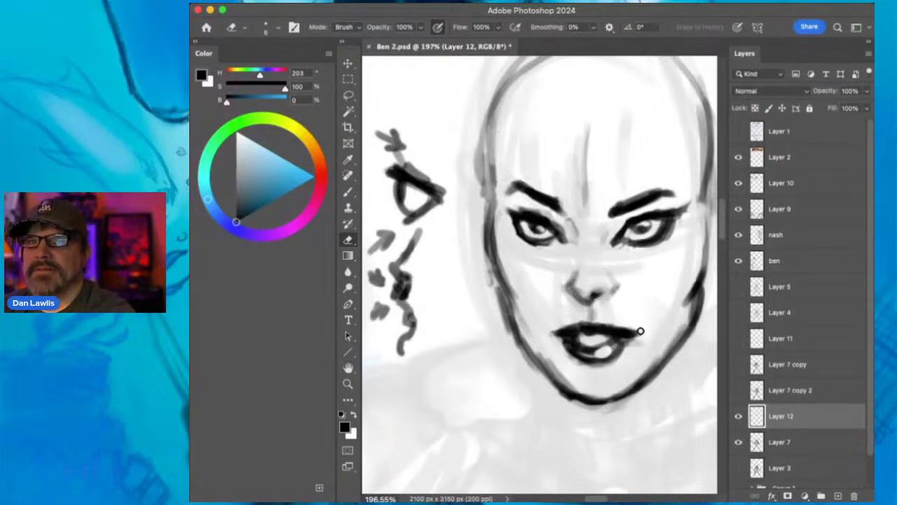
- Isolate the viewer's left eye with a lasso selection, ready for moving
left_click(348, 384)
left_click_drag(636, 269, 554, 280)
left_click(659, 286, "alt")
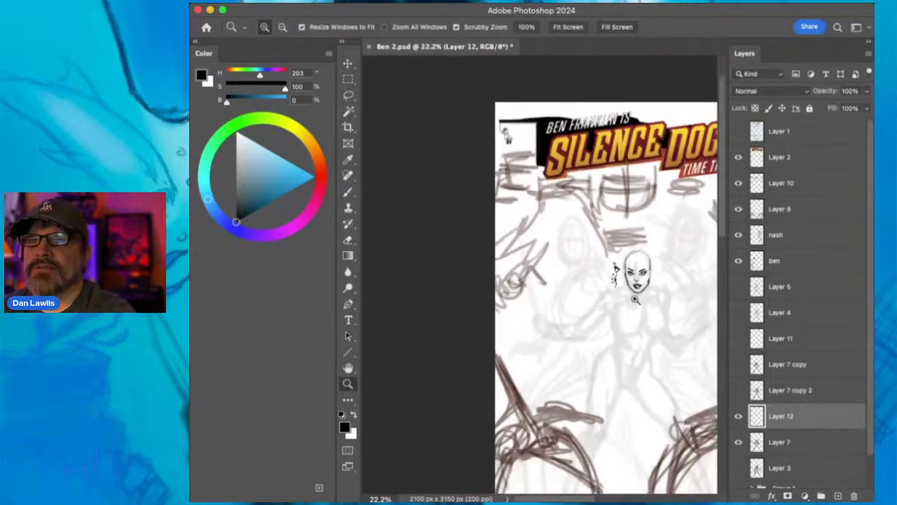
left_click(652, 282)
left_click_drag(643, 254, 667, 238)
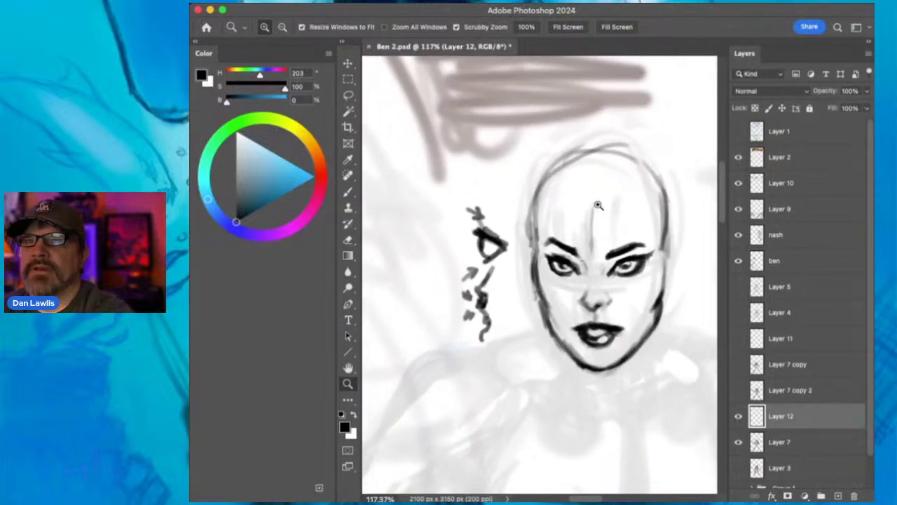
left_click(348, 96)
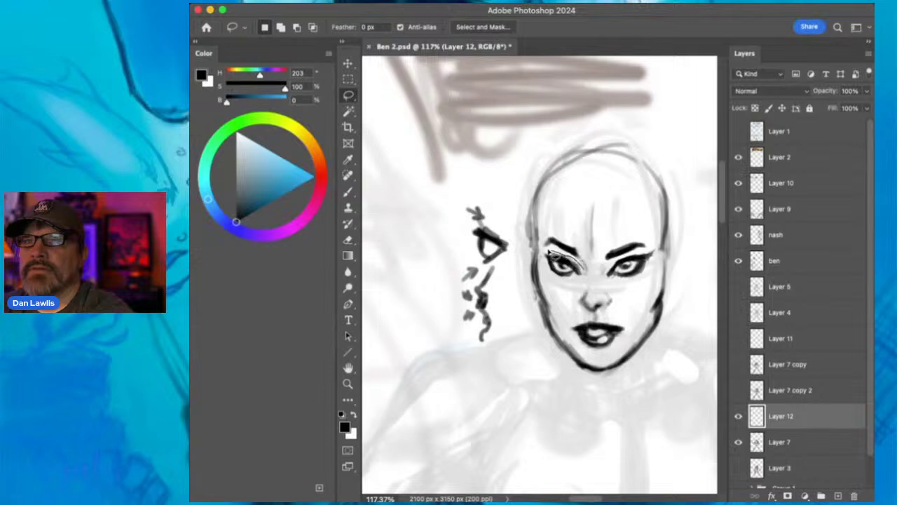
left_click_drag(569, 284, 571, 282)
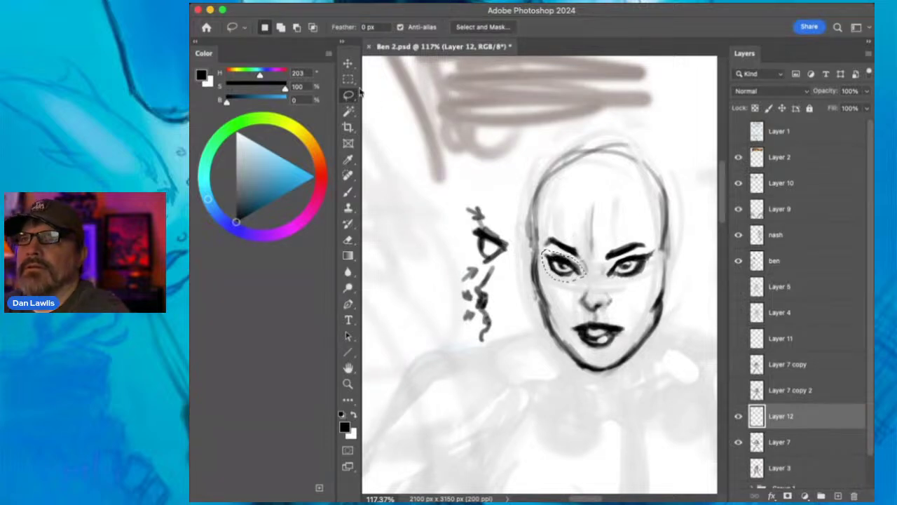
key("v")
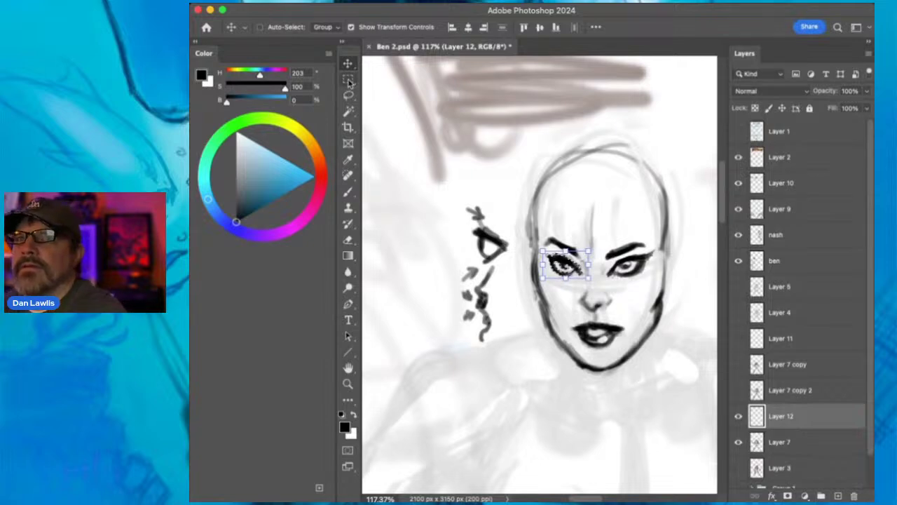
- Lasso the viewer's right eye and scale it down proportionally to 95.25%
left_click(348, 98)
mouse_move(653, 250)
left_mouse_down()
mouse_move(604, 275)
mouse_move(614, 289)
mouse_move(645, 282)
mouse_move(657, 251)
left_mouse_up()
left_click(347, 67)
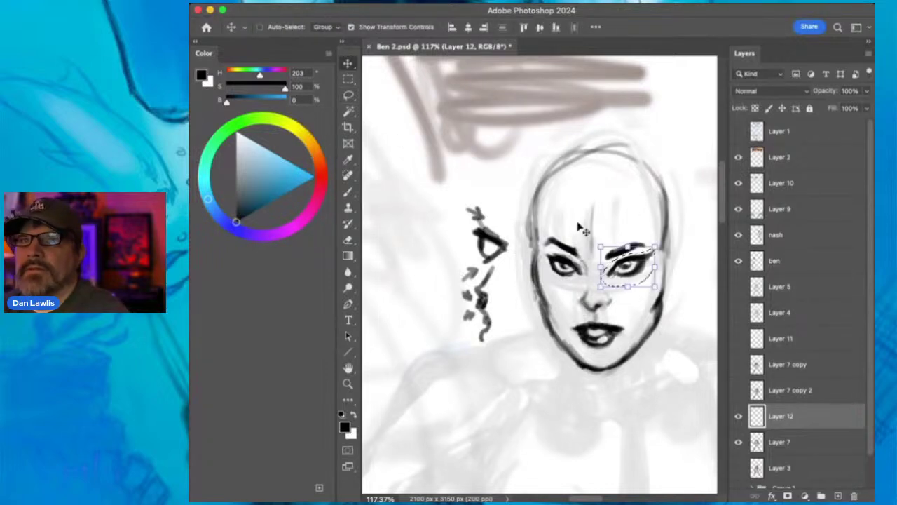
left_click(654, 288)
left_click_drag(654, 289, 654, 285)
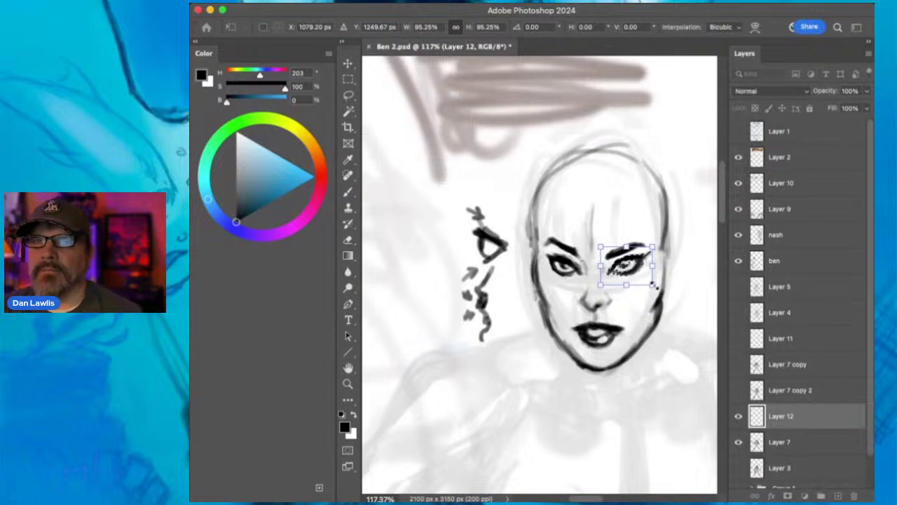
- Nudge the scaled eye 2 px toward the cheek and 1 px down
key("Down")
key("Down")
key("Right")
key("Up")
key("Up")
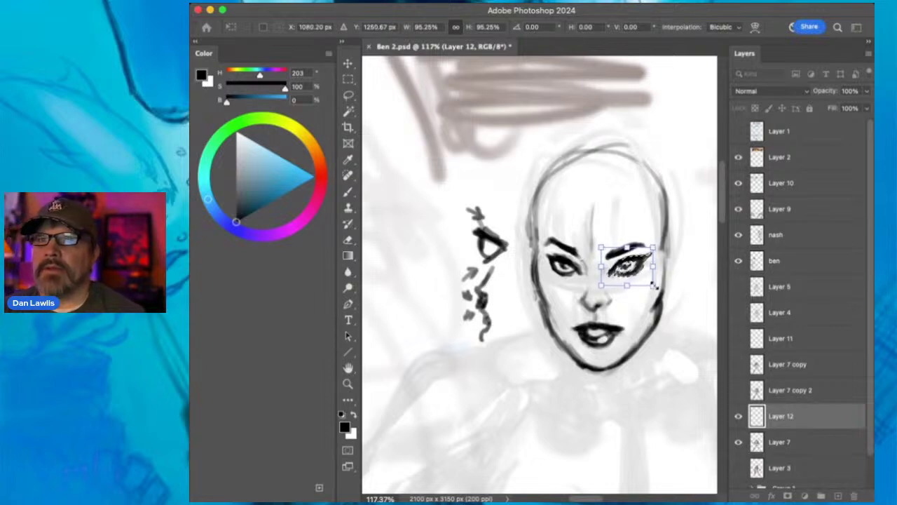
key("Down")
key("Down")
key("Right")
key("Up")
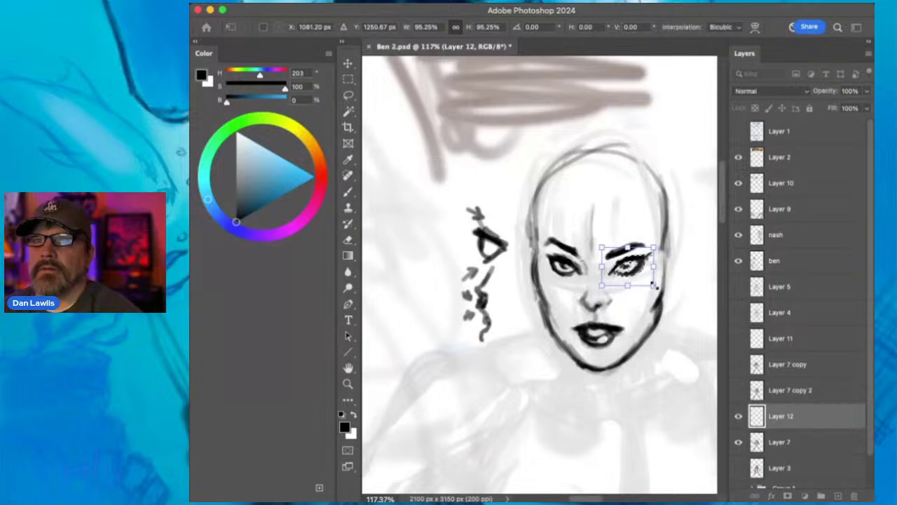
- Reduce the same eye further to 90.24%, nudge it slightly up, and apply the transformation
left_click_drag(657, 243, 650, 241)
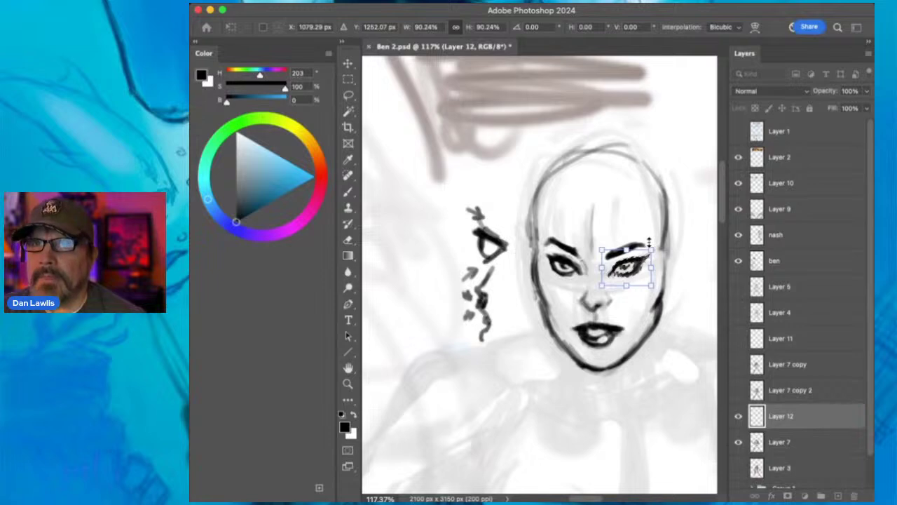
key("Up")
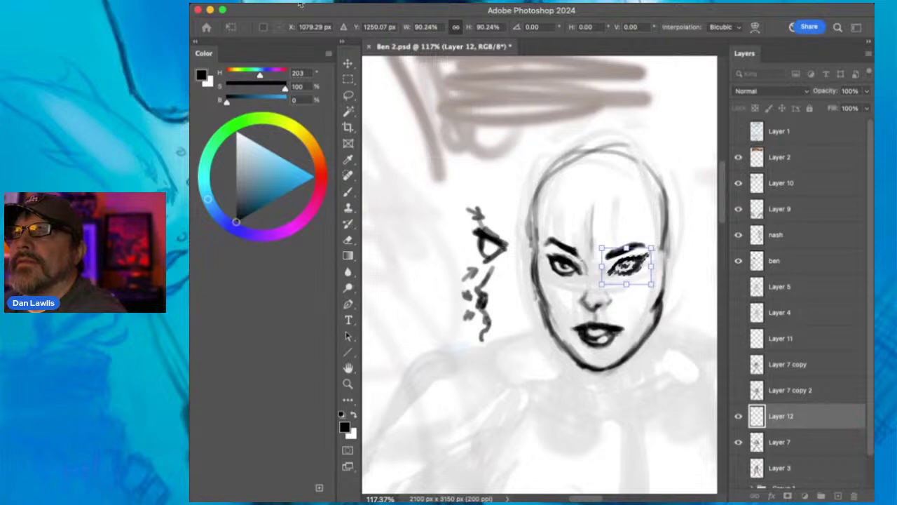
left_click(348, 63)
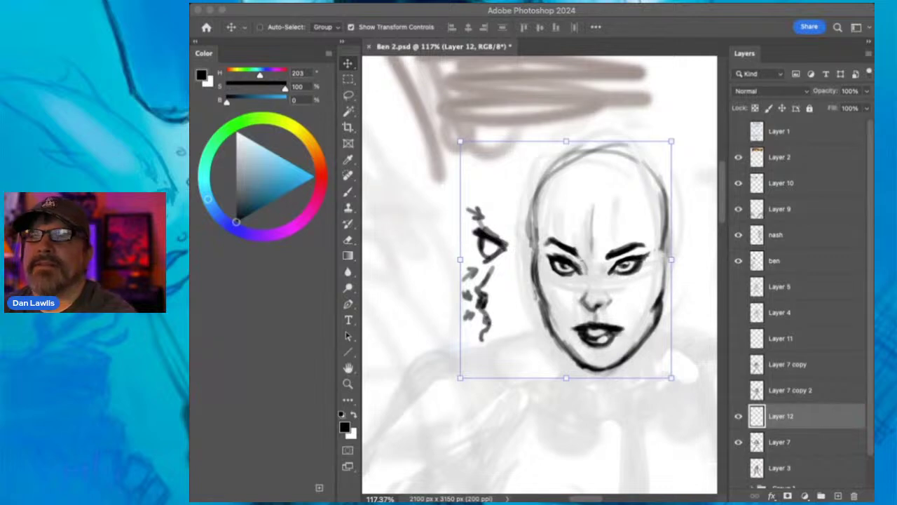
left_click(678, 25)
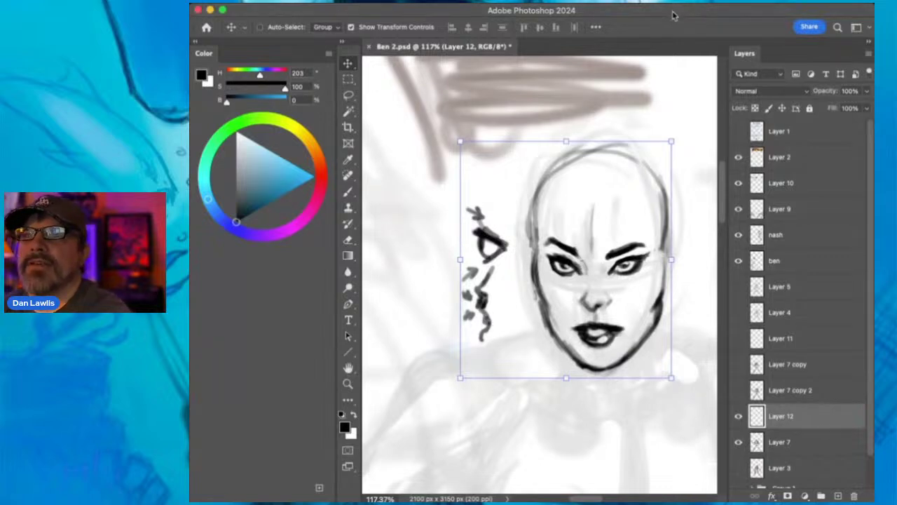
- Draw both sides of the neck and the throat lines below the chin in black
left_click(347, 191)
left_click_drag(557, 341, 568, 373)
left_click_drag(652, 333, 648, 372)
mouse_move(555, 351)
left_mouse_down()
mouse_move(558, 383)
mouse_move(609, 402)
mouse_move(623, 367)
mouse_move(620, 394)
mouse_move(592, 391)
left_mouse_up()
left_click_drag(635, 364, 632, 393)
left_click_drag(654, 338, 646, 372)
left_click_drag(655, 326, 643, 367)
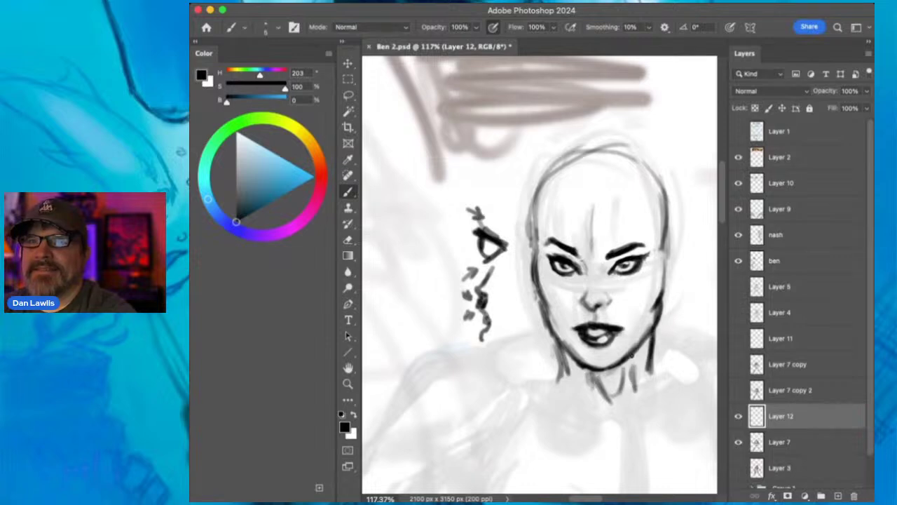
- Sketch the sloping shoulder lines on both sides of the neck and the collarbone on the viewer's left
left_click_drag(542, 330, 472, 357)
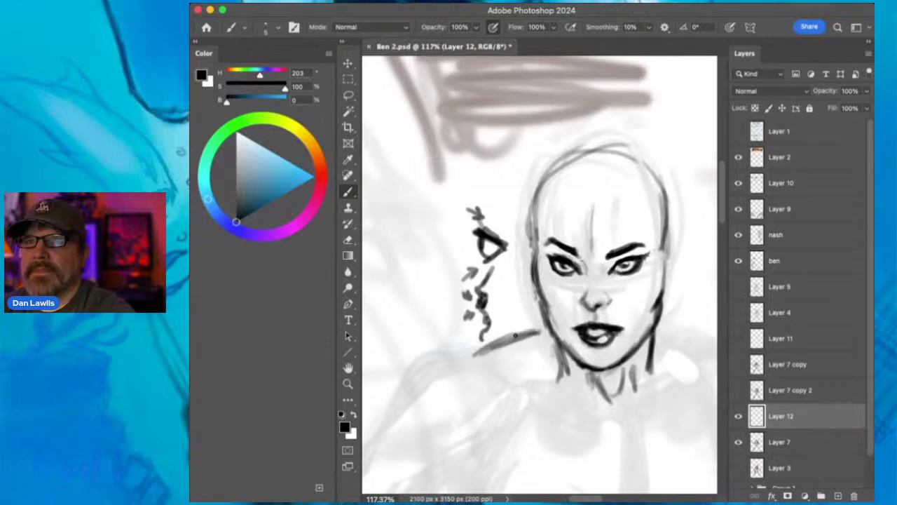
left_click_drag(551, 350, 510, 380)
mouse_move(659, 325)
left_mouse_down()
mouse_move(698, 349)
mouse_move(684, 358)
left_mouse_up()
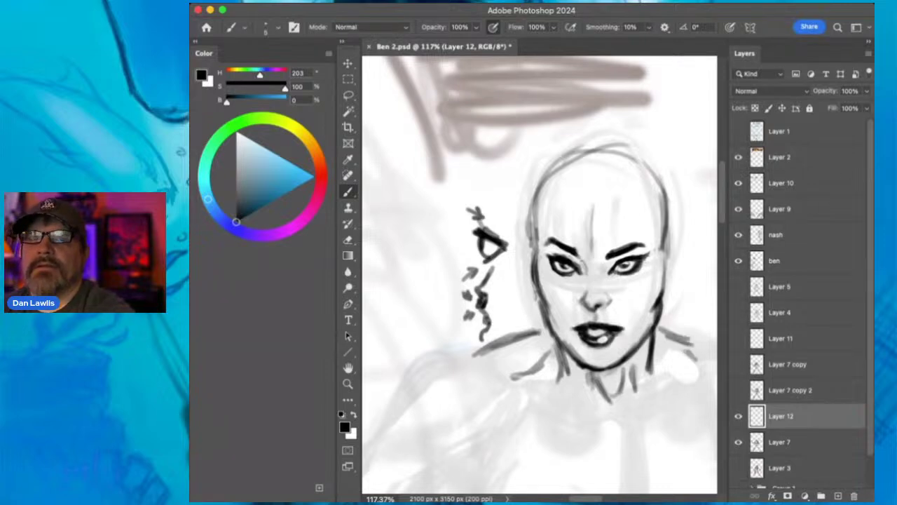
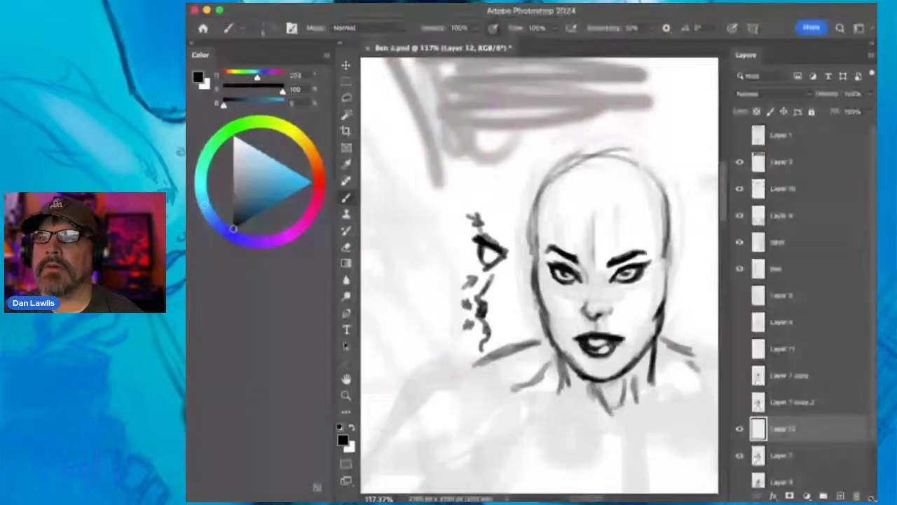
scroll(597, 323, "right", 5)
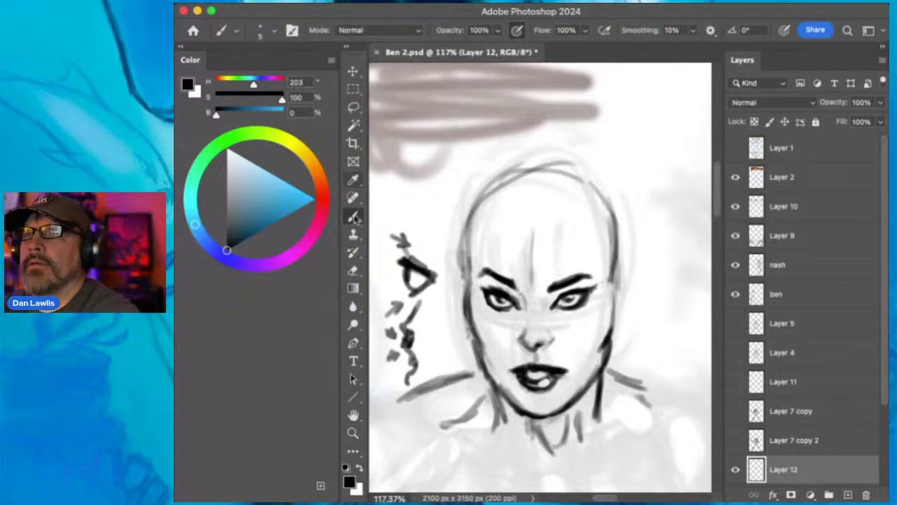
left_click_drag(605, 373, 643, 393)
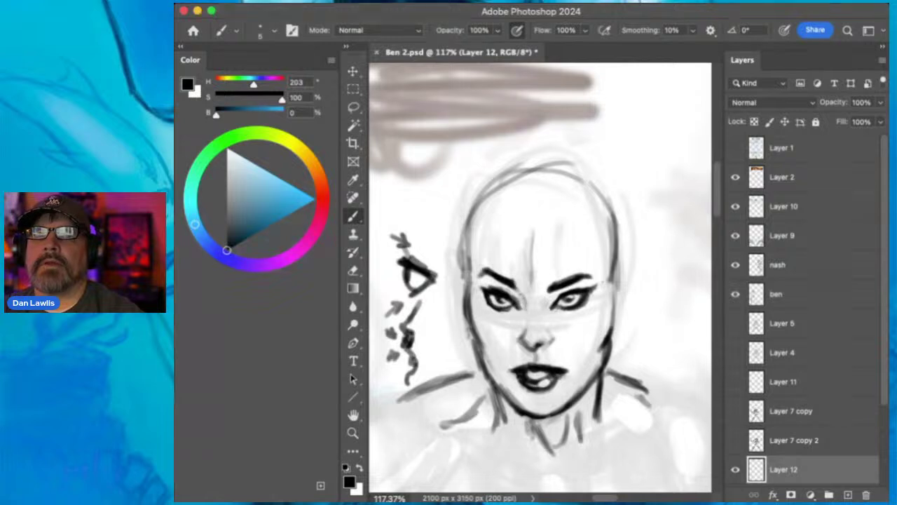
left_click(737, 17)
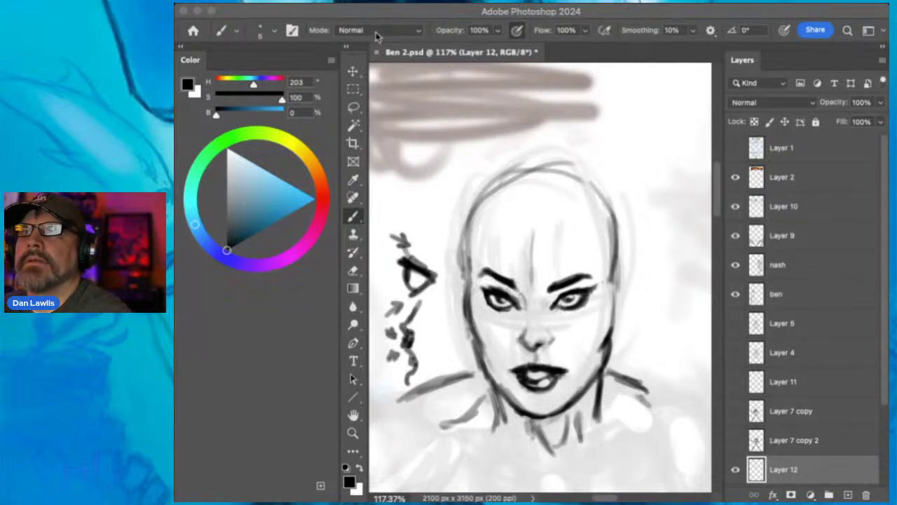
left_click(391, 9)
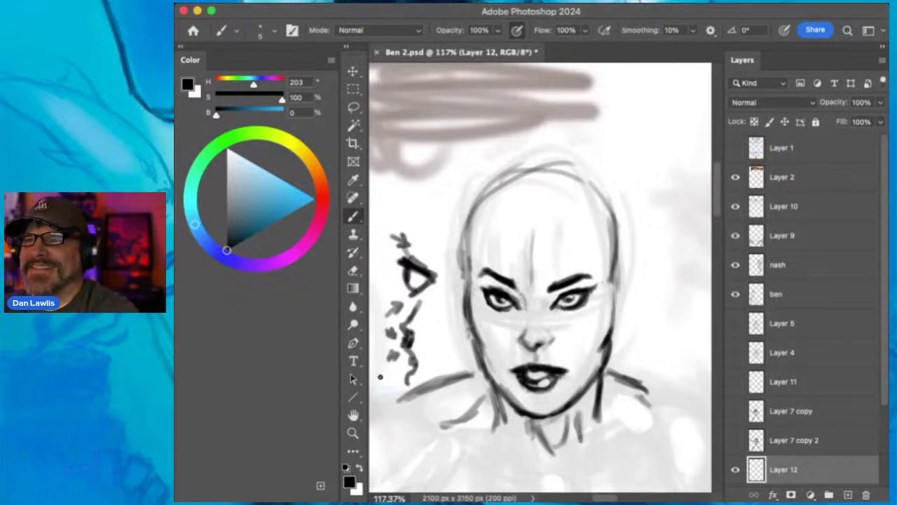
- Draw the rounded shoulder, upper arm and forearm contours of the arm on the viewer's left over the faded sketch
left_click(353, 432)
mouse_move(596, 350)
left_mouse_down()
mouse_move(543, 379)
mouse_move(593, 368)
mouse_move(587, 254)
left_mouse_up()
left_click(352, 217)
mouse_move(516, 239)
left_mouse_down()
mouse_move(506, 247)
mouse_move(526, 268)
mouse_move(465, 262)
mouse_move(449, 299)
left_mouse_up()
mouse_move(483, 251)
left_mouse_down()
mouse_move(452, 305)
mouse_move(423, 319)
left_mouse_up()
mouse_move(454, 290)
left_mouse_down()
mouse_move(412, 338)
mouse_move(448, 291)
mouse_move(480, 314)
mouse_move(437, 358)
mouse_move(482, 317)
left_mouse_up()
mouse_move(437, 362)
left_mouse_down()
mouse_move(488, 312)
mouse_move(486, 295)
mouse_move(509, 320)
mouse_move(508, 291)
mouse_move(522, 273)
mouse_move(506, 299)
mouse_move(500, 295)
mouse_move(529, 262)
left_mouse_up()
mouse_move(506, 288)
left_mouse_down()
mouse_move(536, 256)
mouse_move(508, 290)
left_mouse_up()
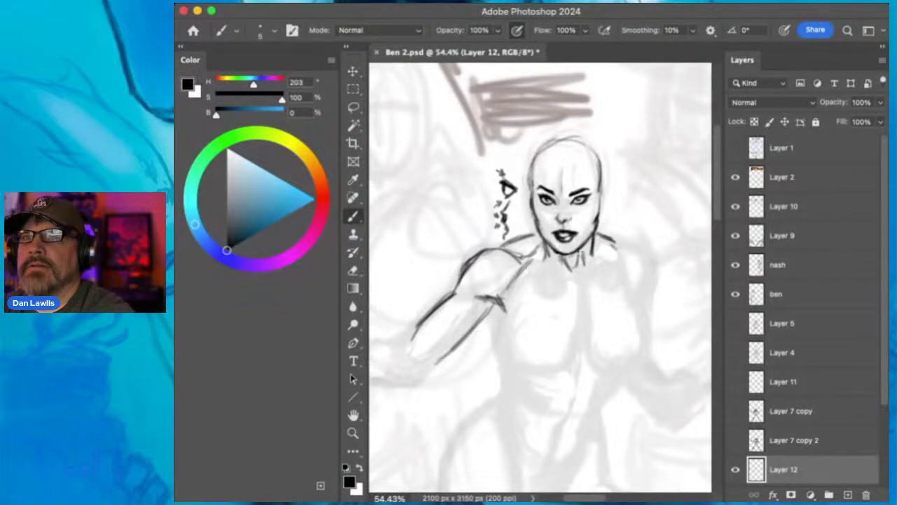
- Sketch the chest centre line, the collarbone and outer shoulder on the viewer's right, and a hairline stroke across the forehead
left_click_drag(573, 263, 581, 311)
left_click_drag(579, 280, 582, 323)
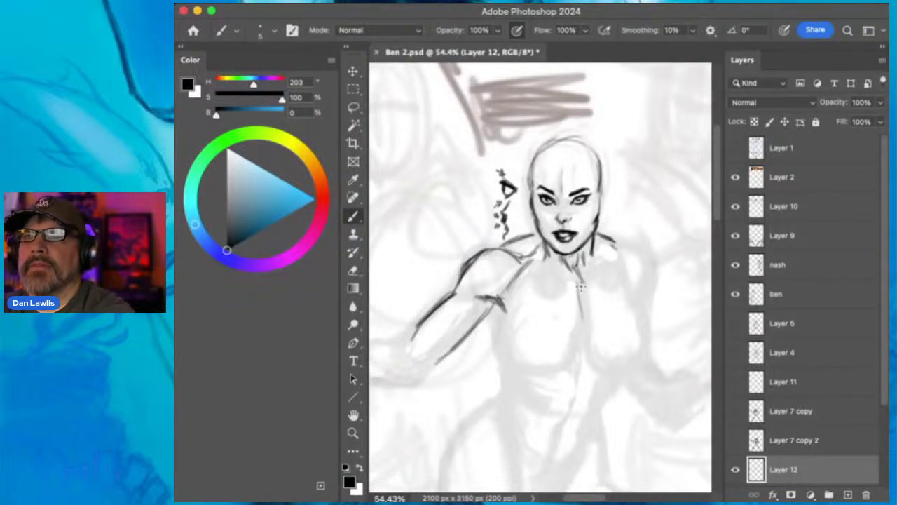
mouse_move(593, 264)
left_mouse_down()
mouse_move(636, 237)
mouse_move(656, 279)
left_mouse_up()
mouse_move(642, 248)
left_mouse_down()
mouse_move(653, 289)
mouse_move(643, 304)
left_mouse_up()
left_click_drag(651, 264, 643, 303)
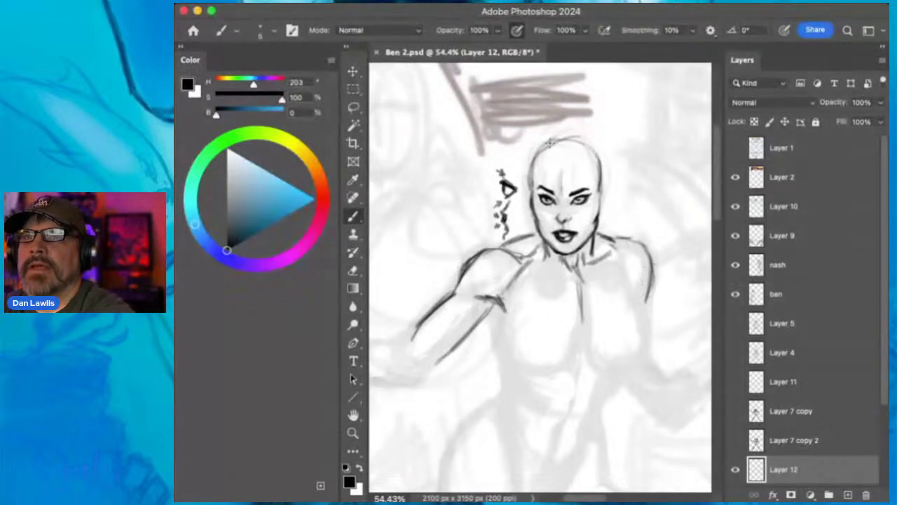
left_click_drag(562, 166, 536, 176)
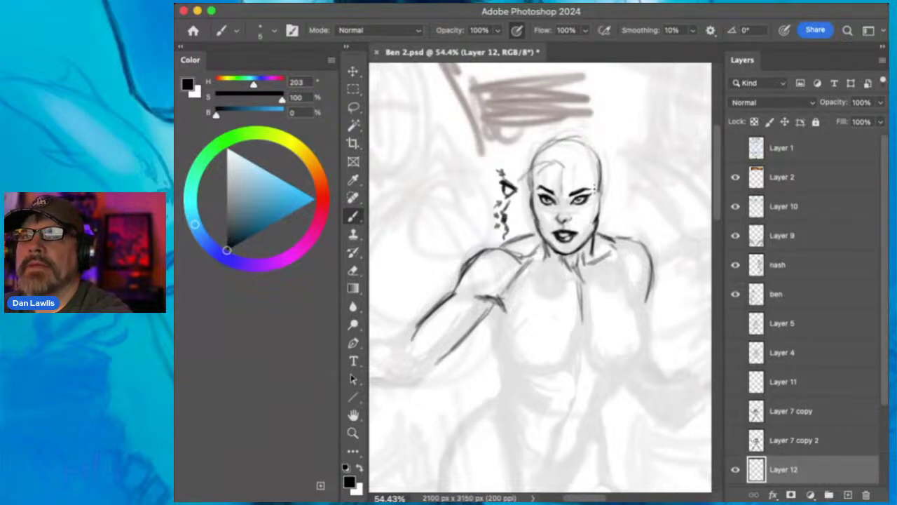
- Lasso the eye and profile diagrams beside the head and delete them
left_click(352, 107)
mouse_move(499, 160)
left_mouse_down()
mouse_move(485, 205)
mouse_move(488, 237)
mouse_move(500, 246)
mouse_move(520, 221)
mouse_move(521, 188)
mouse_move(518, 173)
mouse_move(485, 161)
left_mouse_up()
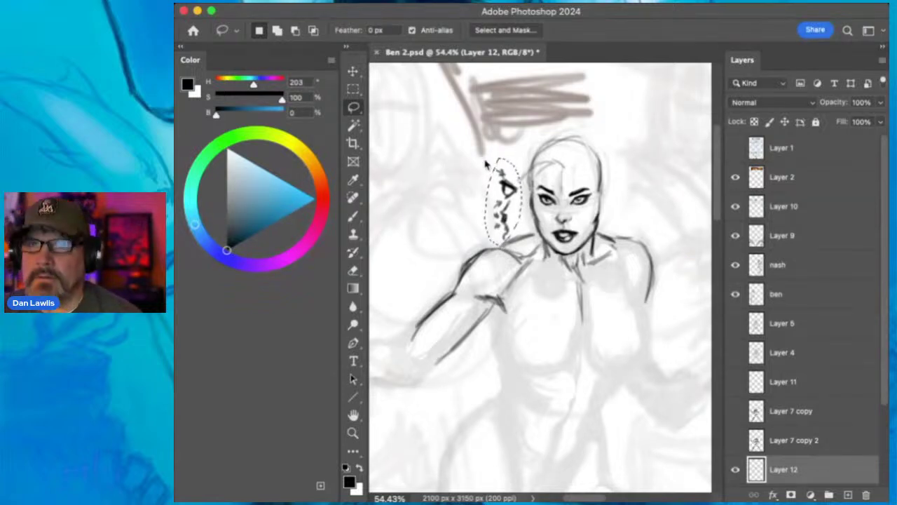
key("BackSpace")
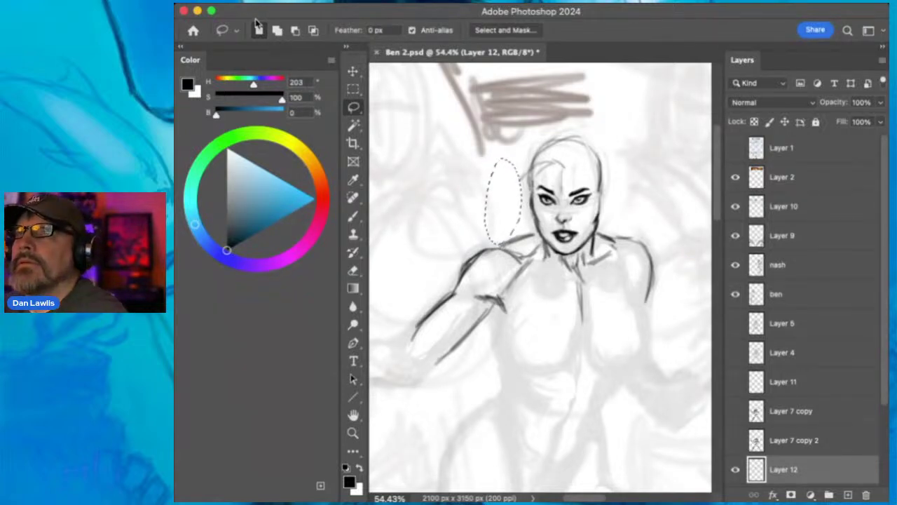
- Clear the selection and draw the armpit, inner upper-arm and shoulder-top contours on the viewer's right
key("ctrl+d")
left_click(352, 215)
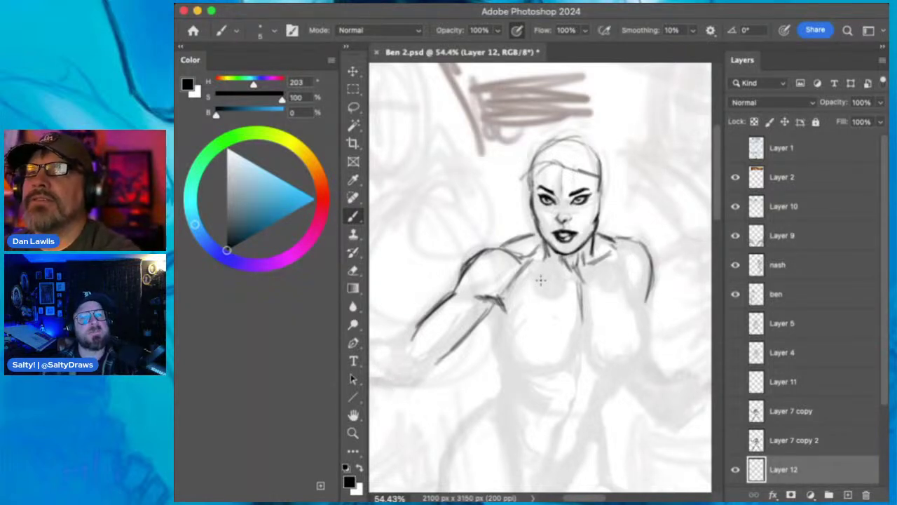
mouse_move(614, 258)
left_mouse_down()
mouse_move(639, 305)
mouse_move(631, 282)
mouse_move(641, 313)
left_mouse_up()
left_click_drag(628, 280, 638, 304)
left_click_drag(650, 262, 644, 289)
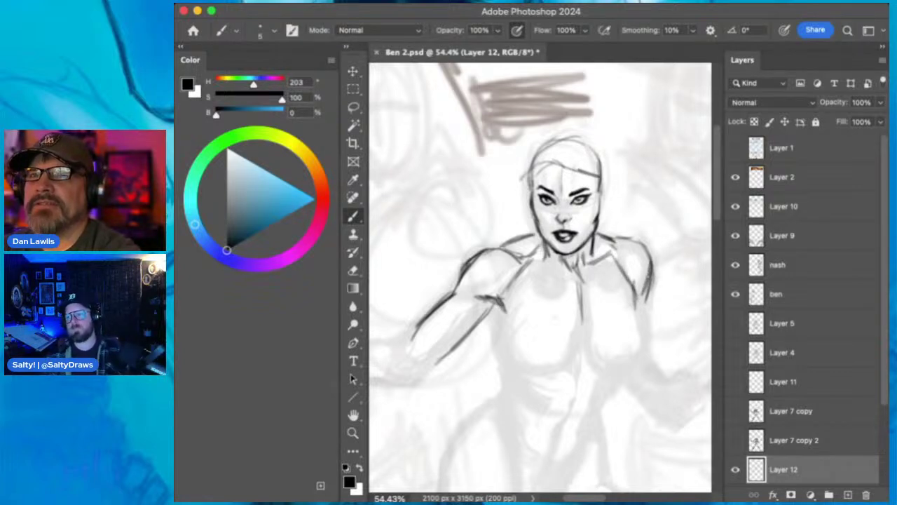
left_click_drag(618, 237, 641, 241)
- Switch to the Eraser and enlarge its tip to 48 px
key("e")
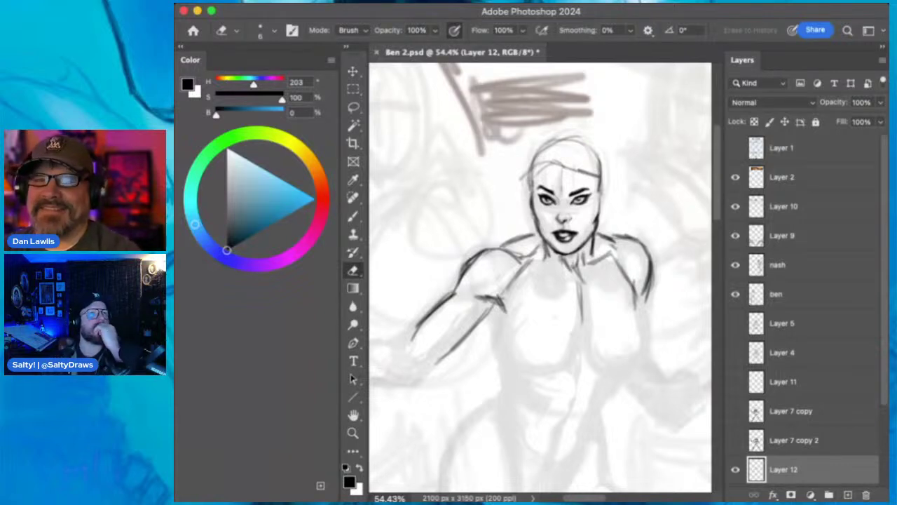
key("bracketright")
key("bracketright")
key("bracketright")
key("bracketright")
key("bracketright")
key("bracketright")
key("bracketright")
key("bracketright")
key("bracketright")
key("bracketright")
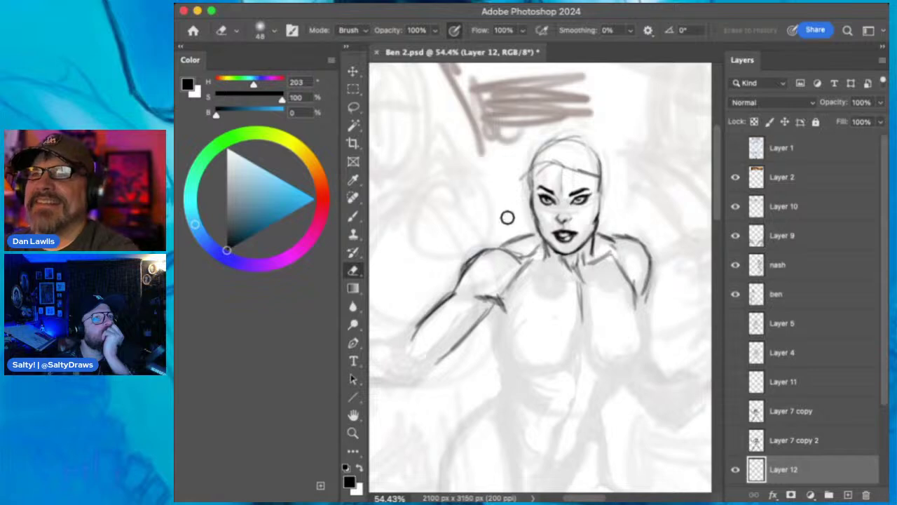
- Put all layers from Layer 10 down to Layer 3 into one new layer group
left_click(356, 429)
left_click_drag(584, 280, 514, 342)
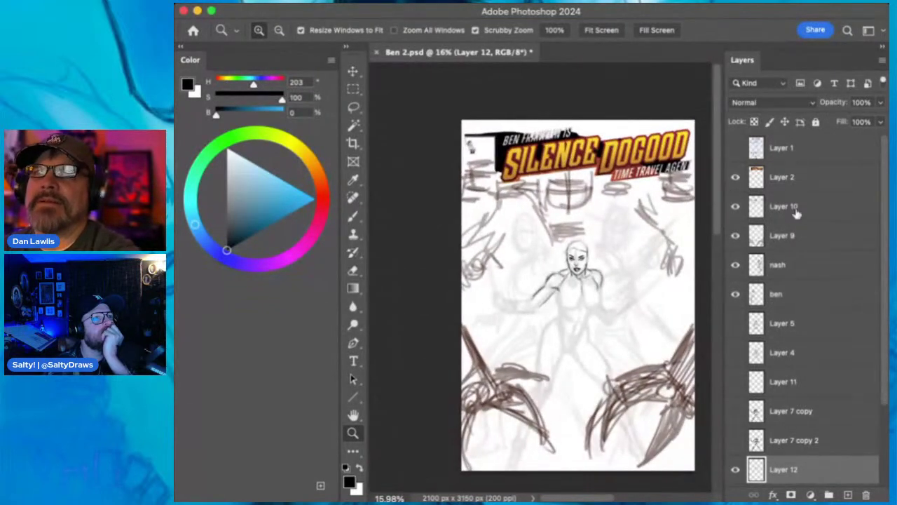
left_click(736, 148)
left_click(736, 147)
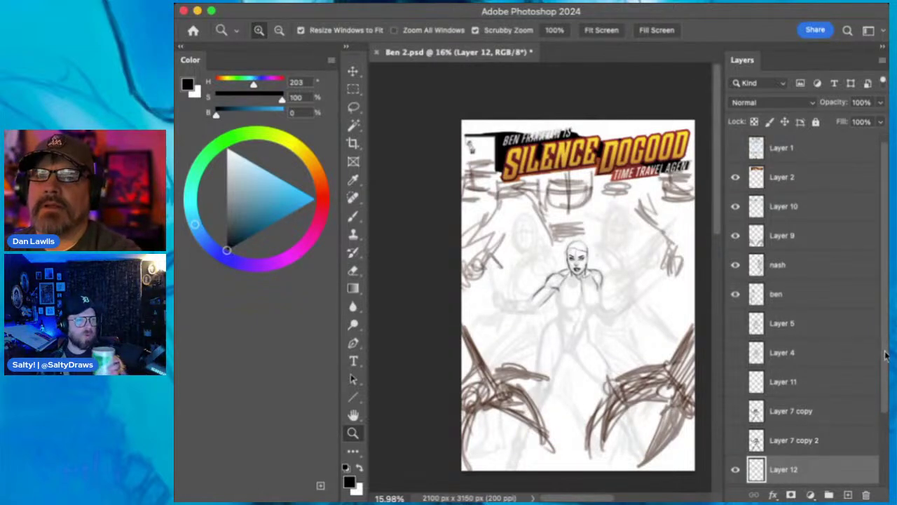
left_click_drag(882, 498, 858, 497)
left_click_drag(857, 374, 859, 410)
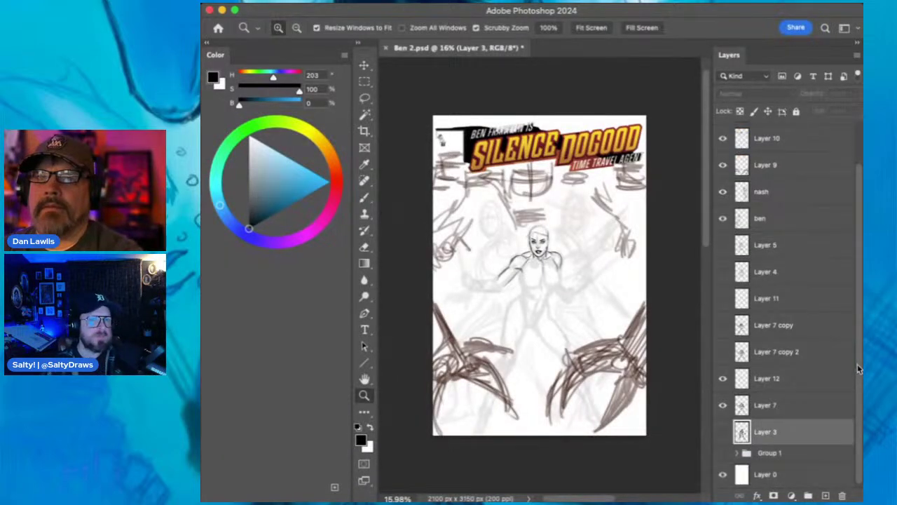
scroll(857, 372, "up", 2)
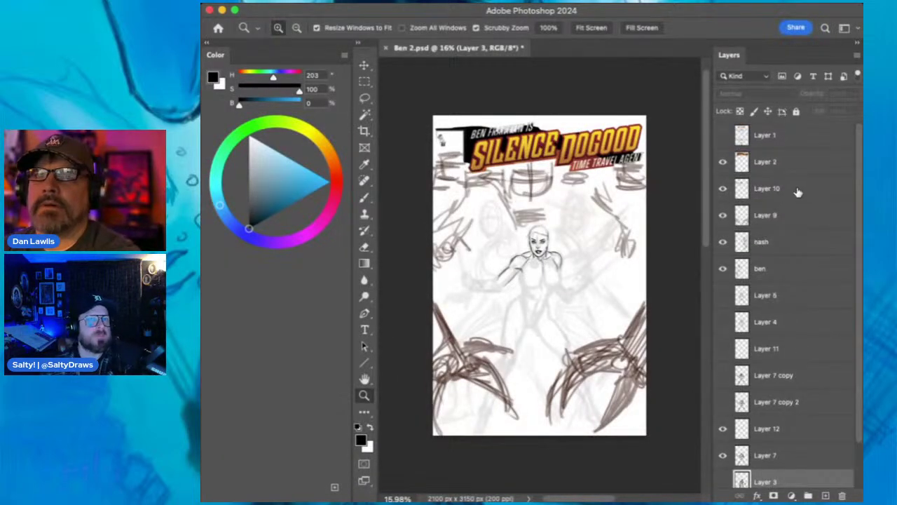
left_click(798, 190, "shift")
left_click(808, 496)
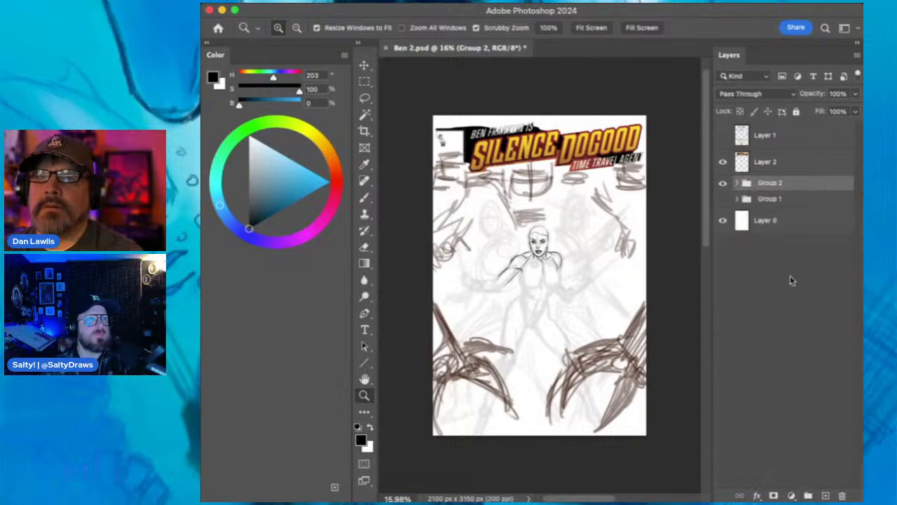
- Hide Group 2, show Group 1 and examine the cover sketch with the robots, the gunmen and the hooded woman
left_click(722, 183)
left_click(723, 199)
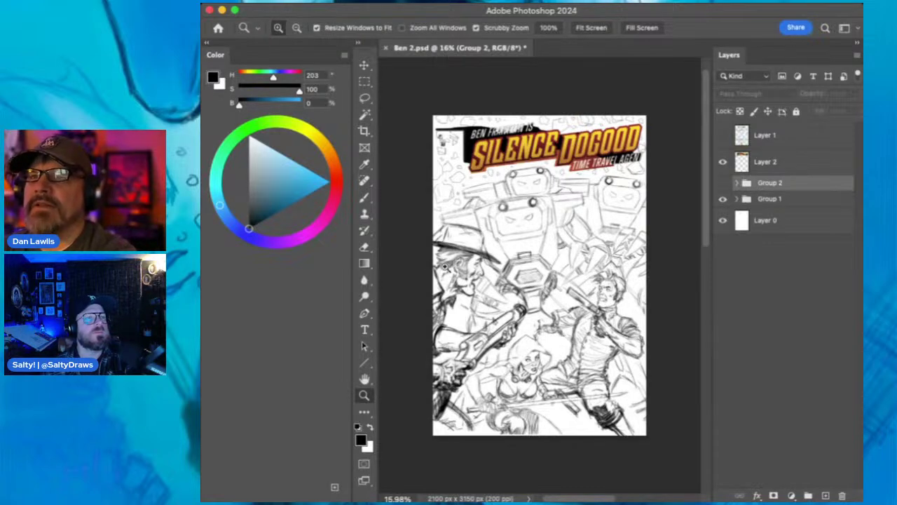
left_click(465, 266)
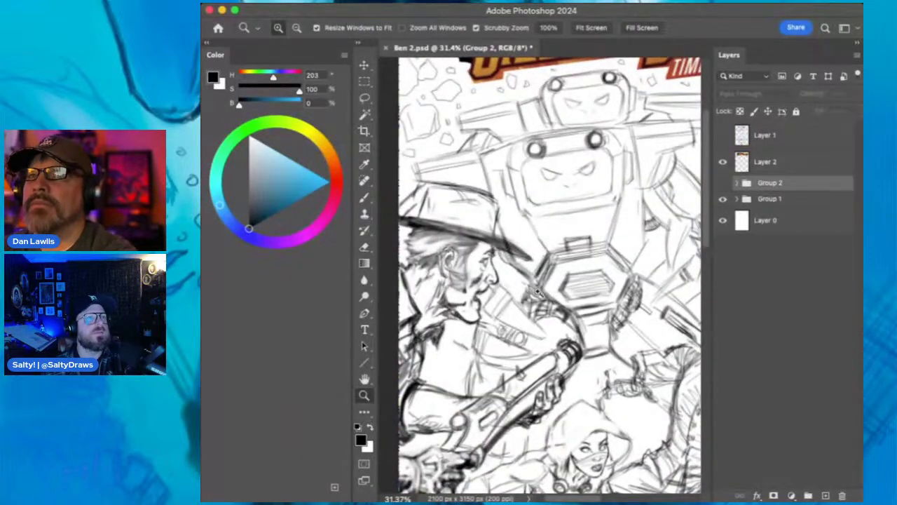
left_click(581, 288, "alt")
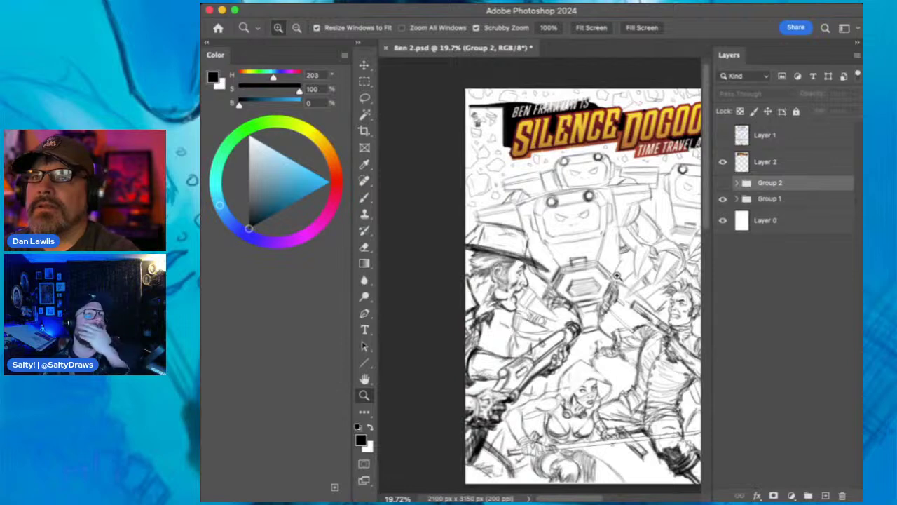
left_click_drag(616, 278, 556, 256)
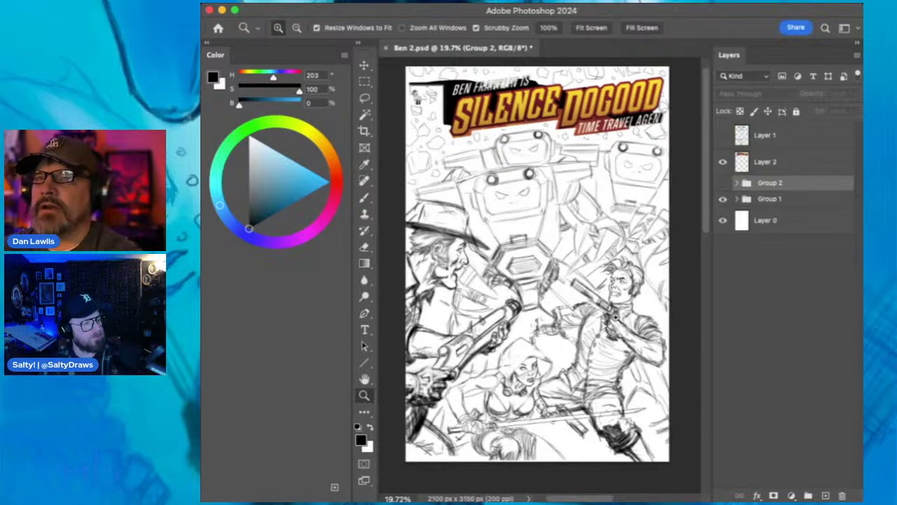
left_click_drag(613, 316, 593, 329)
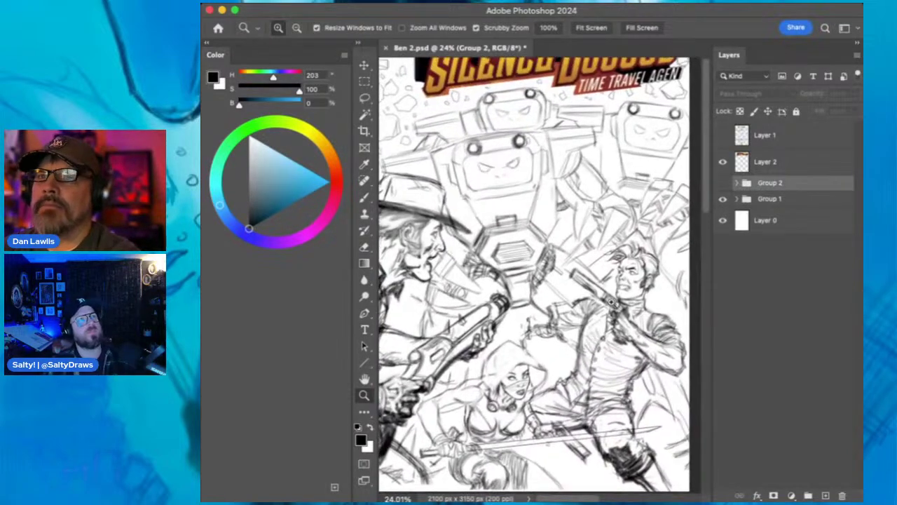
left_click_drag(620, 282, 599, 288)
scroll(611, 289, "down", 2)
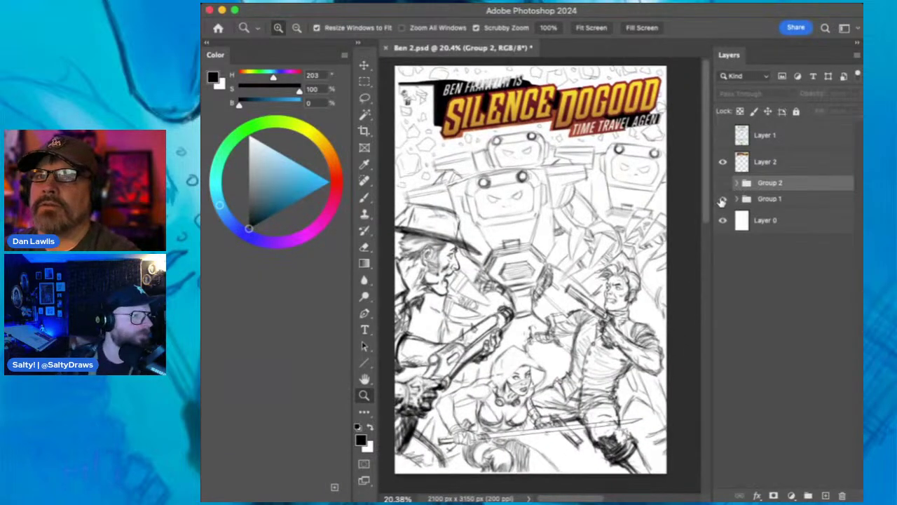
left_click(723, 200)
left_click_drag(515, 396, 600, 302)
left_click_drag(669, 249, 555, 281)
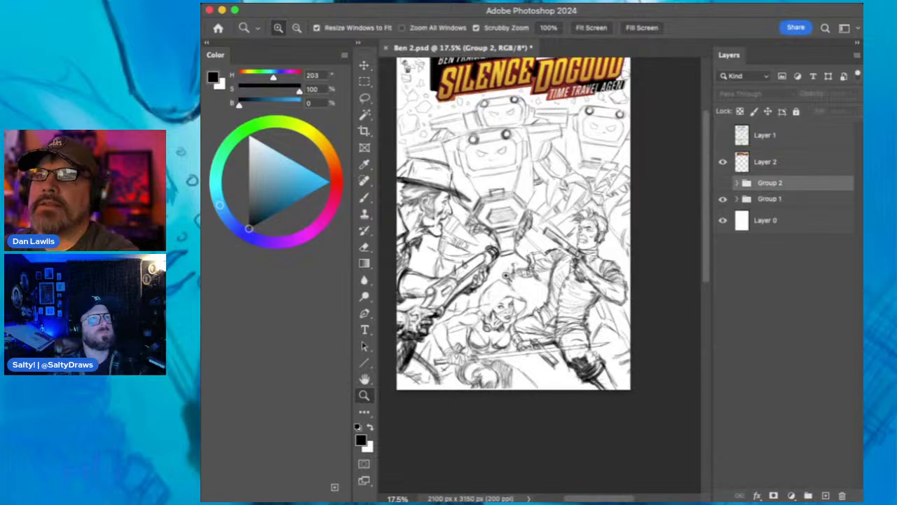
- Hide Group 1 and show Group 2 again to return to the central figure
left_click(722, 199)
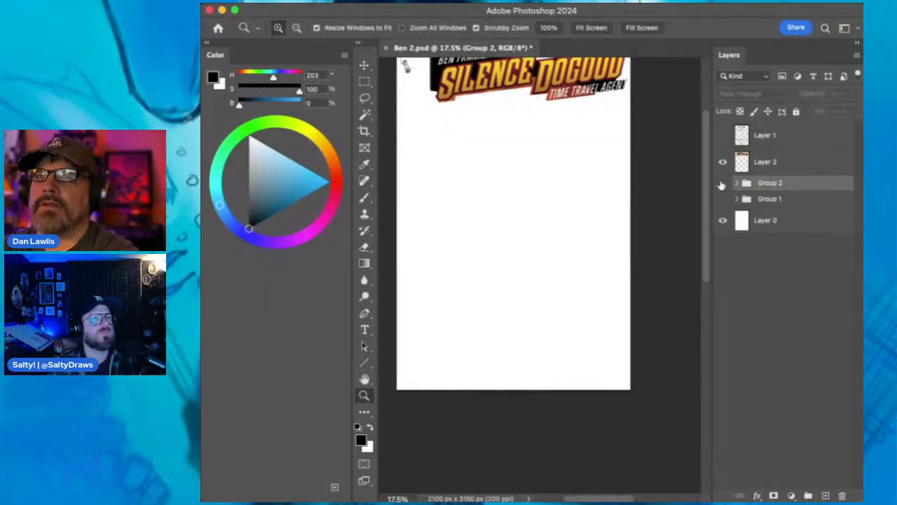
left_click(722, 183)
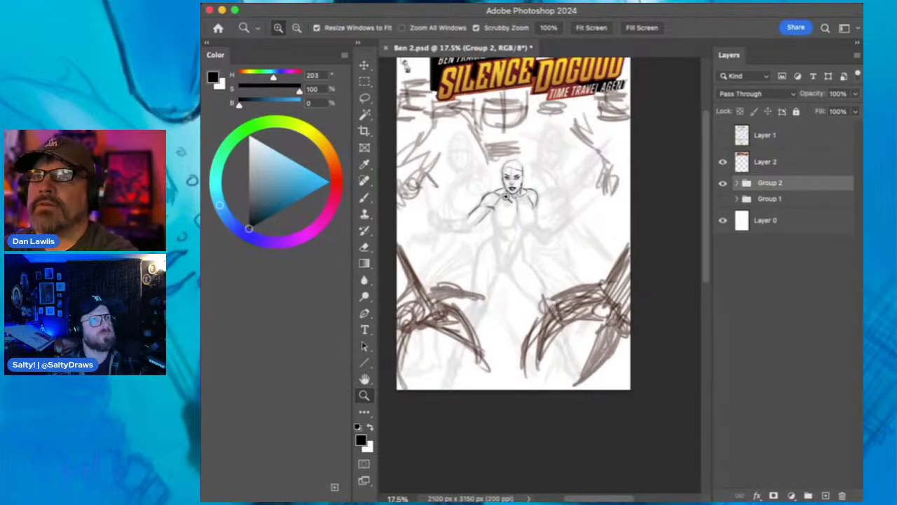
left_click_drag(513, 189, 547, 242)
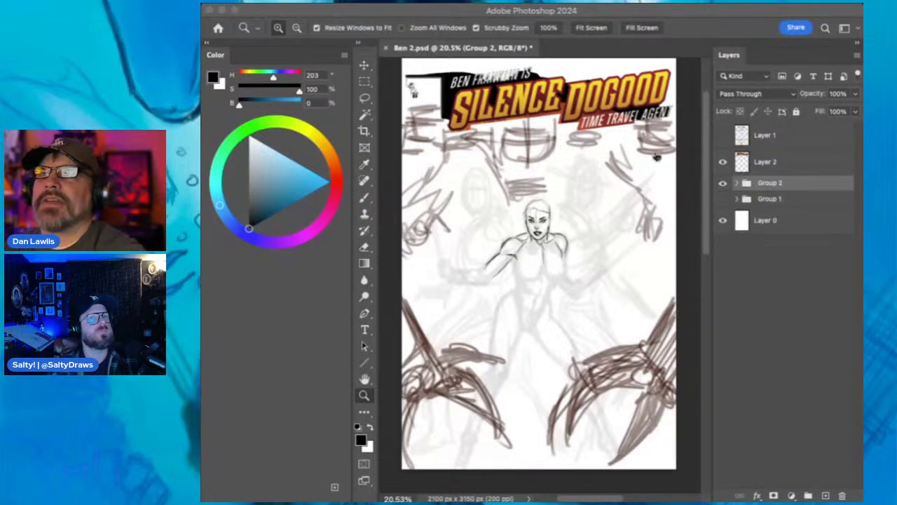
left_click(655, 14)
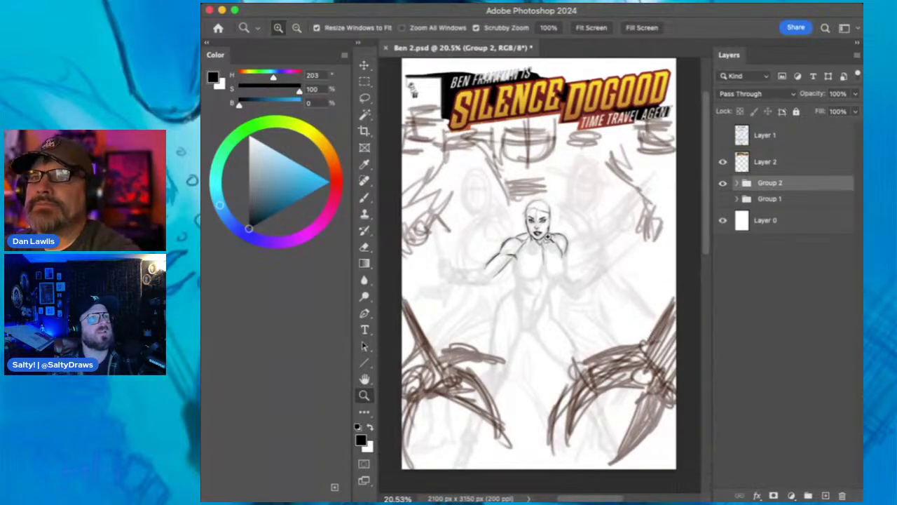
left_click_drag(526, 239, 590, 201)
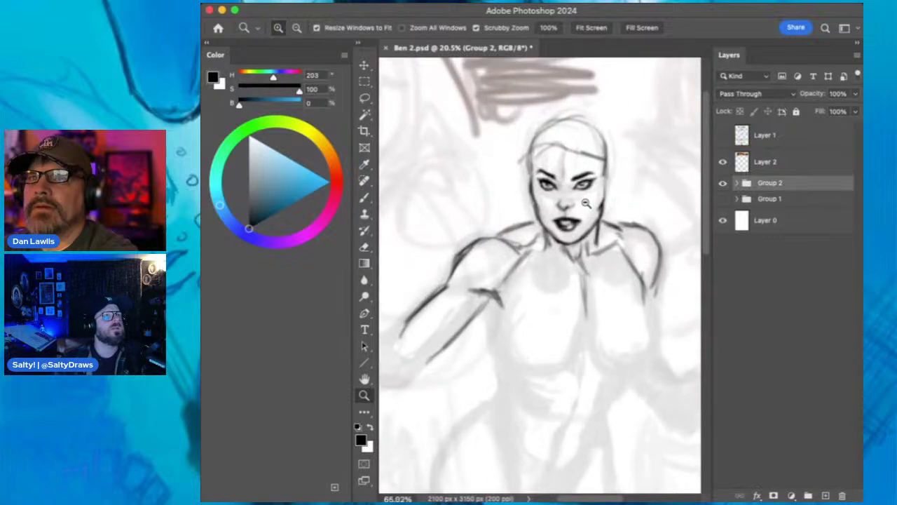
- Expand Group 2 and make Layer 12 active for drawing with the Brush
left_click(365, 198)
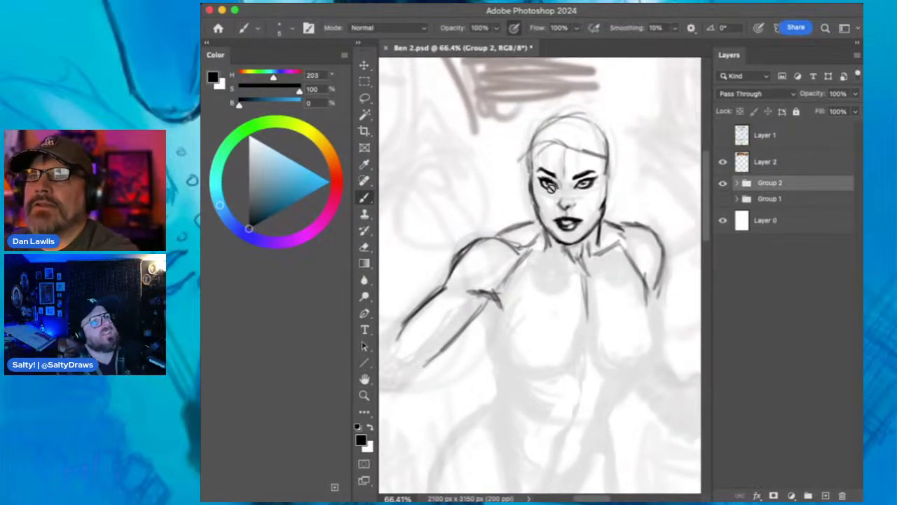
left_click(738, 182)
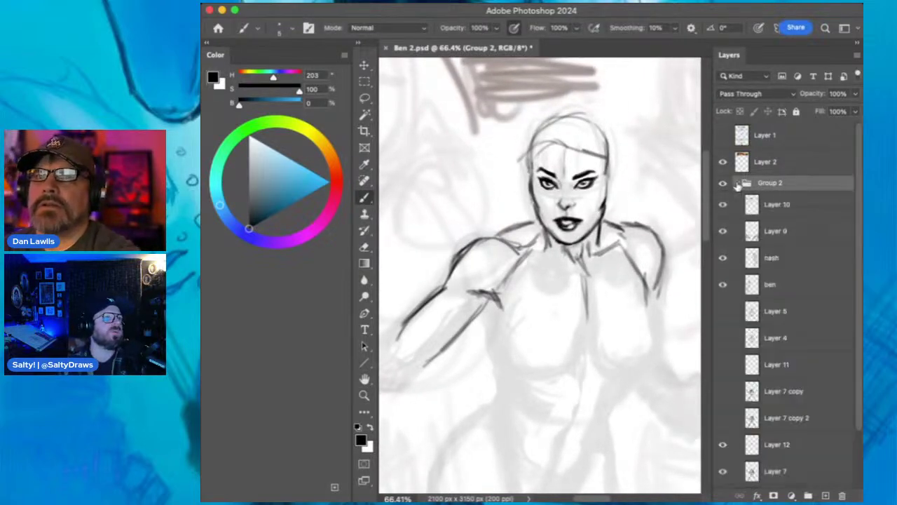
left_click(810, 444)
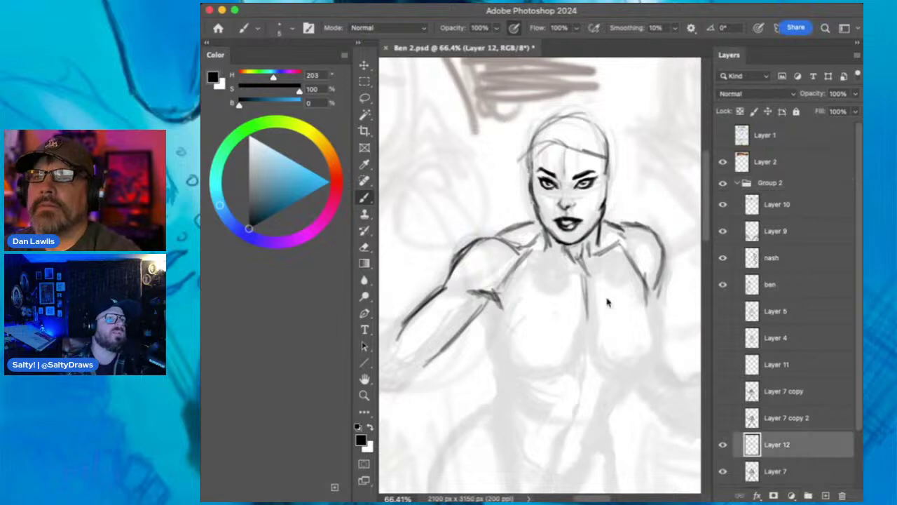
- Sketch the angular outer hair outline over the crown and down both sides of the face to the shoulders
left_click(364, 395)
mouse_move(594, 282)
left_mouse_down()
mouse_move(543, 320)
mouse_move(609, 290)
mouse_move(578, 275)
mouse_move(588, 270)
left_mouse_up()
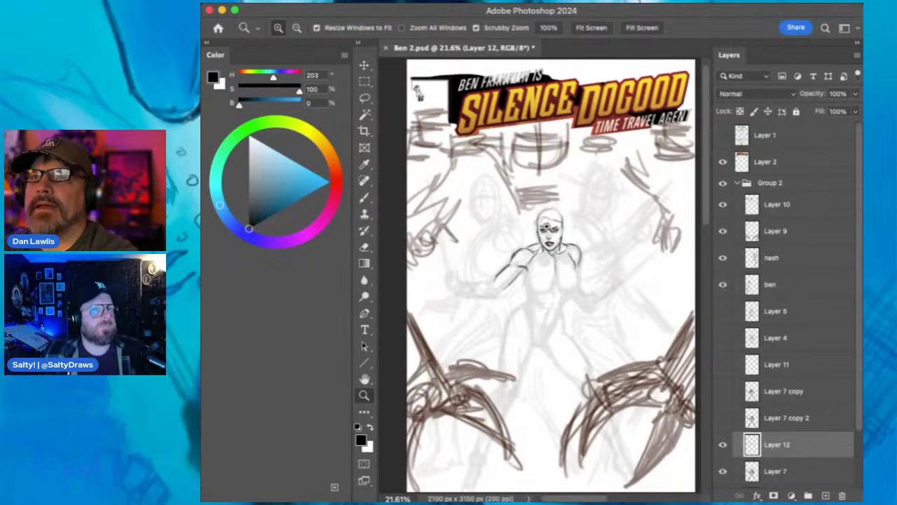
mouse_move(546, 225)
left_mouse_down()
mouse_move(600, 198)
mouse_move(582, 213)
mouse_move(547, 209)
mouse_move(593, 225)
mouse_move(566, 217)
mouse_move(593, 241)
left_mouse_up()
left_click(365, 199)
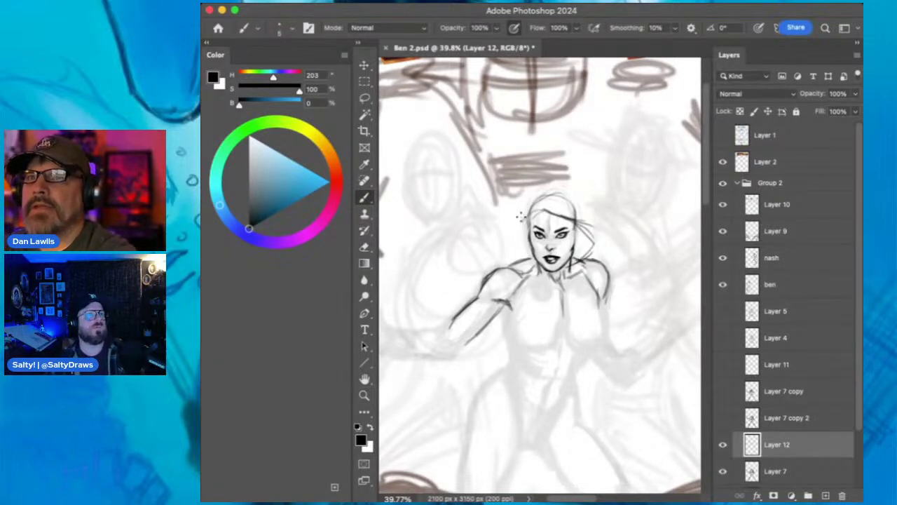
left_click_drag(514, 235, 499, 256)
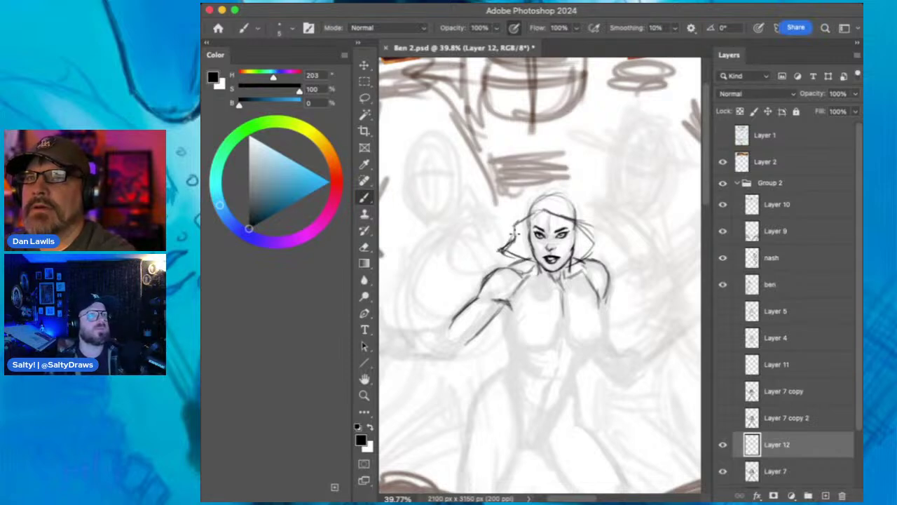
mouse_move(517, 207)
left_mouse_down()
mouse_move(560, 181)
mouse_move(551, 189)
mouse_move(570, 188)
mouse_move(599, 231)
left_mouse_up()
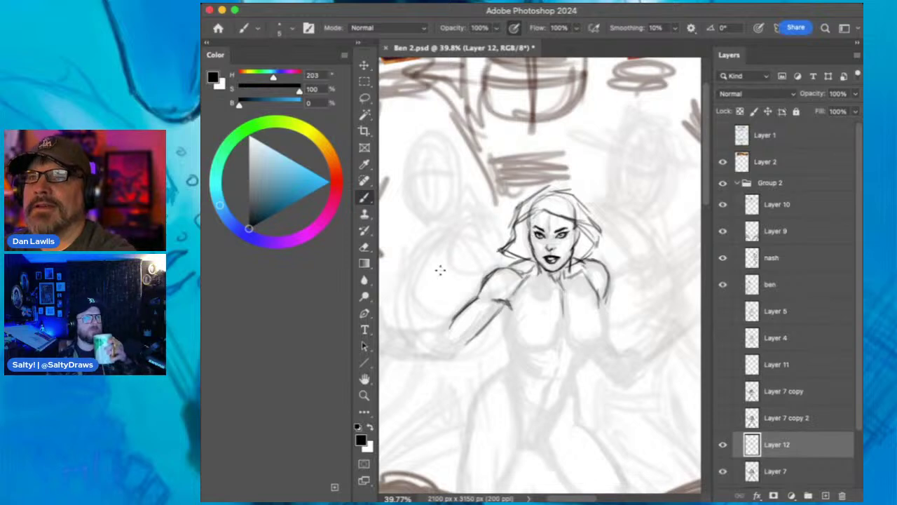
- Draw the ears on both sides of the face and darken the hairline across the forehead
left_click(365, 395)
mouse_move(561, 223)
left_mouse_down()
mouse_move(620, 236)
mouse_move(609, 231)
left_mouse_up()
key("b")
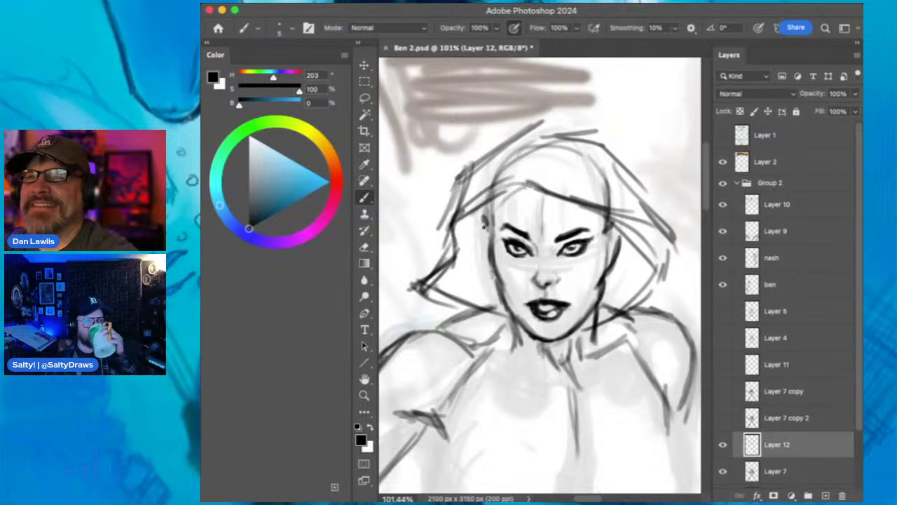
left_click_drag(489, 220, 489, 256)
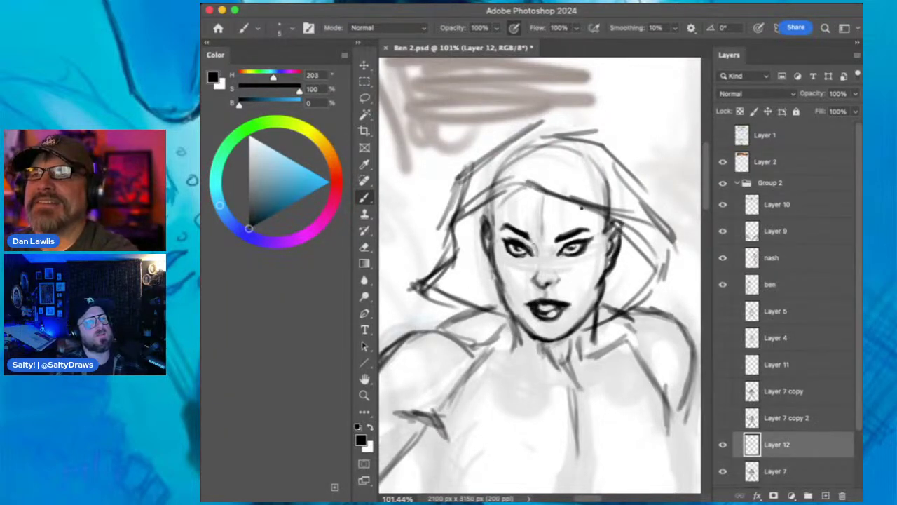
left_click_drag(519, 190, 479, 211)
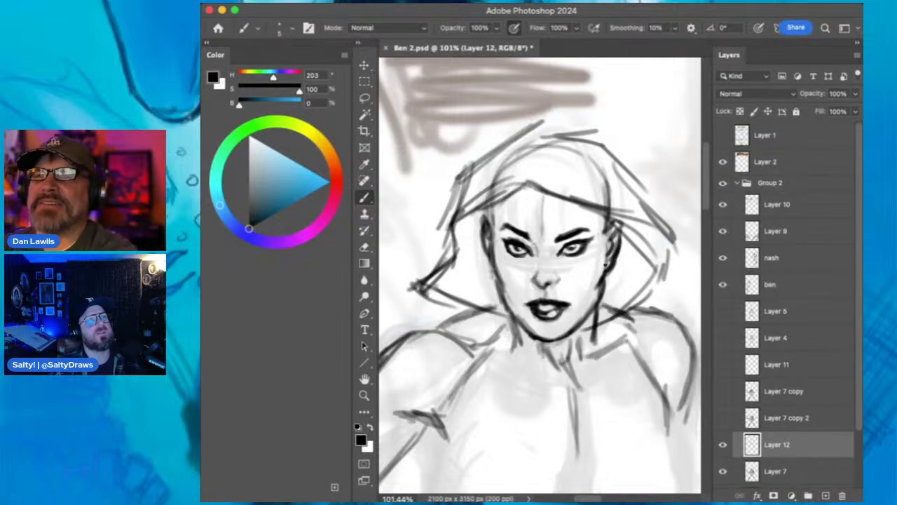
left_click_drag(605, 237, 603, 279)
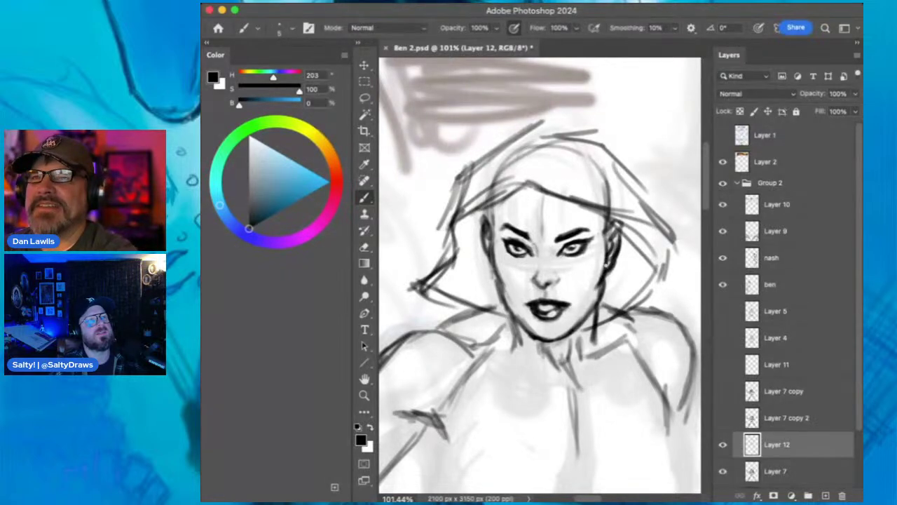
- Refine the lips and the eyebrow at the viewer's right, alternating between erasing stray edges and redrawing with the Brush
key("e")
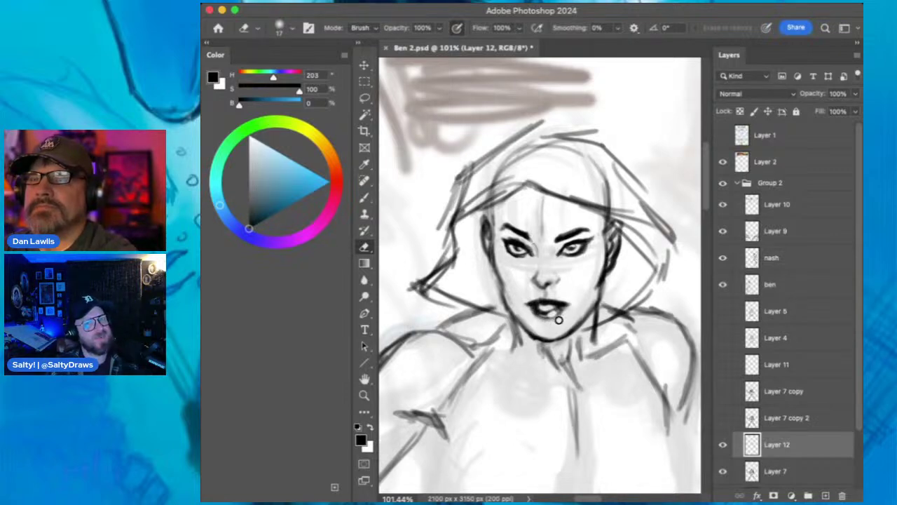
left_click(365, 197)
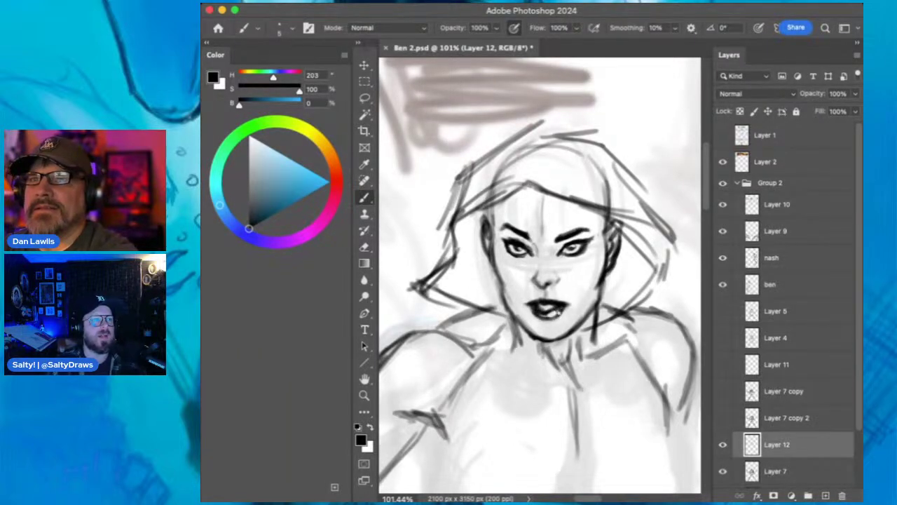
key("e")
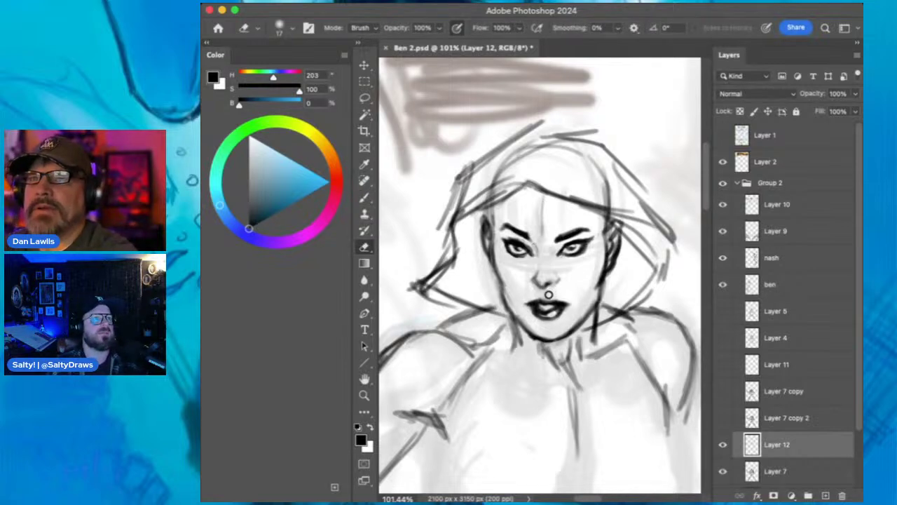
left_click(365, 199)
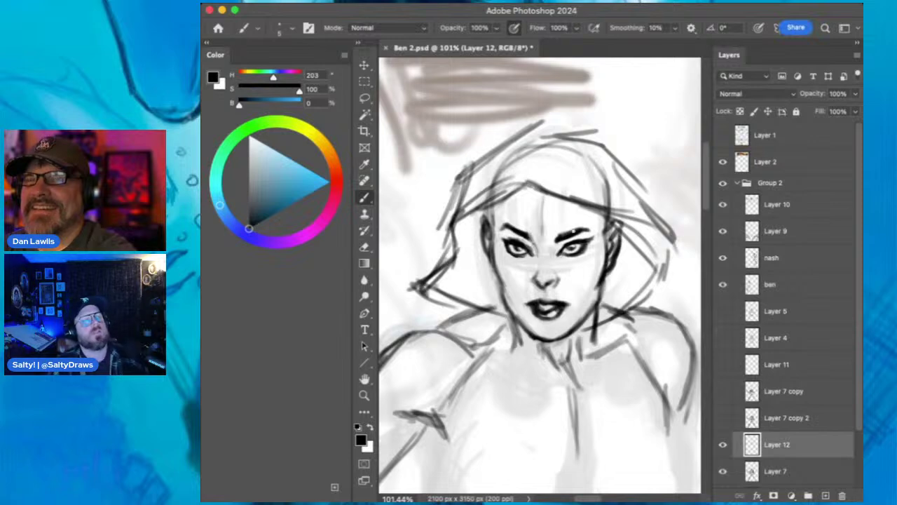
left_click(364, 246)
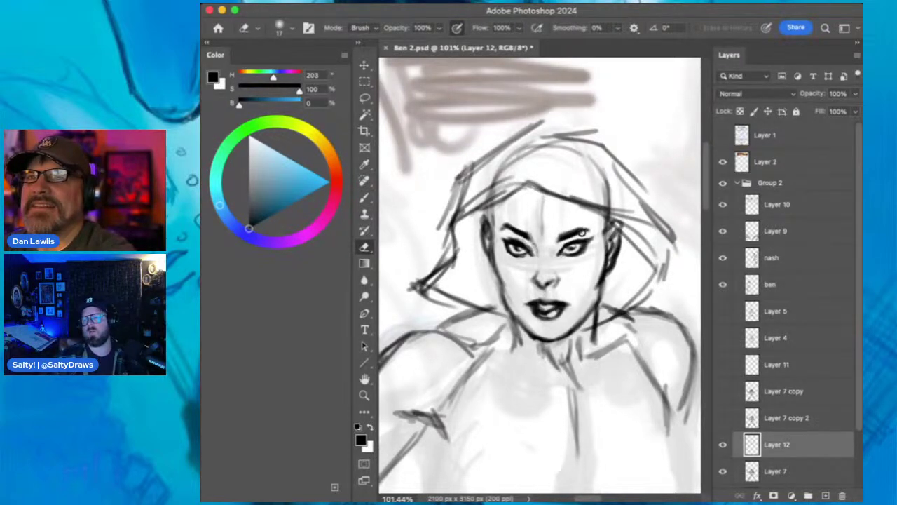
left_click(363, 197)
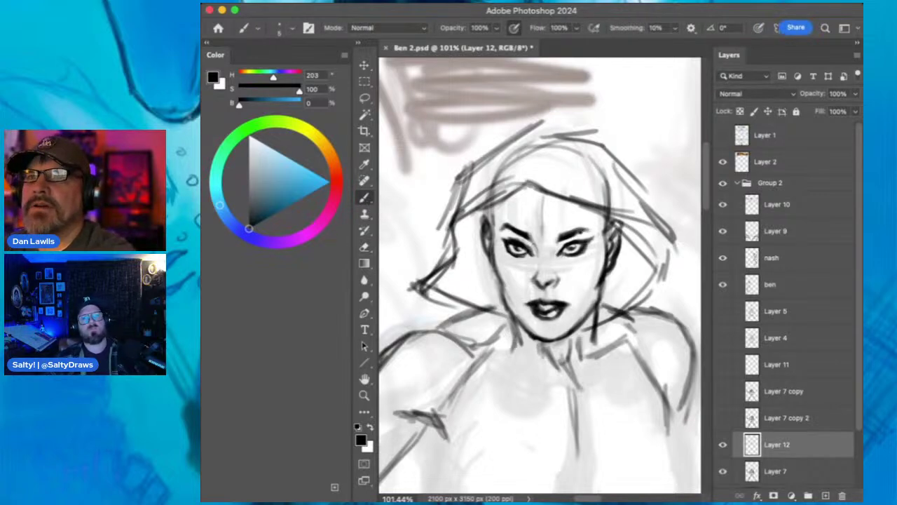
- Reduce the Eraser size to 5 and clean up the dark inner lines of both ears
left_click(363, 247)
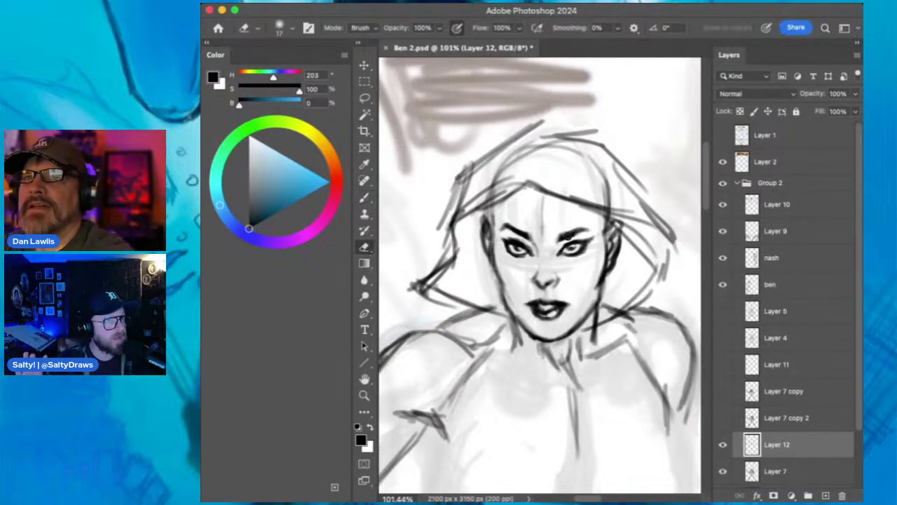
key("bracketleft")
key("bracketleft")
key("bracketleft")
key("bracketleft")
key("bracketleft")
key("bracketleft")
key("bracketleft")
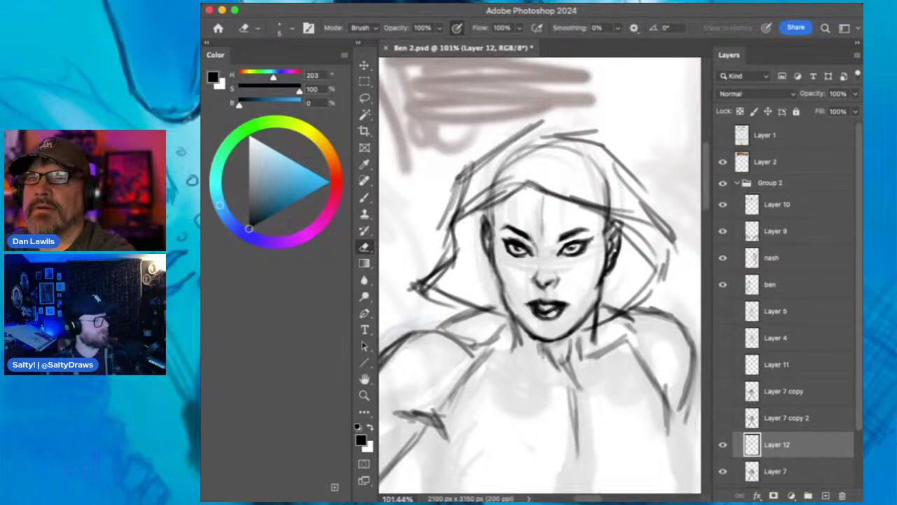
left_click_drag(614, 247, 614, 242)
left_click_drag(483, 220, 490, 233)
left_click_drag(611, 235, 609, 225)
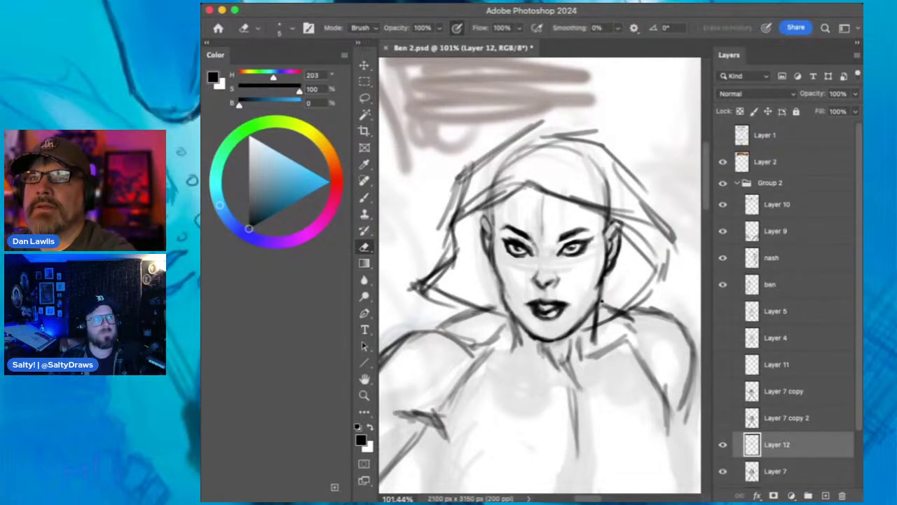
- Touch up the eye at the viewer's left and brush short strokes at the base of the neck and along the jaw
key("b")
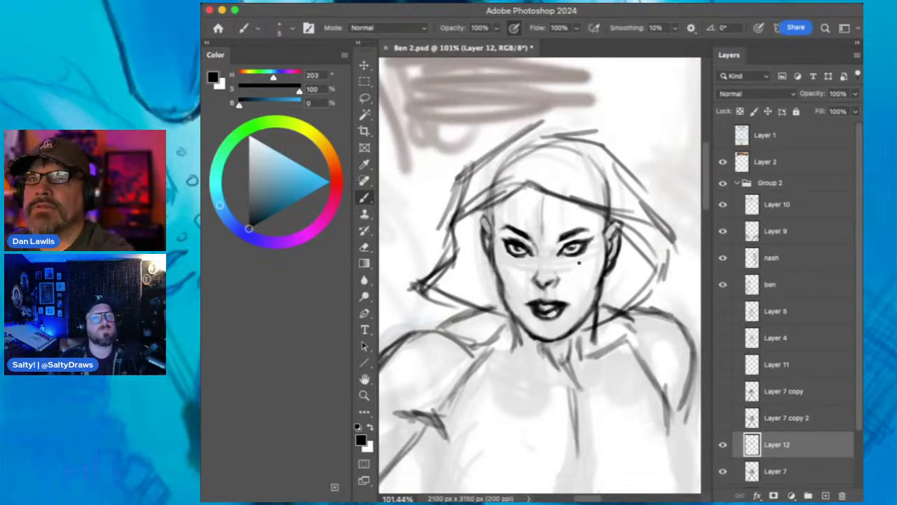
key("e")
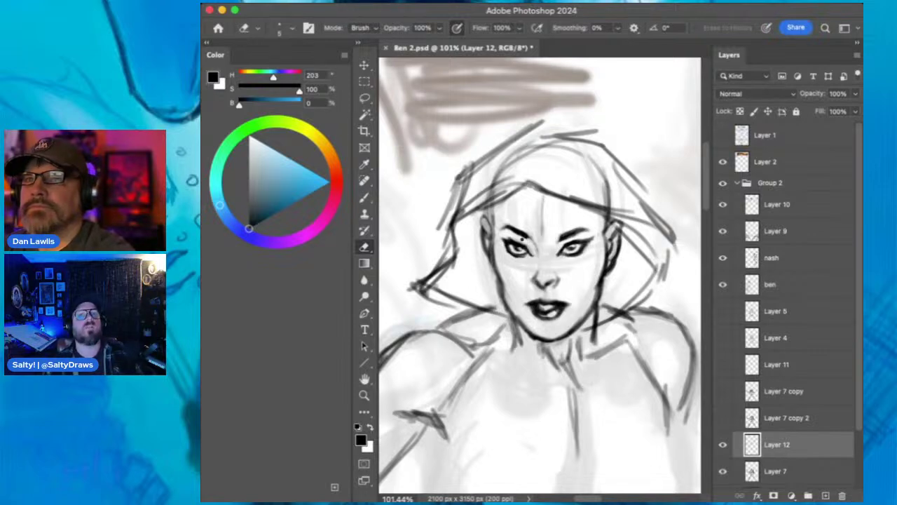
left_click(365, 198)
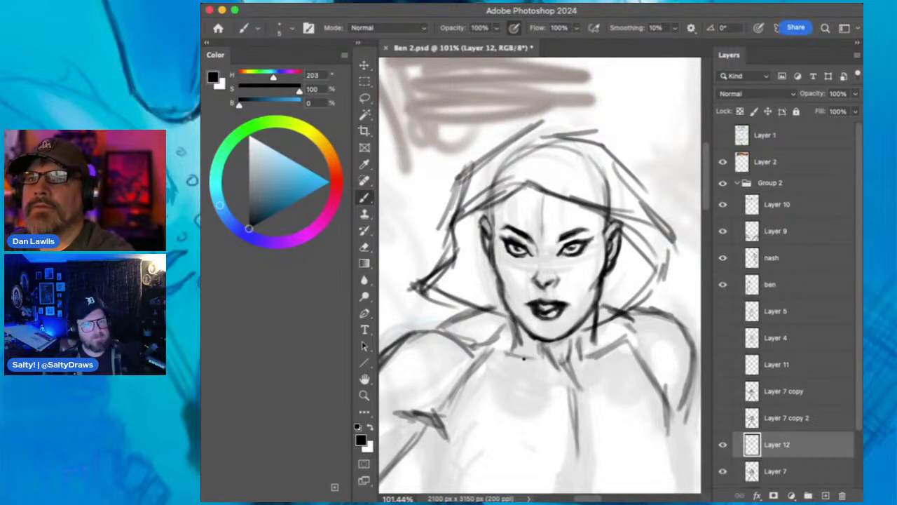
mouse_move(602, 316)
left_mouse_down()
mouse_move(608, 336)
mouse_move(579, 319)
mouse_move(596, 297)
left_mouse_up()
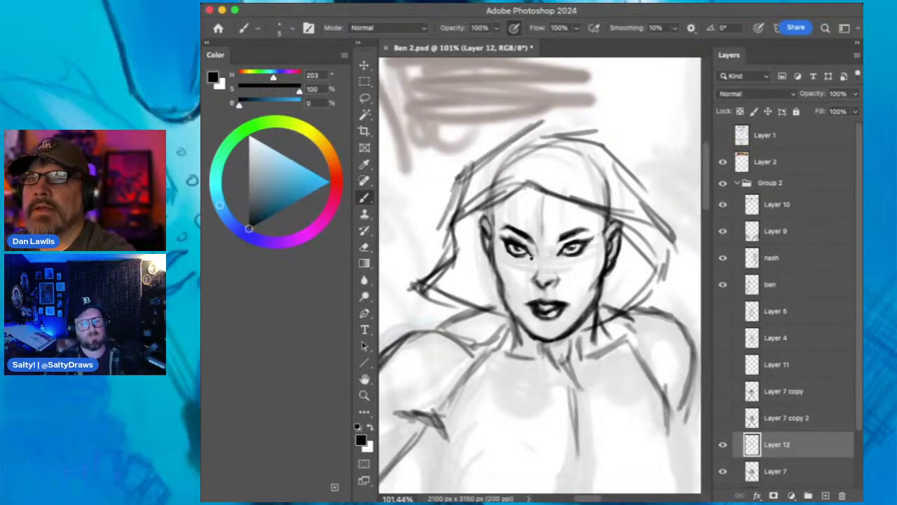
- Thin the jawline on both sides of the face with the Eraser and touch up the contour with the Brush
left_click(364, 248)
mouse_move(582, 328)
left_mouse_down()
mouse_move(594, 309)
mouse_move(571, 335)
mouse_move(531, 335)
mouse_move(568, 337)
left_mouse_up()
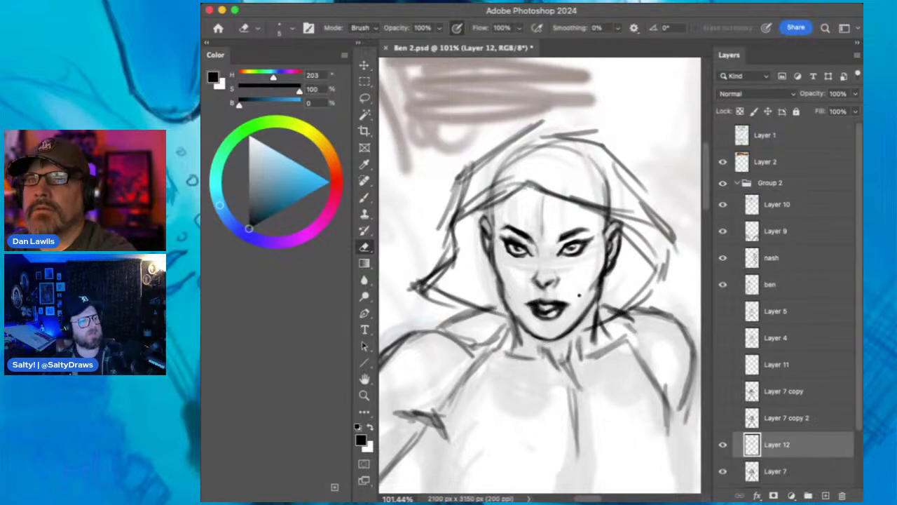
left_click_drag(592, 294, 571, 322)
left_click_drag(504, 290, 500, 283)
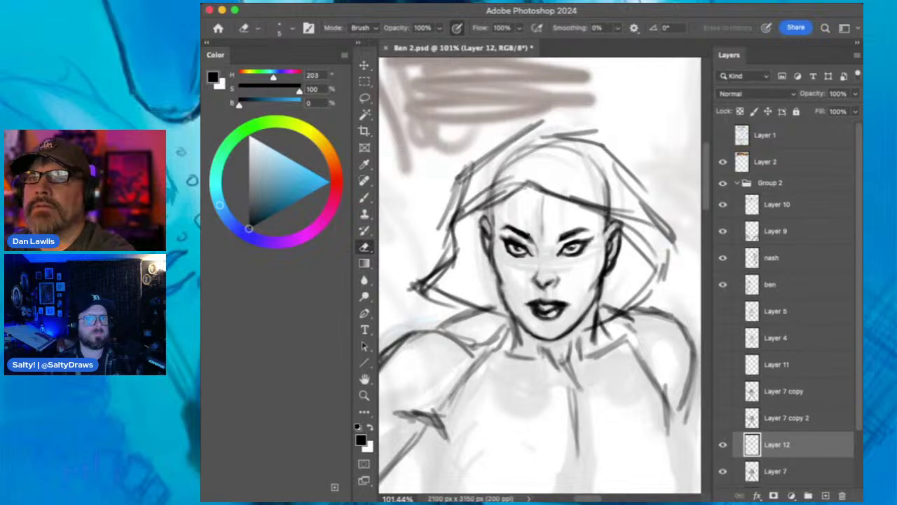
left_click(364, 197)
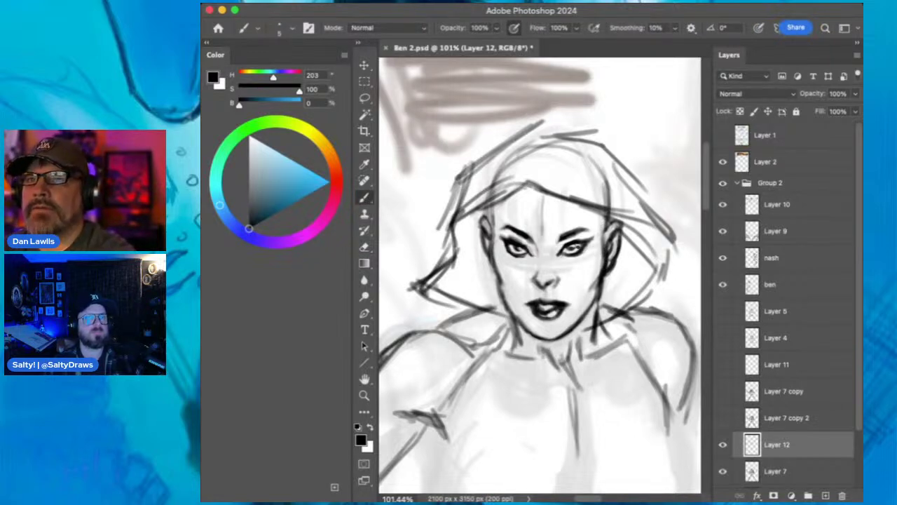
left_click(363, 246)
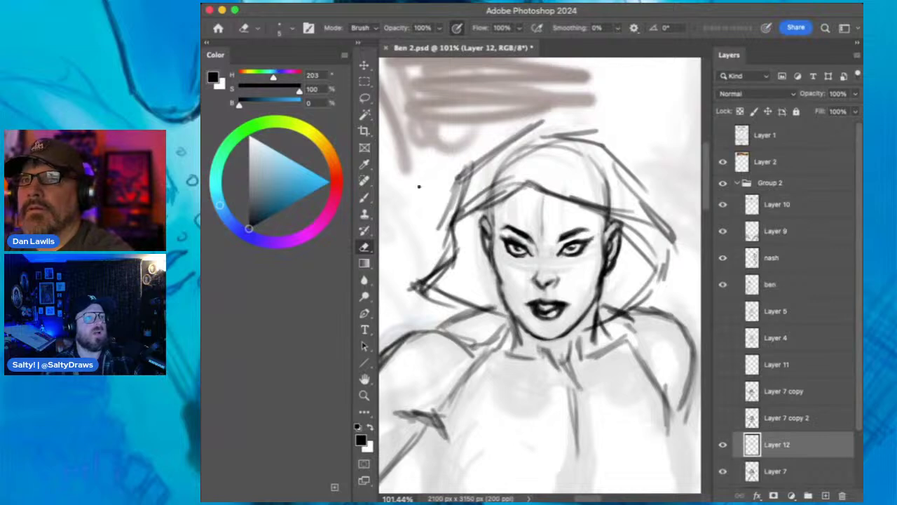
- Lasso the eye at the viewer's right, adjust its position slightly with the Move tool, and deselect it
left_click(364, 98)
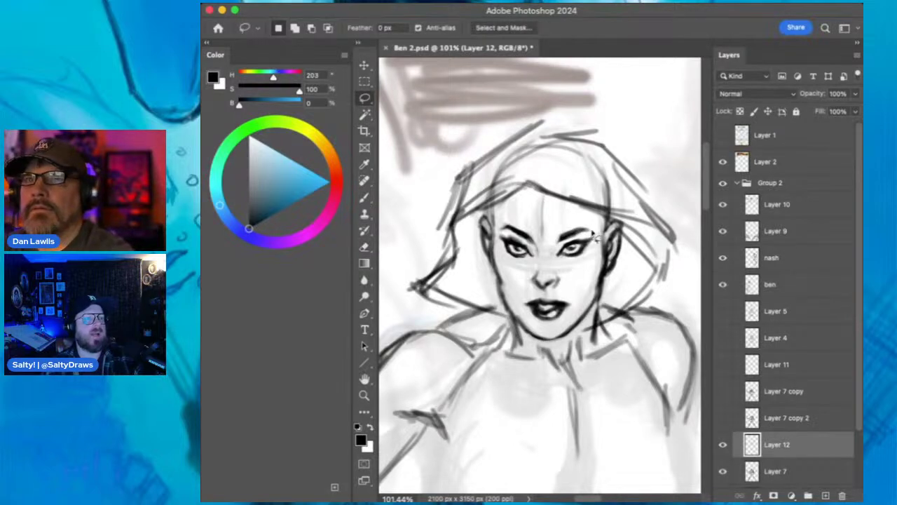
mouse_move(561, 254)
left_mouse_down()
mouse_move(578, 267)
mouse_move(599, 237)
mouse_move(550, 238)
mouse_move(601, 228)
left_mouse_up()
left_click(364, 65)
left_click(364, 66)
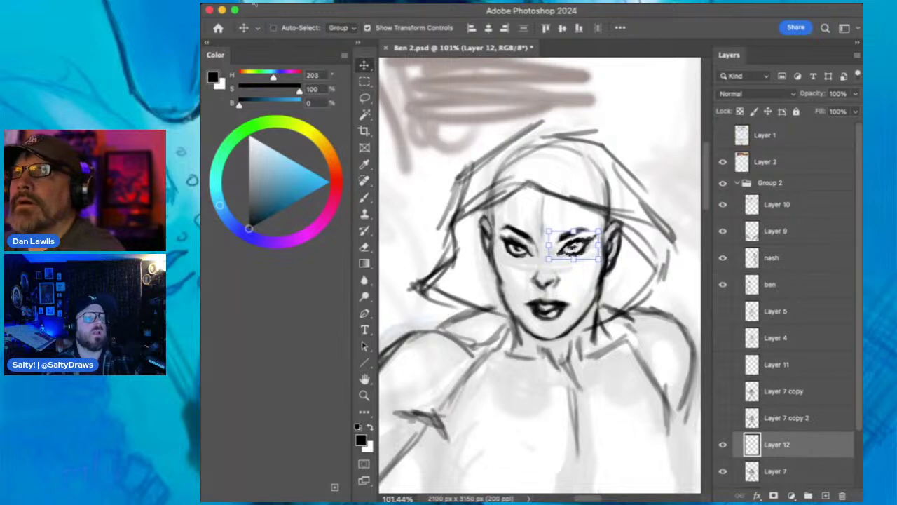
key("ctrl+d")
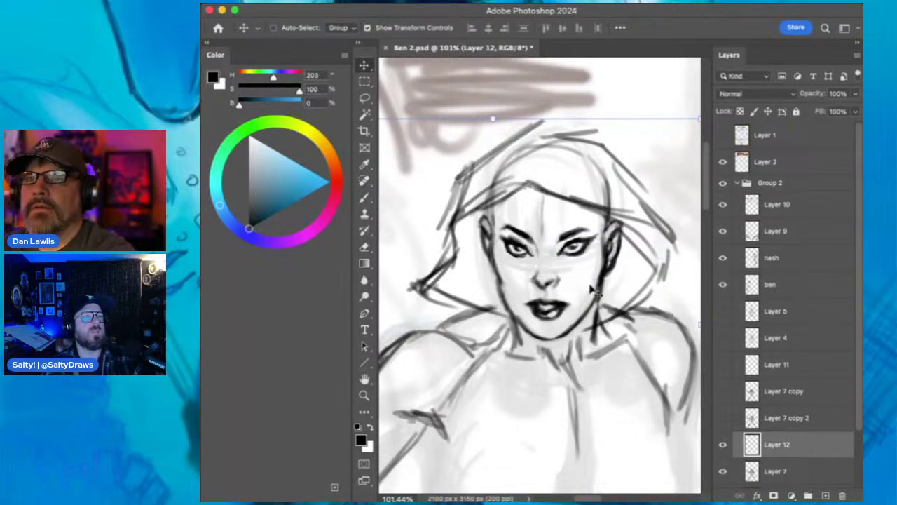
- Lasso the eye together with its eyebrow at the viewer's right, shift them slightly, and deselect
key("l")
mouse_move(570, 228)
left_mouse_down()
mouse_move(553, 244)
mouse_move(564, 265)
mouse_move(601, 254)
mouse_move(596, 230)
mouse_move(570, 223)
left_mouse_up()
key("v")
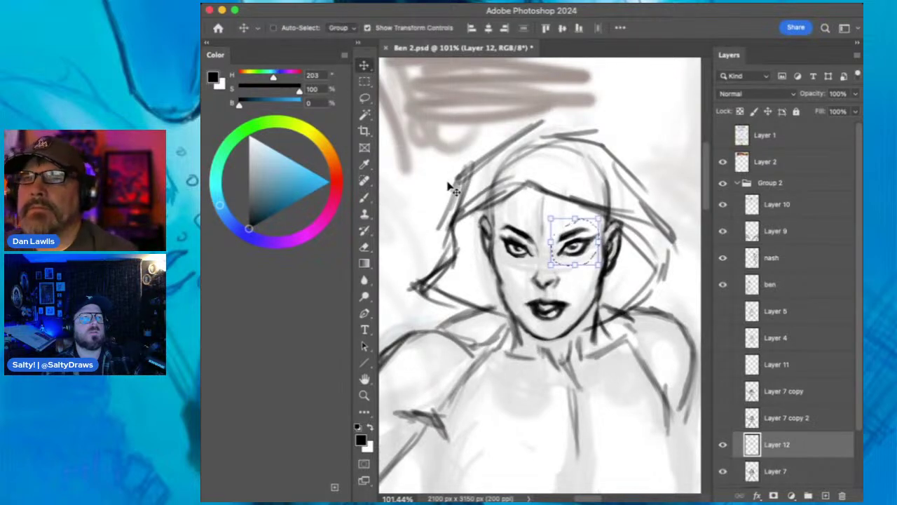
left_click_drag(448, 183, 448, 183)
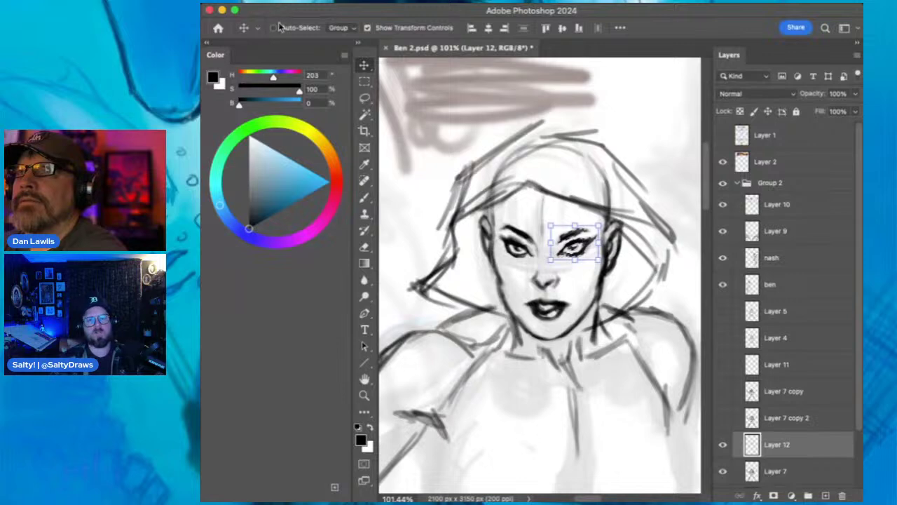
key("ctrl+d")
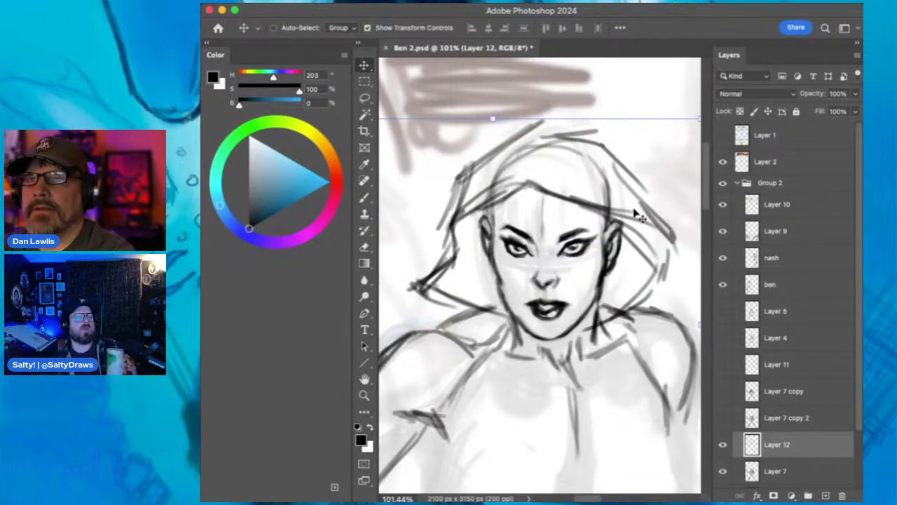
- Lasso the eye and eyebrow at the viewer's left, scale them to 105.57%, nudge them up 1 px, and deselect
left_click(364, 98)
mouse_move(540, 235)
left_mouse_down()
mouse_move(511, 217)
mouse_move(500, 221)
mouse_move(509, 267)
mouse_move(544, 256)
mouse_move(540, 234)
left_mouse_up()
key("v")
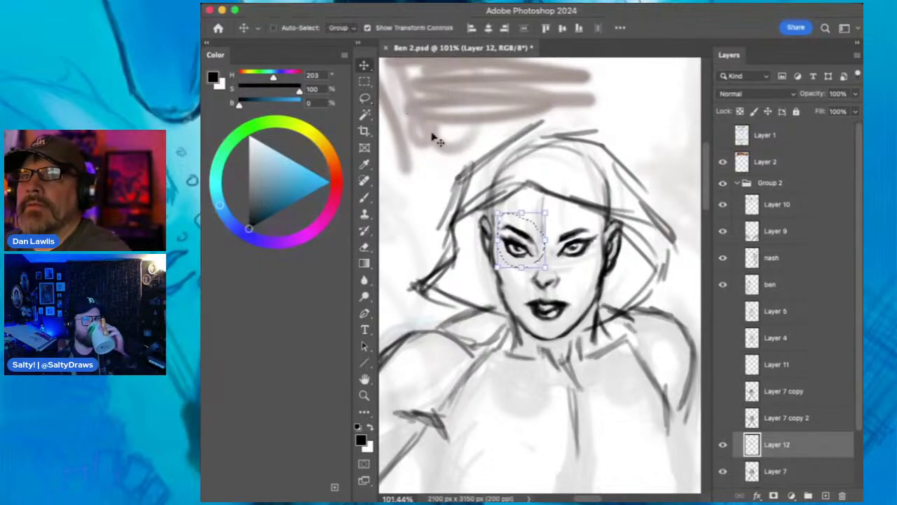
left_click(548, 240)
left_click_drag(549, 239, 554, 227)
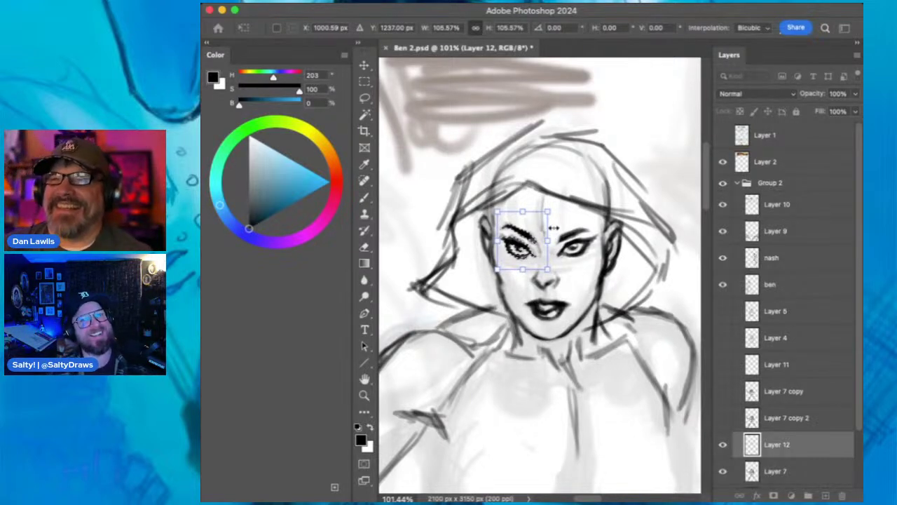
key("Up")
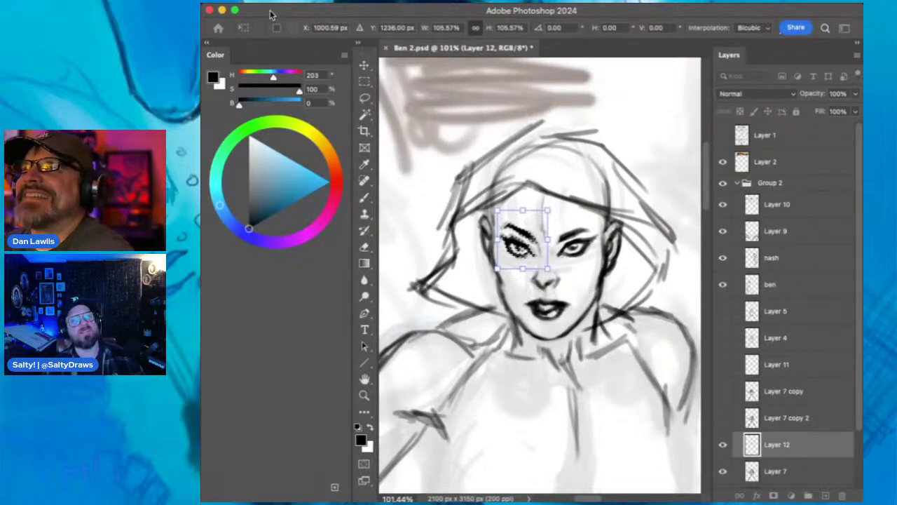
left_click(364, 65)
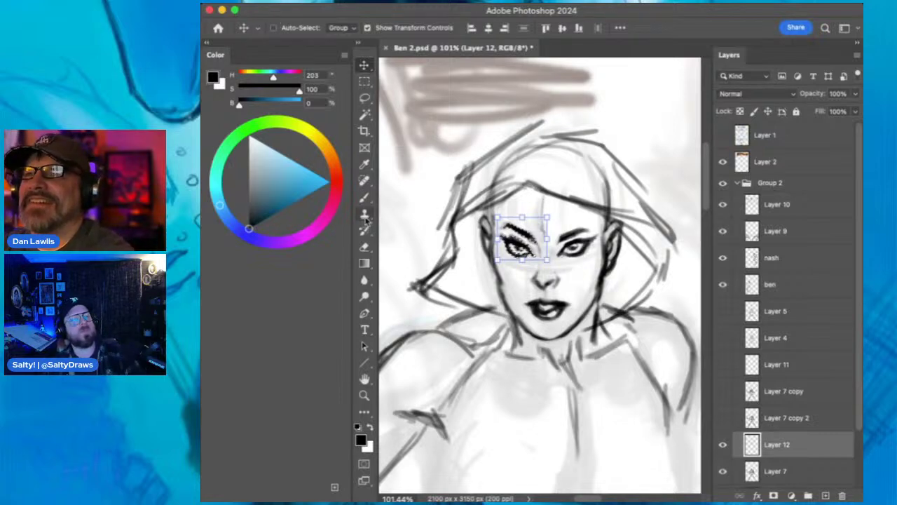
left_click(363, 394)
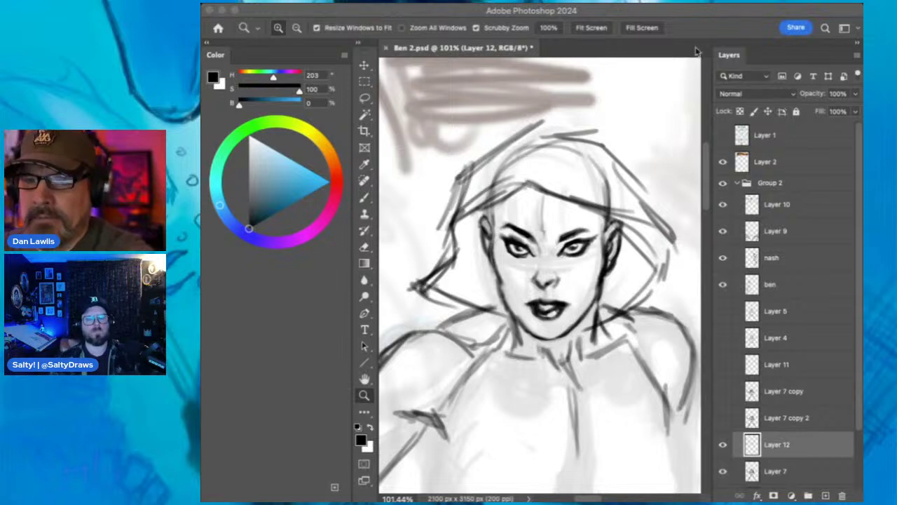
left_click(683, 20)
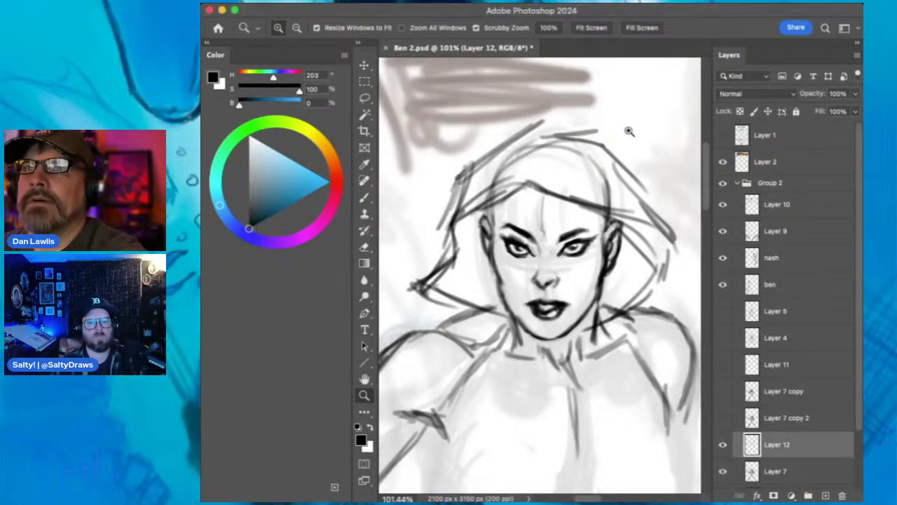
left_click(364, 197)
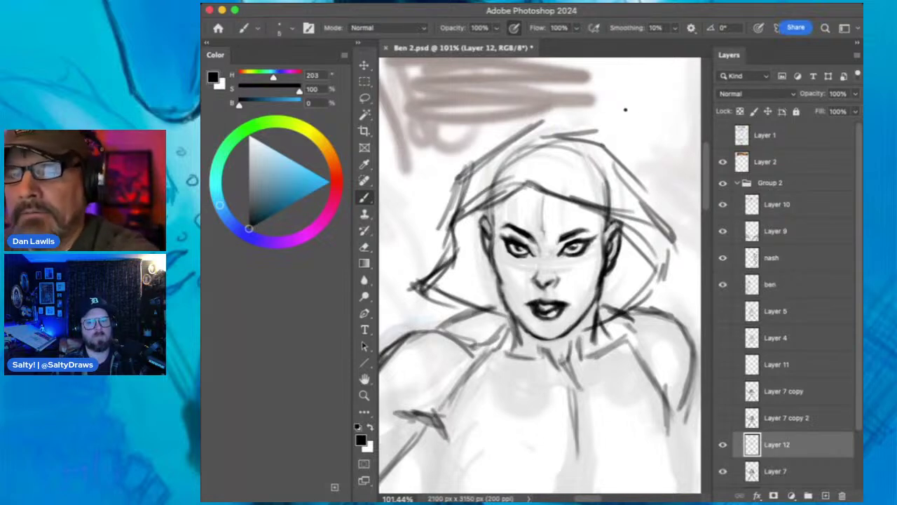
mouse_move(613, 88)
left_mouse_down()
mouse_move(615, 110)
mouse_move(653, 166)
mouse_move(613, 86)
left_mouse_up()
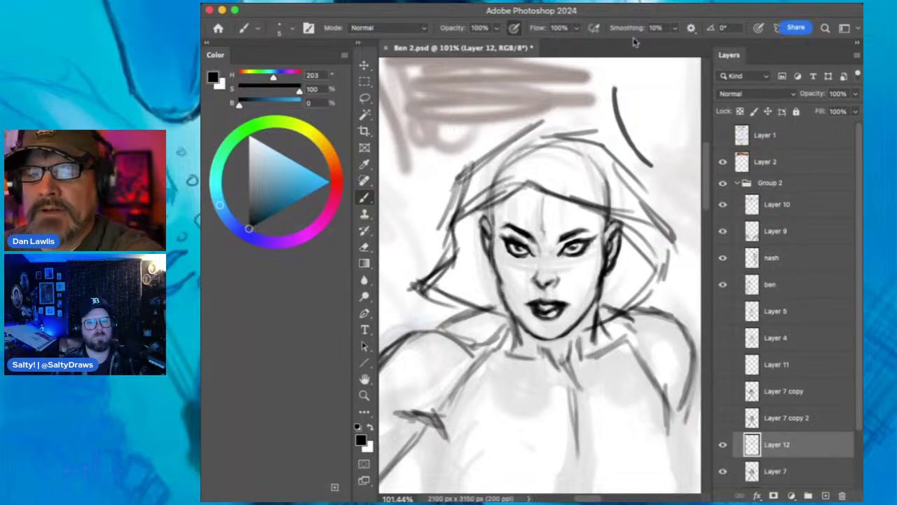
left_click(364, 98)
mouse_move(621, 76)
left_mouse_down()
mouse_move(606, 111)
mouse_move(624, 145)
mouse_move(646, 173)
mouse_move(664, 166)
mouse_move(635, 92)
mouse_move(611, 72)
left_mouse_up()
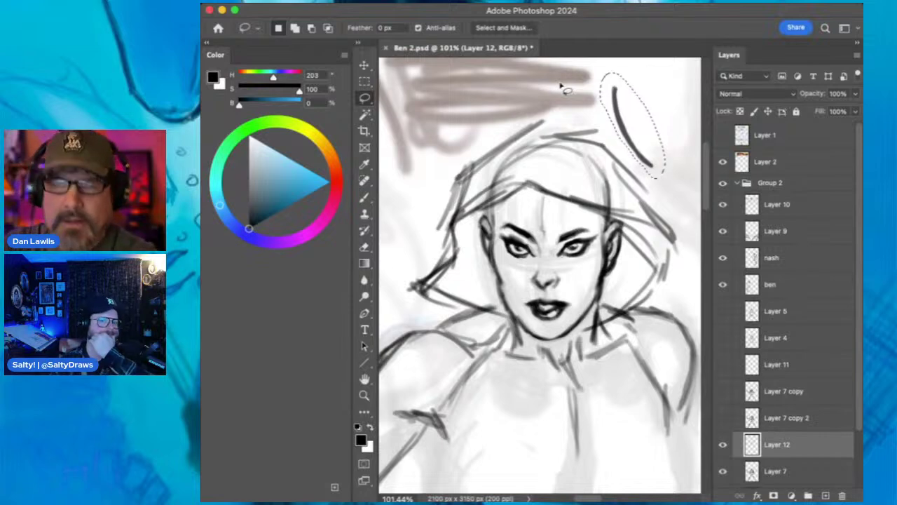
key("Delete")
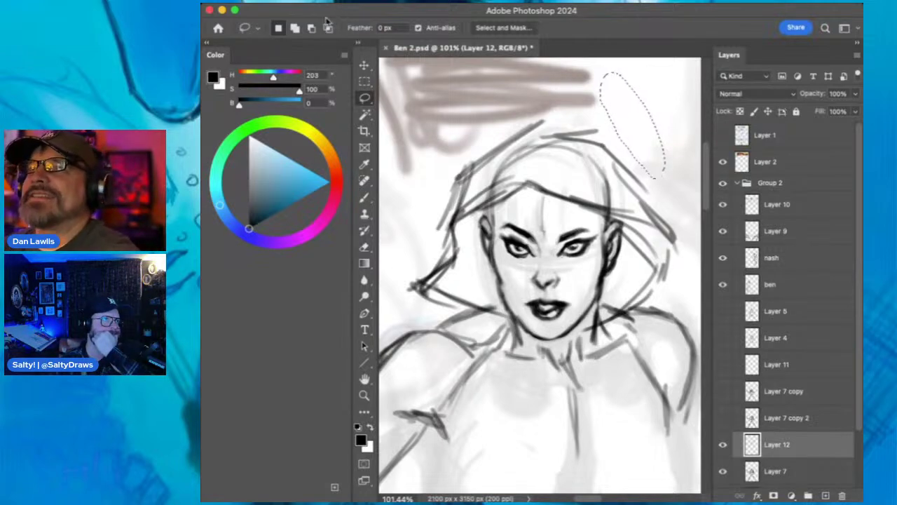
- Clear the lasso selection and touch up the woman's facial outline on Layer 12, erasing slightly along the jaw below the ear
left_click(364, 197)
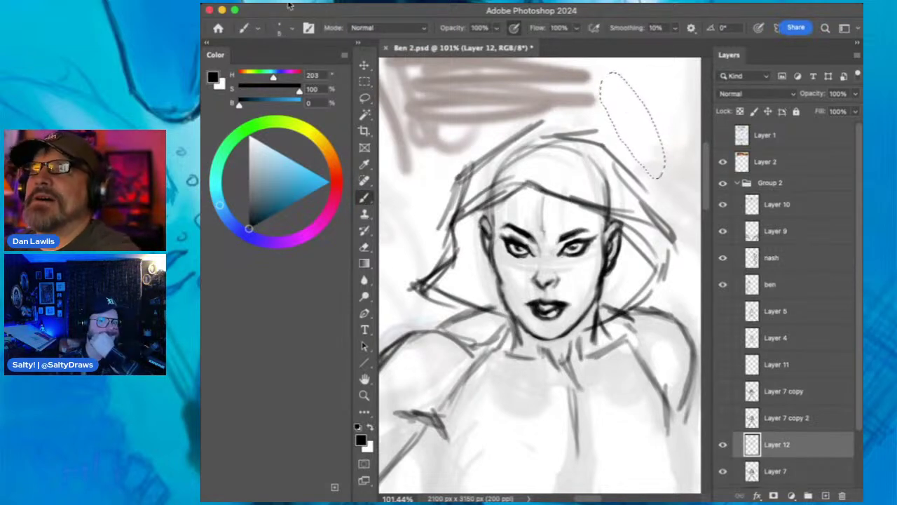
key("super+d")
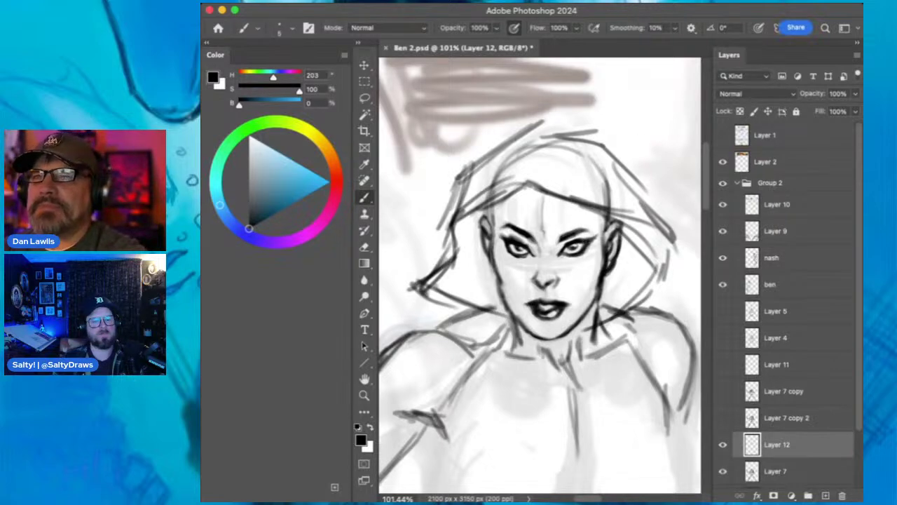
left_click_drag(592, 231, 588, 233)
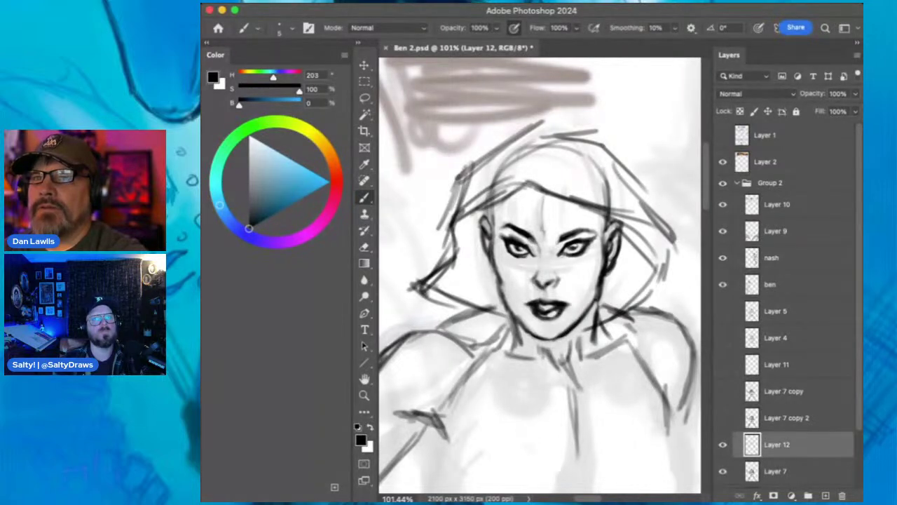
left_click_drag(519, 320, 512, 321)
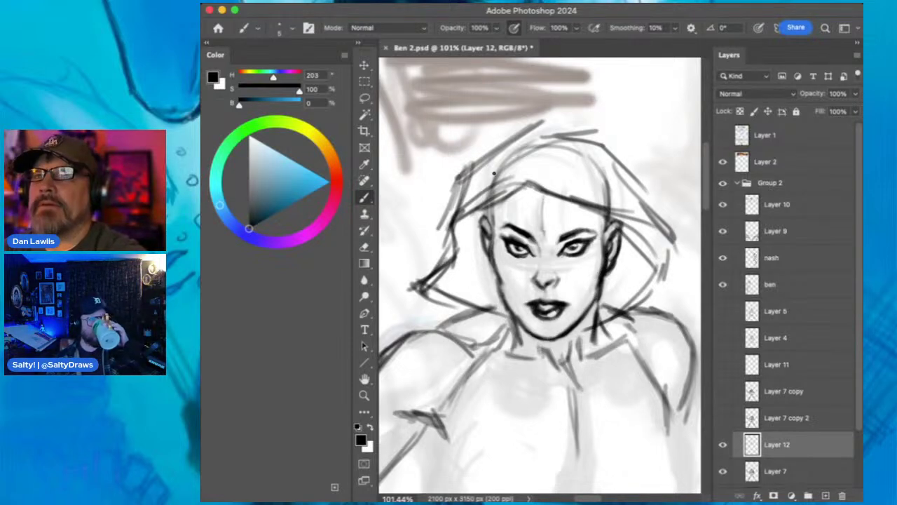
key("e")
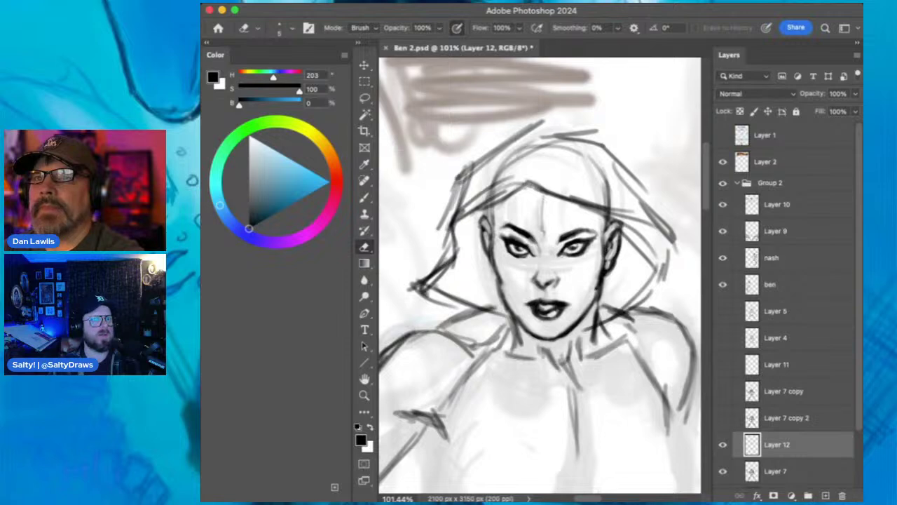
left_click_drag(601, 298, 602, 284)
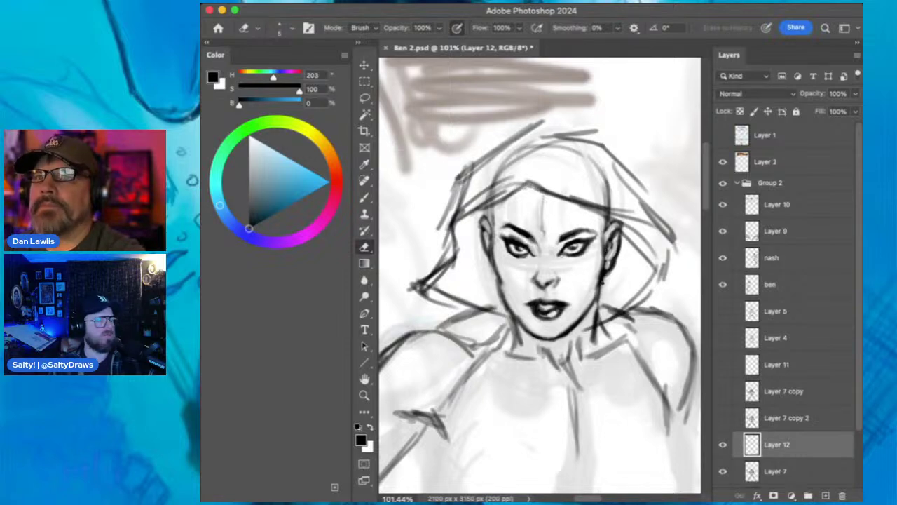
- Darken the sides of the neck, the throat and the collarbone lines with the Brush tool
key("b")
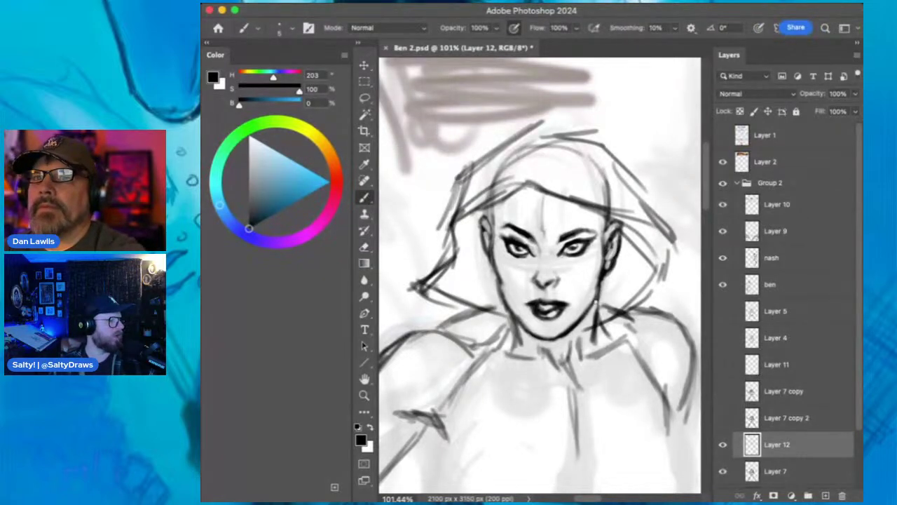
left_click_drag(597, 290, 595, 319)
mouse_move(520, 328)
left_mouse_down()
mouse_move(562, 353)
mouse_move(551, 343)
mouse_move(565, 360)
mouse_move(575, 330)
mouse_move(575, 341)
mouse_move(600, 351)
left_mouse_up()
left_click_drag(594, 322, 599, 351)
mouse_move(494, 344)
left_mouse_down()
mouse_move(506, 328)
mouse_move(503, 303)
mouse_move(440, 329)
left_mouse_up()
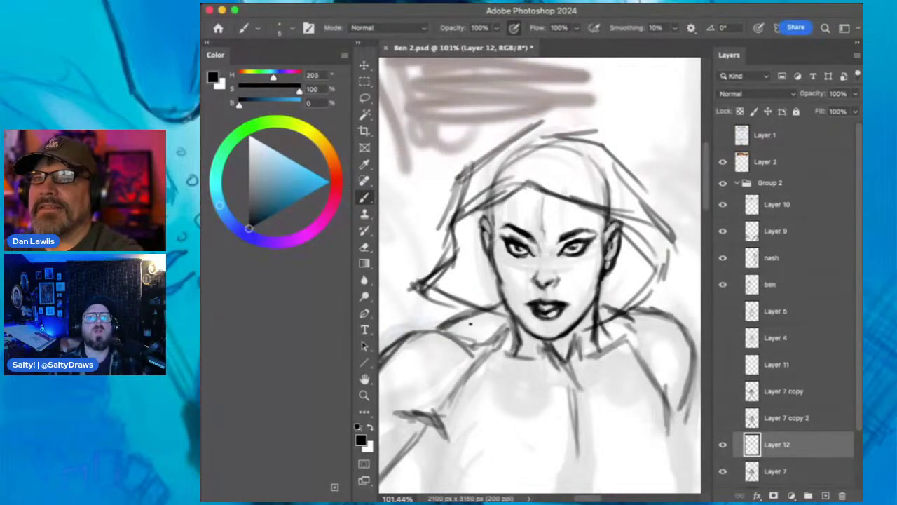
- Strengthen the shoulder contours and the line running from the shoulder down to the armpit
left_click_drag(626, 304, 666, 310)
left_click_drag(629, 335, 649, 360)
left_click_drag(496, 359, 473, 380)
mouse_move(477, 352)
left_mouse_down()
mouse_move(447, 403)
mouse_move(473, 376)
left_mouse_up()
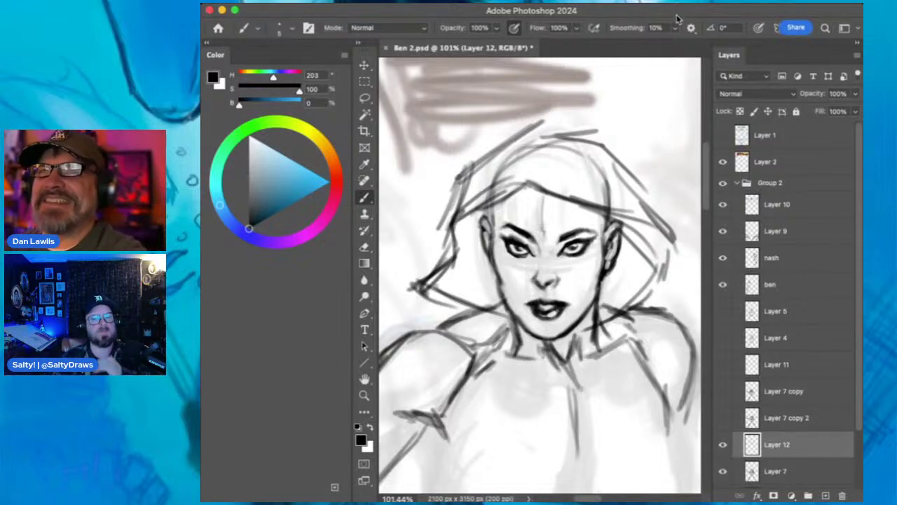
- Brush in the chest contours and the centre line of the torso over the faint underdrawing
key("z")
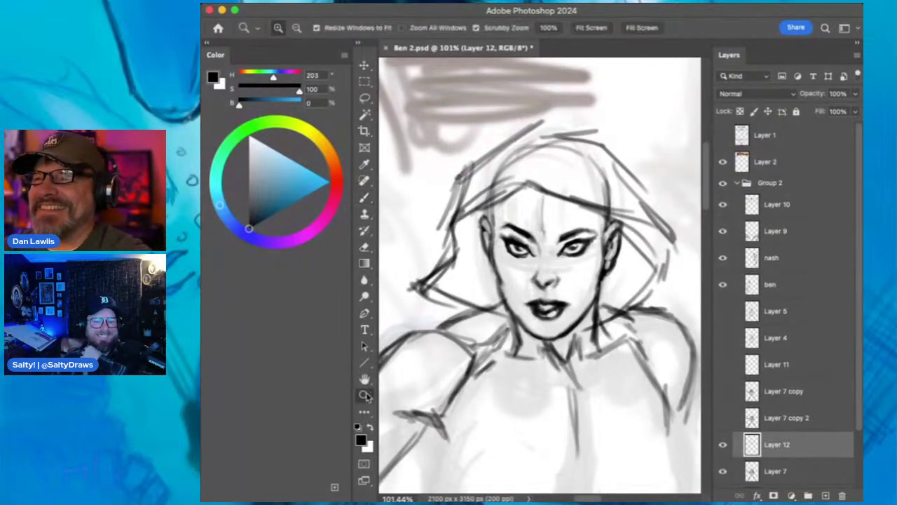
mouse_move(579, 315)
left_mouse_down()
mouse_move(567, 339)
mouse_move(575, 298)
mouse_move(560, 237)
mouse_move(575, 233)
mouse_move(553, 227)
left_mouse_up()
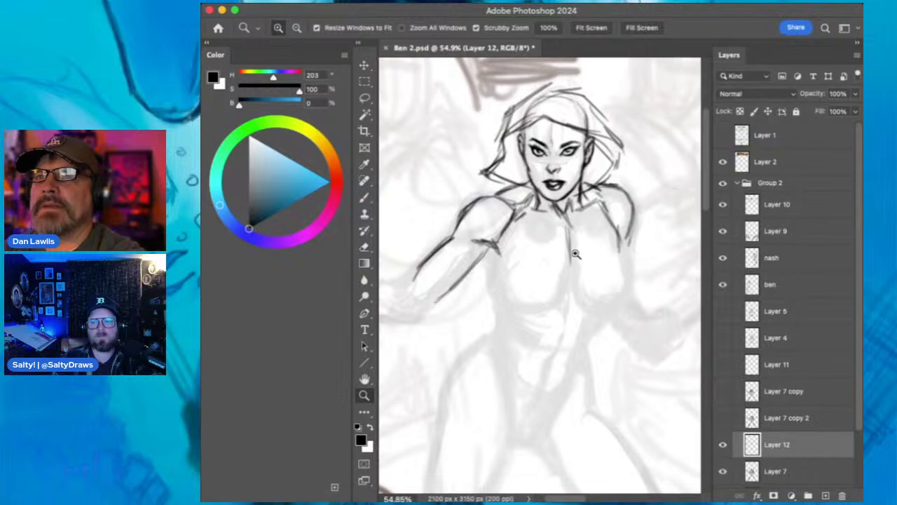
left_click(363, 199)
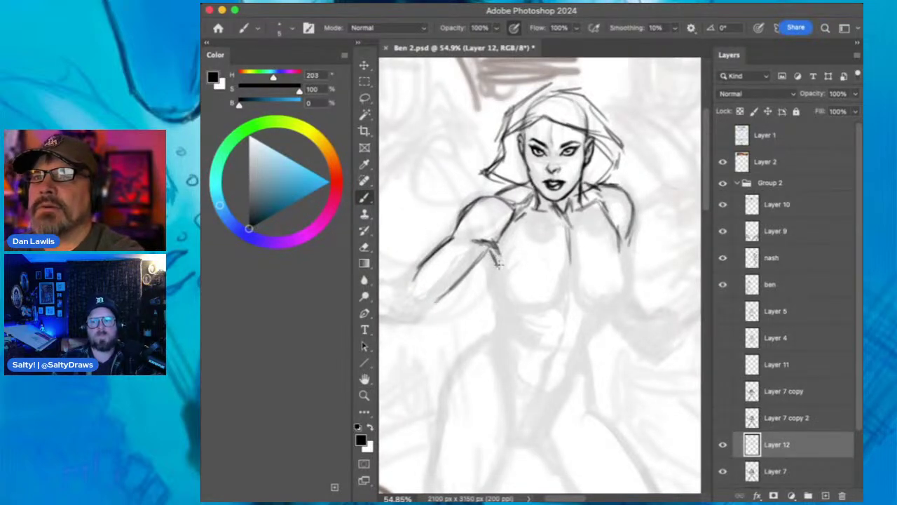
left_click_drag(495, 260, 517, 322)
mouse_move(497, 250)
left_mouse_down()
mouse_move(515, 299)
mouse_move(546, 303)
mouse_move(528, 304)
mouse_move(566, 291)
mouse_move(544, 304)
mouse_move(579, 280)
mouse_move(593, 301)
mouse_move(595, 291)
mouse_move(584, 289)
mouse_move(611, 303)
mouse_move(627, 294)
mouse_move(619, 304)
mouse_move(632, 278)
mouse_move(618, 246)
mouse_move(630, 266)
mouse_move(630, 258)
mouse_move(632, 294)
mouse_move(634, 282)
mouse_move(629, 295)
mouse_move(564, 330)
left_mouse_up()
left_click_drag(607, 297, 604, 310)
left_click_drag(611, 275, 602, 312)
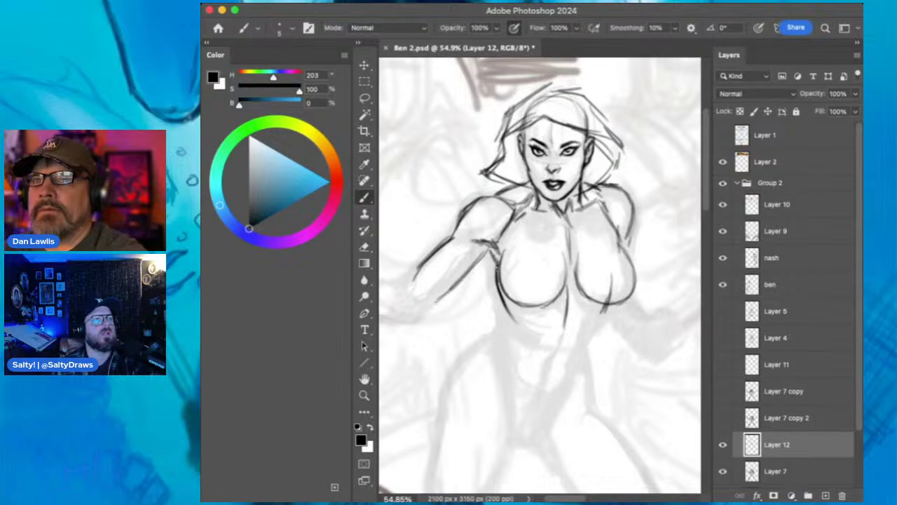
- Draw the ribcage and waist contours on both sides of the torso and add the navel line
left_click_drag(499, 271, 511, 306)
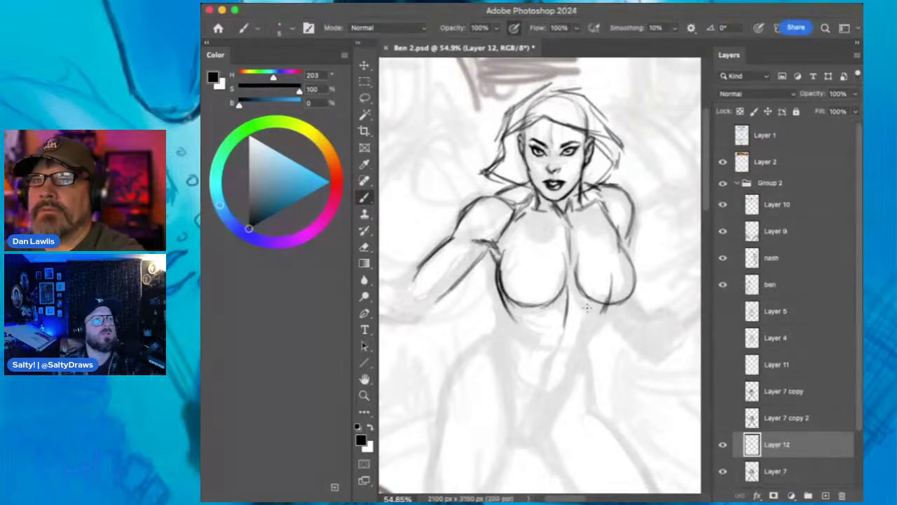
left_click_drag(600, 315, 608, 302)
left_click_drag(500, 295, 513, 314)
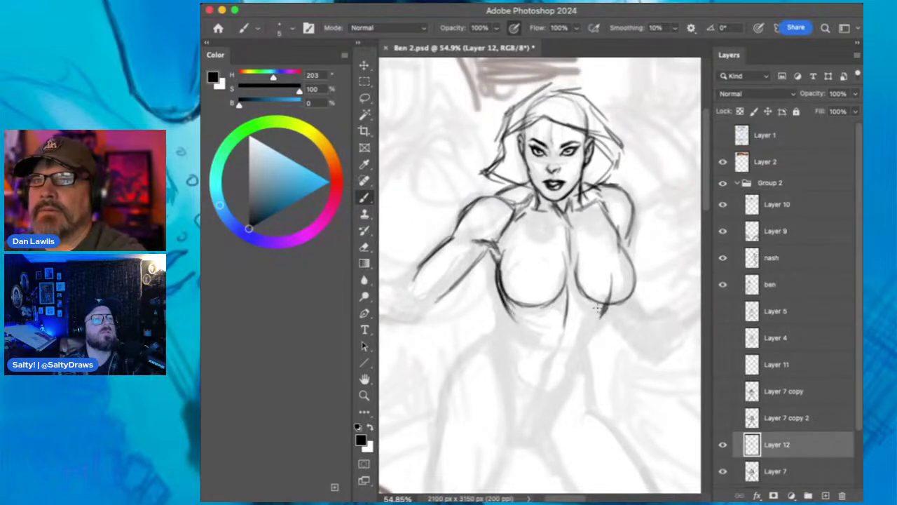
left_click_drag(601, 309, 586, 334)
mouse_move(546, 364)
left_mouse_down()
mouse_move(560, 335)
mouse_move(543, 378)
left_mouse_up()
left_click_drag(588, 333, 575, 357)
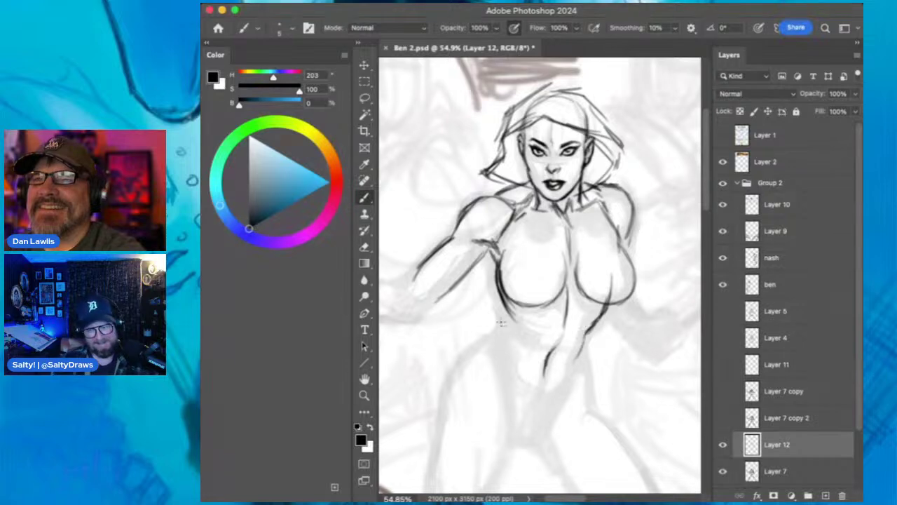
left_click_drag(502, 296, 504, 353)
mouse_move(506, 313)
left_mouse_down()
mouse_move(496, 339)
mouse_move(502, 324)
mouse_move(503, 353)
left_mouse_up()
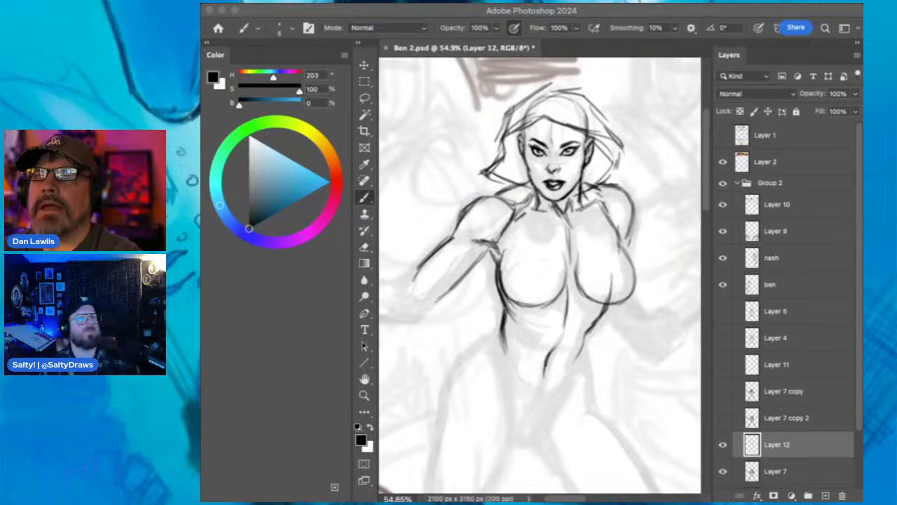
- Sketch the lowered forearm with its wristband and clenched fist beside the waist
key("super+minus")
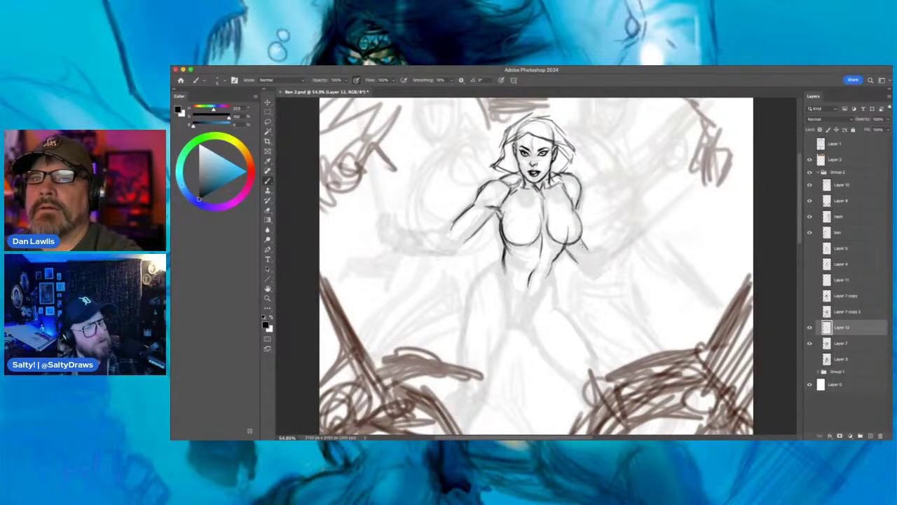
mouse_move(579, 258)
left_mouse_down()
mouse_move(598, 246)
mouse_move(607, 262)
mouse_move(597, 254)
left_mouse_up()
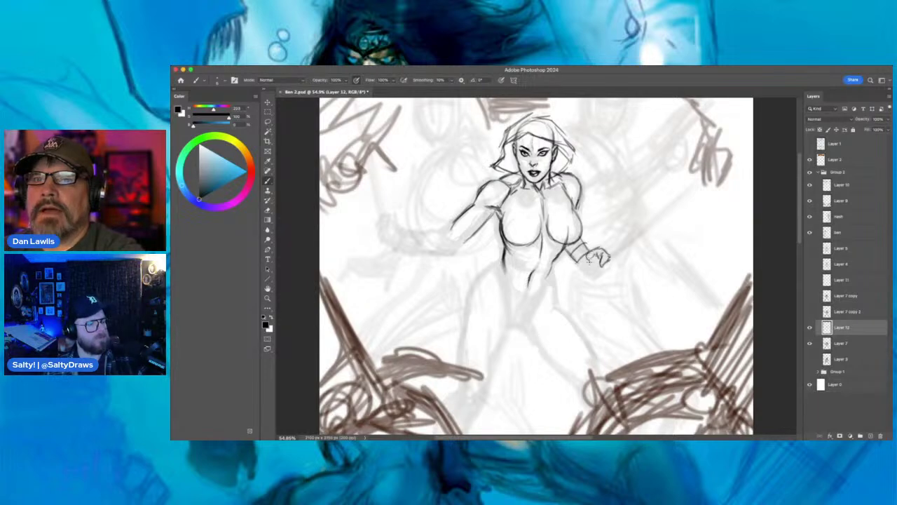
left_click_drag(583, 261, 577, 271)
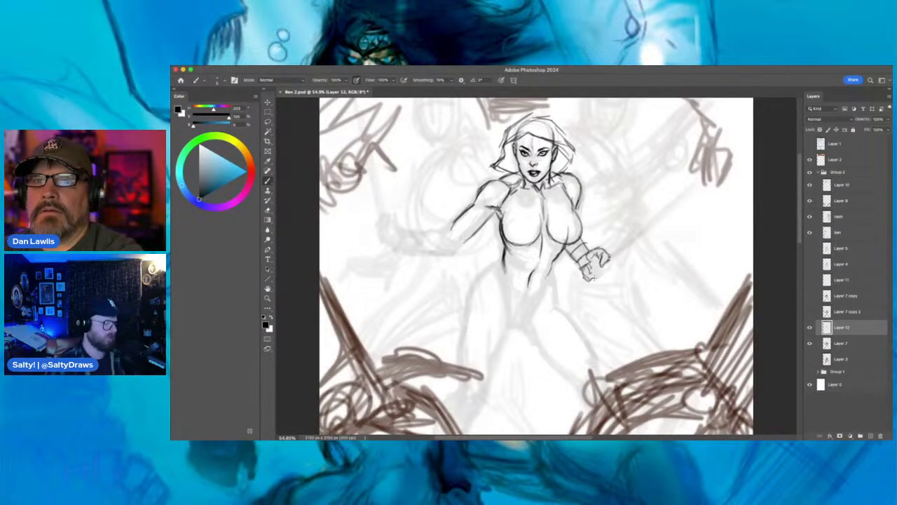
- Draw a long sword in the lowered fist, with its blade pointing diagonally upward and its pommel below the hand
mouse_move(598, 275)
left_mouse_down()
mouse_move(609, 276)
mouse_move(598, 272)
mouse_move(680, 188)
left_mouse_up()
left_click_drag(623, 237, 696, 176)
mouse_move(675, 205)
left_mouse_down()
mouse_move(608, 253)
mouse_move(616, 259)
mouse_move(662, 219)
left_mouse_up()
left_click_drag(627, 247, 697, 180)
mouse_move(581, 269)
left_mouse_down()
mouse_move(572, 280)
mouse_move(588, 279)
left_mouse_up()
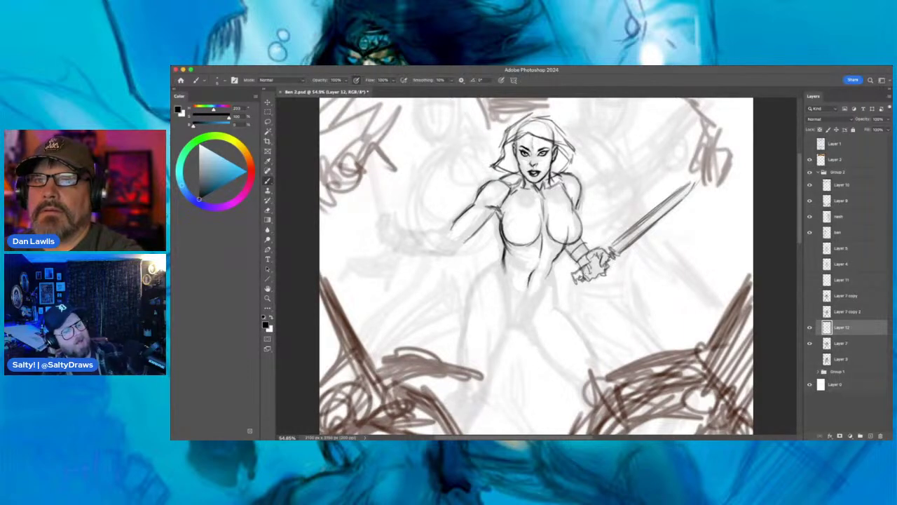
left_click_drag(577, 198, 574, 206)
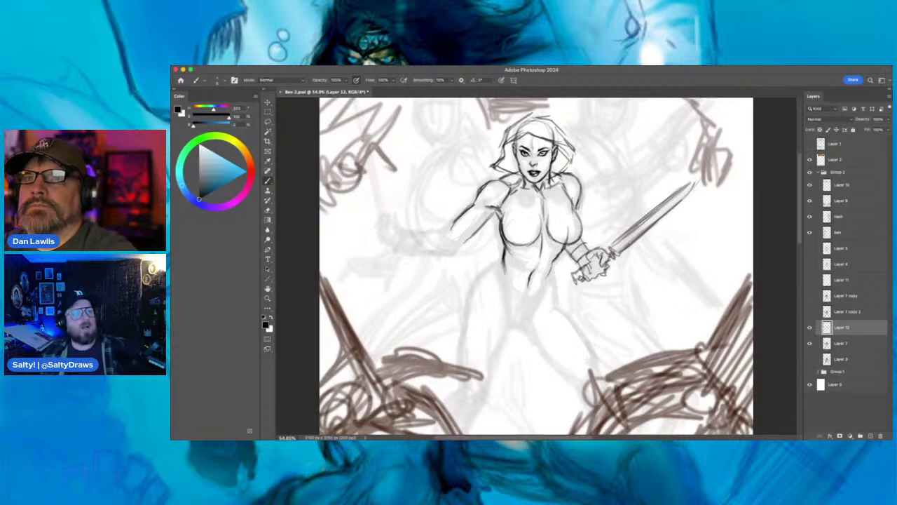
- Sketch the other arm's forearm, wristband and raised fist, with a sword handle extending below the hand
mouse_move(451, 224)
left_mouse_down()
mouse_move(401, 230)
mouse_move(459, 238)
mouse_move(418, 234)
mouse_move(417, 255)
mouse_move(420, 235)
mouse_move(391, 246)
mouse_move(417, 255)
mouse_move(403, 252)
mouse_move(420, 243)
mouse_move(417, 232)
mouse_move(469, 231)
left_mouse_up()
mouse_move(420, 251)
left_mouse_down()
mouse_move(456, 255)
mouse_move(489, 206)
left_mouse_up()
mouse_move(397, 214)
left_mouse_down()
mouse_move(386, 225)
mouse_move(401, 232)
mouse_move(380, 213)
mouse_move(375, 225)
left_mouse_up()
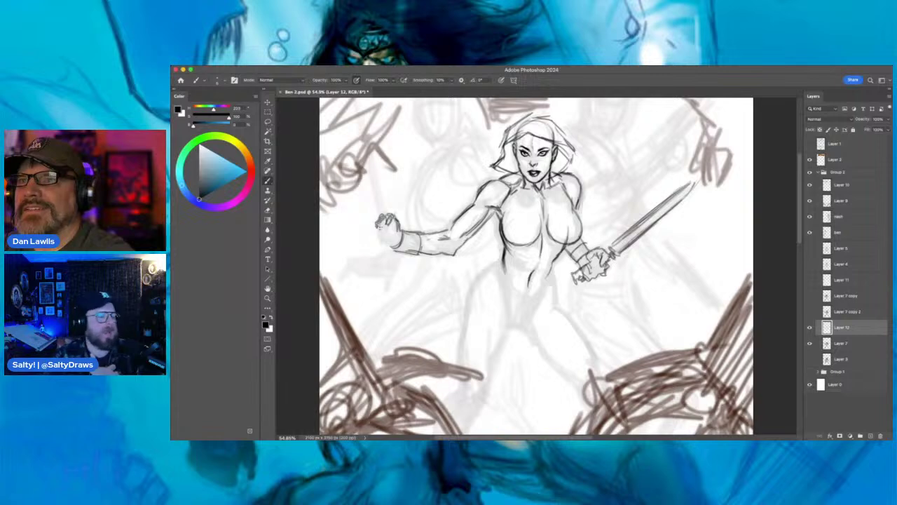
mouse_move(378, 232)
left_mouse_down()
mouse_move(386, 227)
mouse_move(378, 239)
mouse_move(401, 263)
mouse_move(392, 258)
left_mouse_up()
- Enlarge the eraser and remove the rough pommel marks below the raised fist
key("e")
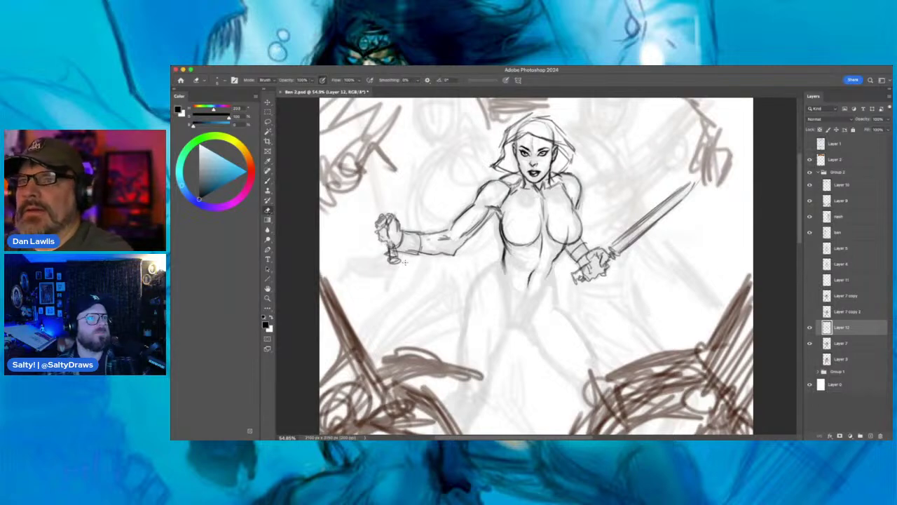
key("]")
key("]")
key("]")
key("]")
key("]")
key("]")
left_click_drag(396, 263, 404, 263)
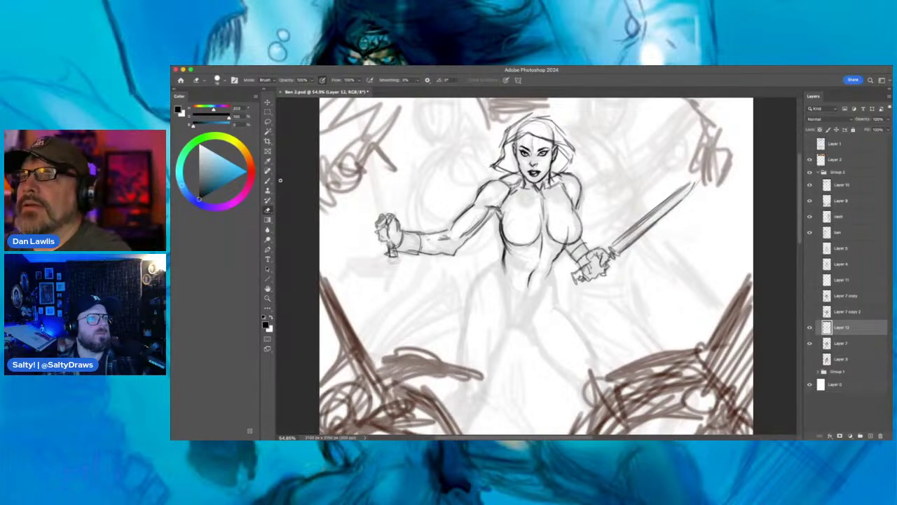
- Redraw the pommel and draw the raised sword's long, narrow blade pointing upward from the fist, with its guard
key("b")
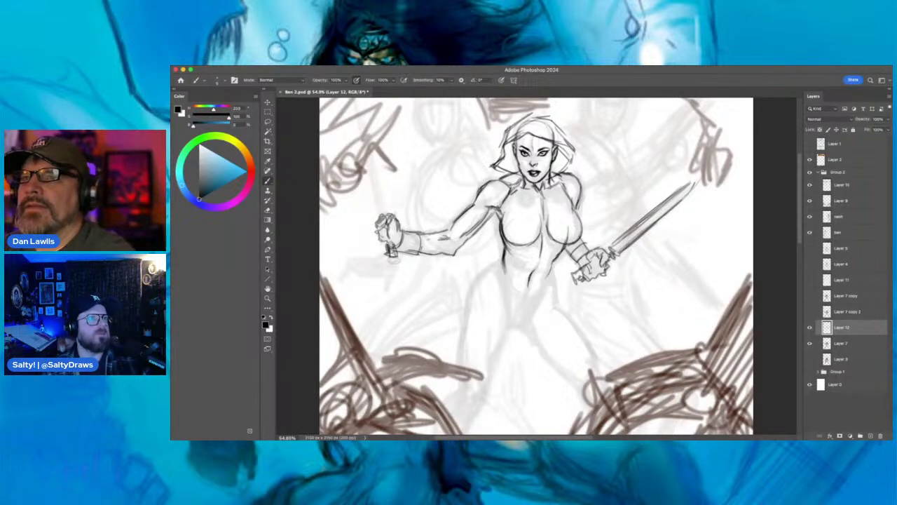
left_click_drag(378, 212, 362, 126)
mouse_move(370, 164)
left_mouse_down()
mouse_move(360, 125)
mouse_move(374, 182)
left_mouse_up()
left_click_drag(363, 132, 378, 189)
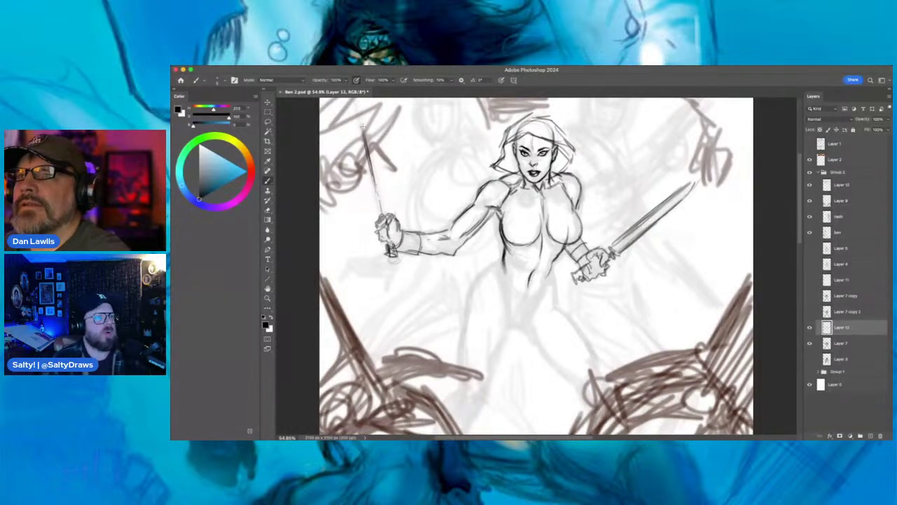
left_click_drag(366, 115, 381, 175)
left_click_drag(367, 110, 363, 132)
left_click_drag(379, 163, 372, 136)
mouse_move(386, 206)
left_mouse_down()
mouse_move(373, 158)
mouse_move(375, 209)
left_mouse_up()
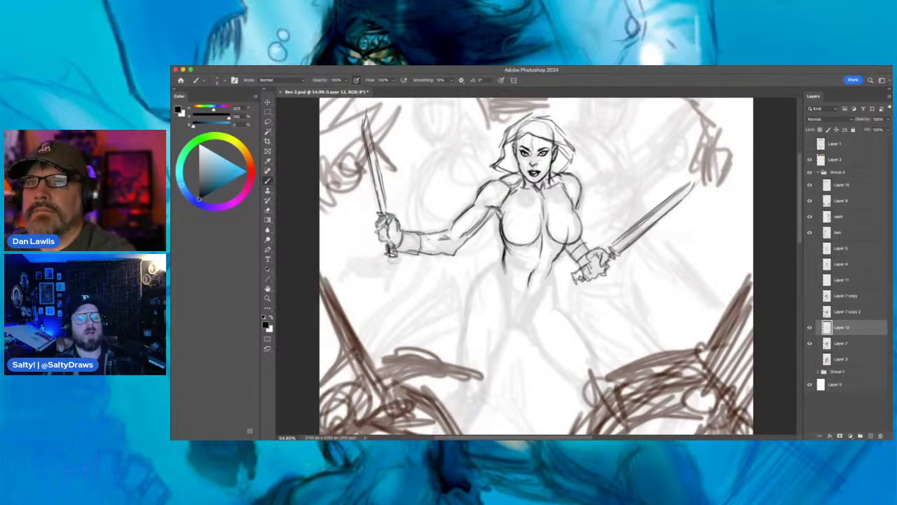
- Draw the lower abdomen, the outer hip curves and the V-shaped leotard line between the hips
left_click_drag(531, 278, 520, 303)
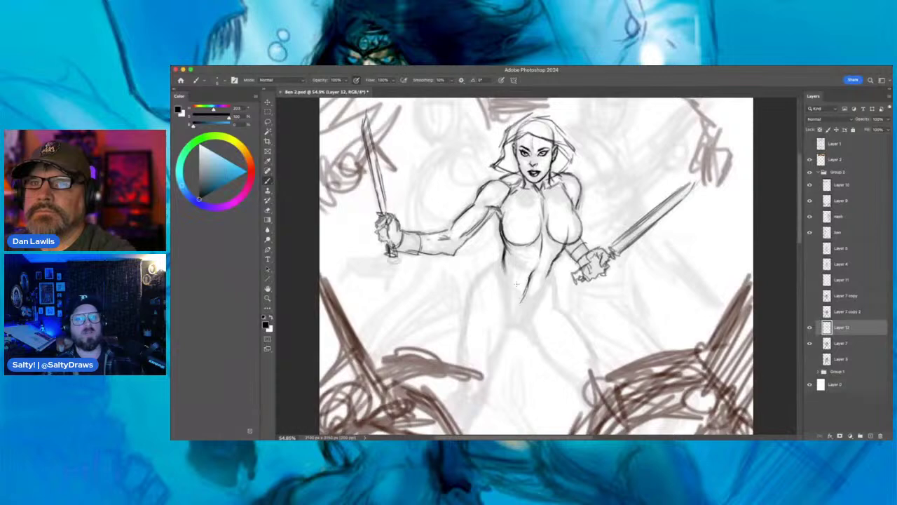
left_click_drag(501, 267, 506, 276)
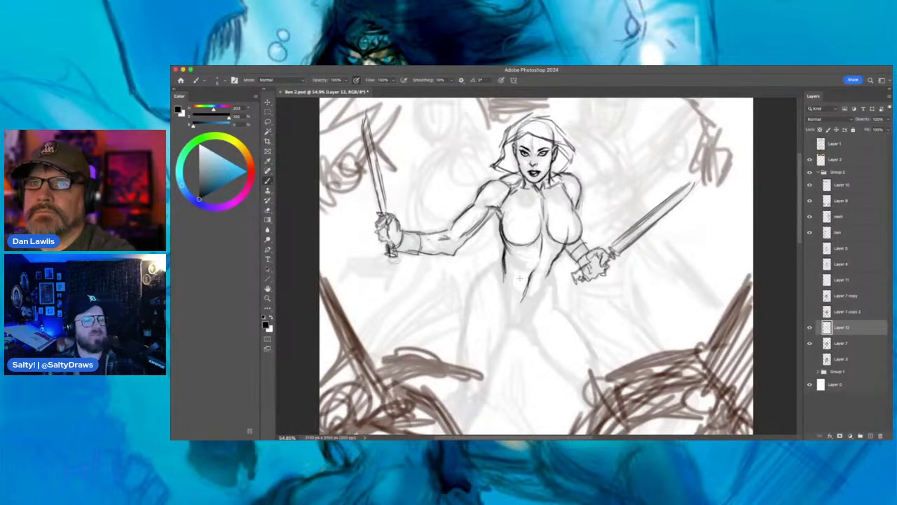
mouse_move(554, 262)
left_mouse_down()
mouse_move(541, 286)
mouse_move(554, 285)
left_mouse_up()
mouse_move(494, 265)
left_mouse_down()
mouse_move(470, 302)
mouse_move(480, 280)
mouse_move(470, 301)
mouse_move(474, 290)
left_mouse_up()
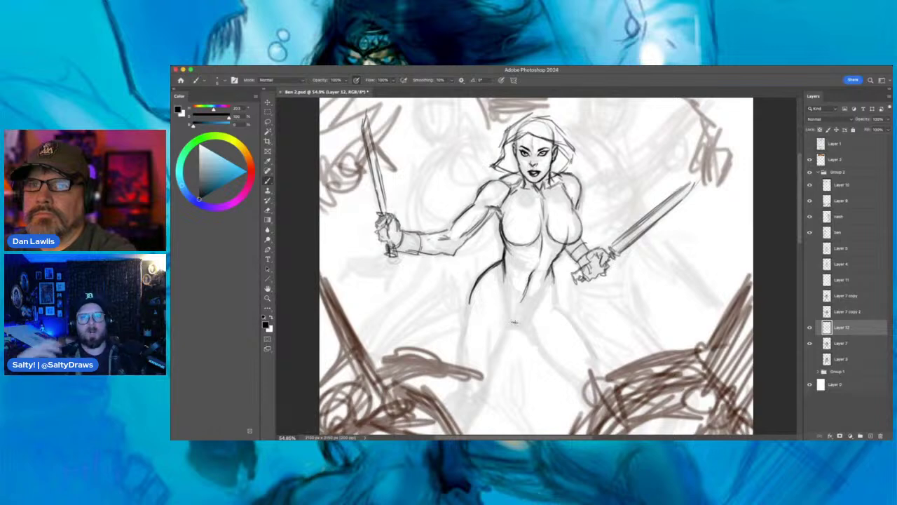
left_click_drag(533, 309, 507, 319)
mouse_move(541, 293)
left_mouse_down()
mouse_move(526, 322)
mouse_move(525, 312)
left_mouse_up()
mouse_move(551, 279)
left_mouse_down()
mouse_move(557, 312)
mouse_move(550, 300)
left_mouse_up()
left_click_drag(488, 267, 476, 282)
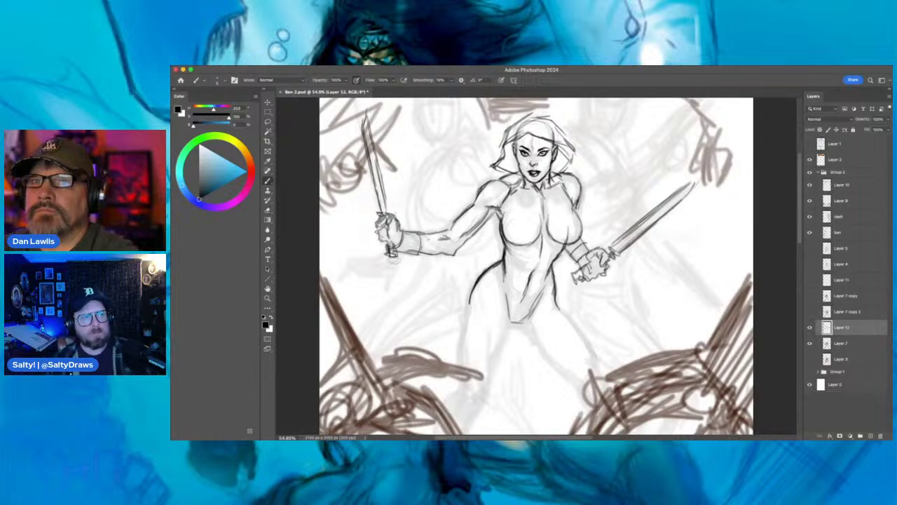
- Draw the full leg on the raised-fist side over the underdrawing: both thigh contours, the knee, the calf, the ankle and the foot
left_click(268, 209)
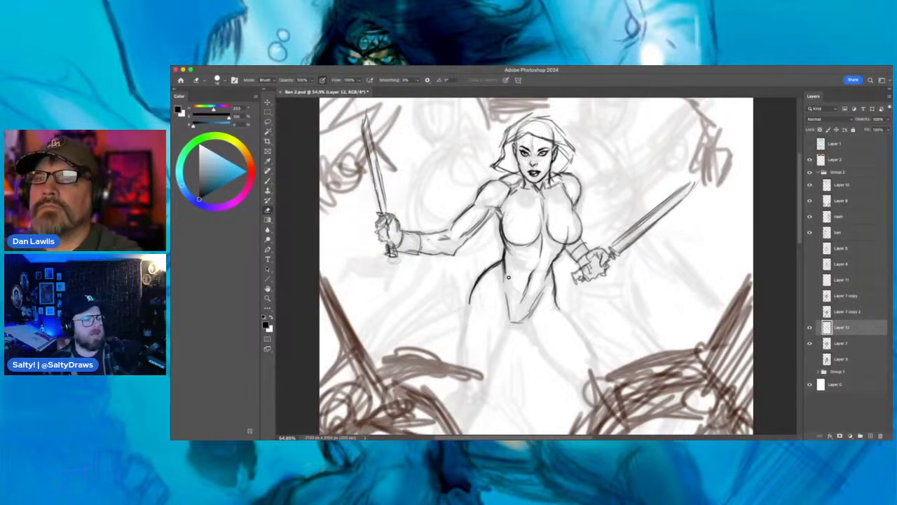
scroll(507, 281, "down", 5)
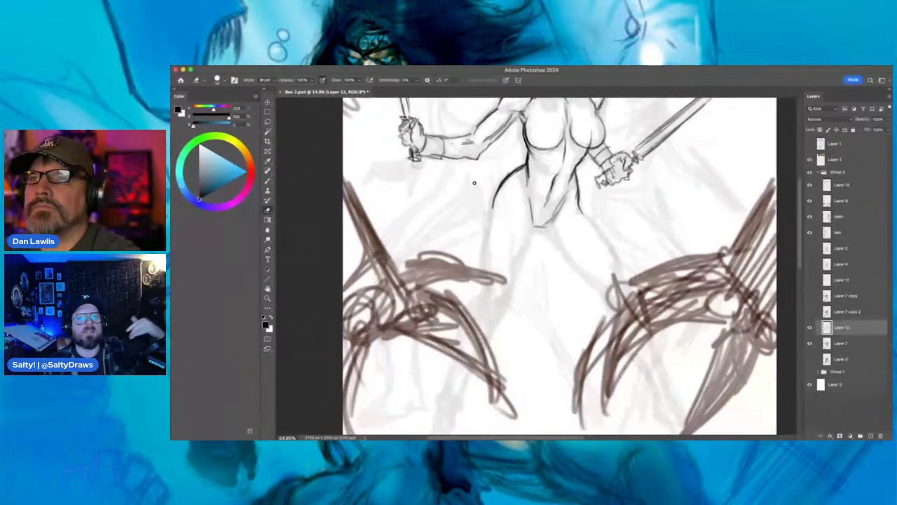
key("b")
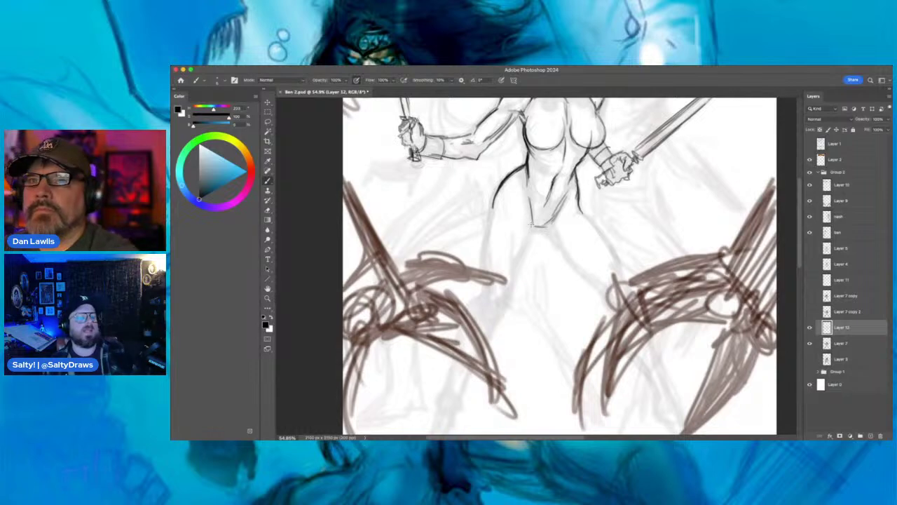
left_click_drag(529, 225, 519, 258)
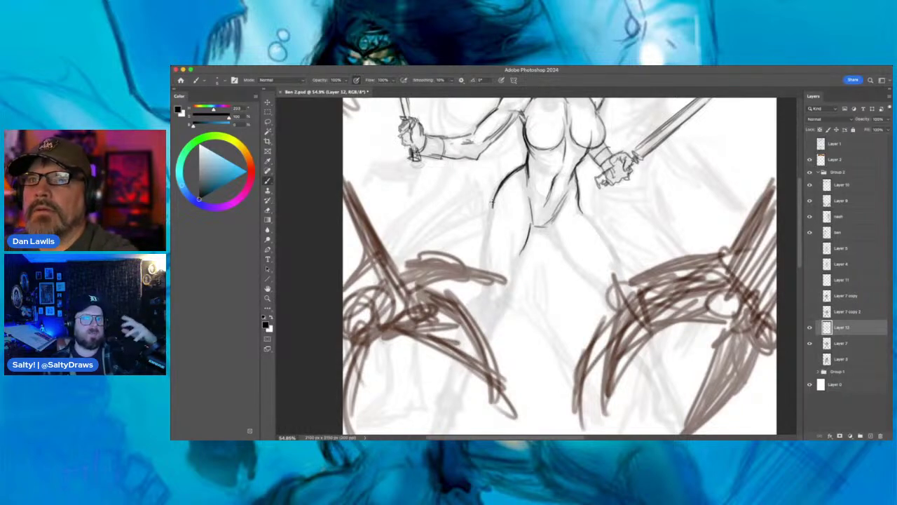
left_click_drag(493, 207, 482, 301)
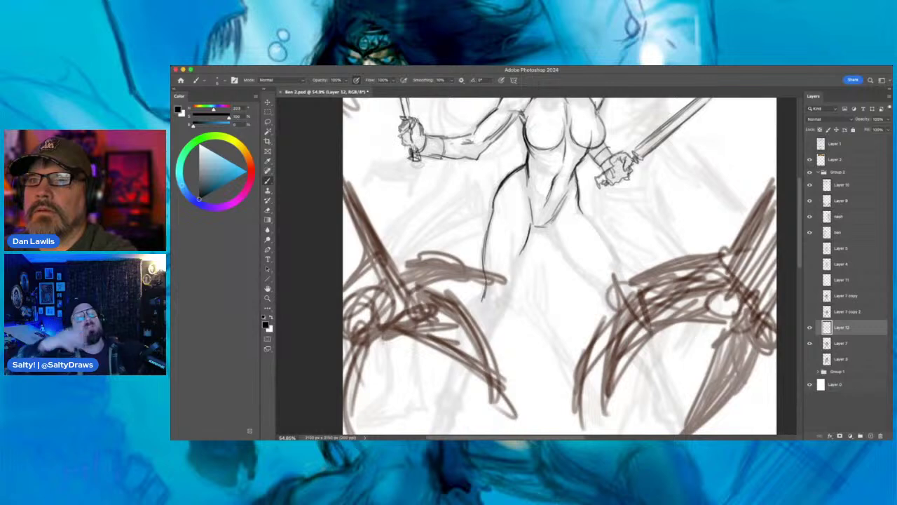
mouse_move(484, 242)
left_mouse_down()
mouse_move(495, 309)
mouse_move(501, 298)
mouse_move(492, 289)
mouse_move(505, 290)
mouse_move(501, 299)
mouse_move(522, 246)
mouse_move(497, 316)
mouse_move(482, 300)
mouse_move(478, 306)
mouse_move(483, 286)
mouse_move(468, 310)
left_mouse_up()
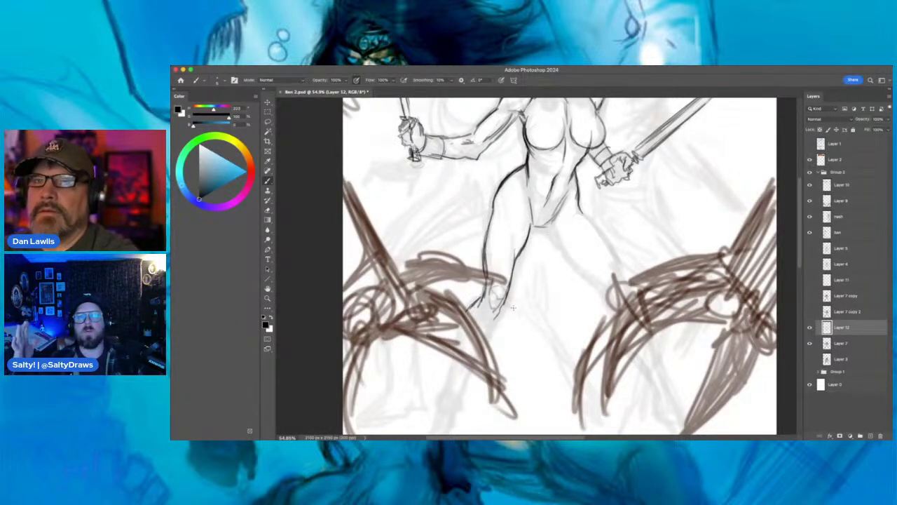
left_click_drag(517, 291, 544, 187)
mouse_move(489, 216)
left_mouse_down()
mouse_move(483, 242)
mouse_move(517, 231)
mouse_move(508, 253)
mouse_move(476, 266)
mouse_move(461, 303)
mouse_move(488, 289)
mouse_move(495, 268)
mouse_move(459, 300)
mouse_move(455, 329)
mouse_move(481, 321)
mouse_move(478, 306)
mouse_move(480, 315)
mouse_move(450, 335)
mouse_move(452, 346)
mouse_move(470, 342)
mouse_move(445, 345)
mouse_move(469, 342)
mouse_move(474, 317)
left_mouse_up()
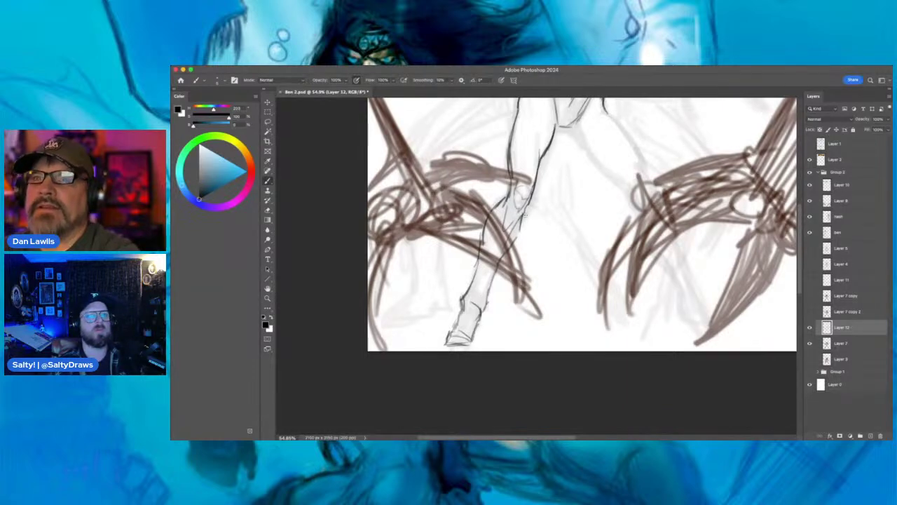
- Draw the inner and outer thigh contours of the other leg from the hip and crotch down to the knee
mouse_move(601, 204)
left_mouse_down()
mouse_move(586, 230)
mouse_move(535, 267)
left_mouse_up()
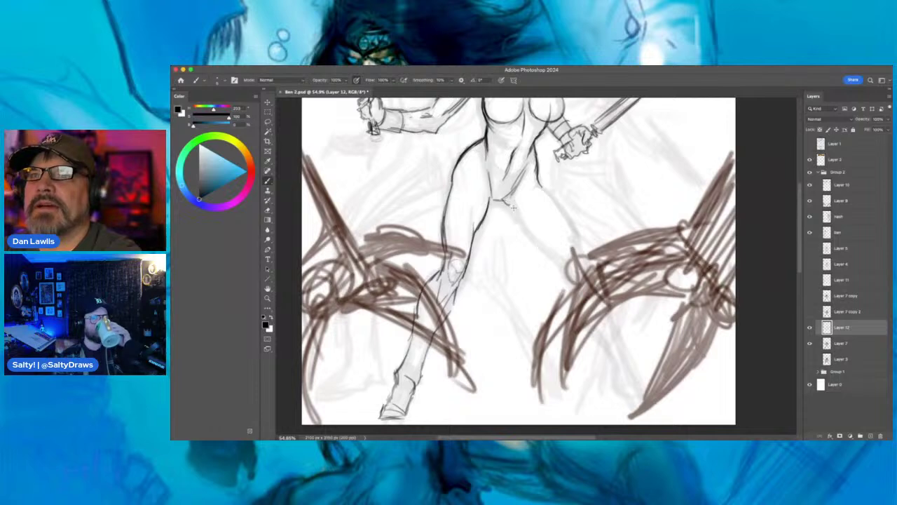
left_click_drag(512, 203, 518, 216)
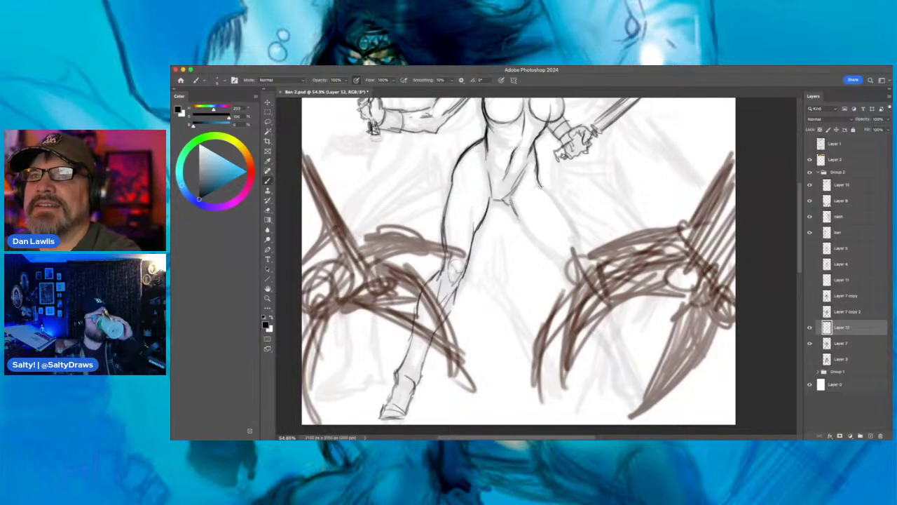
left_click_drag(543, 188, 576, 242)
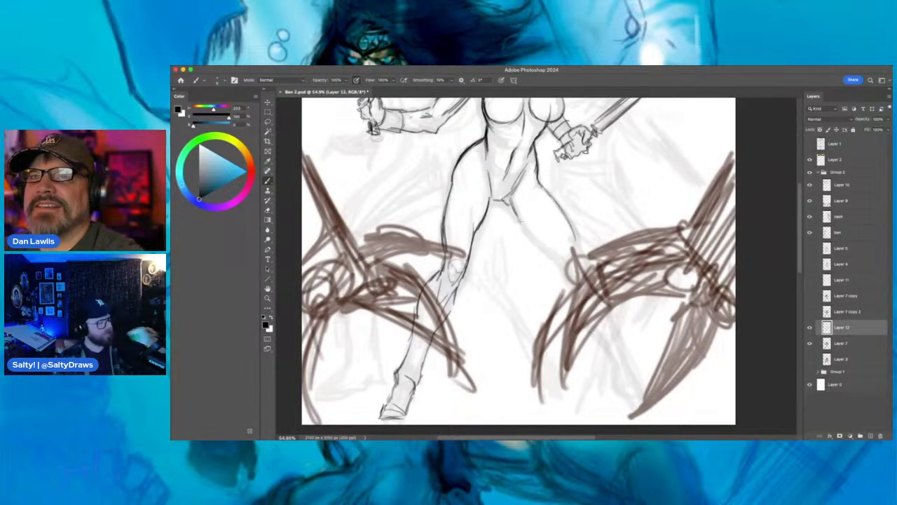
mouse_move(509, 205)
left_mouse_down()
mouse_move(521, 229)
mouse_move(557, 255)
mouse_move(549, 240)
mouse_move(561, 265)
left_mouse_up()
mouse_move(570, 230)
left_mouse_down()
mouse_move(589, 267)
mouse_move(567, 272)
left_mouse_up()
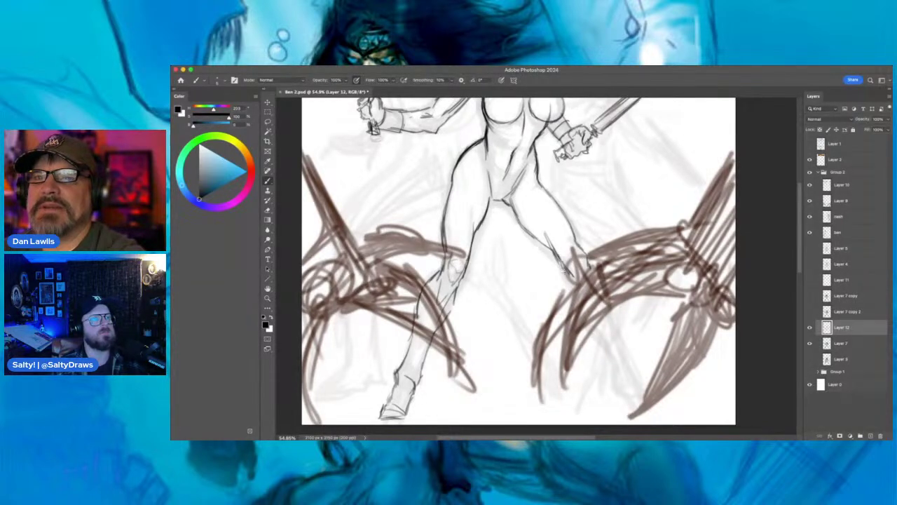
- Draw the knee, shin, calf, ankle and foot of the leg on the diagonal sword's side
mouse_move(593, 290)
left_mouse_down()
mouse_move(564, 222)
mouse_move(544, 223)
left_mouse_up()
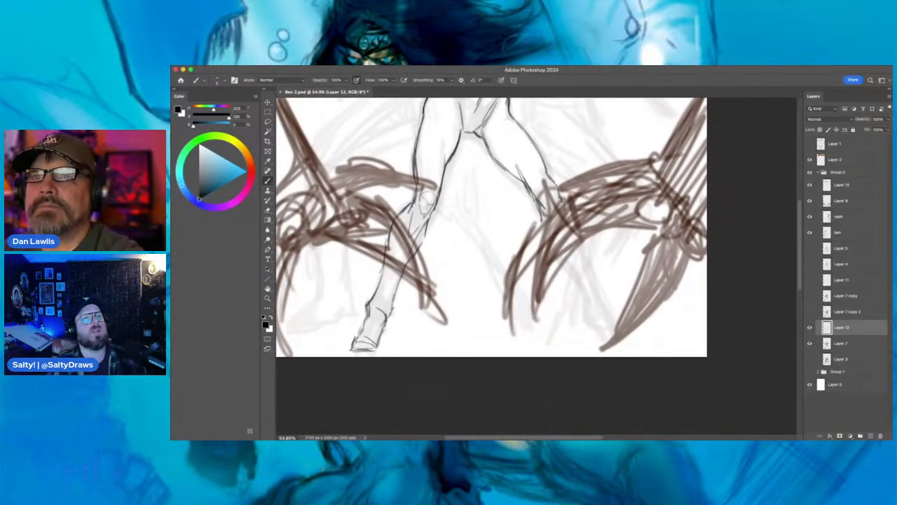
mouse_move(567, 214)
left_mouse_down()
mouse_move(576, 239)
mouse_move(543, 237)
left_mouse_up()
left_click_drag(573, 207, 567, 223)
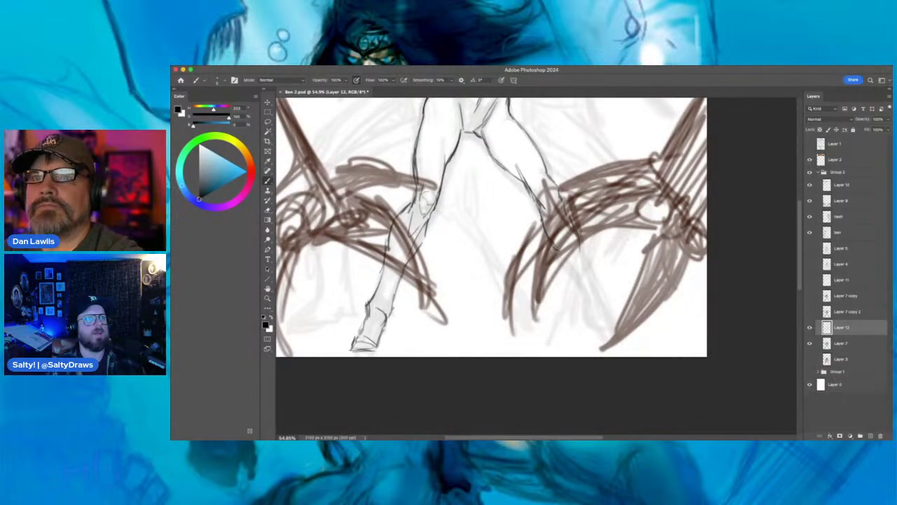
mouse_move(589, 260)
left_mouse_down()
mouse_move(583, 276)
mouse_move(565, 284)
mouse_move(576, 298)
mouse_move(585, 261)
mouse_move(597, 294)
mouse_move(578, 284)
mouse_move(585, 323)
mouse_move(610, 341)
left_mouse_up()
mouse_move(597, 293)
left_mouse_down()
mouse_move(613, 324)
mouse_move(598, 295)
mouse_move(609, 340)
mouse_move(604, 316)
left_mouse_up()
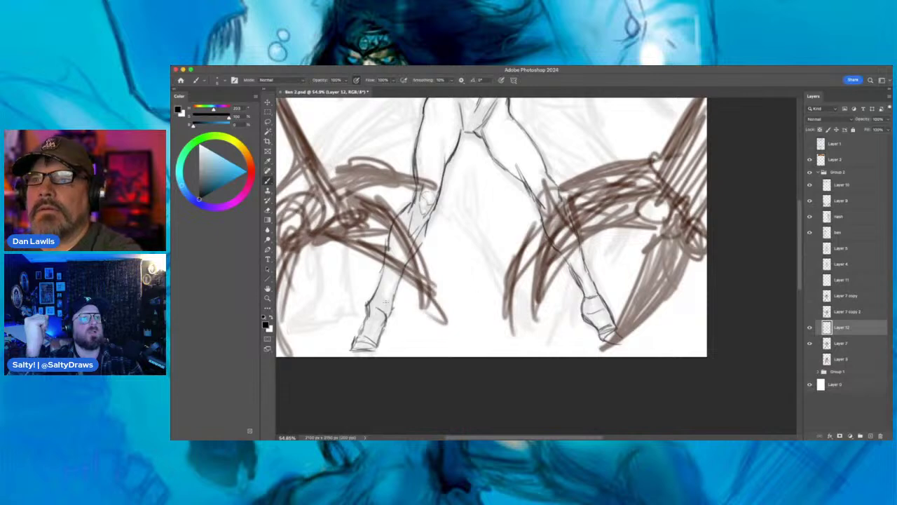
- Add wrap bands across both ankles and darken the lower-leg contours on the diagonal sword's side
mouse_move(372, 307)
left_mouse_down()
mouse_move(387, 315)
mouse_move(375, 327)
left_mouse_up()
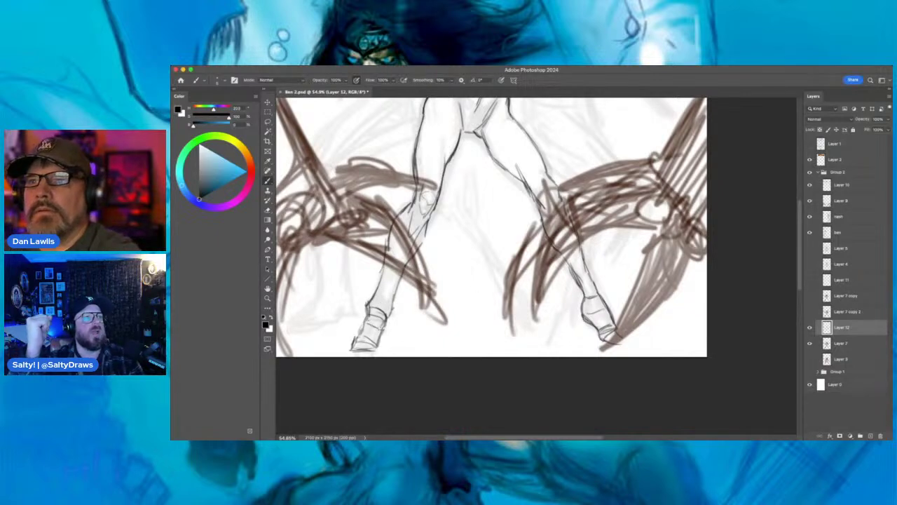
left_click_drag(590, 314, 610, 324)
mouse_move(540, 209)
left_mouse_down()
mouse_move(545, 234)
mouse_move(575, 224)
mouse_move(583, 252)
mouse_move(570, 267)
mouse_move(586, 296)
left_mouse_up()
mouse_move(581, 248)
left_mouse_down()
mouse_move(598, 289)
mouse_move(570, 263)
left_mouse_up()
- Refine the foot on the diagonal sword's side with a darker ankle, a sole line and a pointed toe
key("e")
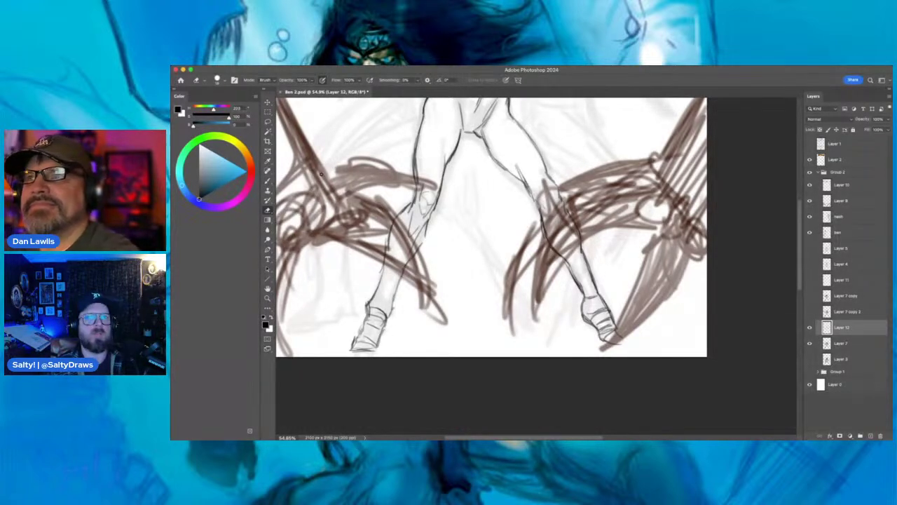
key("b")
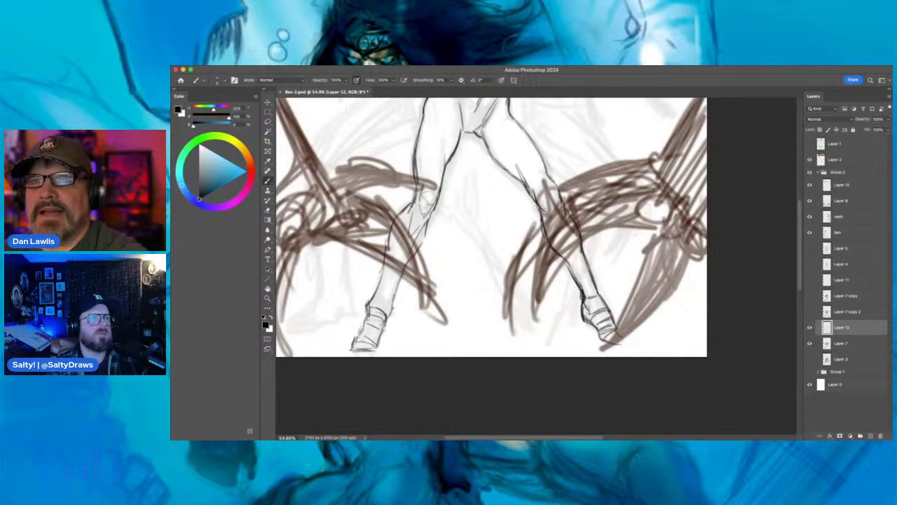
left_click_drag(603, 343, 629, 344)
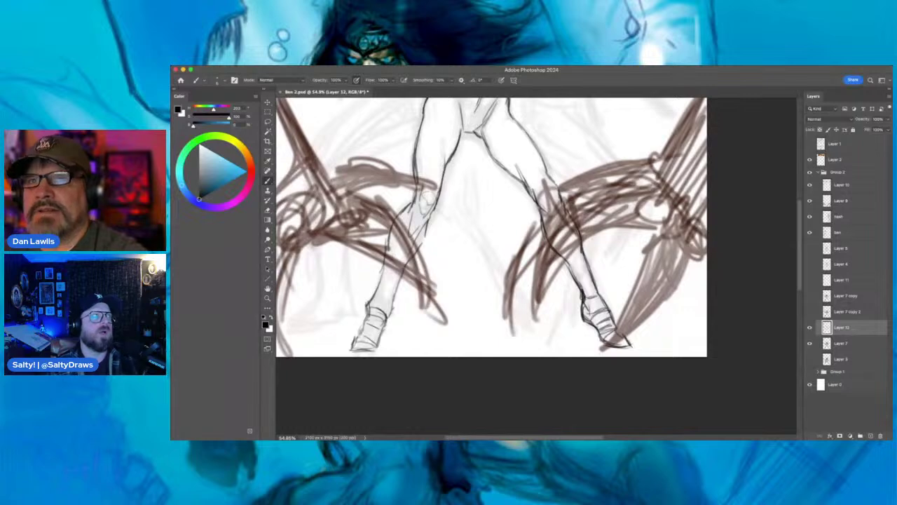
- Clean up the inner thigh on the diagonal sword's side and redraw it as a fuller curve running into the knee
left_click_drag(505, 195, 557, 273)
left_click(267, 209)
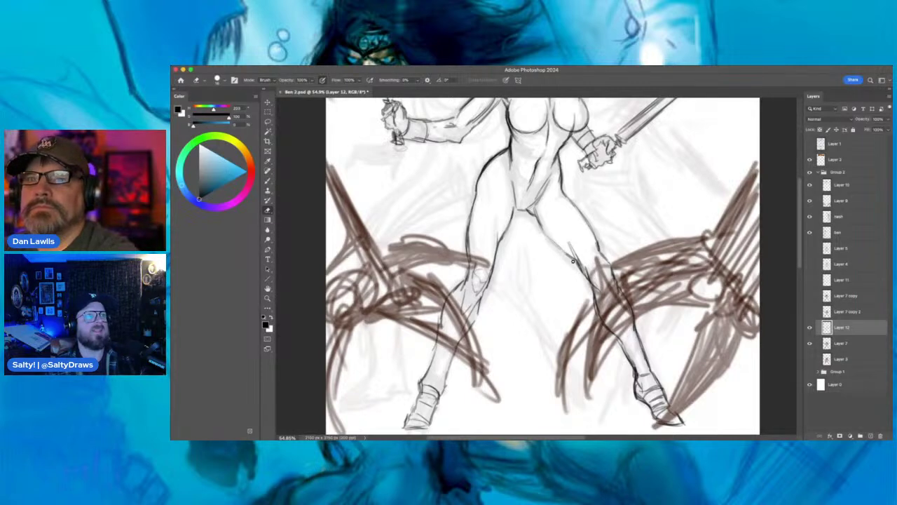
key("b")
left_click_drag(539, 219, 581, 260)
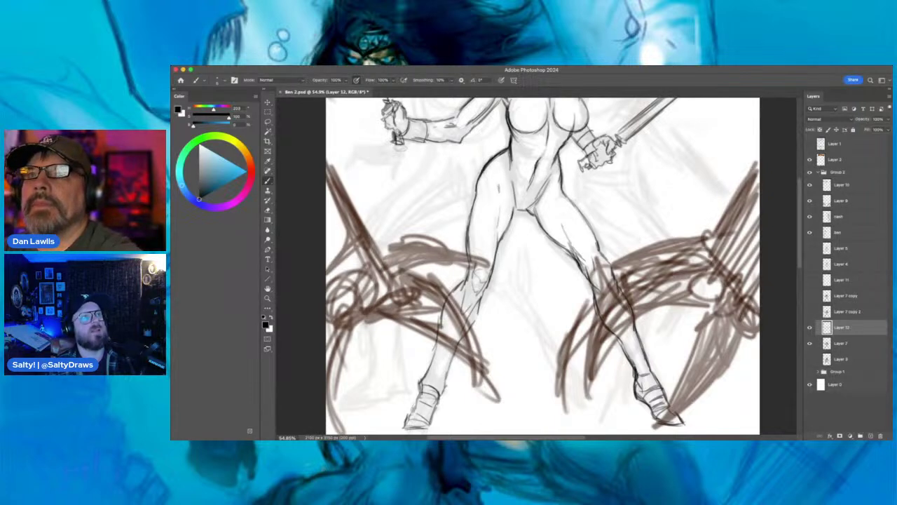
- Reshape the outer thigh on the raised-fist side, darken its inner contour and add short muscle marks near the hip
left_click_drag(481, 172, 467, 250)
left_click_drag(512, 218, 500, 244)
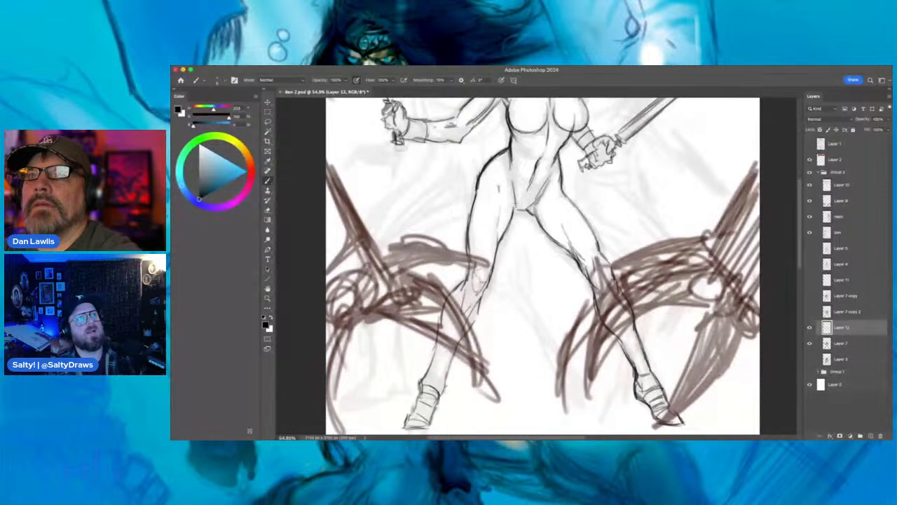
left_click_drag(518, 192, 513, 212)
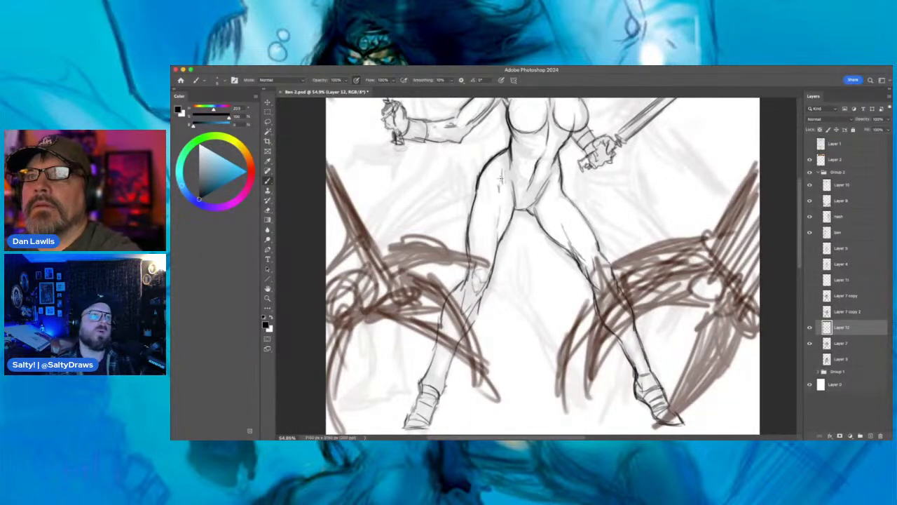
left_click_drag(511, 181, 514, 194)
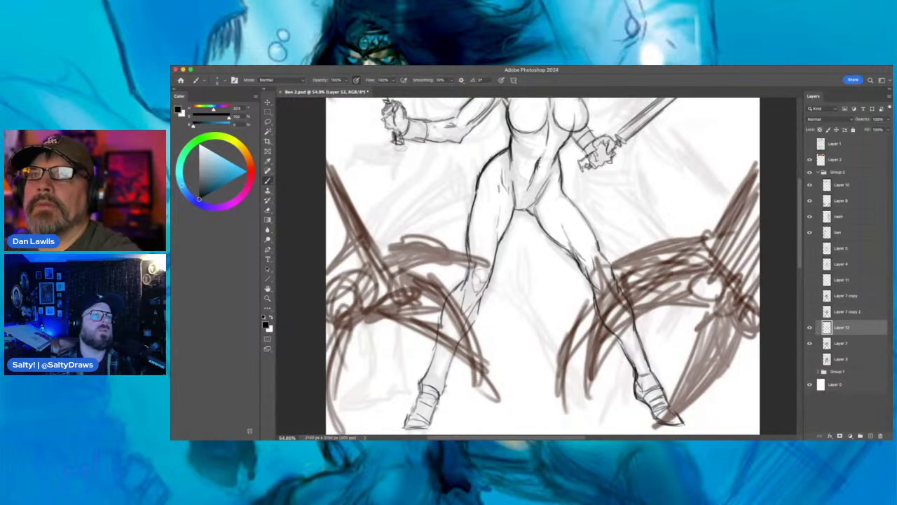
- Clean up and redraw the contour lines of the abdomen and waist above the leotard's V
left_click(267, 209)
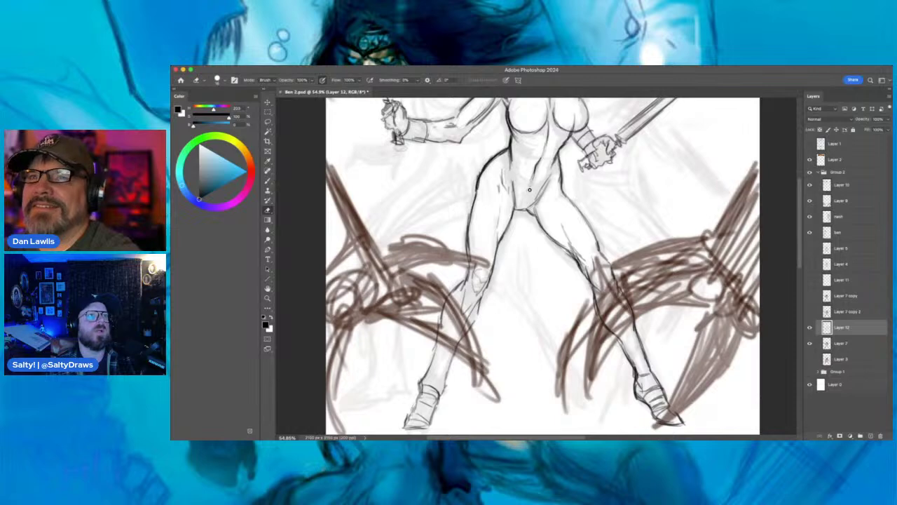
key("b")
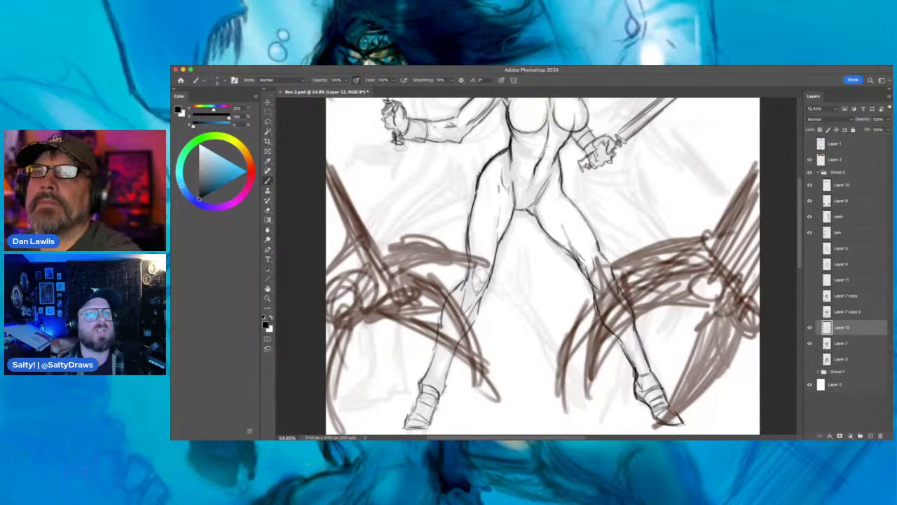
key("e")
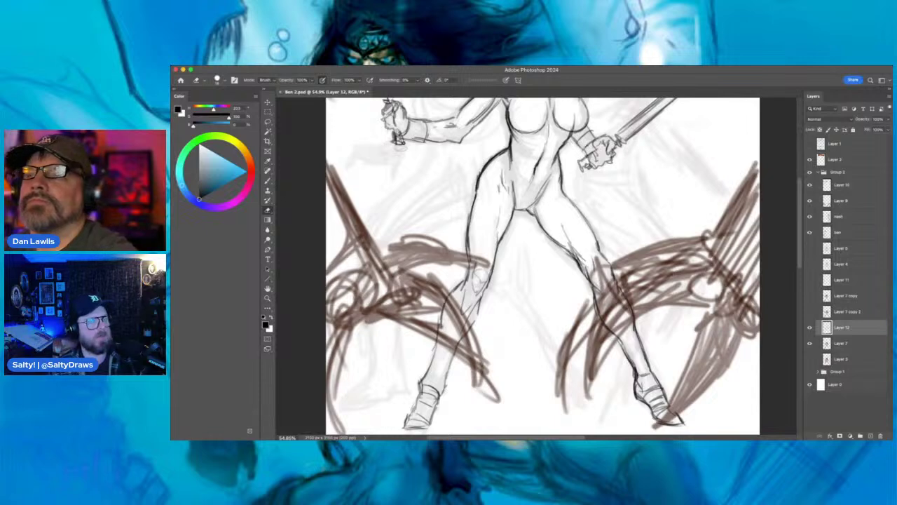
key("b")
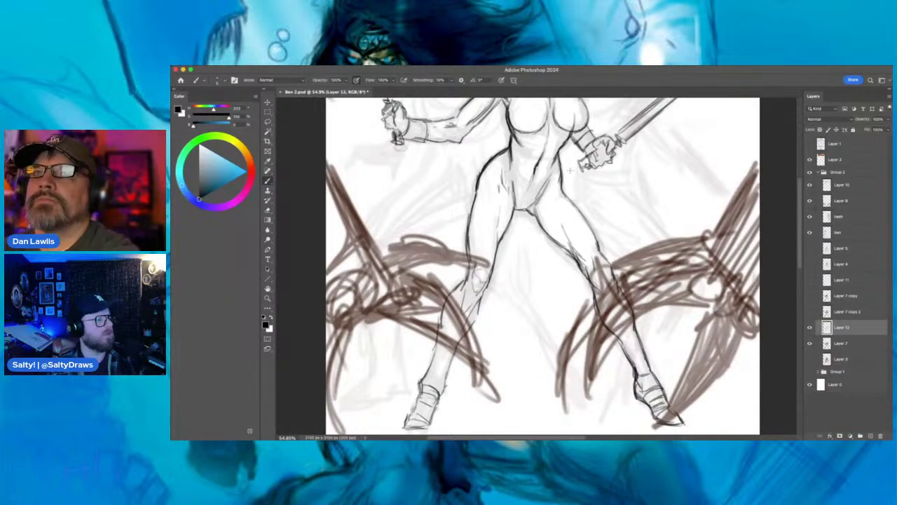
- Refine the chest by cleaning up its lines and drawing the centre line and small collarbone marks
left_click_drag(557, 207, 583, 288)
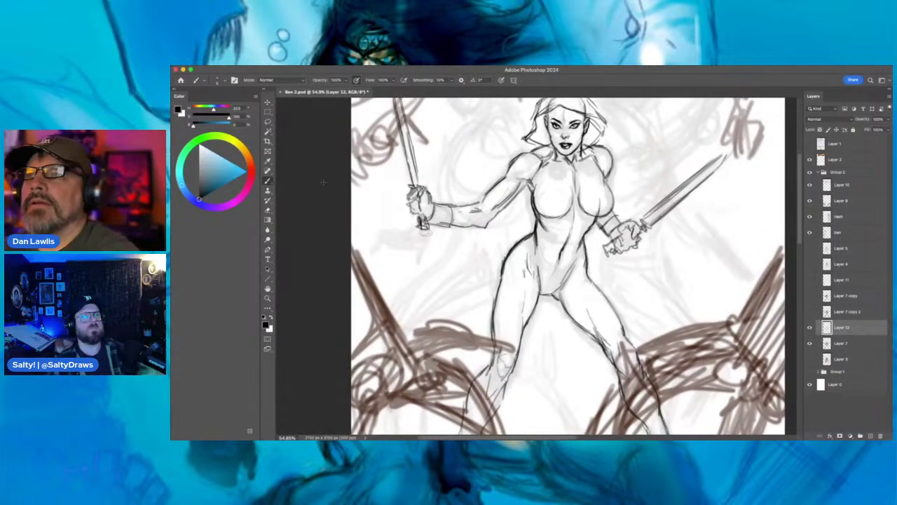
key("e")
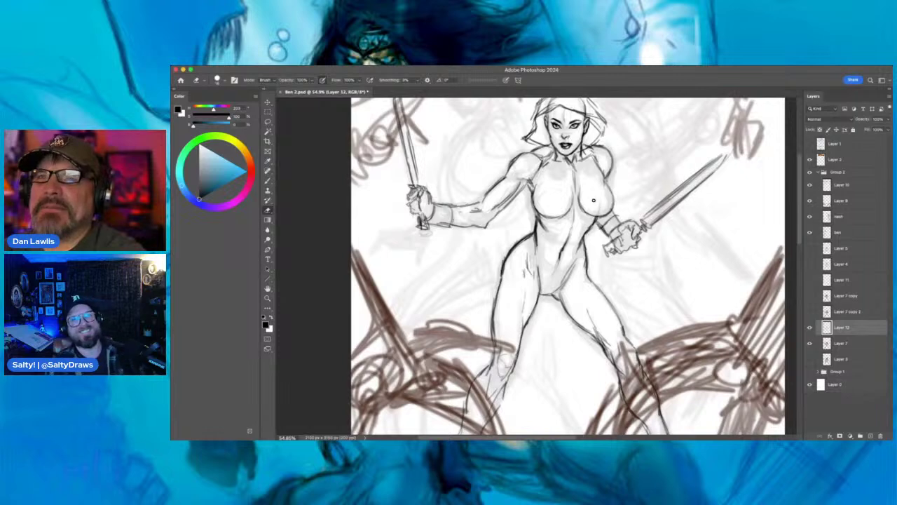
key("b")
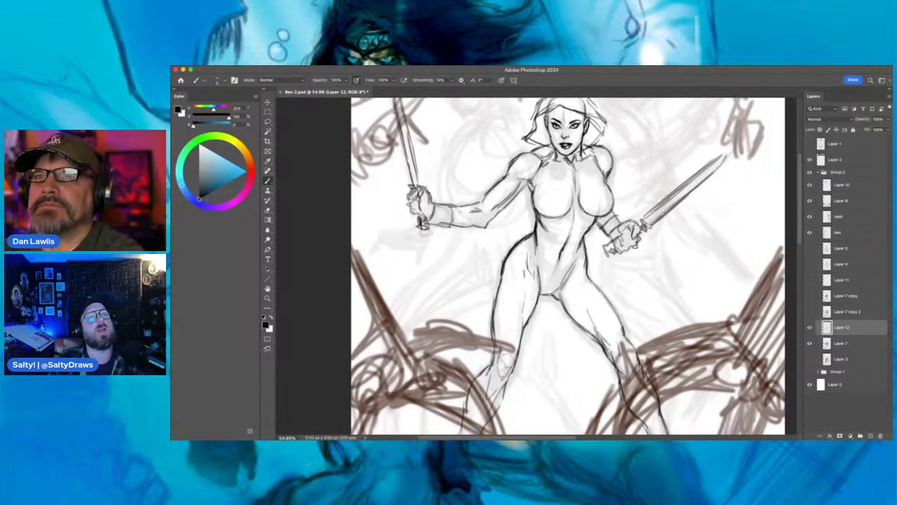
key("e")
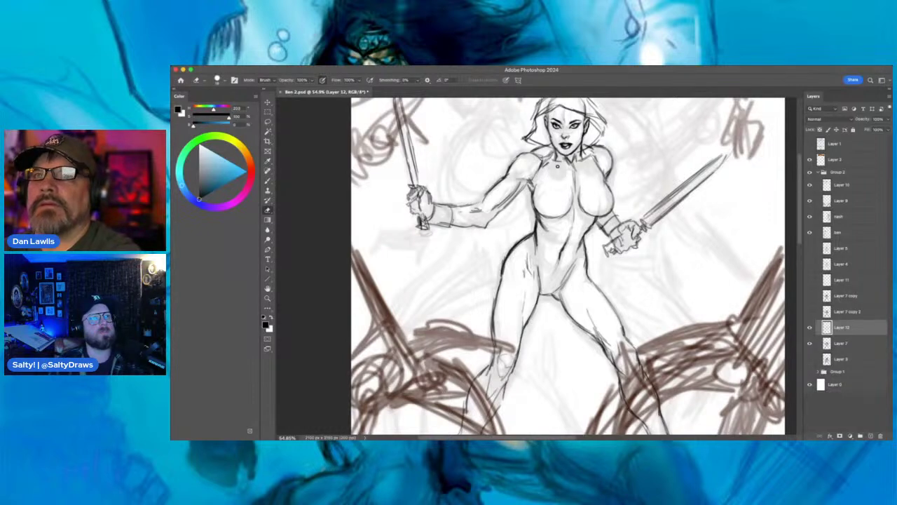
- Flip the whole picture horizontally with the full figure in view to check its proportions
left_click(269, 299)
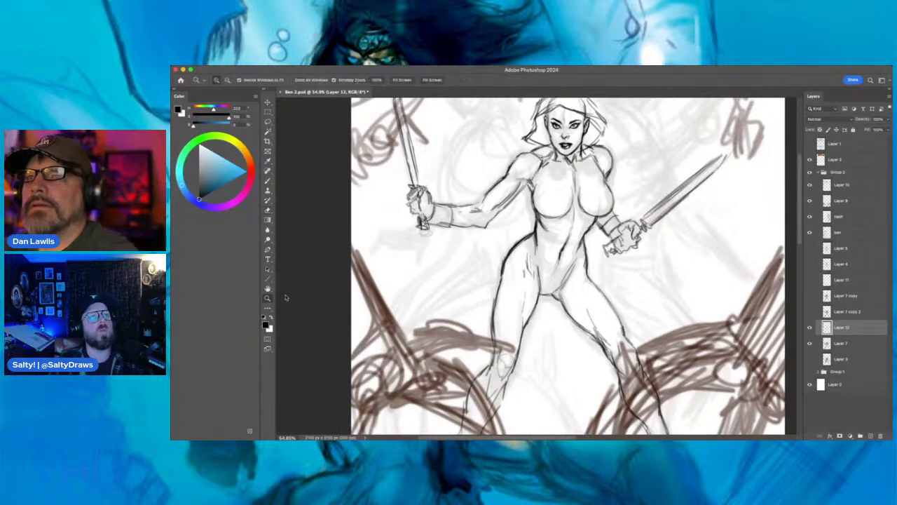
left_click_drag(602, 194, 572, 221)
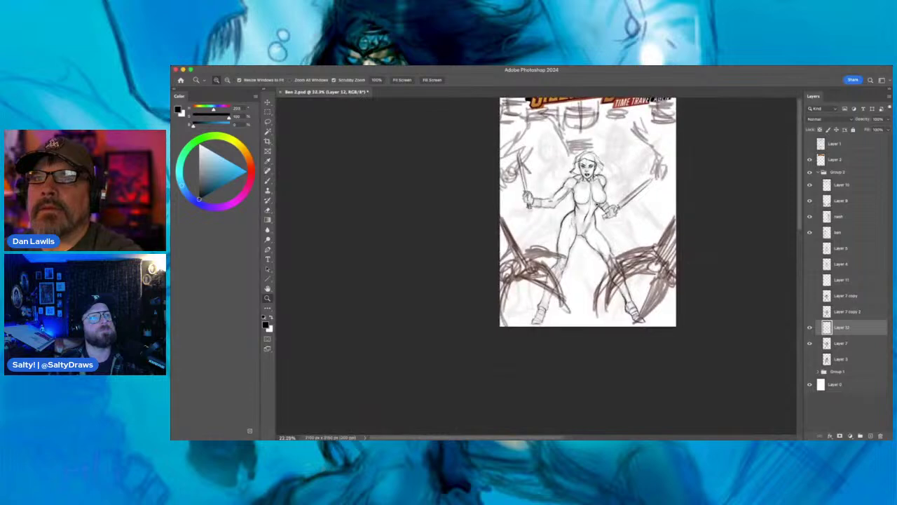
left_click(604, 199)
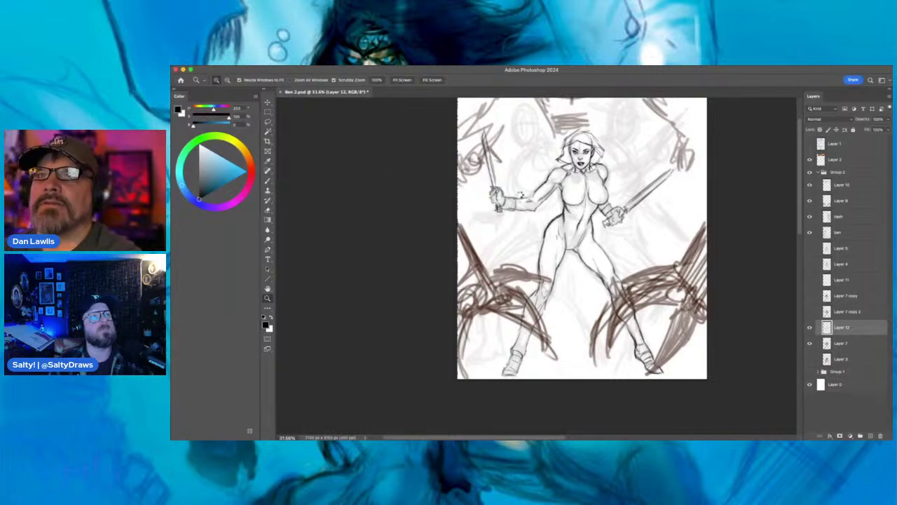
key("super+shift+h")
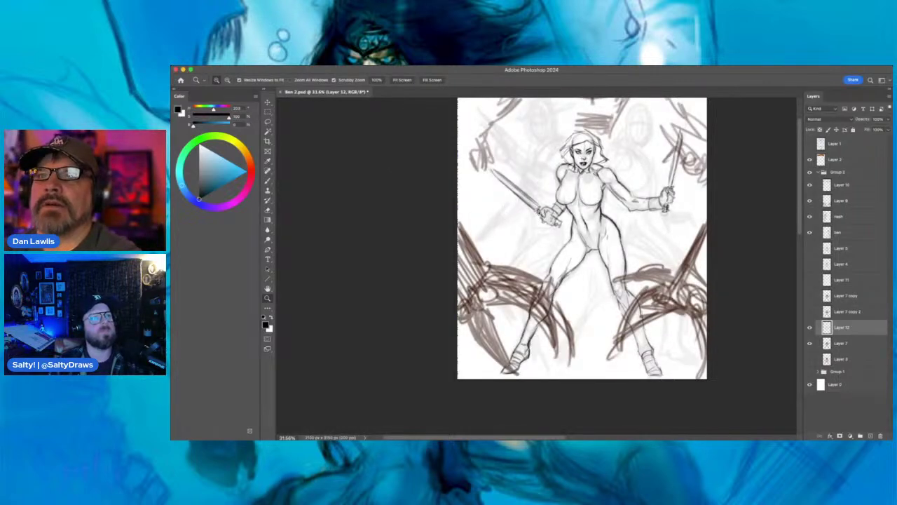
- Hide Layer 9, which holds the brown foreground scribbles over the warrior's legs, and leave no layer selected
left_click_drag(623, 210, 588, 194)
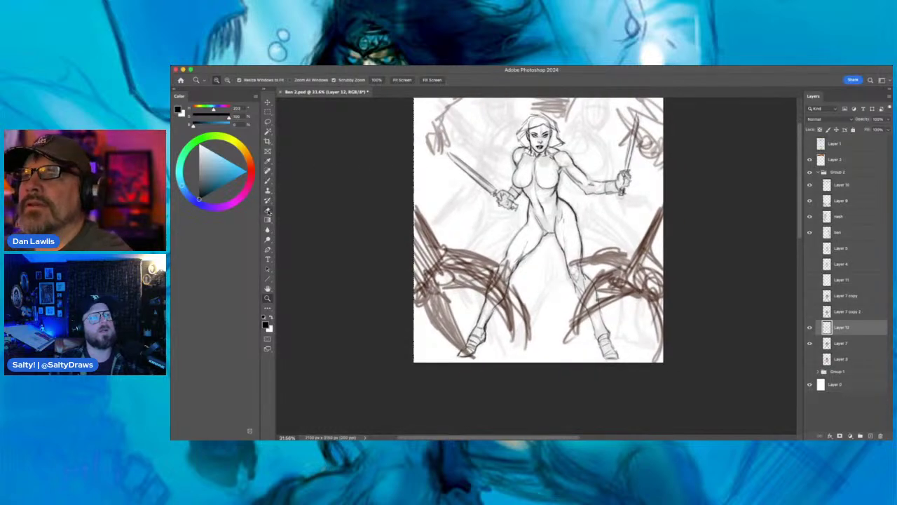
left_click(268, 210)
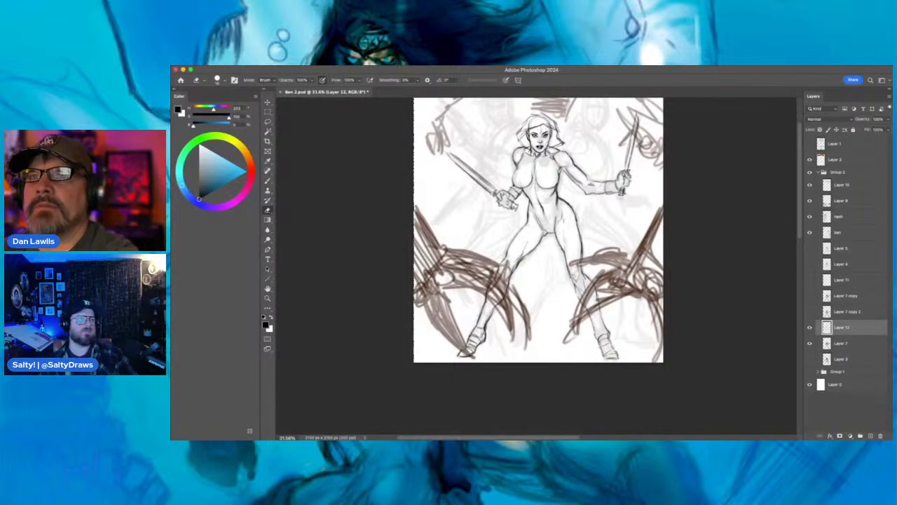
key("b")
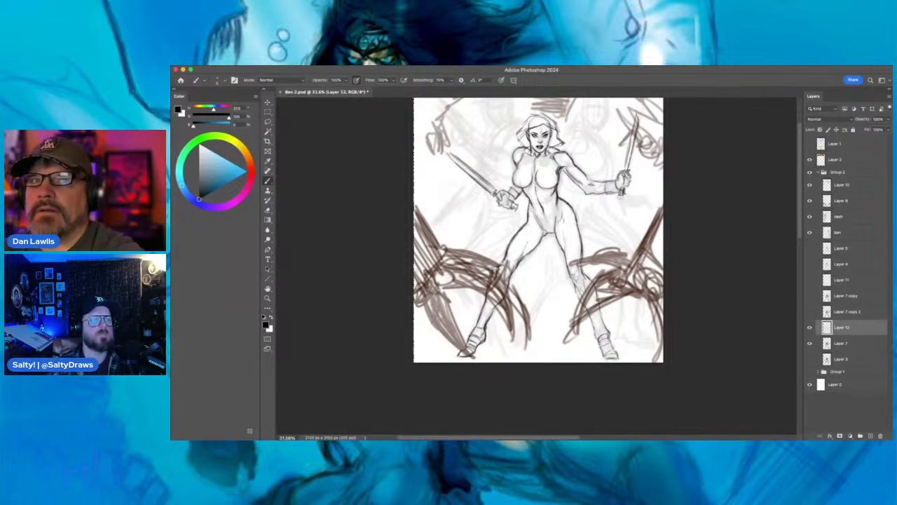
left_click(810, 185)
left_click(810, 185)
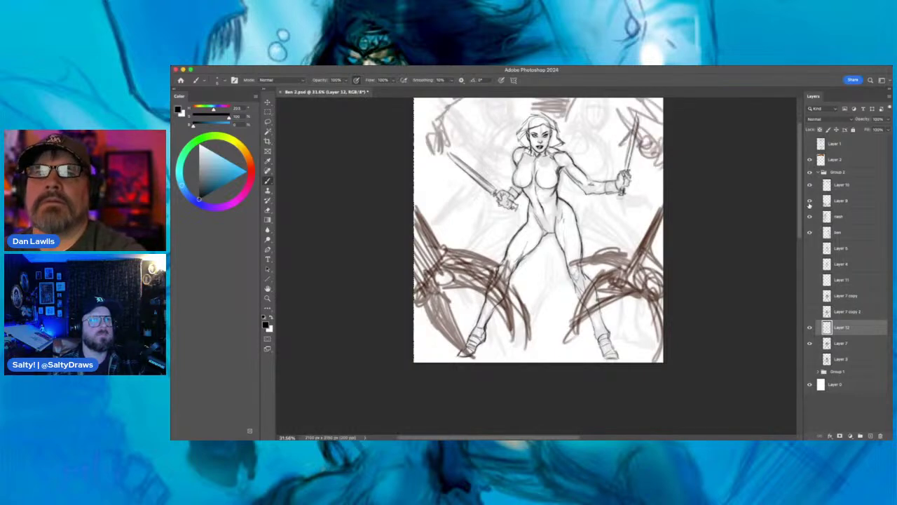
left_click(810, 200)
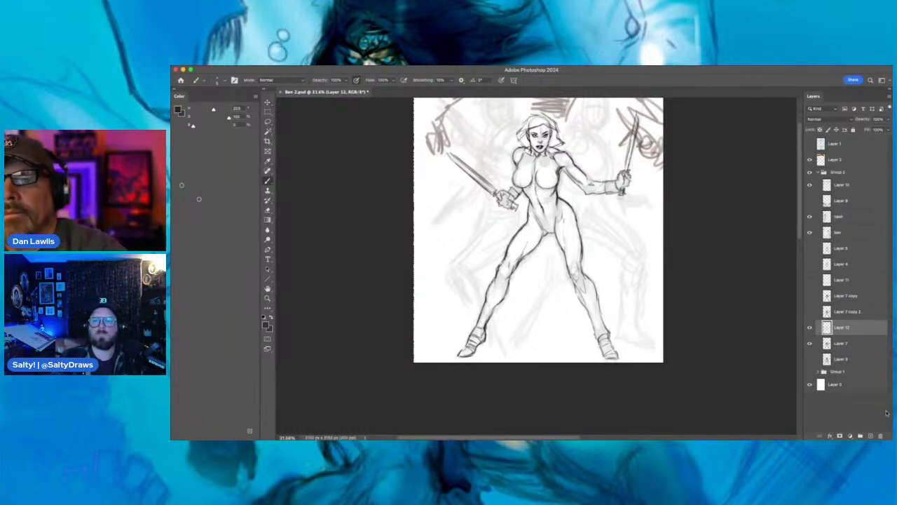
left_click(885, 411)
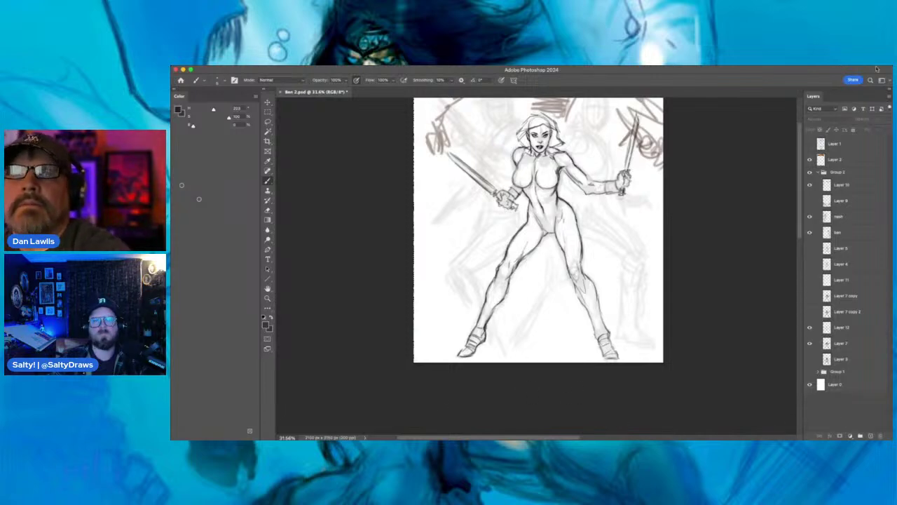
- Set the default black and white colours and add a new empty layer directly above Layer 12
key("d")
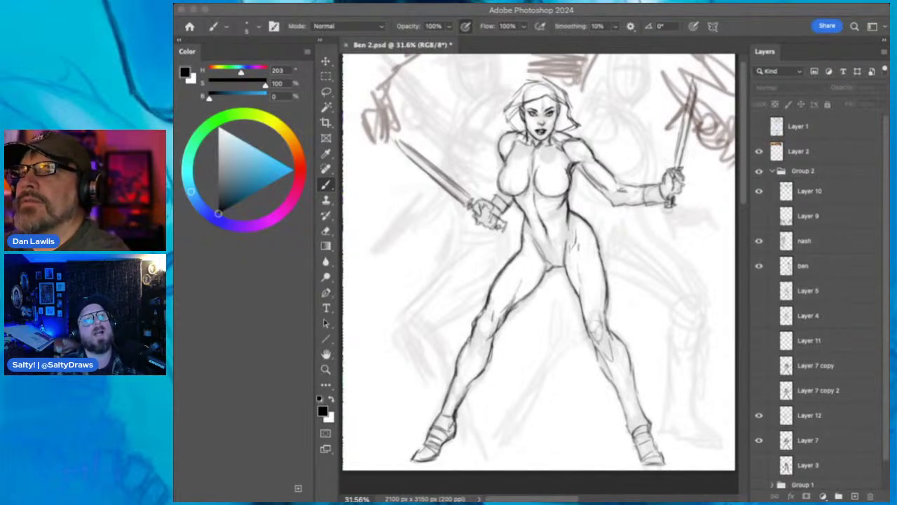
left_click(422, 11)
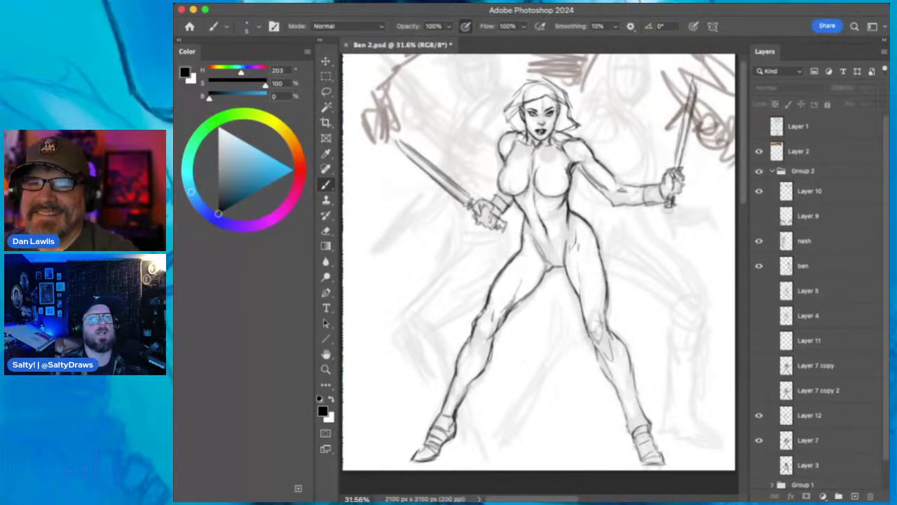
key("super+alt+shift+n")
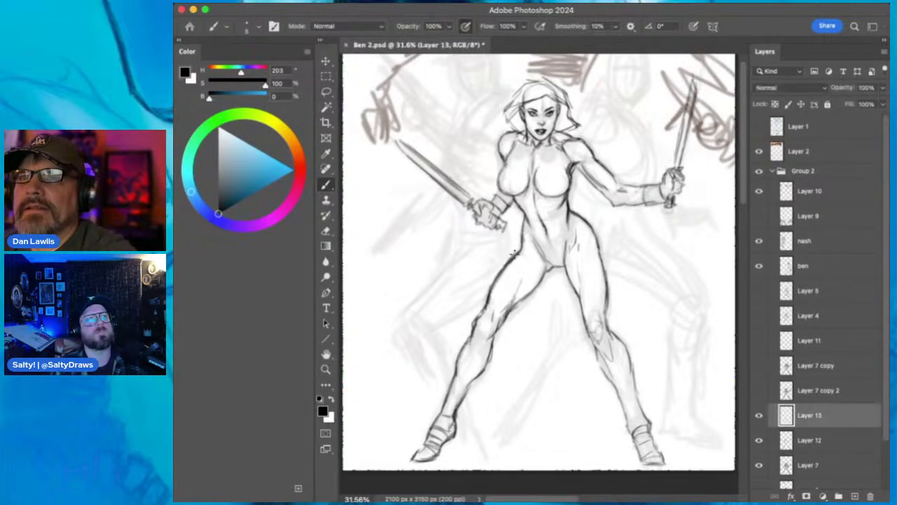
- Darken the outer and inner contours of the thigh and knee on the picture's left side, plus the shoulder outline above it
mouse_move(499, 275)
left_mouse_down()
mouse_move(482, 312)
mouse_move(494, 284)
mouse_move(482, 316)
mouse_move(493, 320)
left_mouse_up()
mouse_move(473, 322)
left_mouse_down()
mouse_move(467, 351)
mouse_move(471, 326)
left_mouse_up()
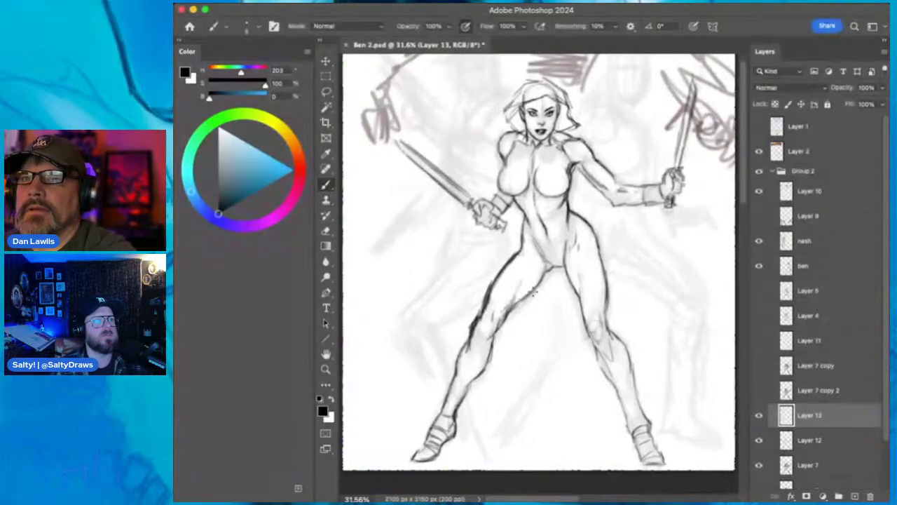
left_click_drag(527, 293, 506, 315)
left_click_drag(543, 276, 506, 321)
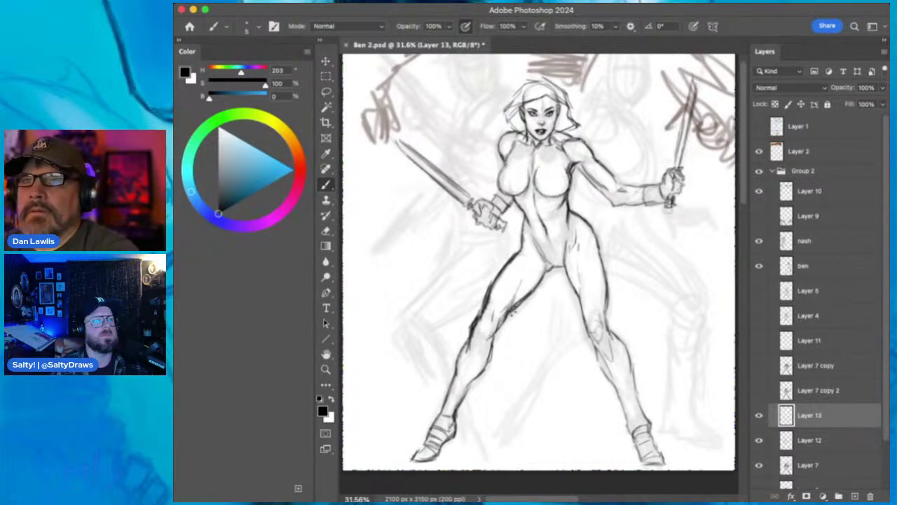
left_click_drag(496, 334, 479, 356)
left_click_drag(536, 277, 518, 303)
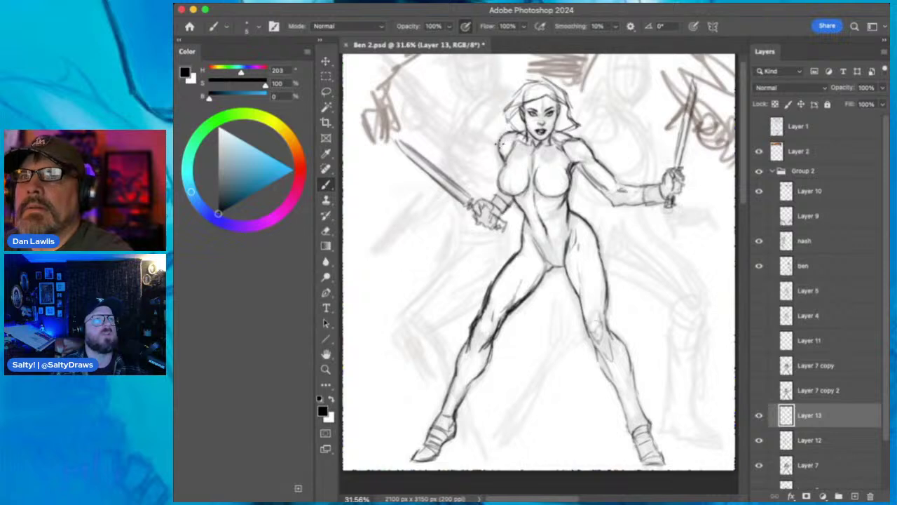
left_click_drag(496, 145, 503, 157)
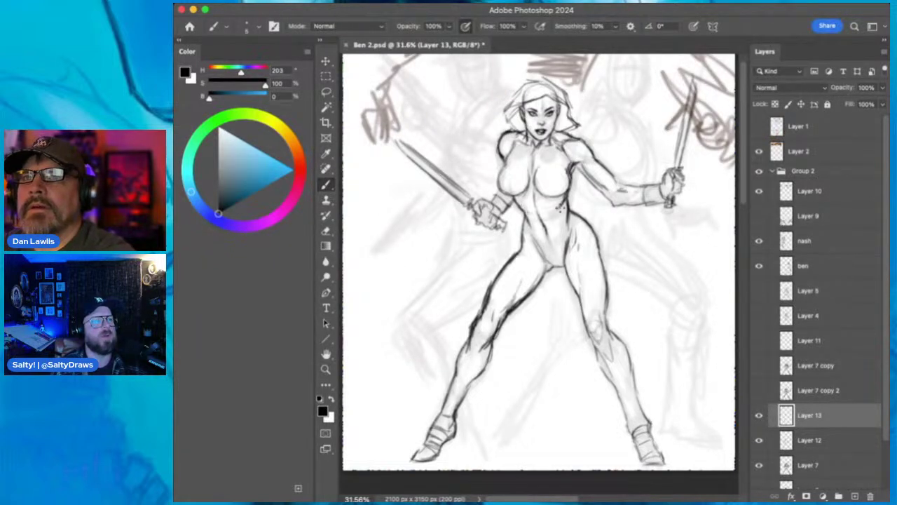
- Compare the drawing with Layer 13 and Layer 12 toggled off and on, and merge the two layers
left_click(326, 230)
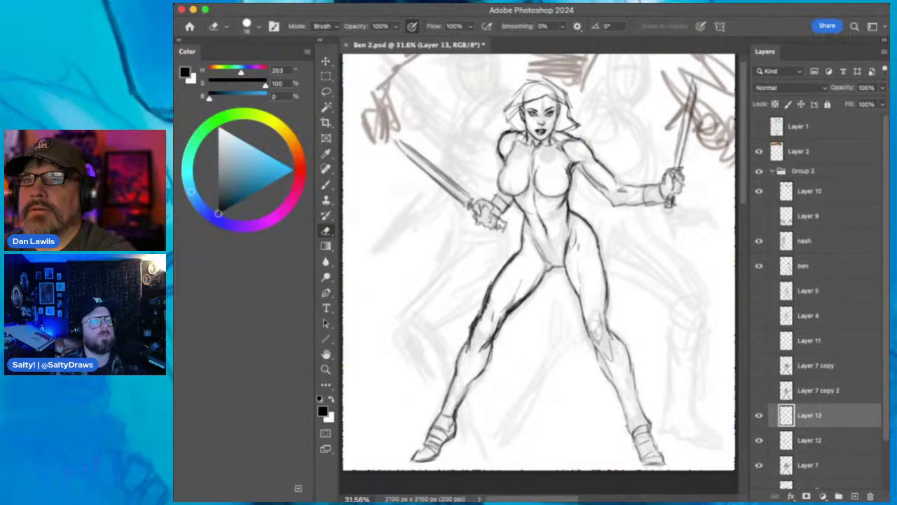
left_click(758, 416)
left_click(759, 416)
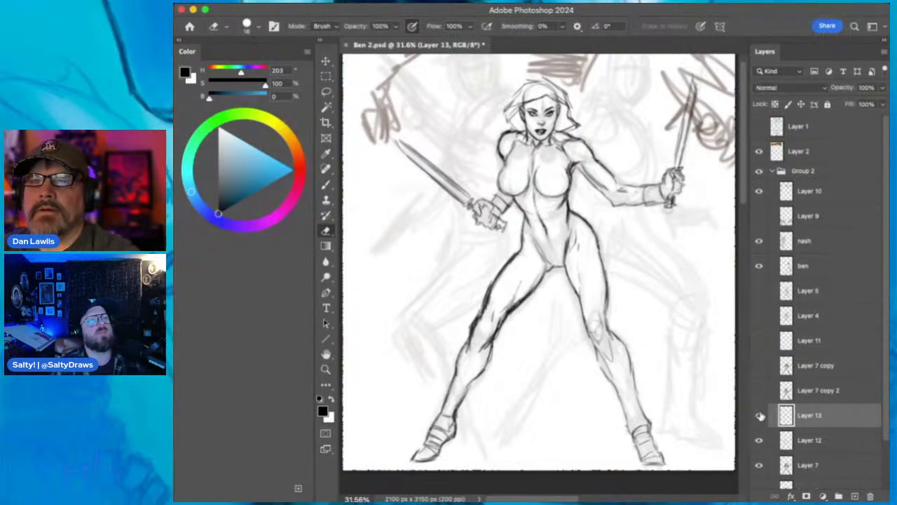
left_click(759, 440)
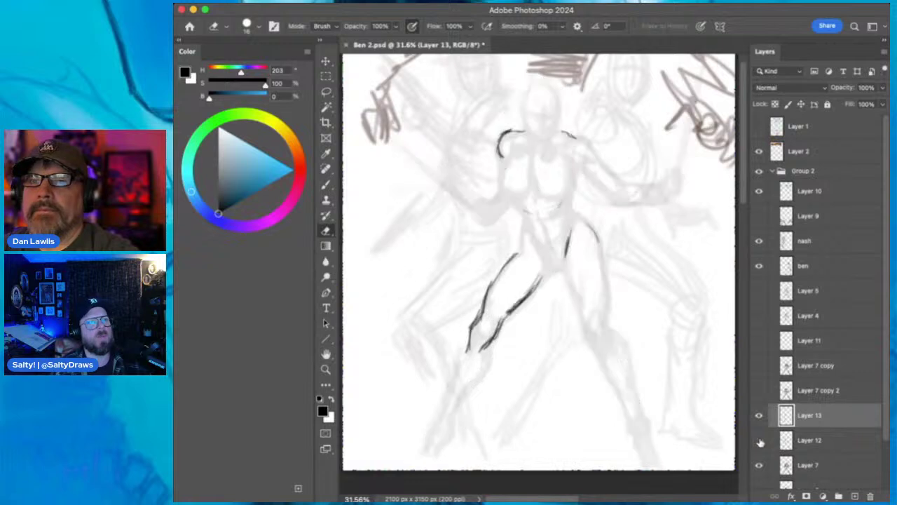
left_click(759, 440)
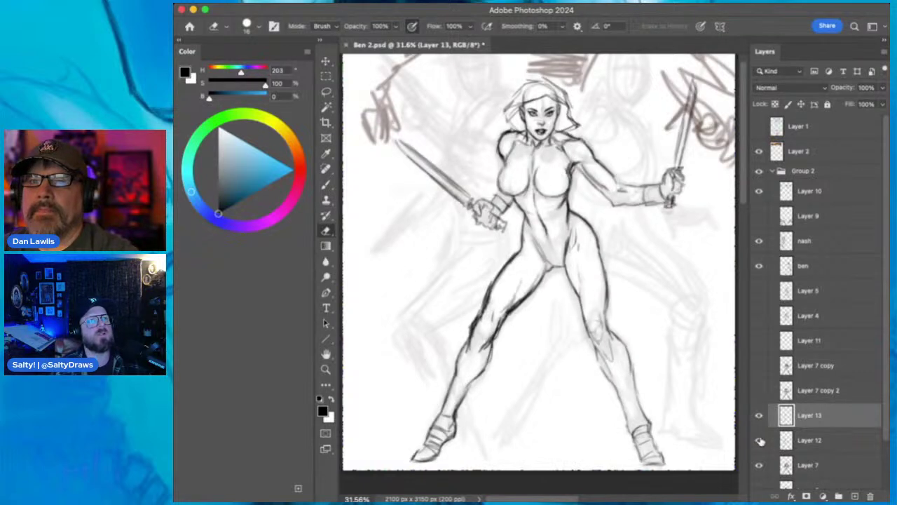
left_click(843, 441, "shift")
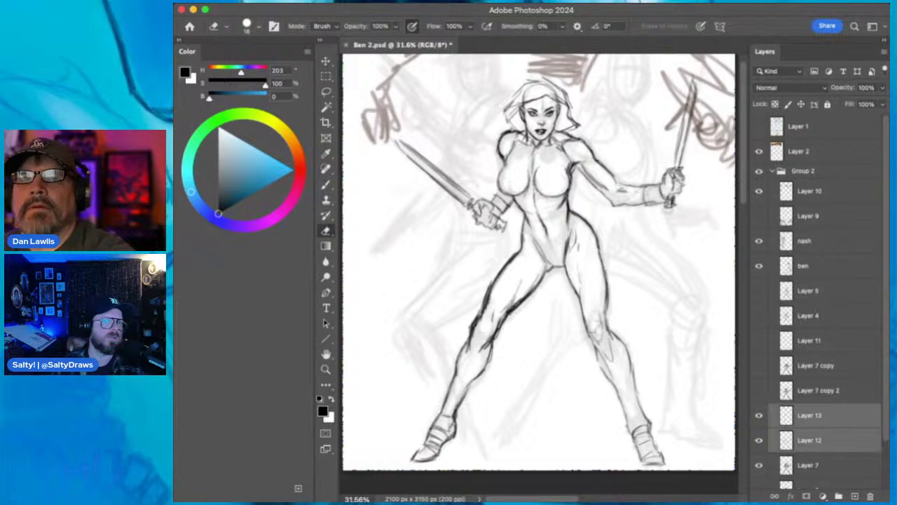
key("super+e")
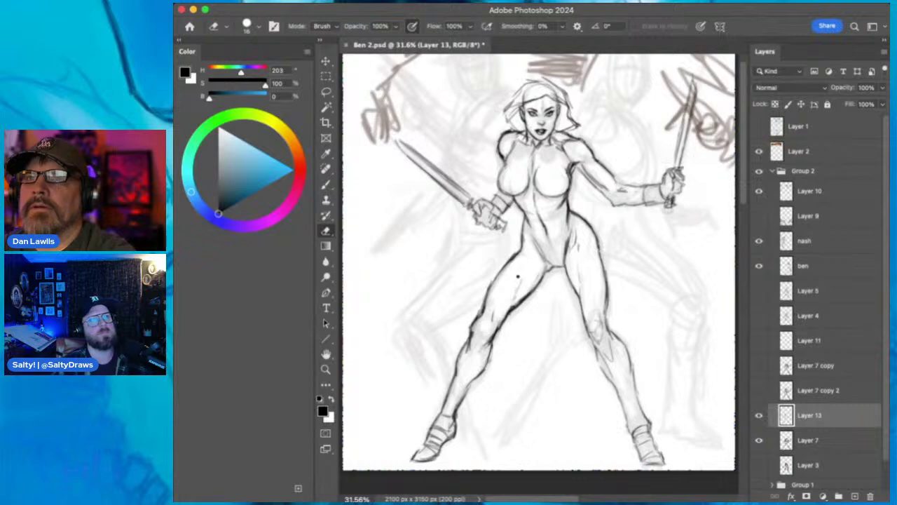
- Strengthen the knee, calf and ankle contours of the picture's left leg and the outer thigh contour of the other leg
left_click(555, 185)
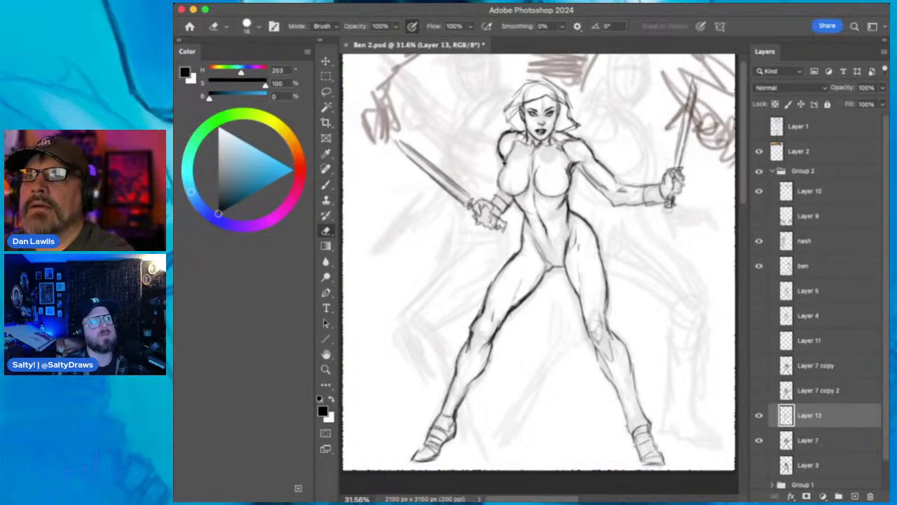
left_click(325, 182)
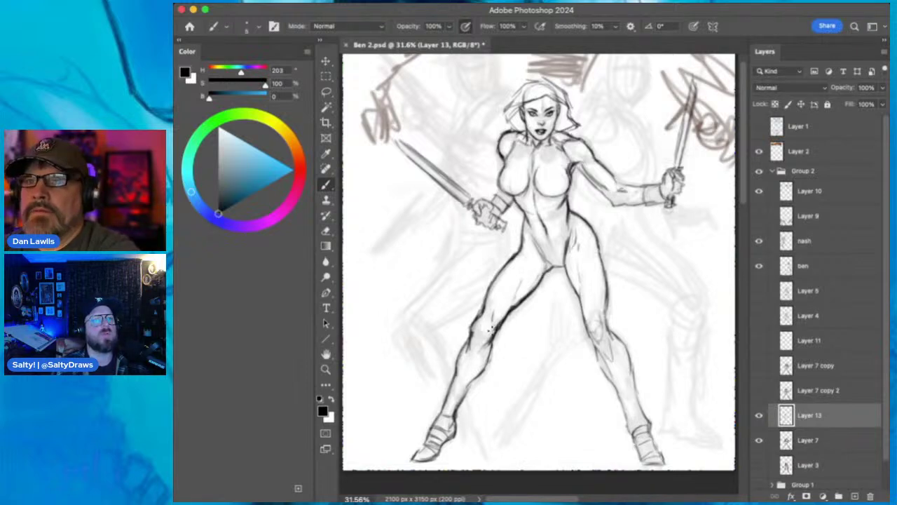
left_click_drag(488, 309, 490, 329)
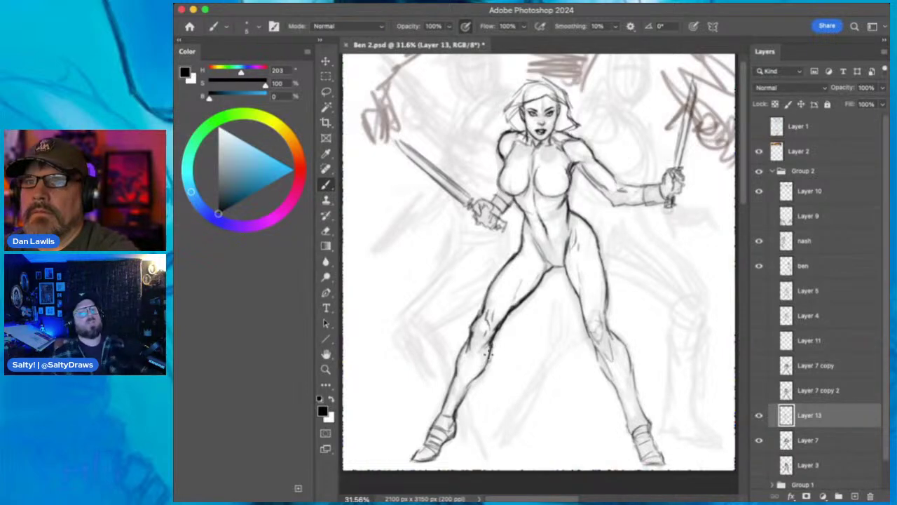
left_click_drag(481, 373, 471, 385)
left_click_drag(467, 341, 454, 379)
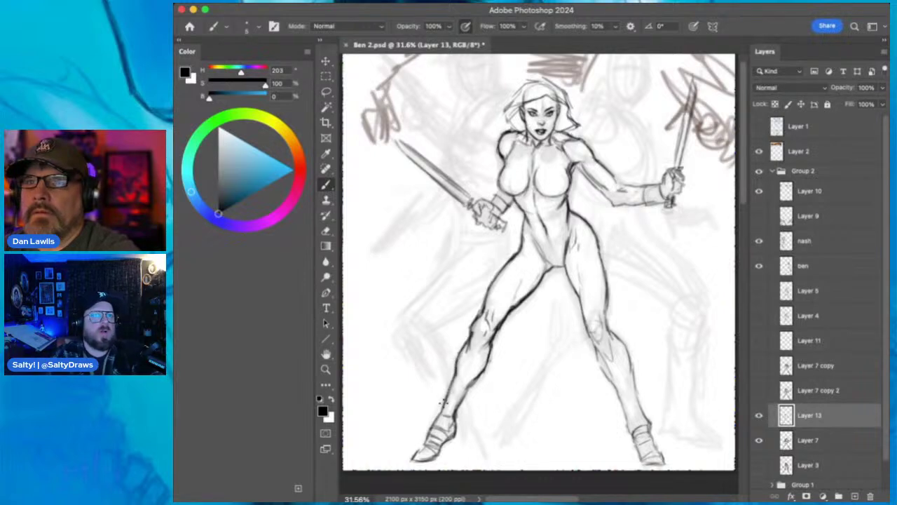
left_click_drag(440, 411, 431, 437)
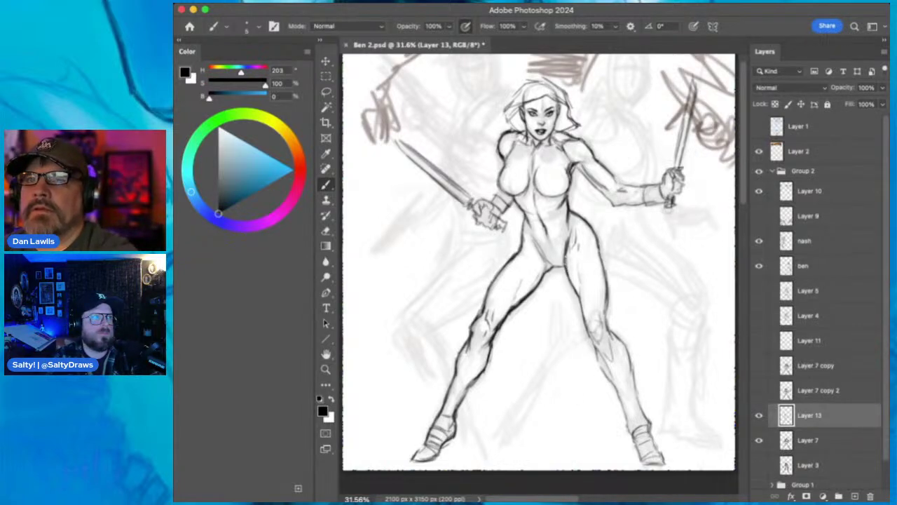
left_click_drag(599, 249, 603, 300)
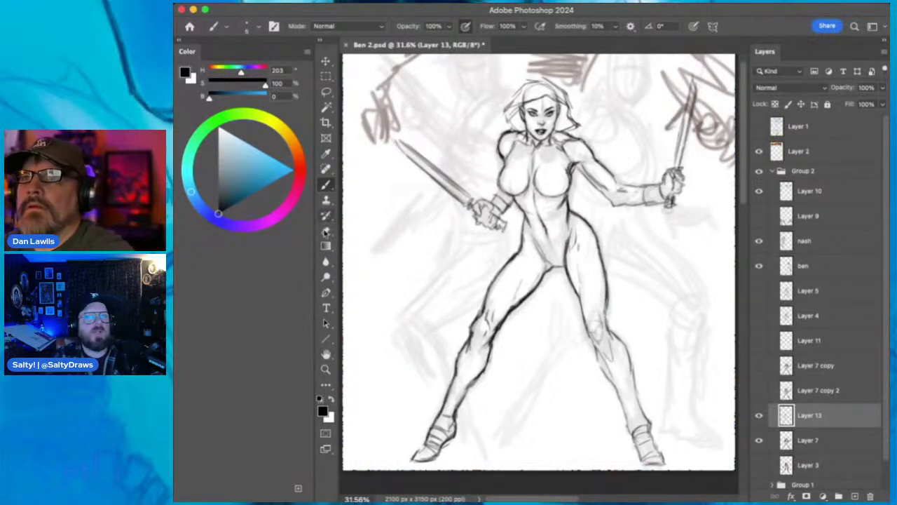
- Isolate the ear on the picture's left side of the head with the Lasso, try to reposition it, and clear the selection
key("e")
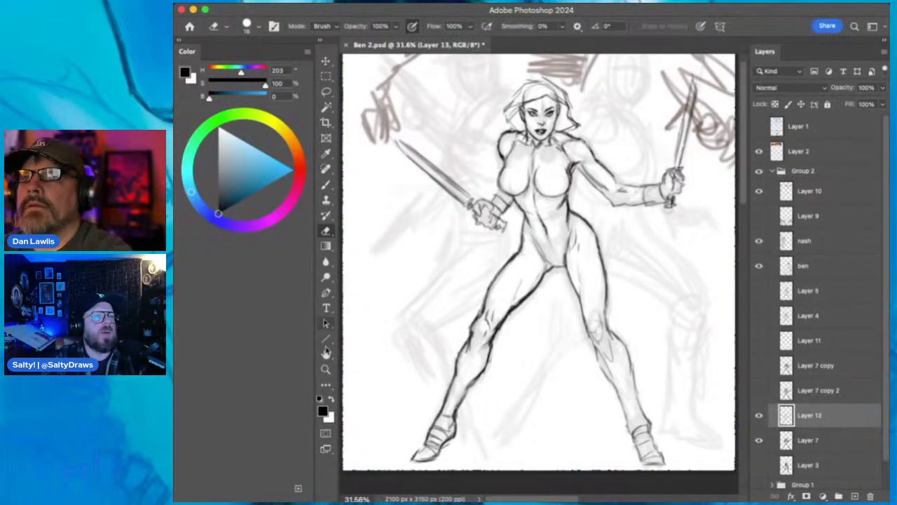
left_click(325, 369)
left_click_drag(548, 96, 589, 99)
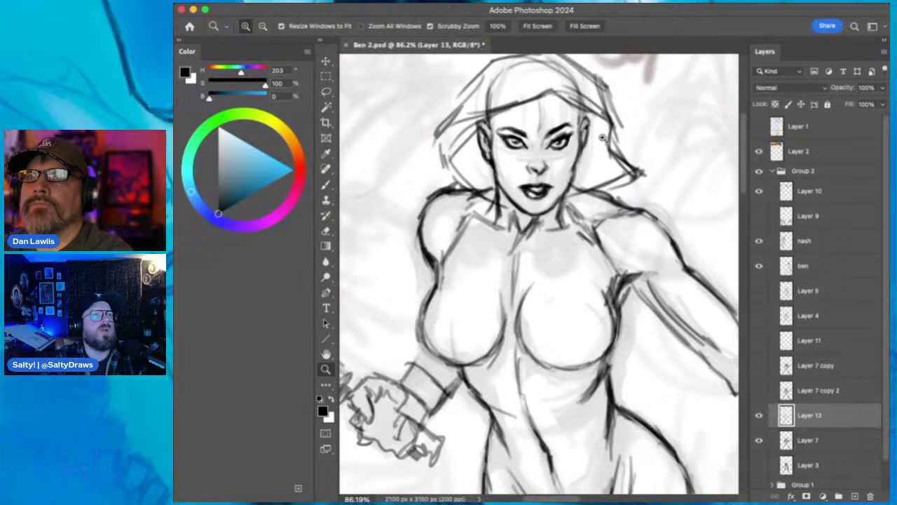
left_click(324, 184)
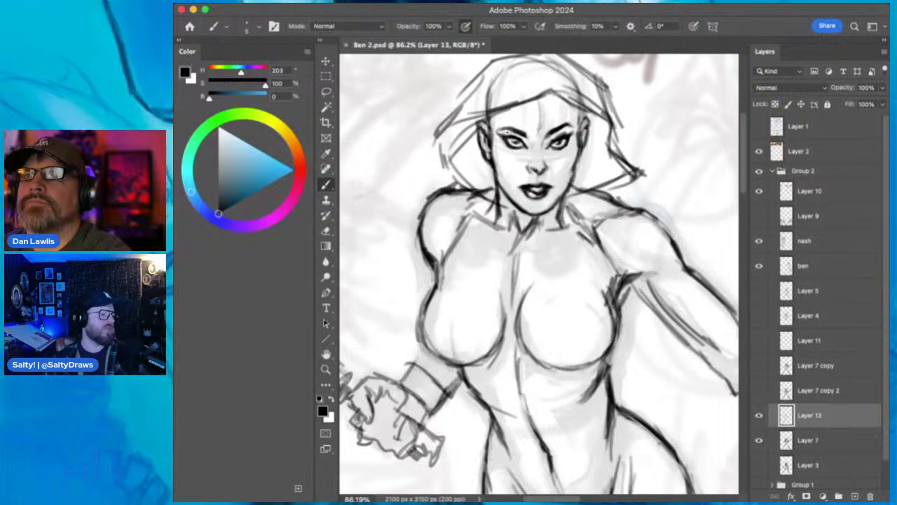
left_click(325, 91)
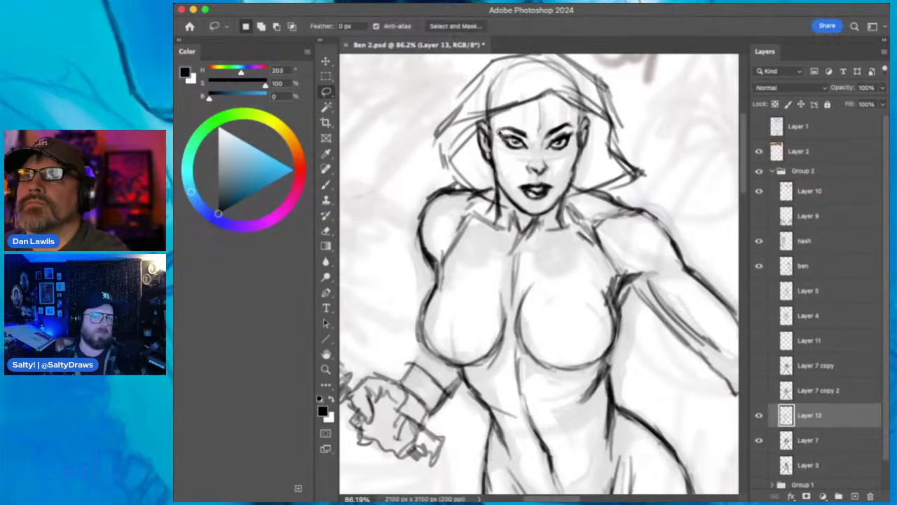
left_click_drag(495, 177, 494, 130)
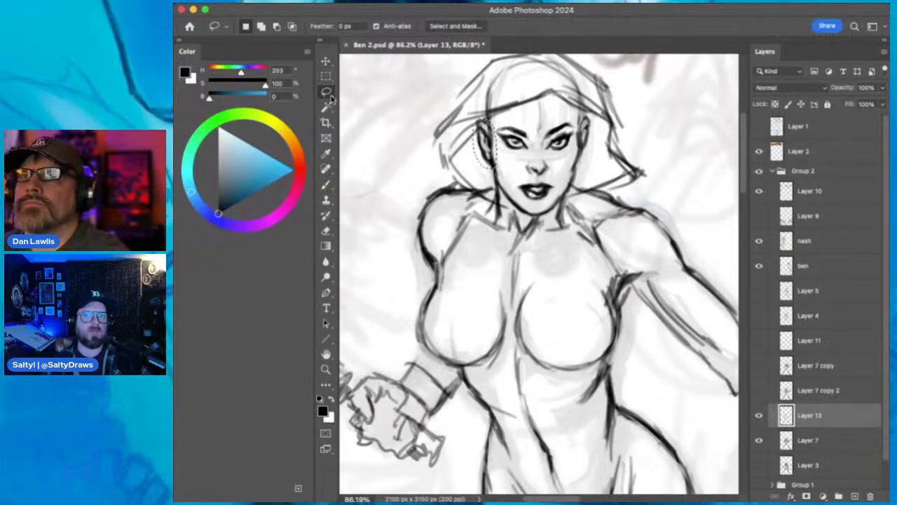
left_click(327, 62)
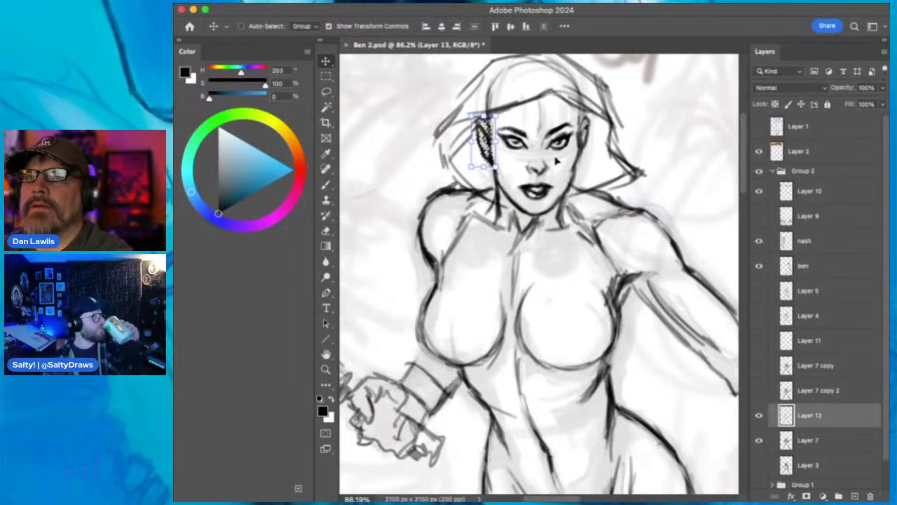
key("ctrl+d")
key("b")
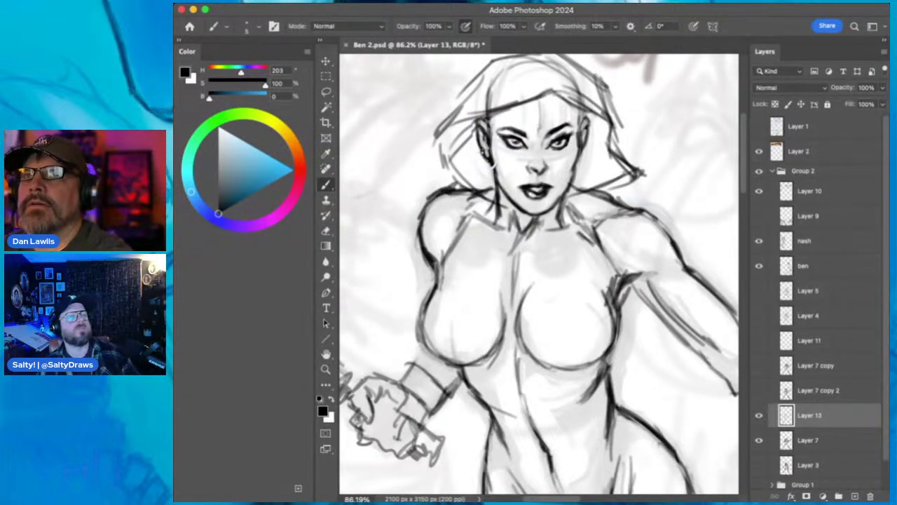
- Lasso the ear on the picture's left side of the head, transform it to 102.43% width and 94.90% height, and clear the selection
left_click(325, 91)
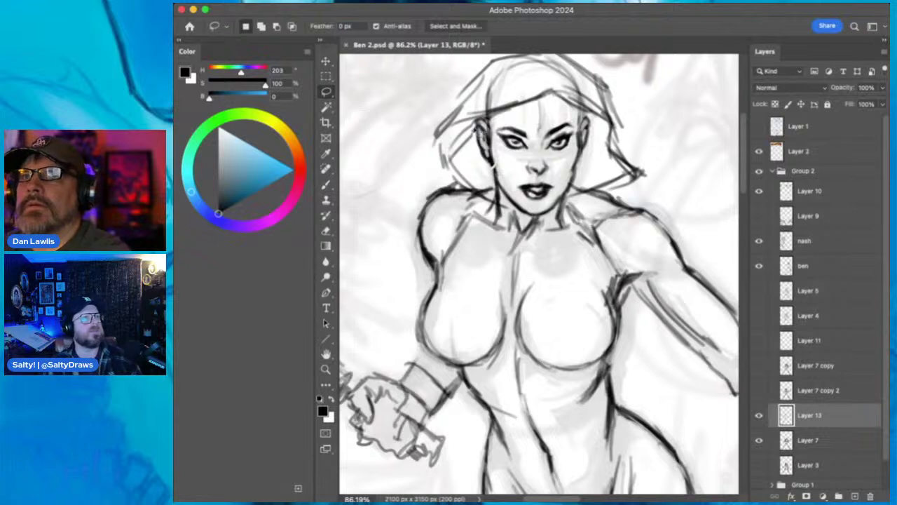
mouse_move(495, 130)
left_mouse_down()
mouse_move(495, 168)
mouse_move(467, 136)
left_mouse_up()
left_click(325, 61)
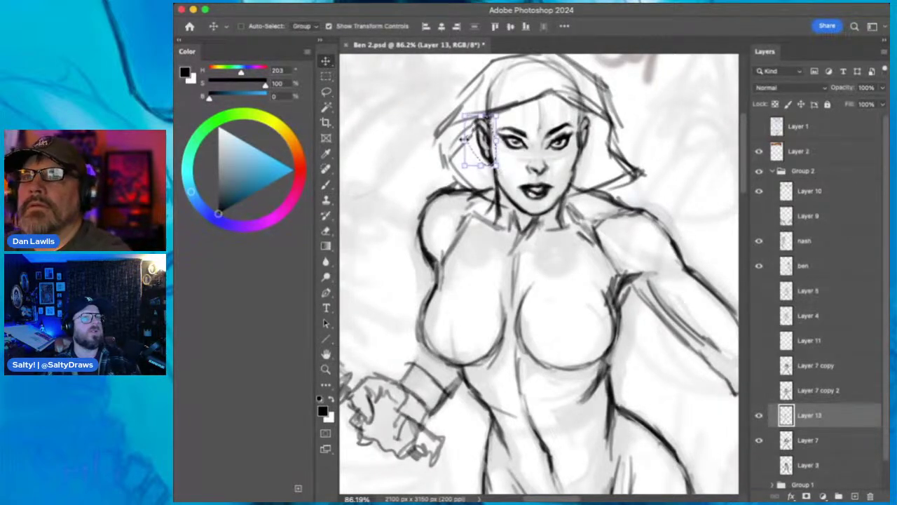
key("super+t")
left_click_drag(463, 140, 461, 140)
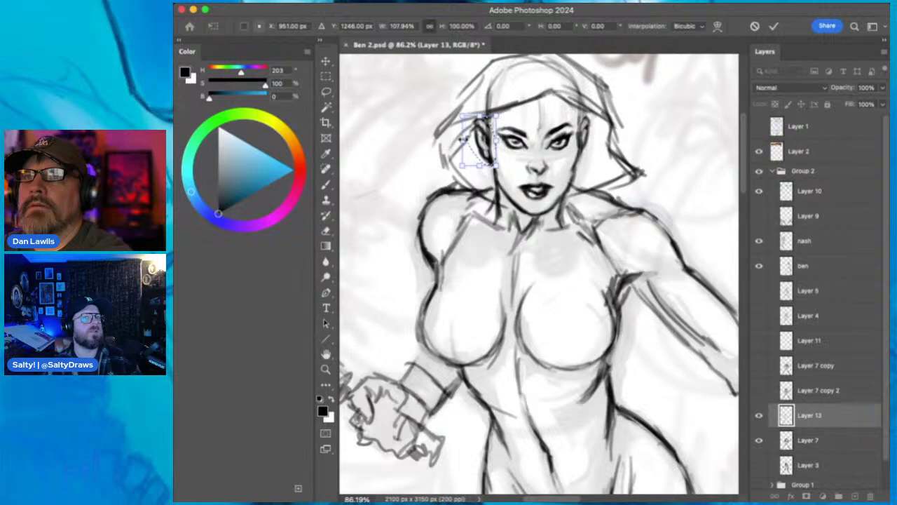
left_click_drag(496, 166, 494, 162)
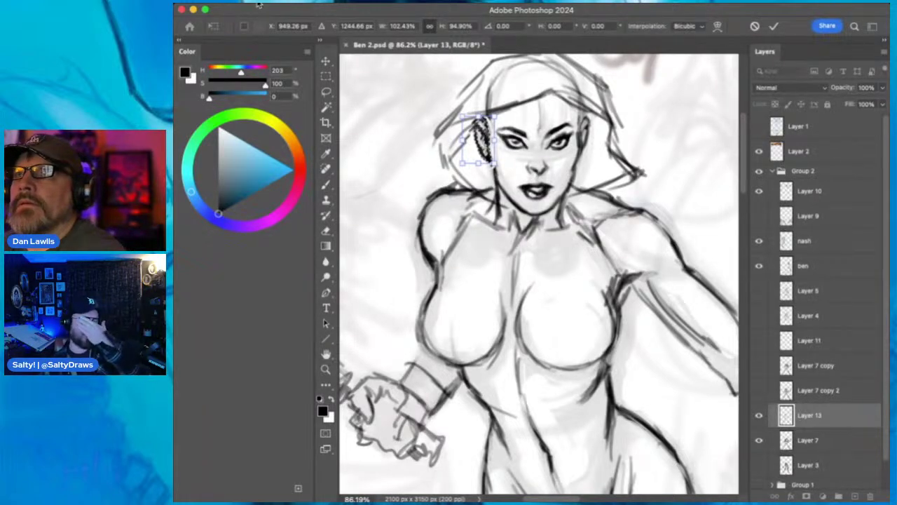
left_click(325, 60)
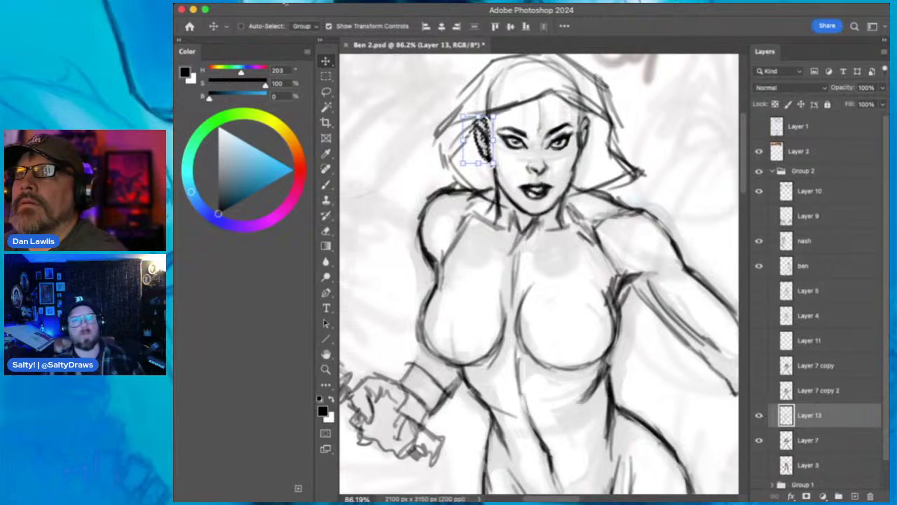
key("ctrl+d")
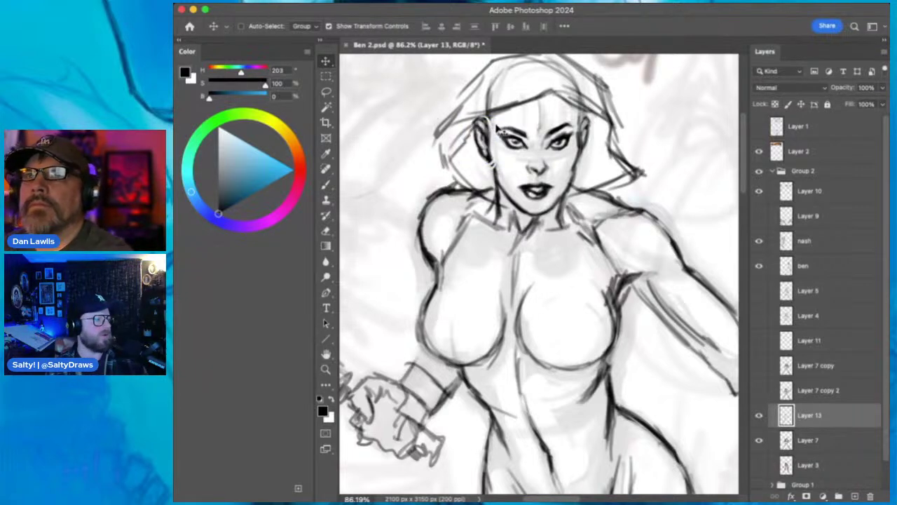
- Refine the ear on the picture's right side and the neck contours under the jaw, alternating Brush strokes with Eraser clean-up
left_click(325, 183)
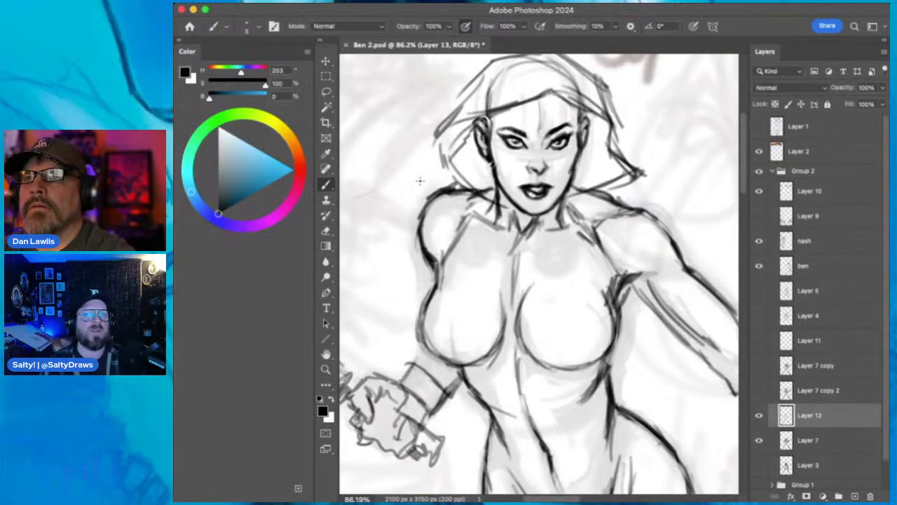
key("e")
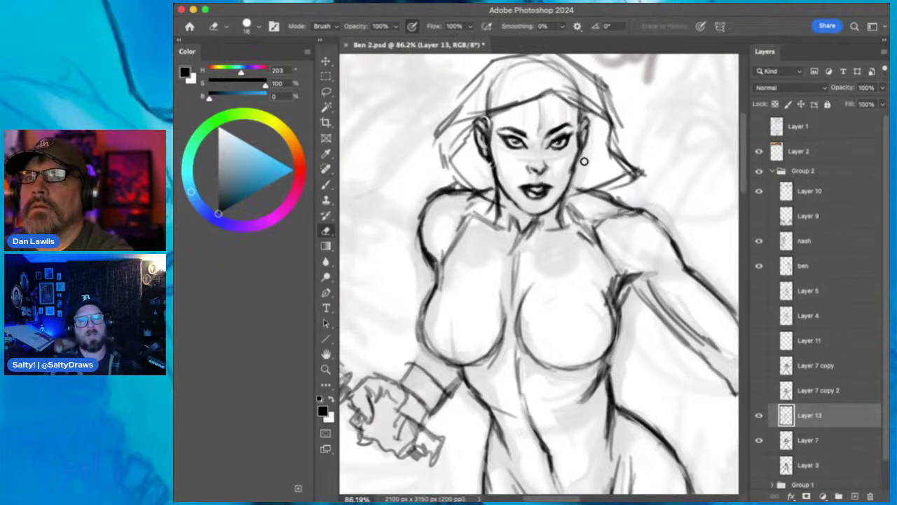
left_click(325, 185)
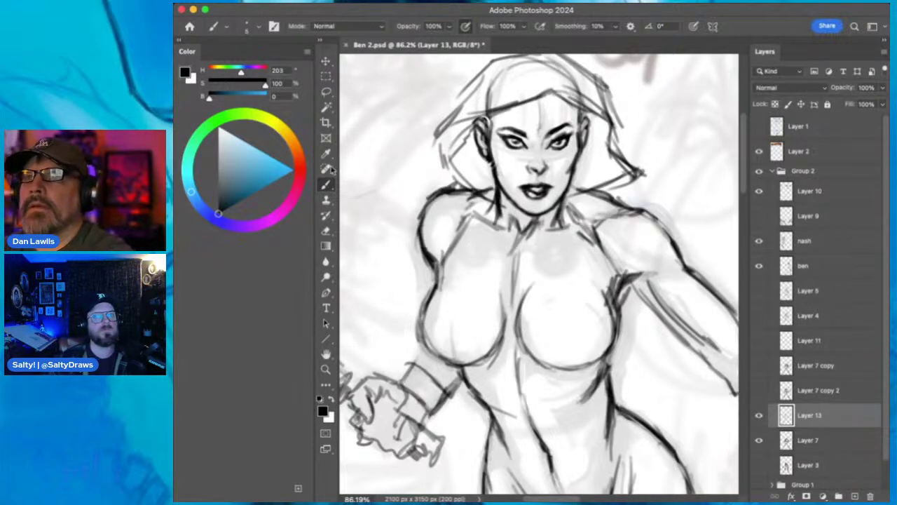
left_click(326, 230)
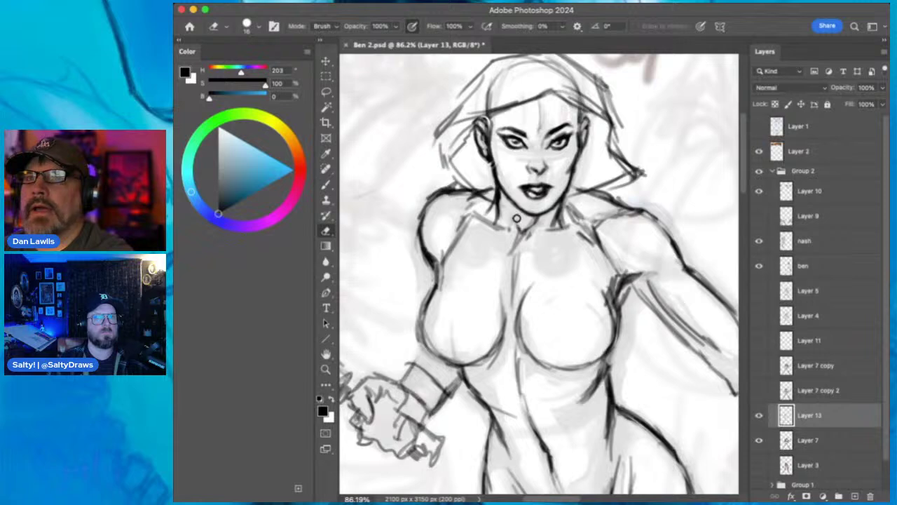
left_click(326, 183)
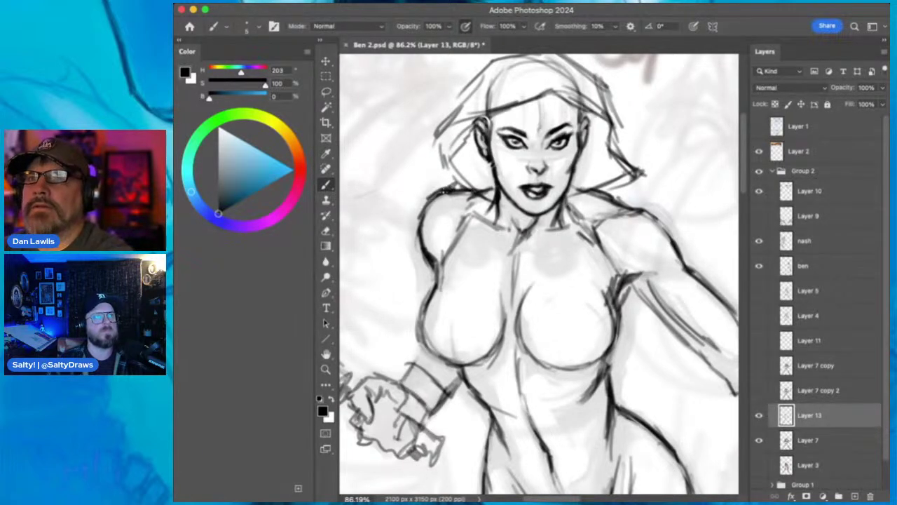
key("e")
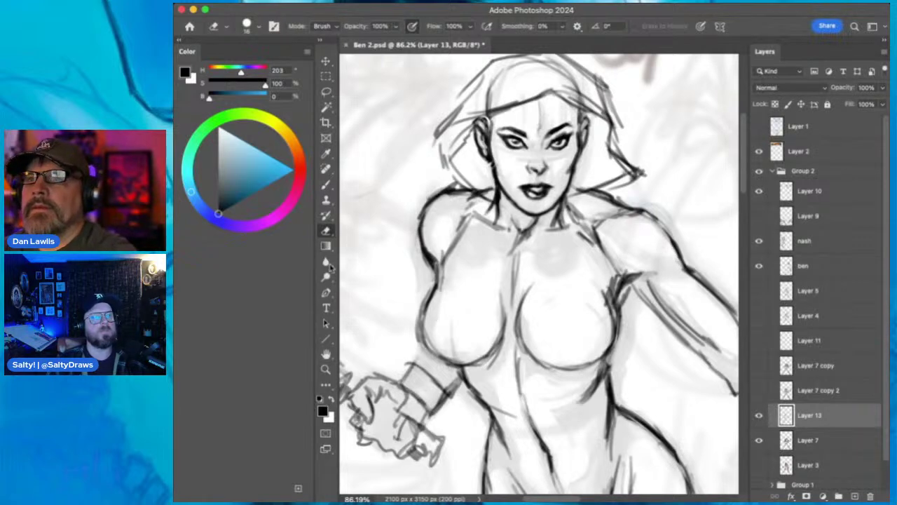
- Check the whole composition, and add a new layer directly above the nash layer for the hooded figure beside the woman
left_click(326, 368)
left_click_drag(578, 208, 524, 241)
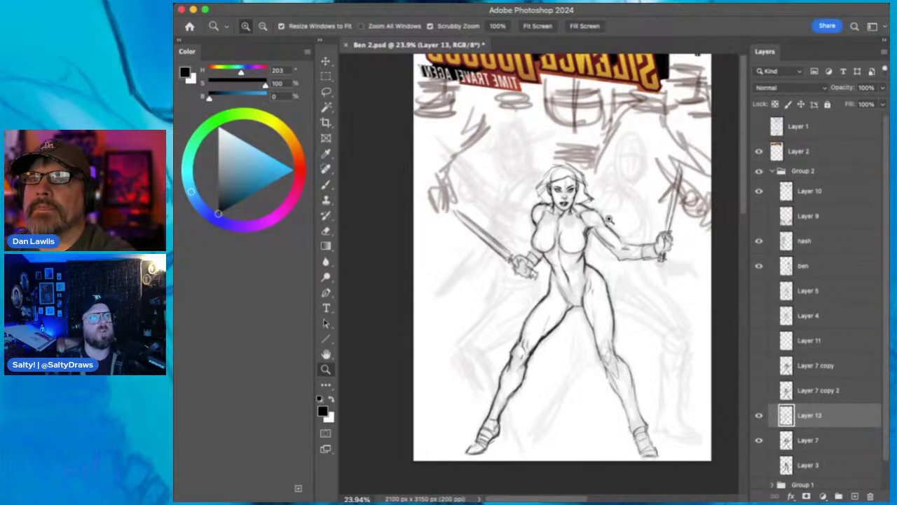
mouse_move(553, 167)
left_mouse_down()
mouse_move(583, 160)
mouse_move(575, 166)
left_mouse_up()
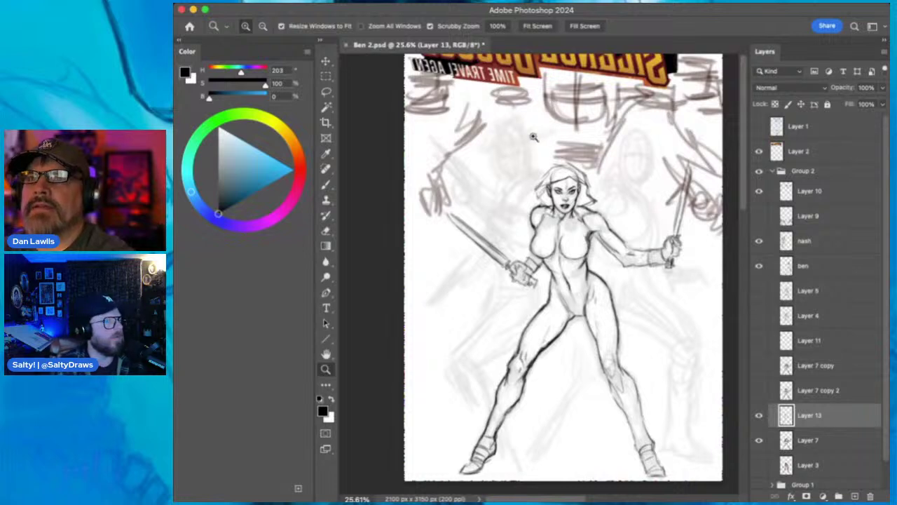
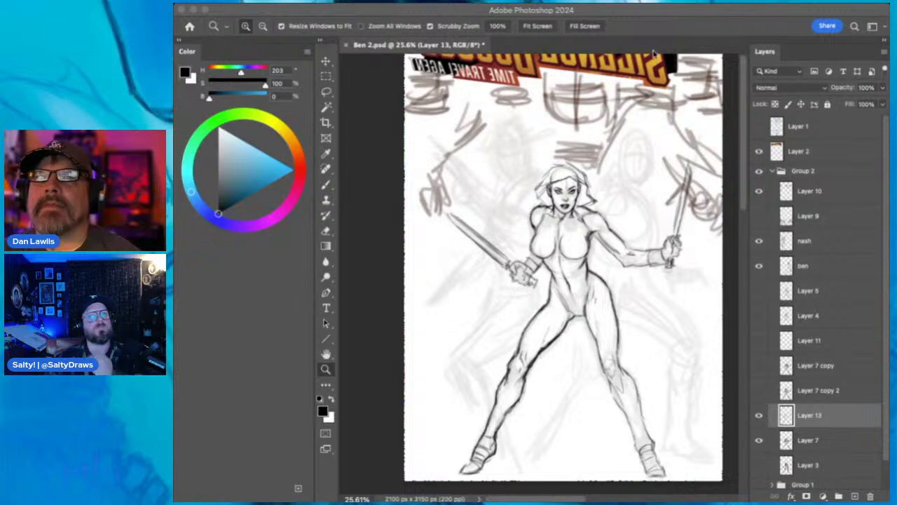
left_click(329, 17)
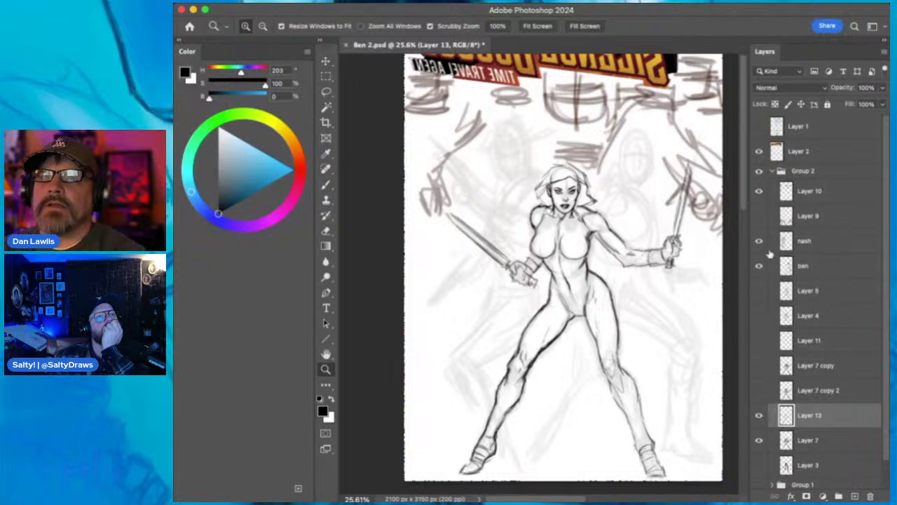
left_click(823, 245)
left_click(855, 495)
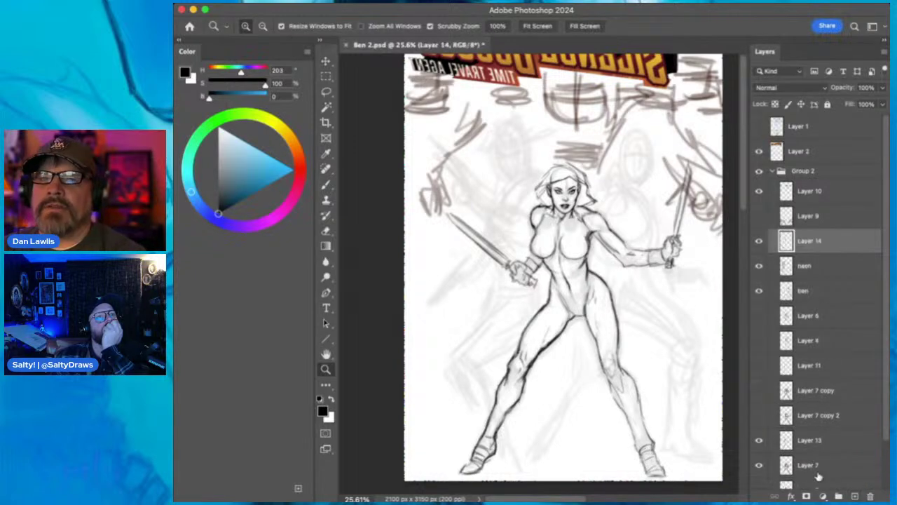
mouse_move(500, 138)
left_mouse_down()
mouse_move(549, 117)
mouse_move(539, 121)
left_mouse_up()
- Raise the nash layer's opacity to 100% so its rough brown figure can guide the drawing
left_click(326, 185)
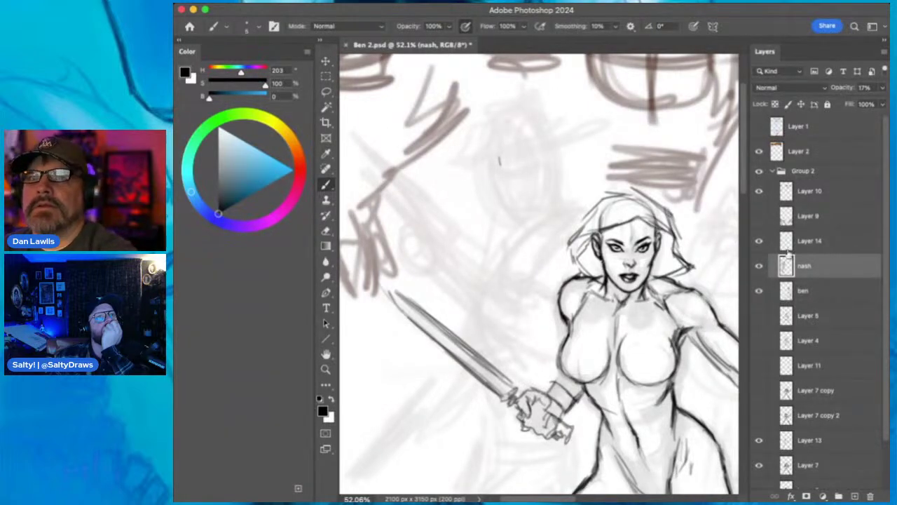
left_click(881, 89)
left_click_drag(836, 104, 881, 104)
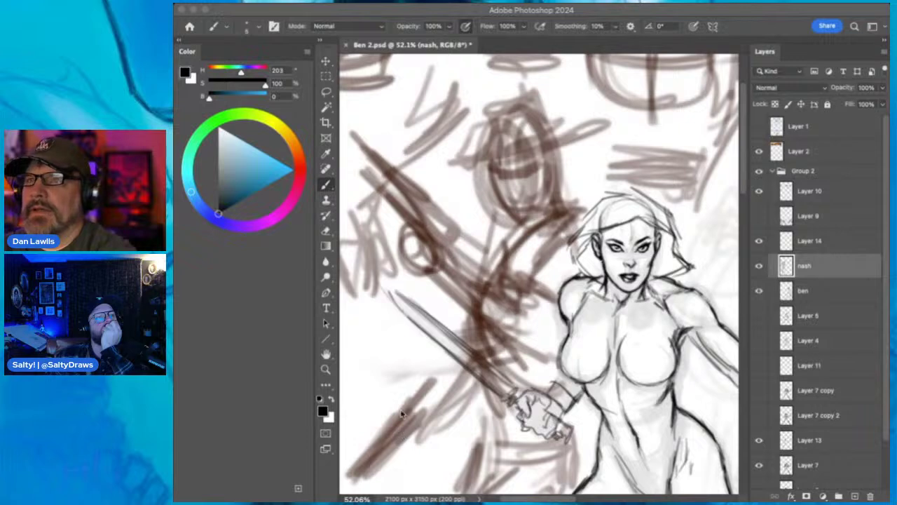
left_click(469, 13)
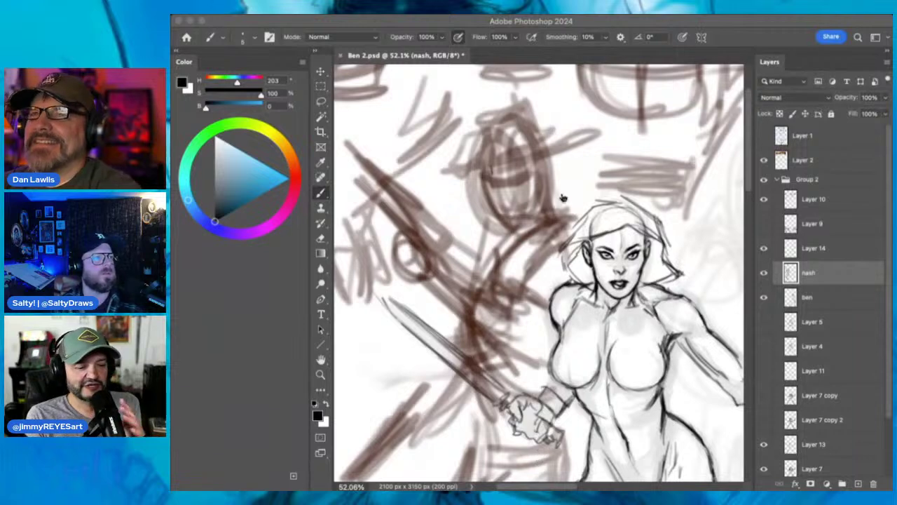
left_click(597, 25)
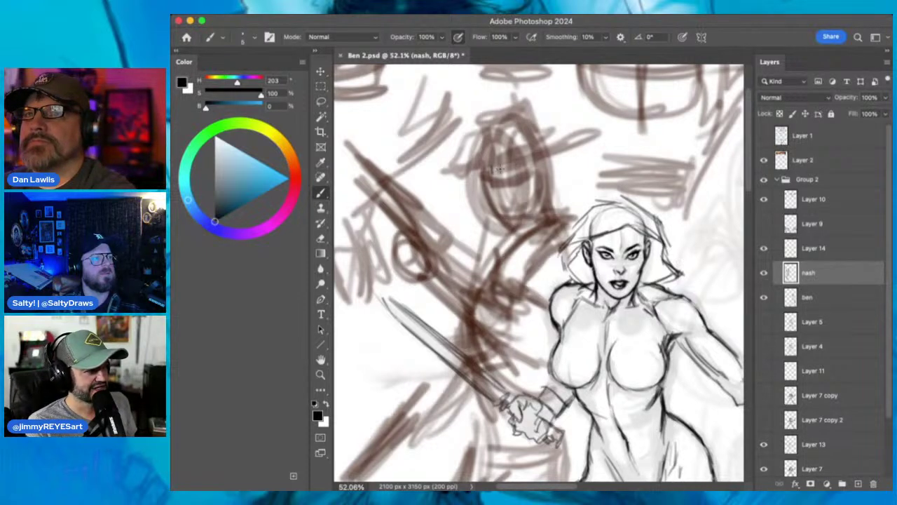
- Sketch the hooded figure's brows, eyes, nose, mouth and cheek line in black over the rough brown head on the nash layer
mouse_move(498, 172)
left_mouse_down()
mouse_move(527, 167)
mouse_move(492, 173)
mouse_move(527, 167)
mouse_move(490, 199)
left_mouse_up()
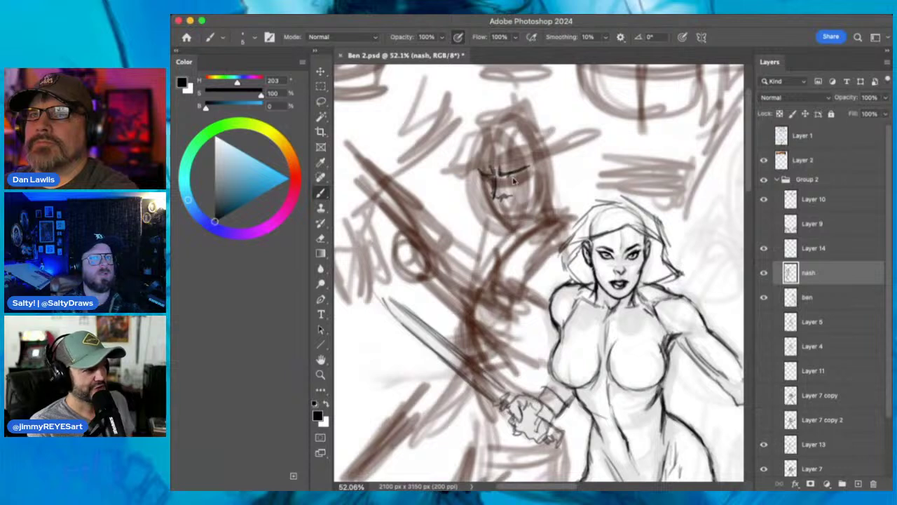
mouse_move(516, 178)
left_mouse_down()
mouse_move(485, 172)
mouse_move(523, 174)
mouse_move(496, 170)
mouse_move(527, 184)
left_mouse_up()
left_click_drag(478, 170, 516, 204)
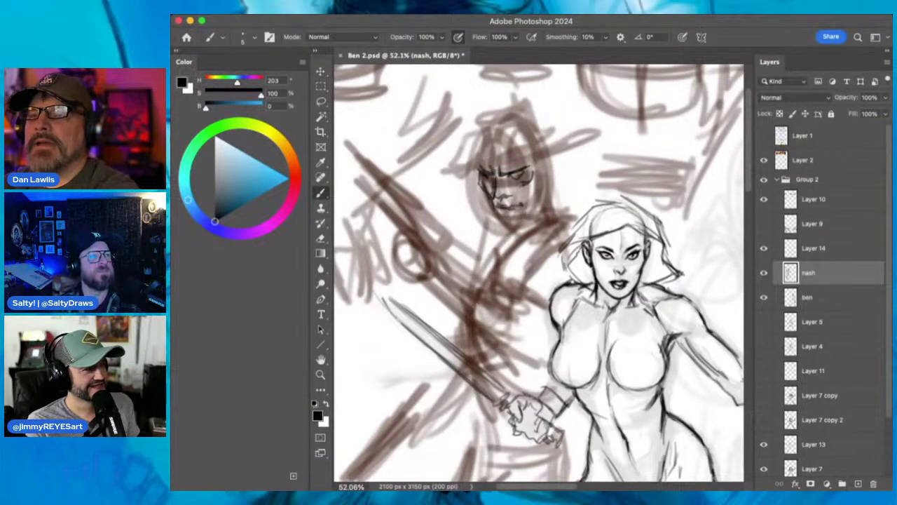
- Erase the rough brown marks inside the hooded figure's eyes, nose and cheeks to bring out the facial planes
left_click(321, 237)
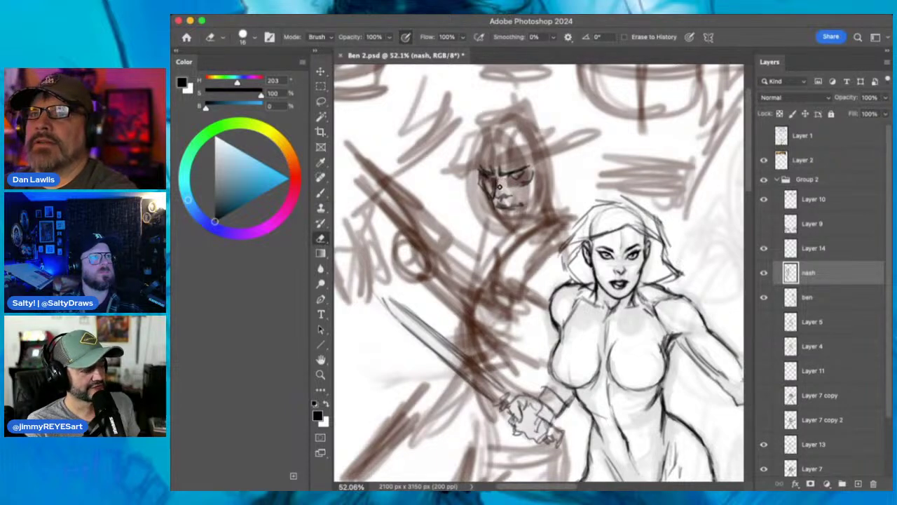
mouse_move(500, 182)
left_mouse_down()
mouse_move(531, 173)
mouse_move(491, 181)
left_mouse_up()
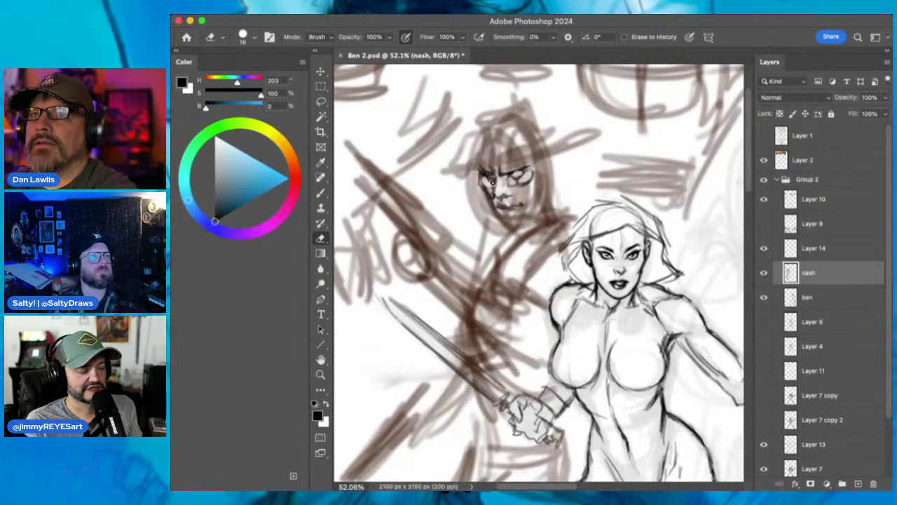
mouse_move(525, 198)
left_mouse_down()
mouse_move(503, 210)
mouse_move(525, 194)
left_mouse_up()
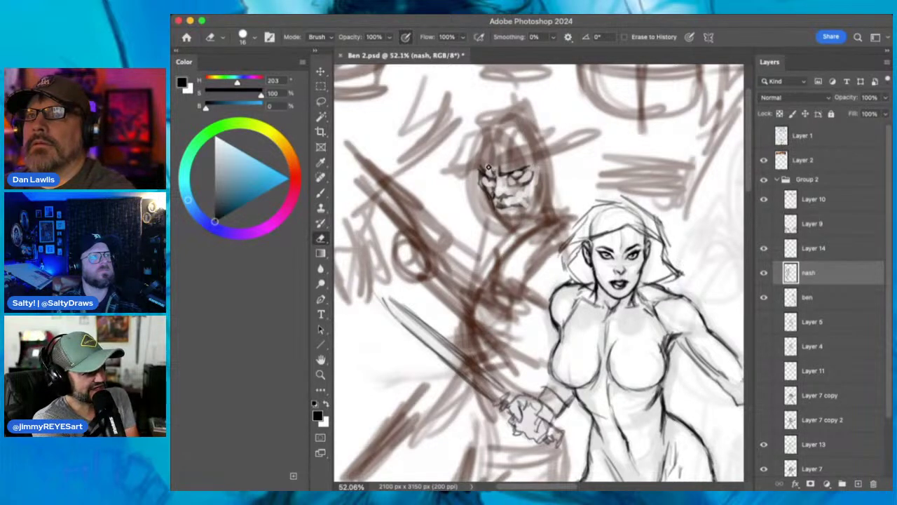
- Draw the hooded figure's skull outline and temple line, darken the brows, and define the cheeks, jaw and chin
left_click(321, 192)
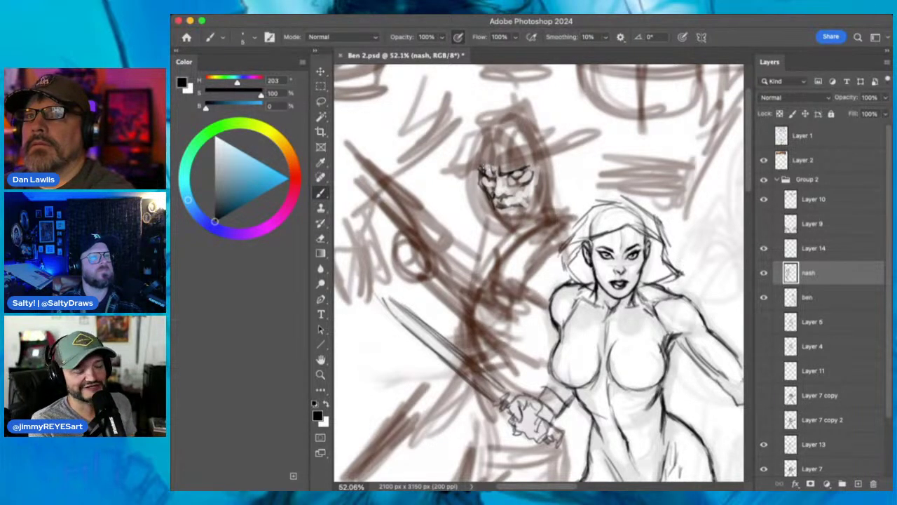
mouse_move(492, 172)
left_mouse_down()
mouse_move(481, 165)
mouse_move(479, 137)
mouse_move(512, 129)
mouse_move(534, 138)
left_mouse_up()
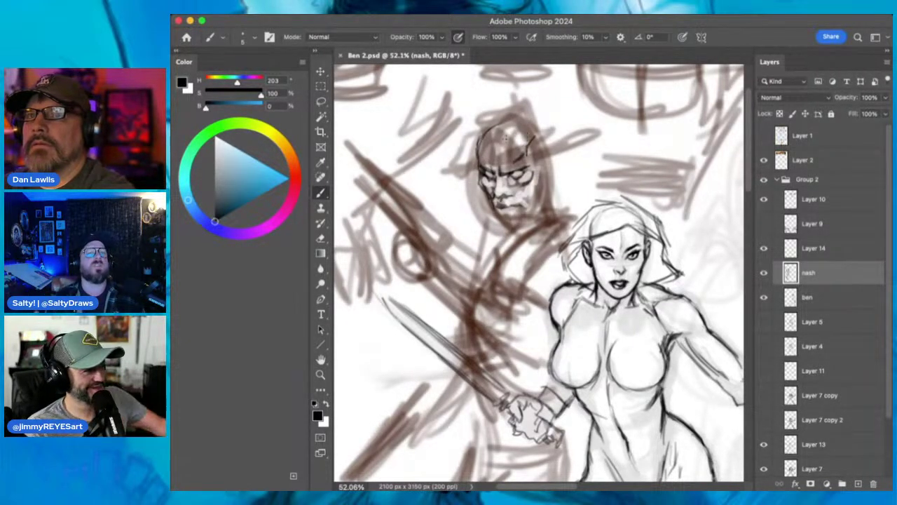
left_click_drag(478, 149, 503, 122)
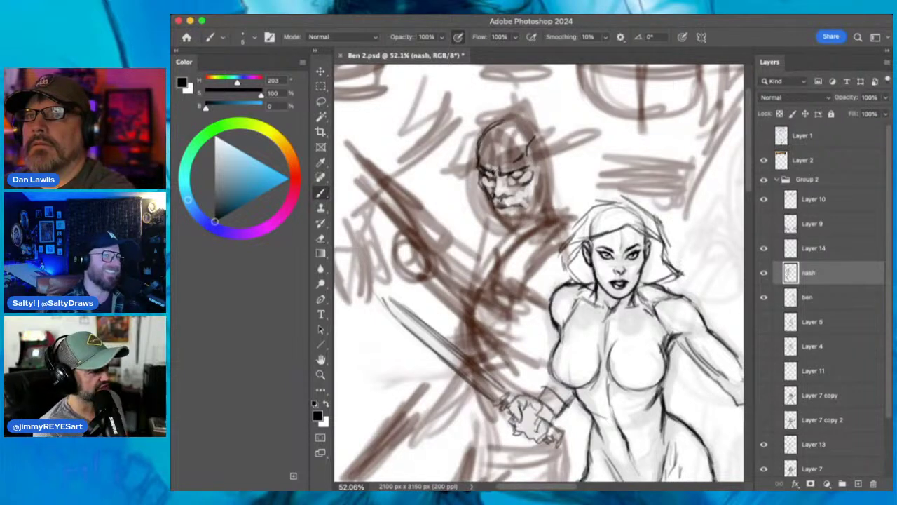
left_click_drag(502, 175, 530, 162)
mouse_move(487, 203)
left_mouse_down()
mouse_move(503, 237)
mouse_move(504, 214)
mouse_move(513, 216)
mouse_move(503, 234)
mouse_move(524, 232)
mouse_move(548, 187)
mouse_move(543, 213)
mouse_move(511, 221)
mouse_move(517, 191)
mouse_move(507, 178)
left_mouse_up()
- Erase highlights into the hooded figure's face, chin edge and forehead, and rework the jaw and cheek shading with the Brush
left_click(320, 238)
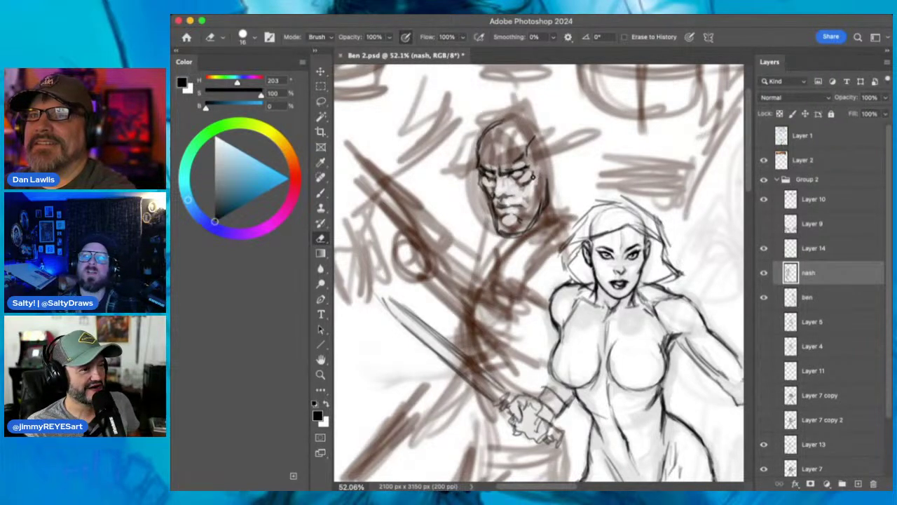
mouse_move(484, 180)
left_mouse_down()
mouse_move(502, 234)
mouse_move(493, 229)
mouse_move(516, 237)
mouse_move(499, 235)
mouse_move(491, 225)
mouse_move(523, 233)
left_mouse_up()
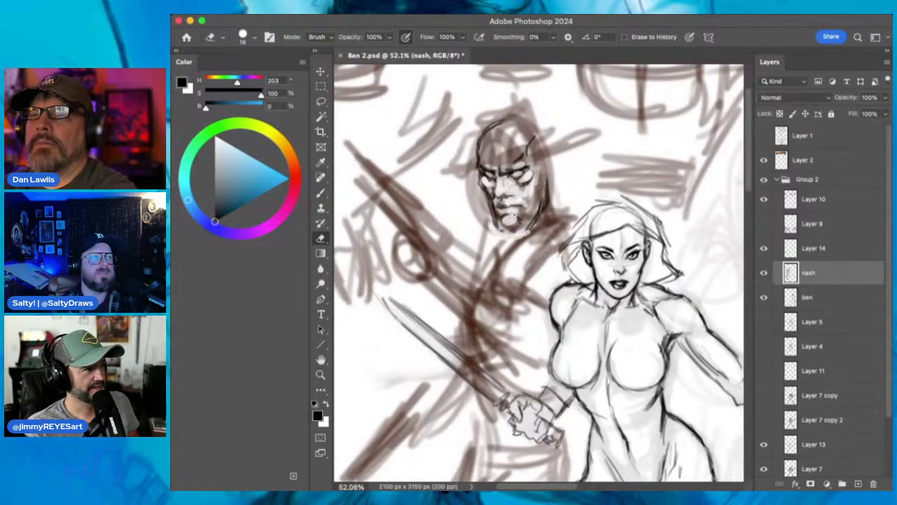
left_click(320, 192)
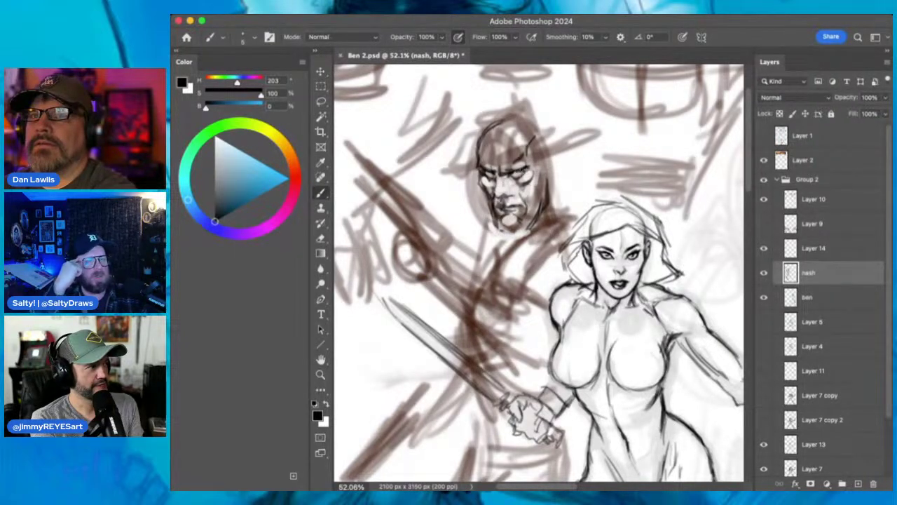
mouse_move(498, 226)
left_mouse_down()
mouse_move(522, 231)
mouse_move(544, 181)
left_mouse_up()
key("e")
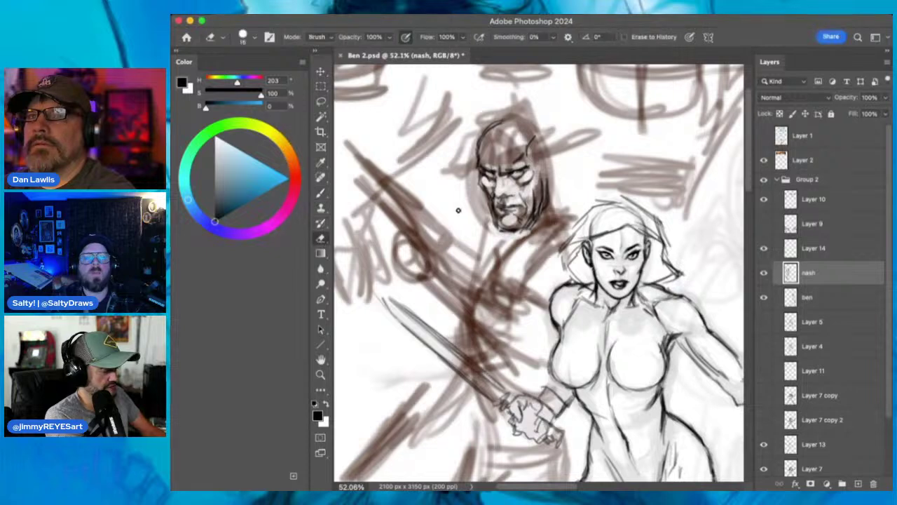
mouse_move(531, 226)
left_mouse_down()
mouse_move(544, 208)
mouse_move(539, 184)
mouse_move(535, 209)
mouse_move(534, 194)
mouse_move(526, 219)
left_mouse_up()
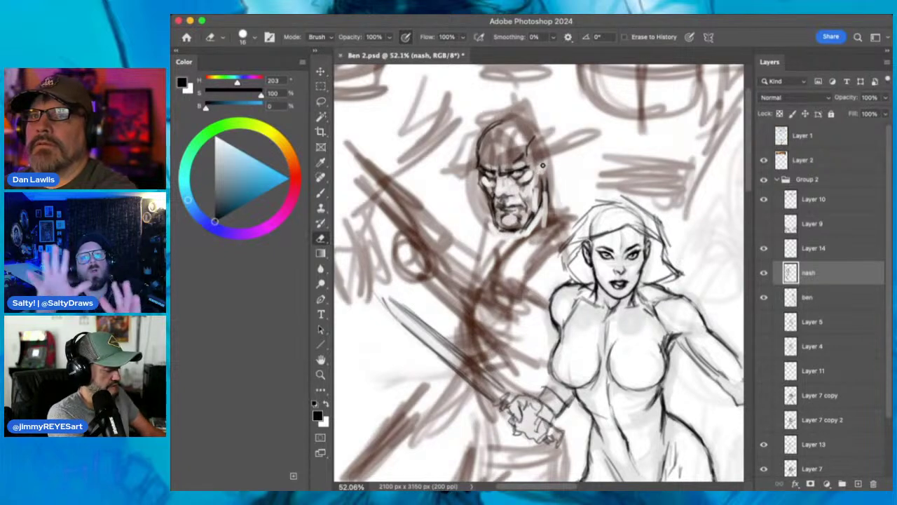
left_click_drag(514, 147, 499, 144)
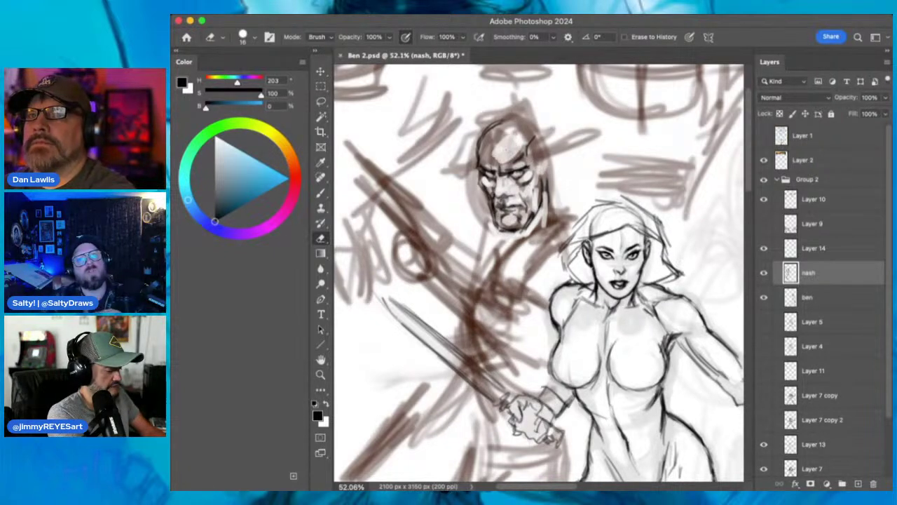
- Outline the skull, ear and neck of the figure on the nash layer in black with the Brush, and start the collar line
left_click(320, 195)
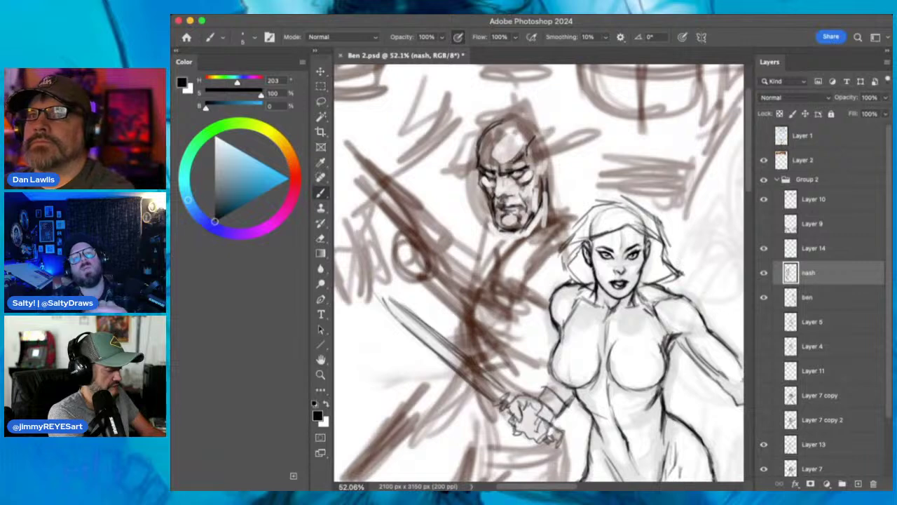
mouse_move(484, 132)
left_mouse_down()
mouse_move(504, 120)
mouse_move(545, 127)
mouse_move(548, 188)
mouse_move(531, 226)
left_mouse_up()
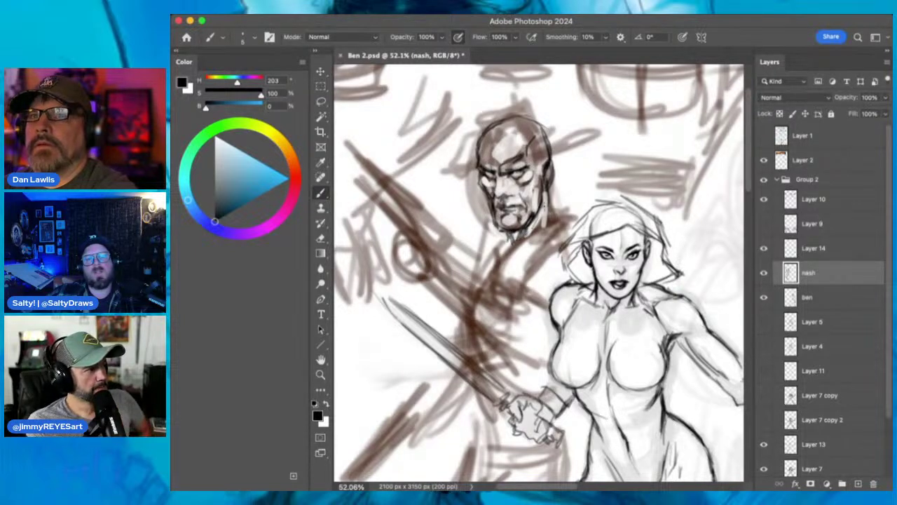
mouse_move(546, 192)
left_mouse_down()
mouse_move(543, 225)
mouse_move(575, 217)
mouse_move(489, 272)
left_mouse_up()
left_click_drag(530, 238, 497, 260)
left_click_drag(517, 244, 576, 219)
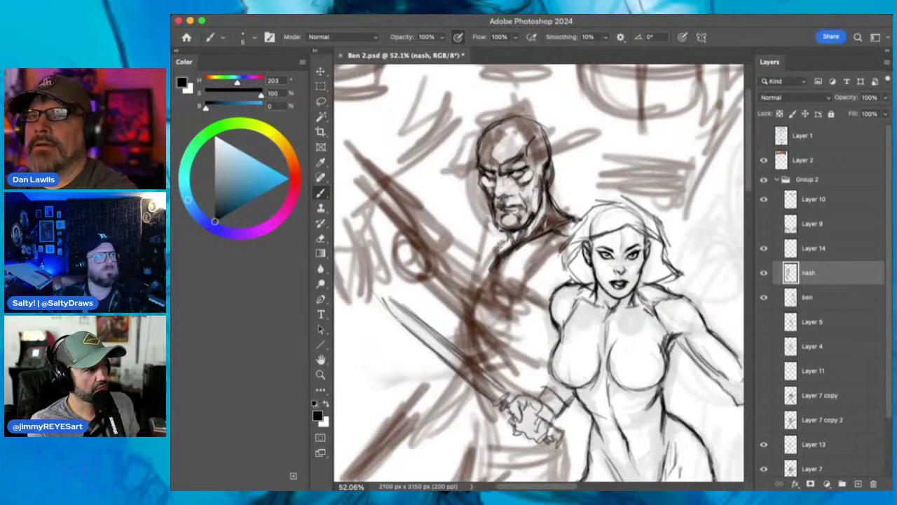
left_click_drag(499, 247, 475, 274)
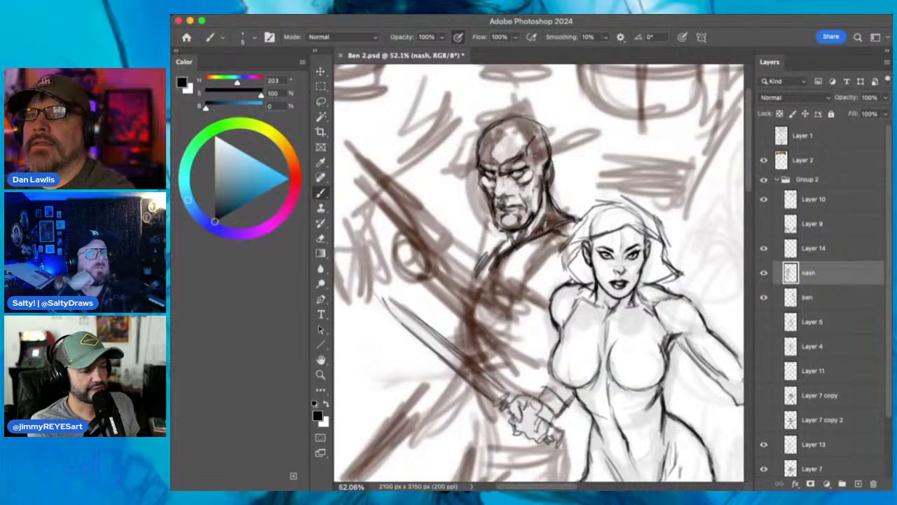
left_click_drag(544, 150, 529, 163)
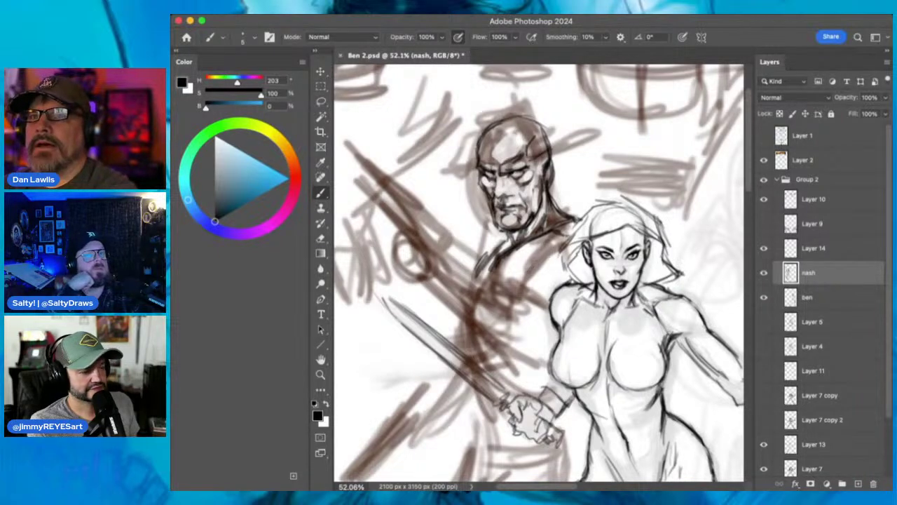
- Draw the open collar and lapel edges from the male figure's neck down his chest beside the woman's hair
left_click_drag(547, 245, 571, 216)
left_click_drag(560, 223, 585, 209)
left_click_drag(548, 242, 537, 266)
left_click_drag(535, 239, 527, 273)
mouse_move(548, 260)
left_mouse_down()
mouse_move(525, 282)
mouse_move(541, 290)
left_mouse_up()
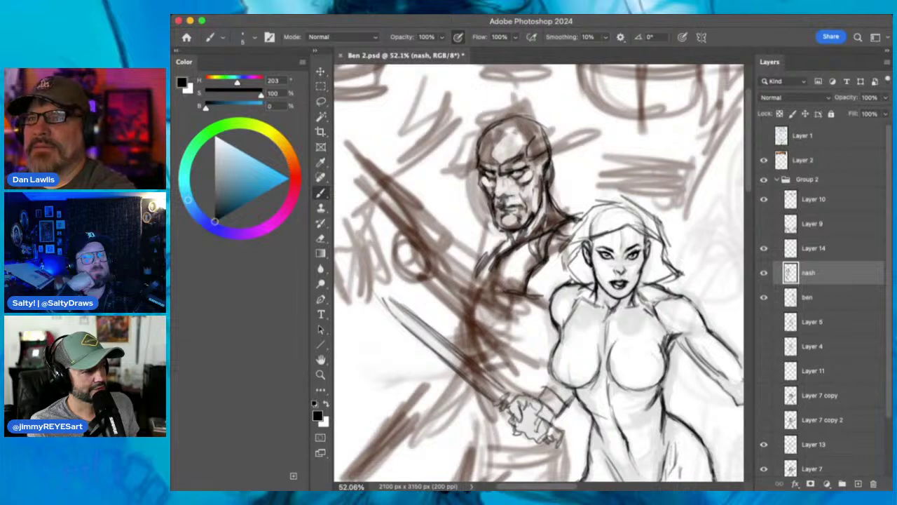
- Enlarge the Eraser to 45 and fade the rough brown marks over the male figure's raised arm, chest and neck
left_click(321, 252)
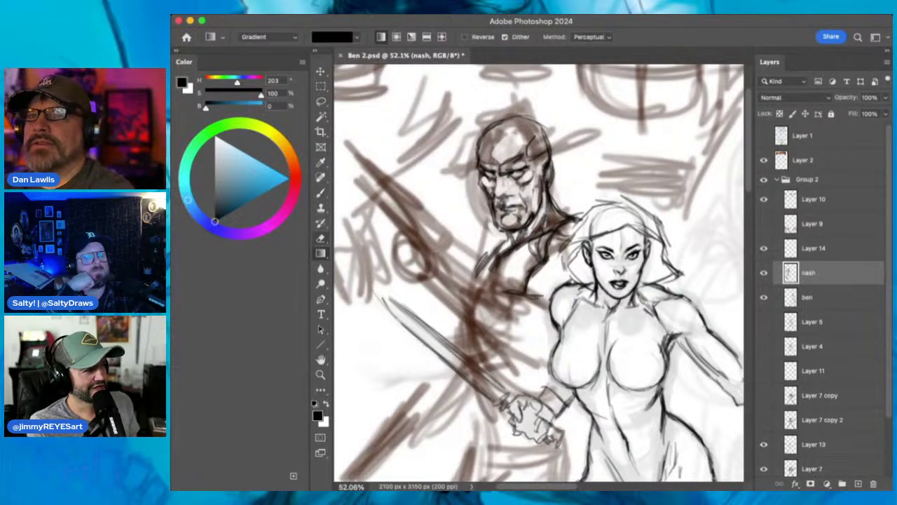
left_click(321, 238)
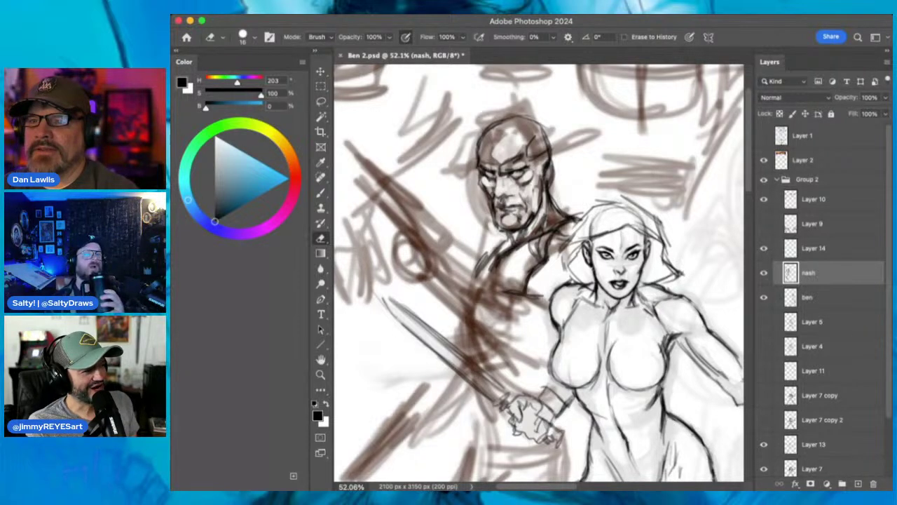
key("bracketright")
key("bracketright")
key("bracketright")
key("bracketright")
key("bracketright")
key("bracketright")
mouse_move(424, 236)
left_mouse_down()
mouse_move(459, 269)
mouse_move(455, 284)
mouse_move(527, 301)
mouse_move(520, 322)
mouse_move(454, 274)
mouse_move(494, 317)
mouse_move(458, 291)
mouse_move(529, 314)
mouse_move(535, 289)
mouse_move(525, 261)
mouse_move(525, 271)
mouse_move(553, 245)
mouse_move(564, 219)
left_mouse_up()
mouse_move(492, 245)
left_mouse_down()
mouse_move(477, 244)
mouse_move(491, 184)
mouse_move(478, 188)
mouse_move(484, 219)
mouse_move(508, 234)
mouse_move(557, 181)
mouse_move(548, 172)
left_mouse_up()
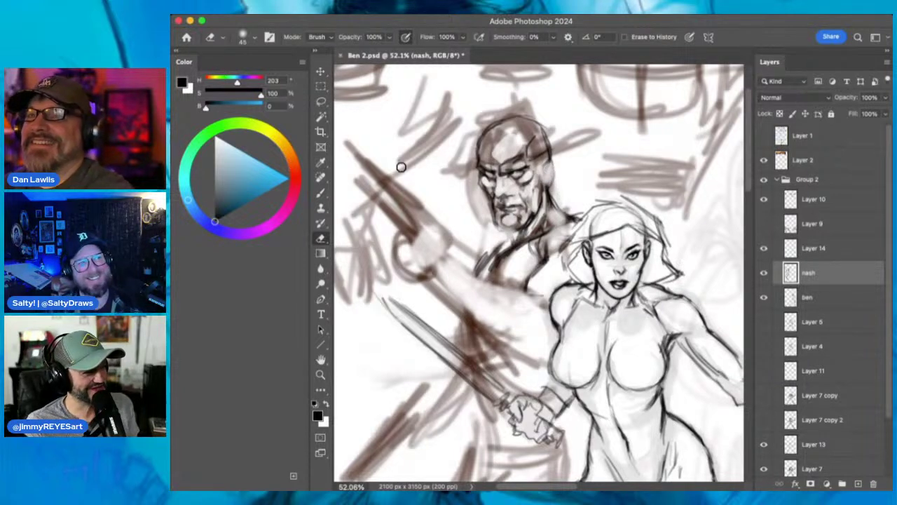
- Draw the ear detail and a curved band across the male figure's forehead, and touch up the chin with the Brush
left_click(320, 192)
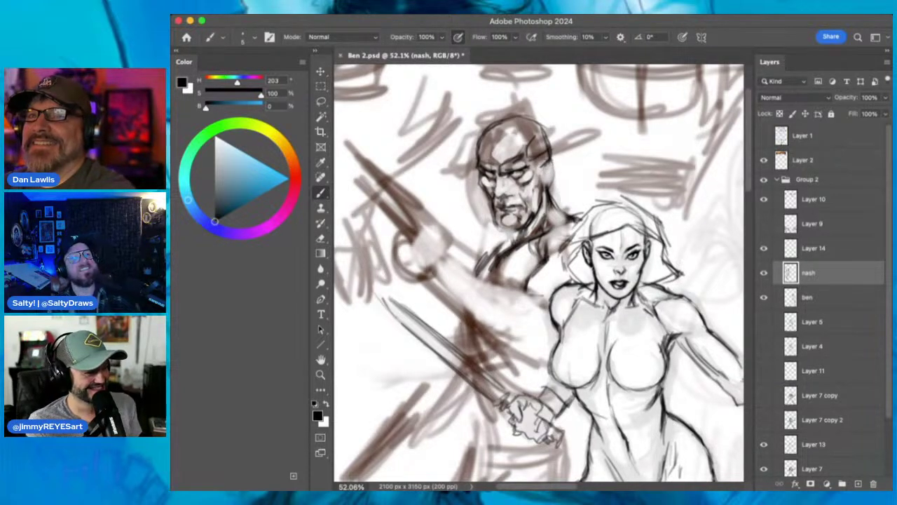
mouse_move(543, 171)
left_mouse_down()
mouse_move(543, 180)
mouse_move(549, 172)
left_mouse_up()
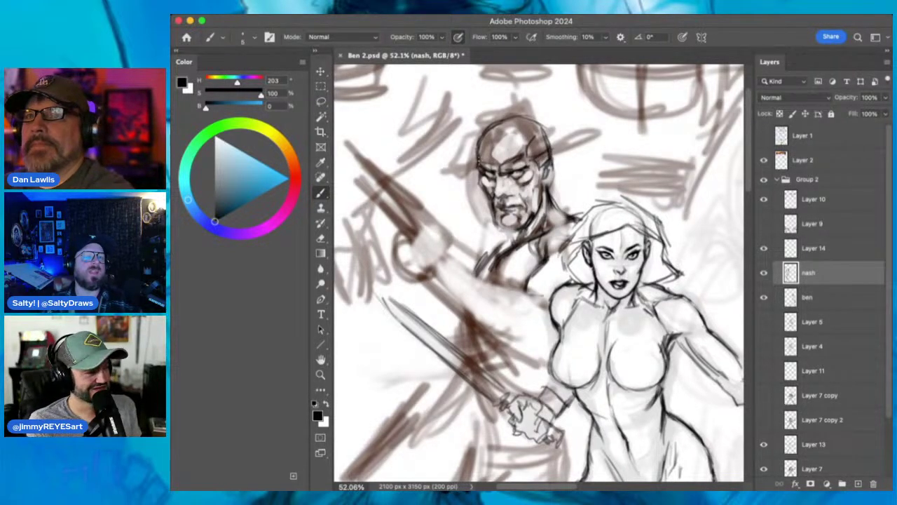
left_click_drag(477, 158, 561, 139)
left_click_drag(517, 229, 511, 233)
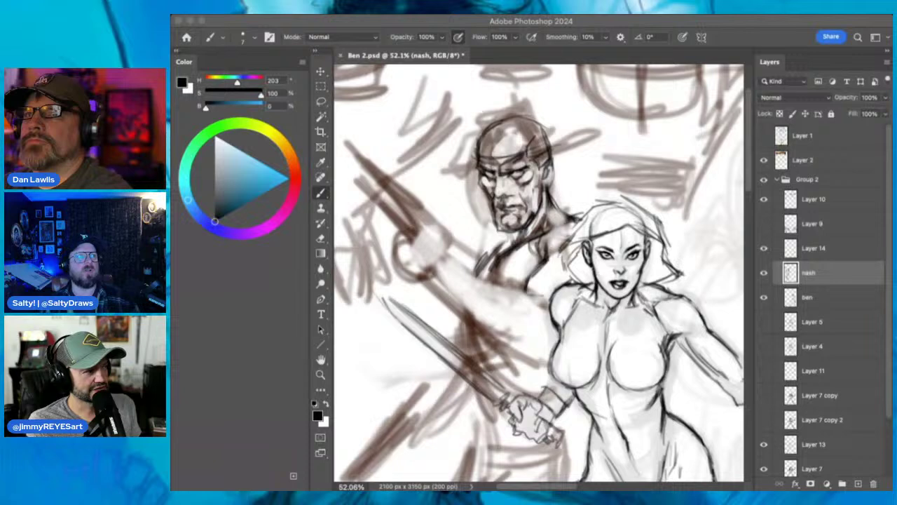
left_click(541, 21)
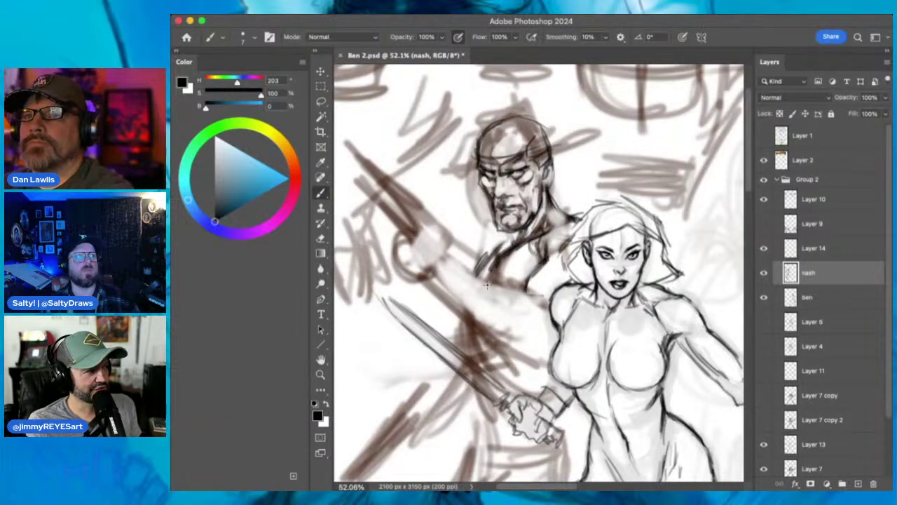
- Sketch the male figure's curved sleeve opening and shoulder folds, and add strokes along the lapel and neck
mouse_move(512, 286)
left_mouse_down()
mouse_move(484, 336)
mouse_move(522, 283)
mouse_move(529, 300)
mouse_move(486, 351)
left_mouse_up()
left_click_drag(521, 301, 534, 285)
mouse_move(544, 321)
left_mouse_down()
mouse_move(539, 294)
mouse_move(533, 319)
mouse_move(555, 264)
mouse_move(544, 253)
mouse_move(527, 283)
mouse_move(528, 261)
mouse_move(518, 252)
left_mouse_up()
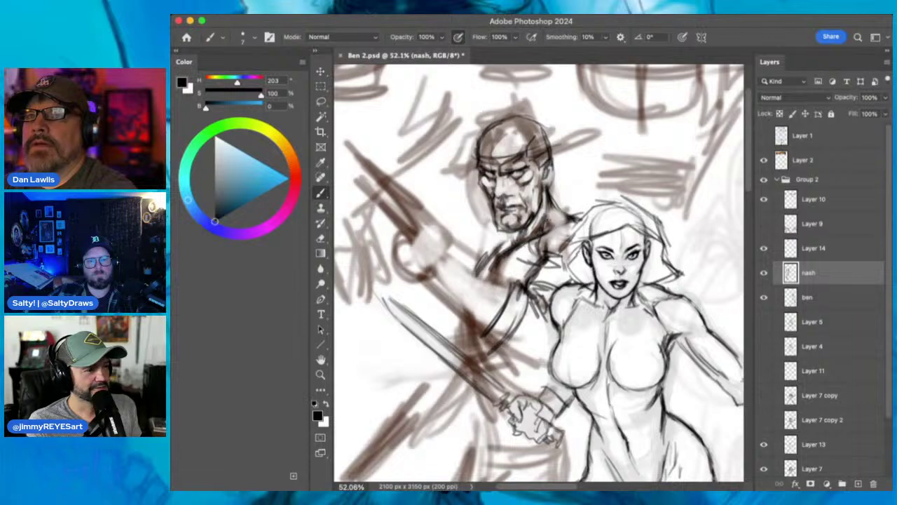
mouse_move(560, 201)
left_mouse_down()
mouse_move(554, 209)
mouse_move(569, 209)
left_mouse_up()
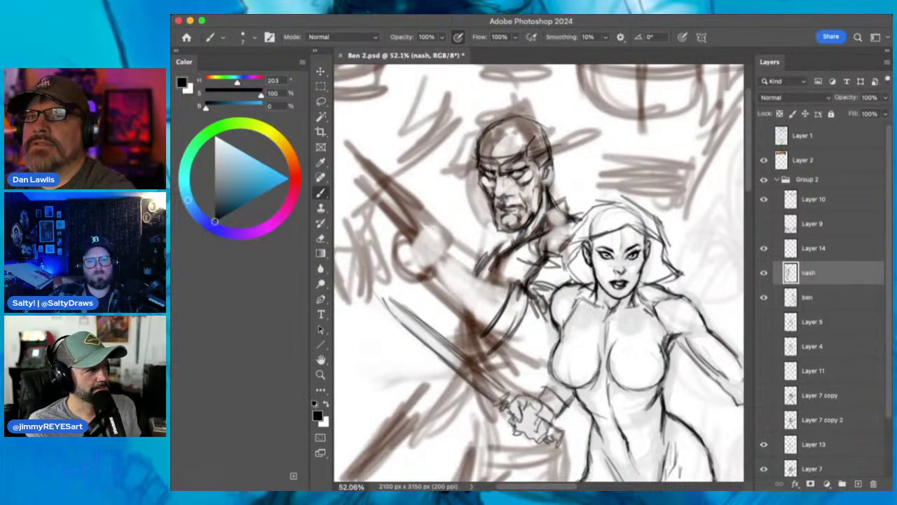
- Lasso the male figure's head, scale it down to 93.48%, shift it slightly on the neck, and deselect
left_click(321, 374)
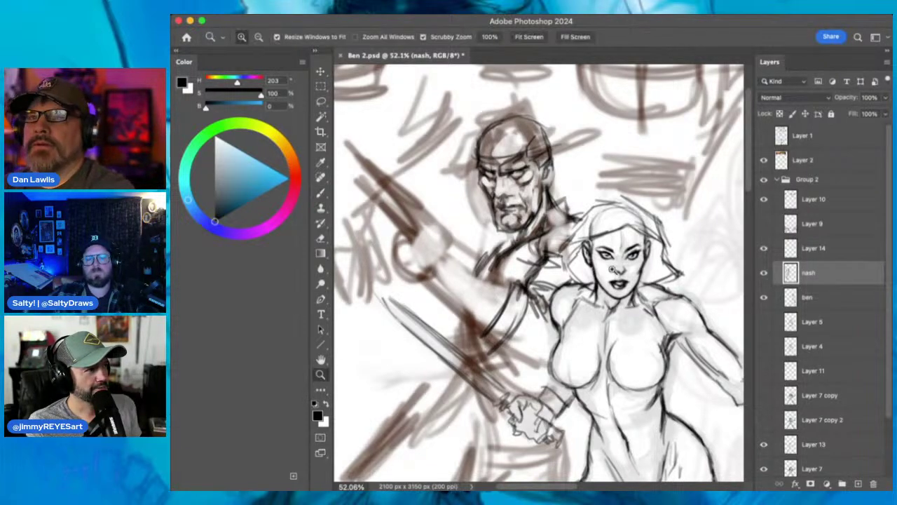
left_click_drag(607, 276, 534, 277)
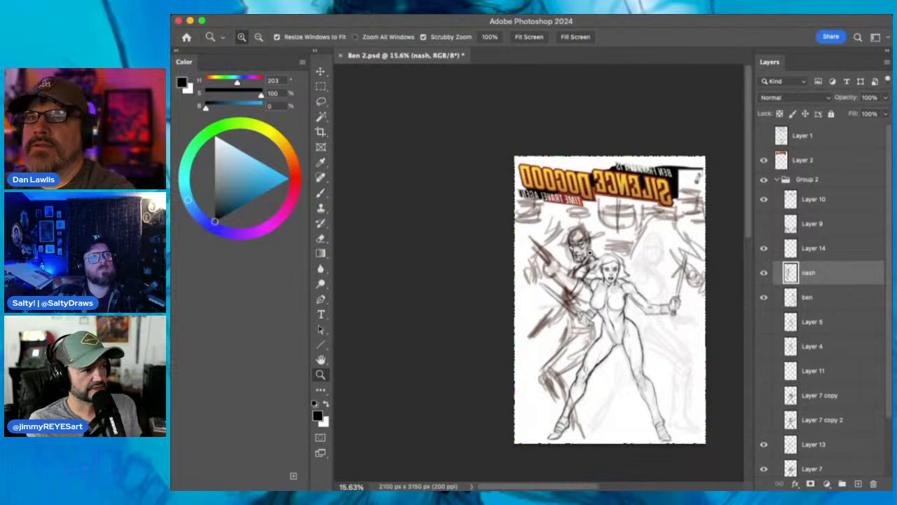
mouse_move(601, 240)
left_mouse_down()
mouse_move(606, 249)
mouse_move(624, 234)
mouse_move(617, 239)
left_mouse_up()
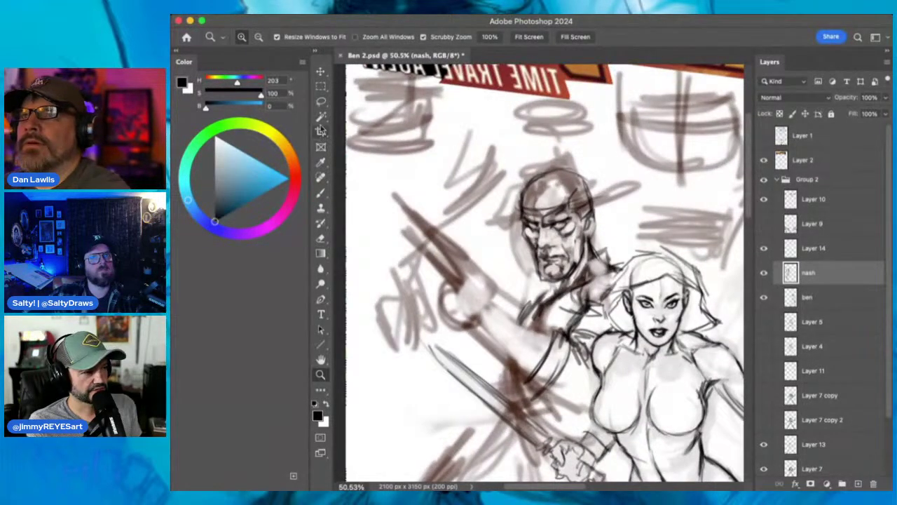
left_click(320, 101)
mouse_move(540, 166)
left_mouse_down()
mouse_move(507, 218)
mouse_move(514, 261)
mouse_move(553, 296)
left_mouse_up()
mouse_move(598, 247)
left_mouse_down()
mouse_move(605, 176)
mouse_move(546, 150)
left_mouse_up()
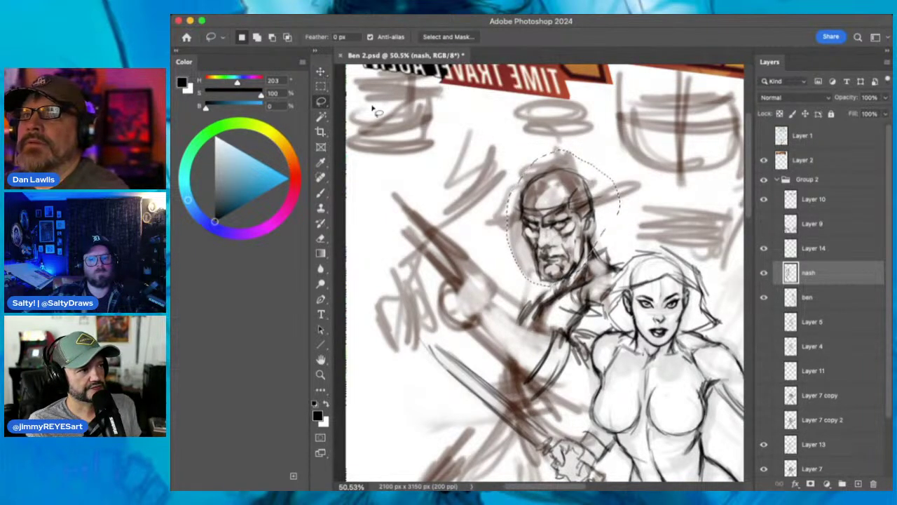
left_click(322, 71)
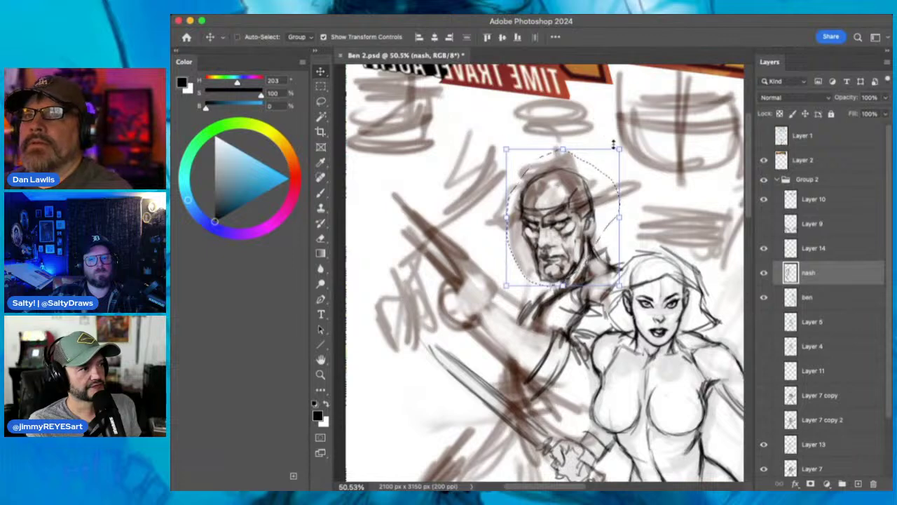
left_click_drag(619, 146, 612, 161)
left_click_drag(572, 199, 577, 198)
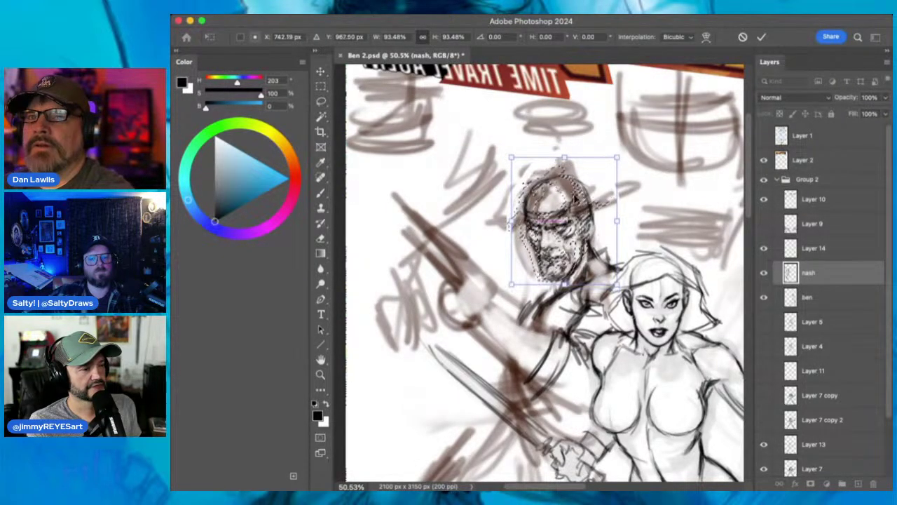
key("Return")
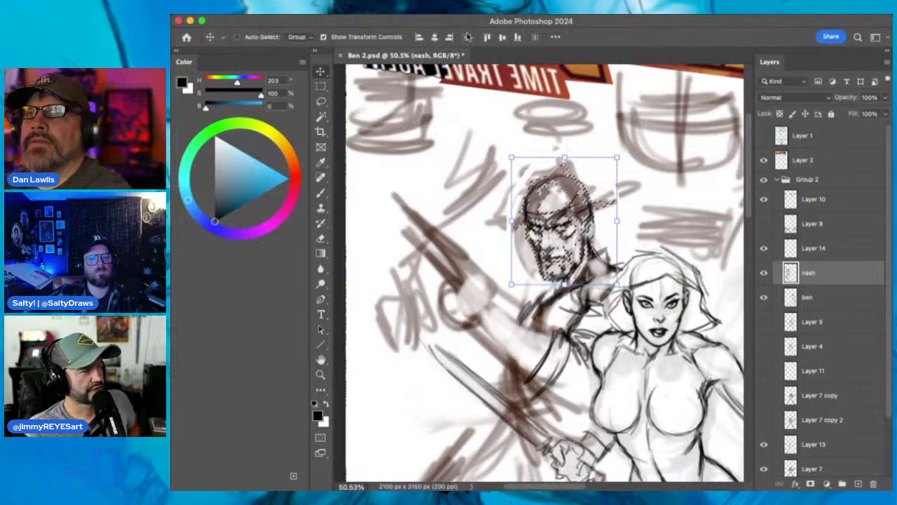
key("ctrl+d")
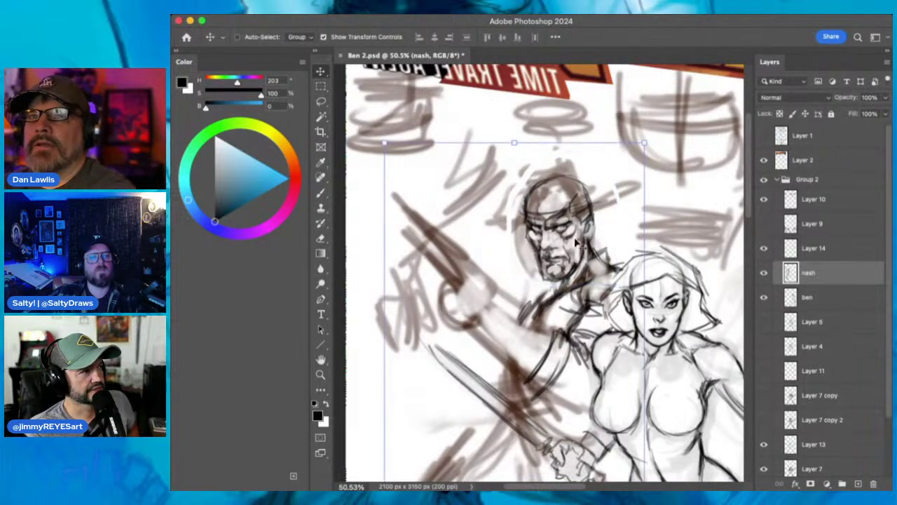
- Draw an upturned coat collar around the male figure's jaw and neck with the Brush
left_click(321, 193)
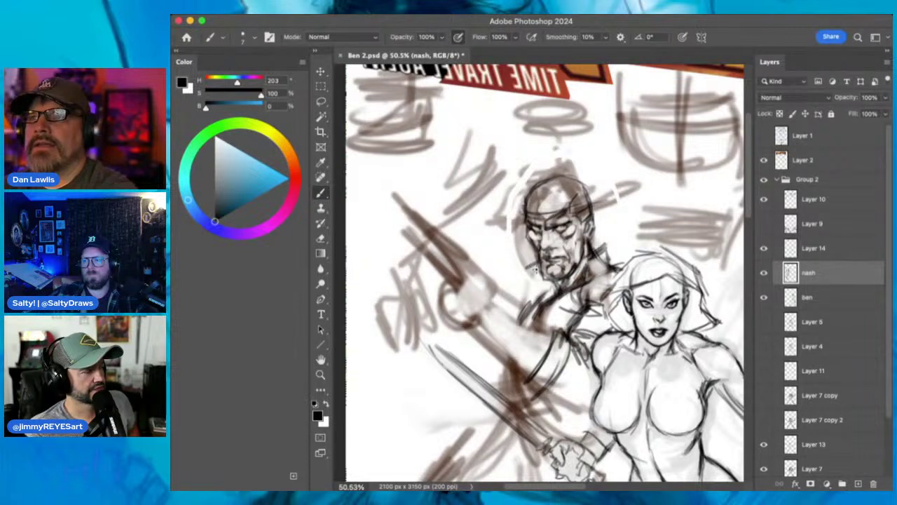
left_click_drag(530, 267, 538, 301)
mouse_move(530, 264)
left_mouse_down()
mouse_move(547, 297)
mouse_move(532, 323)
mouse_move(575, 305)
left_mouse_up()
left_click_drag(615, 269, 635, 275)
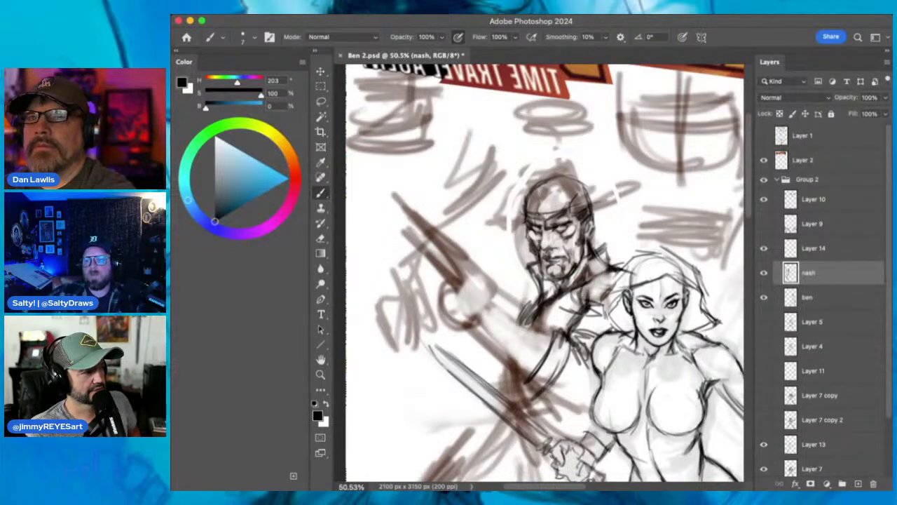
- Draw a hat with a wide brim and a flat-topped crown on the male figure's head, and darken the brim edges
mouse_move(506, 212)
left_mouse_down()
mouse_move(580, 212)
mouse_move(622, 194)
mouse_move(534, 220)
mouse_move(494, 219)
mouse_move(524, 194)
mouse_move(496, 207)
left_mouse_up()
mouse_move(589, 189)
left_mouse_down()
mouse_move(627, 184)
mouse_move(598, 203)
mouse_move(624, 180)
mouse_move(619, 203)
mouse_move(635, 182)
left_mouse_up()
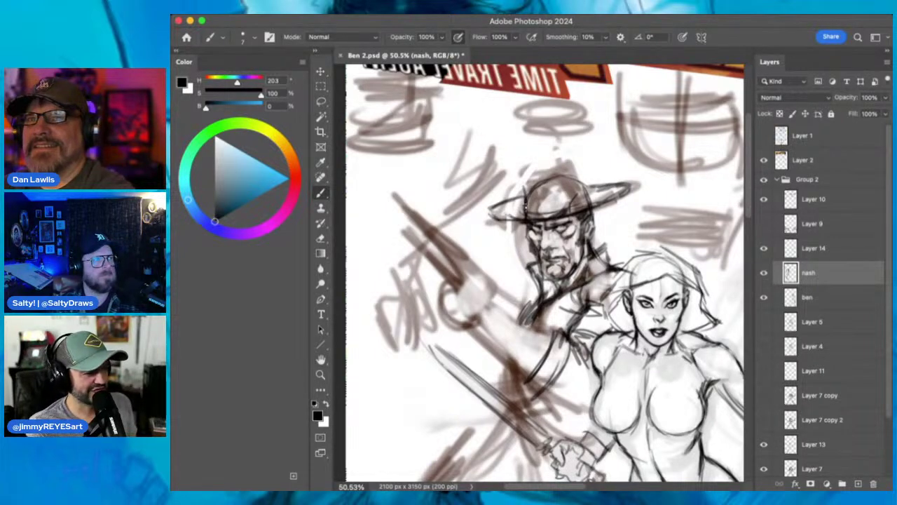
mouse_move(528, 183)
left_mouse_down()
mouse_move(567, 175)
mouse_move(571, 164)
mouse_move(583, 168)
mouse_move(584, 197)
left_mouse_up()
mouse_move(582, 171)
left_mouse_down()
mouse_move(590, 198)
mouse_move(565, 163)
mouse_move(586, 195)
left_mouse_up()
mouse_move(513, 195)
left_mouse_down()
mouse_move(512, 205)
mouse_move(515, 197)
left_mouse_up()
left_click_drag(486, 209, 500, 217)
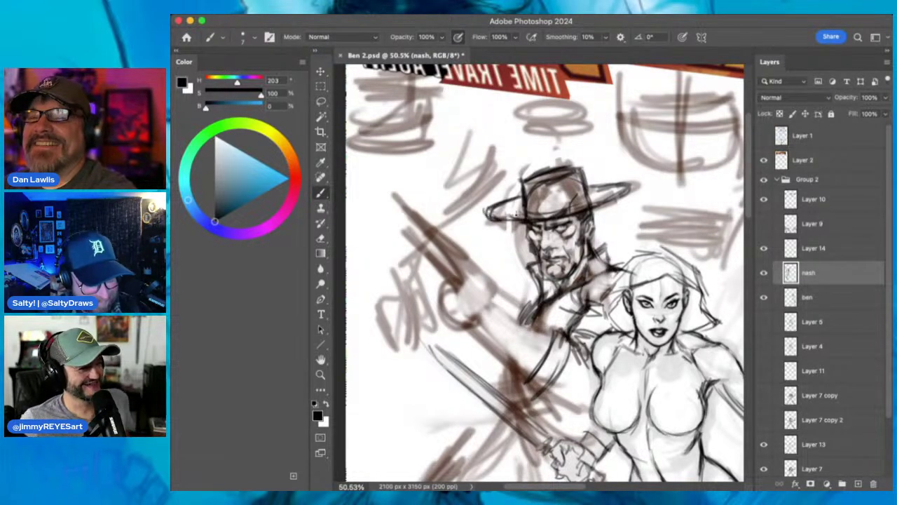
mouse_move(624, 191)
left_mouse_down()
mouse_move(606, 197)
mouse_move(597, 190)
left_mouse_up()
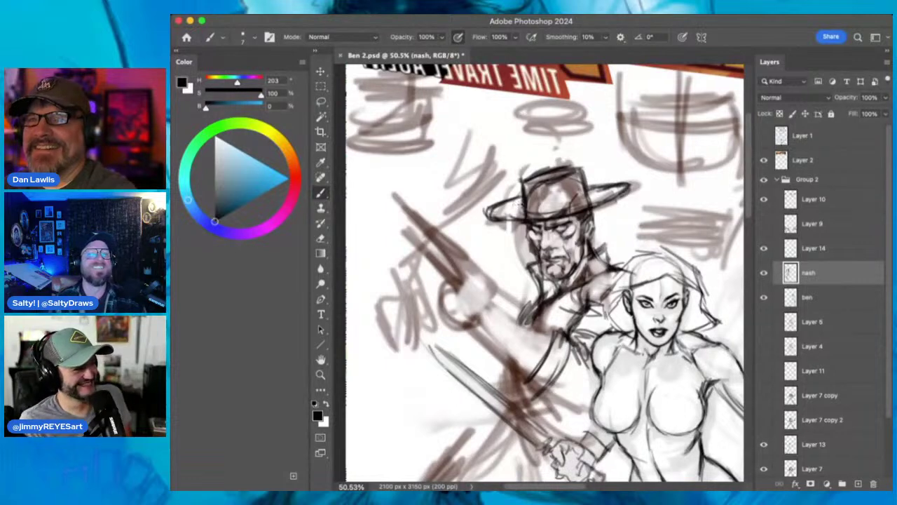
left_click_drag(487, 209, 521, 222)
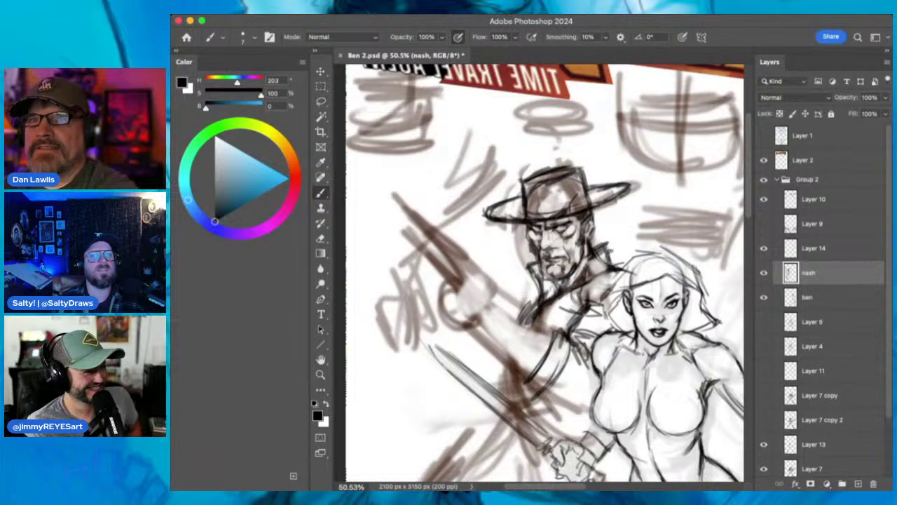
- Sketch the male figure's gripping hand and forearm in black over the faded rough arm
mouse_move(489, 301)
left_mouse_down()
mouse_move(460, 274)
mouse_move(472, 282)
mouse_move(456, 285)
mouse_move(473, 281)
mouse_move(448, 300)
mouse_move(449, 312)
mouse_move(446, 301)
mouse_move(473, 302)
mouse_move(478, 277)
mouse_move(494, 316)
mouse_move(479, 331)
mouse_move(508, 324)
mouse_move(500, 315)
mouse_move(535, 335)
mouse_move(505, 324)
mouse_move(520, 339)
mouse_move(493, 327)
mouse_move(504, 339)
mouse_move(485, 338)
mouse_move(523, 368)
left_mouse_up()
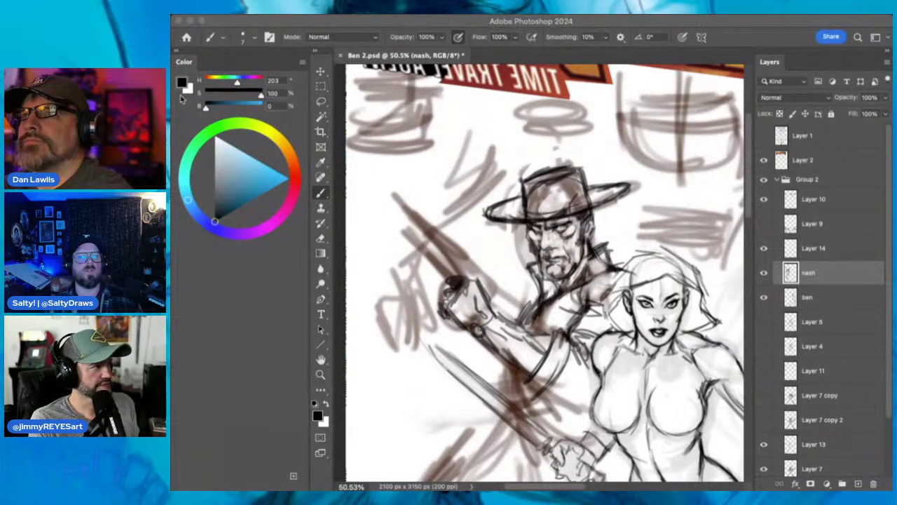
left_click(337, 25)
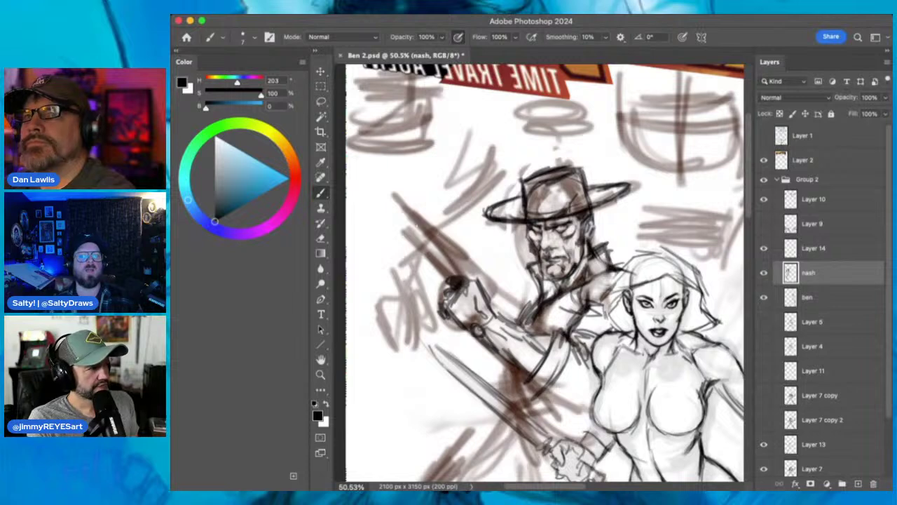
- Draw the long-barreled gun in the male figure's raised hand, defining the muzzle, barrel edges and rear end in black
mouse_move(403, 222)
left_mouse_down()
mouse_move(442, 259)
mouse_move(395, 213)
mouse_move(393, 196)
mouse_move(432, 230)
left_mouse_up()
mouse_move(390, 200)
left_mouse_down()
mouse_move(469, 266)
mouse_move(427, 247)
left_mouse_up()
left_click_drag(392, 218, 464, 279)
left_click_drag(419, 244, 468, 279)
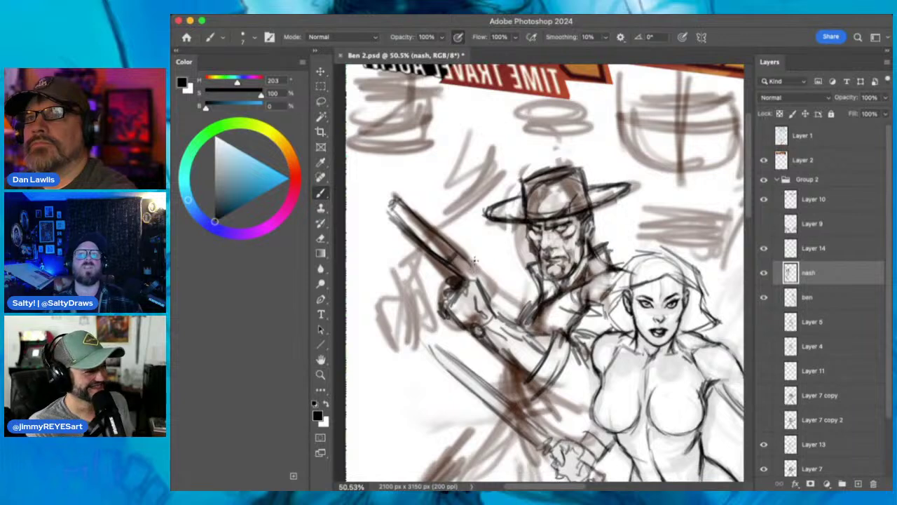
left_click_drag(472, 264, 490, 290)
mouse_move(466, 257)
left_mouse_down()
mouse_move(490, 281)
mouse_move(487, 274)
left_mouse_up()
left_click_drag(491, 273, 496, 281)
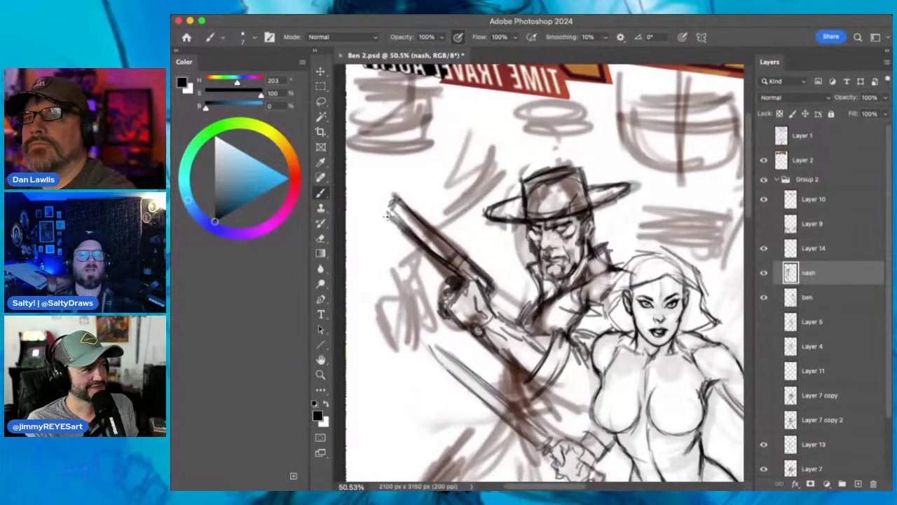
left_click_drag(396, 209, 426, 238)
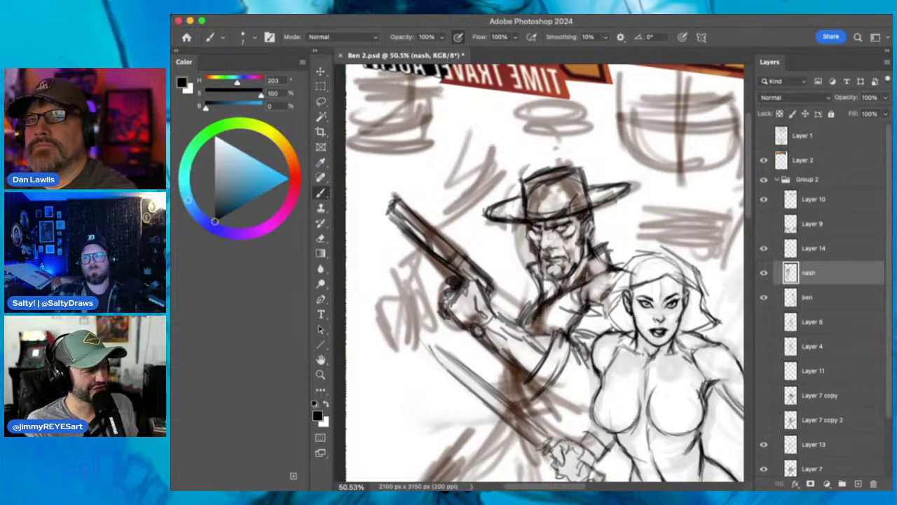
left_click_drag(462, 255, 488, 276)
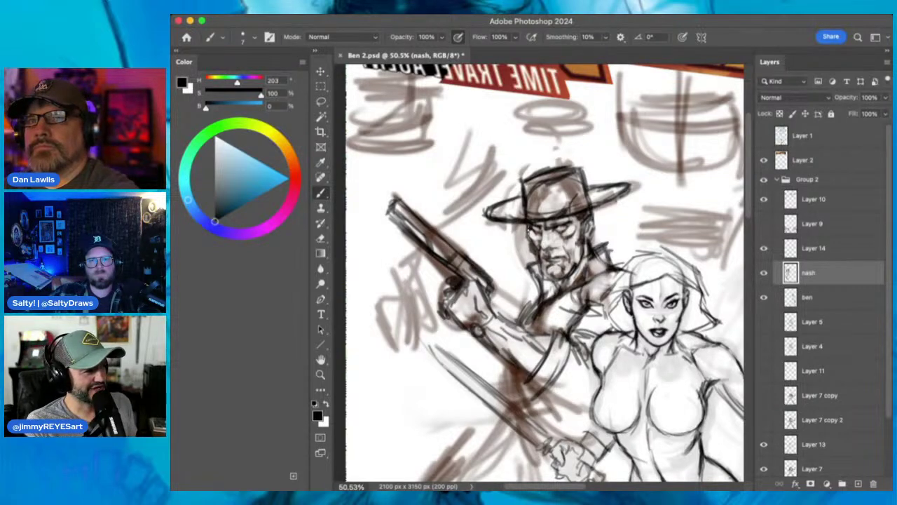
- Hide Layer 13 so the inked woman no longer covers the male figure's body
mouse_move(576, 395)
left_mouse_down()
mouse_move(565, 220)
mouse_move(522, 188)
mouse_move(541, 230)
left_mouse_up()
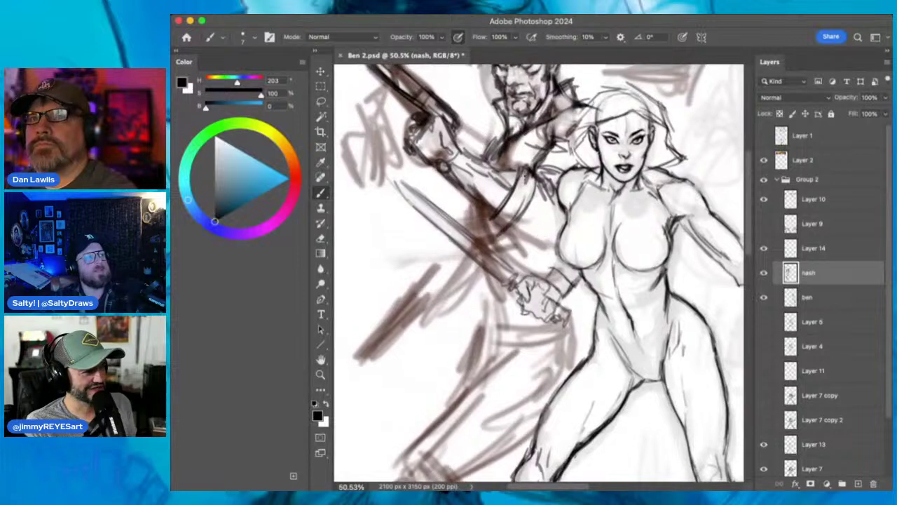
left_click(764, 299)
left_click(765, 298)
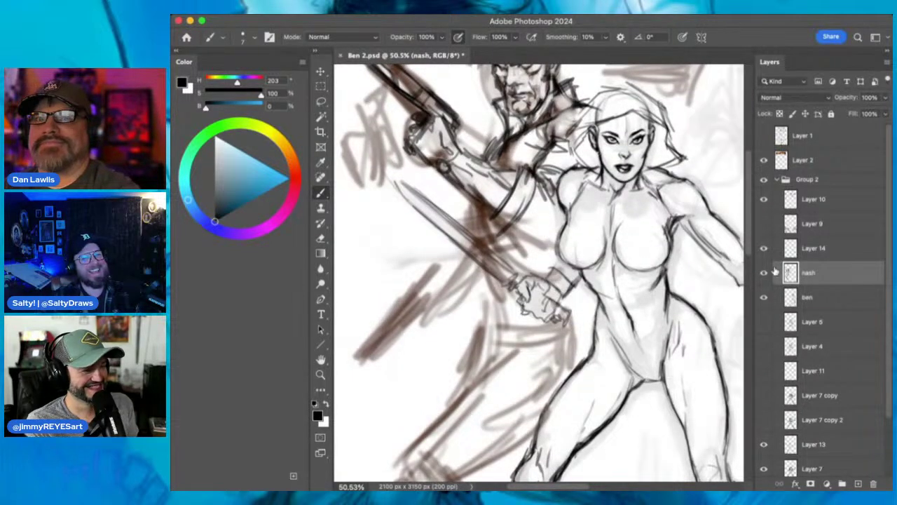
left_click(764, 445)
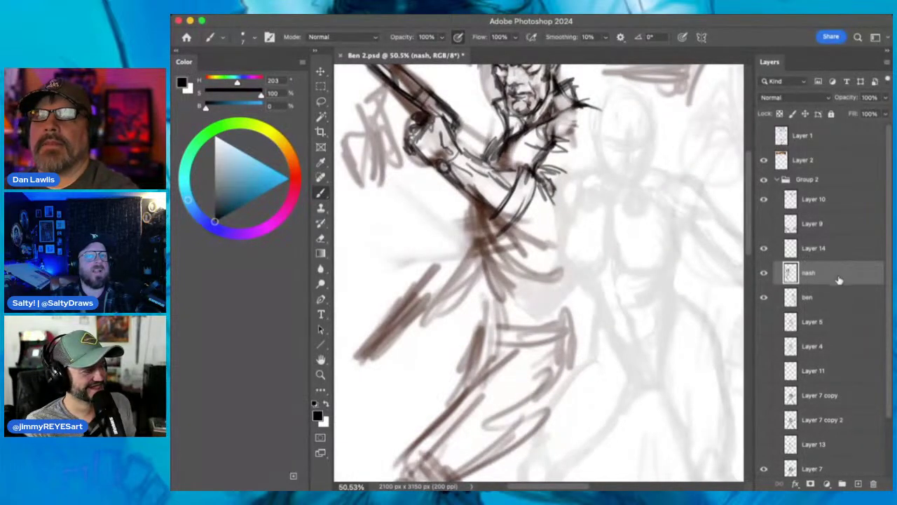
- Draw the male figure's rounded shoulder, sleeve folds, upper arm and bent elbow in black on the nash layer
mouse_move(581, 106)
left_mouse_down()
mouse_move(612, 135)
mouse_move(603, 124)
mouse_move(615, 158)
left_mouse_up()
mouse_move(614, 128)
left_mouse_down()
mouse_move(616, 157)
mouse_move(595, 161)
mouse_move(597, 151)
mouse_move(600, 169)
left_mouse_up()
mouse_move(551, 175)
left_mouse_down()
mouse_move(560, 179)
mouse_move(554, 202)
mouse_move(563, 205)
left_mouse_up()
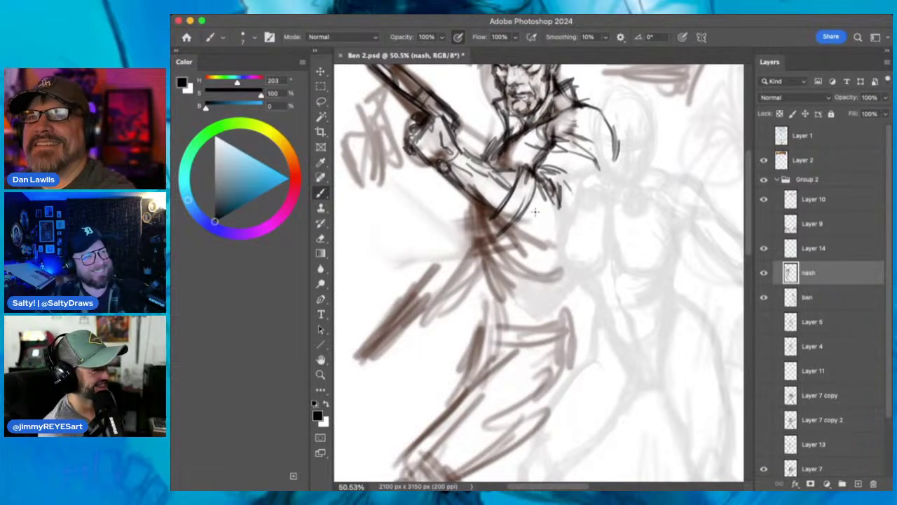
mouse_move(499, 219)
left_mouse_down()
mouse_move(487, 226)
mouse_move(506, 237)
mouse_move(573, 243)
left_mouse_up()
mouse_move(588, 197)
left_mouse_down()
mouse_move(564, 231)
mouse_move(568, 222)
left_mouse_up()
left_click_drag(587, 175, 565, 232)
mouse_move(608, 154)
left_mouse_down()
mouse_move(583, 205)
mouse_move(604, 172)
left_mouse_up()
left_click_drag(611, 126, 610, 150)
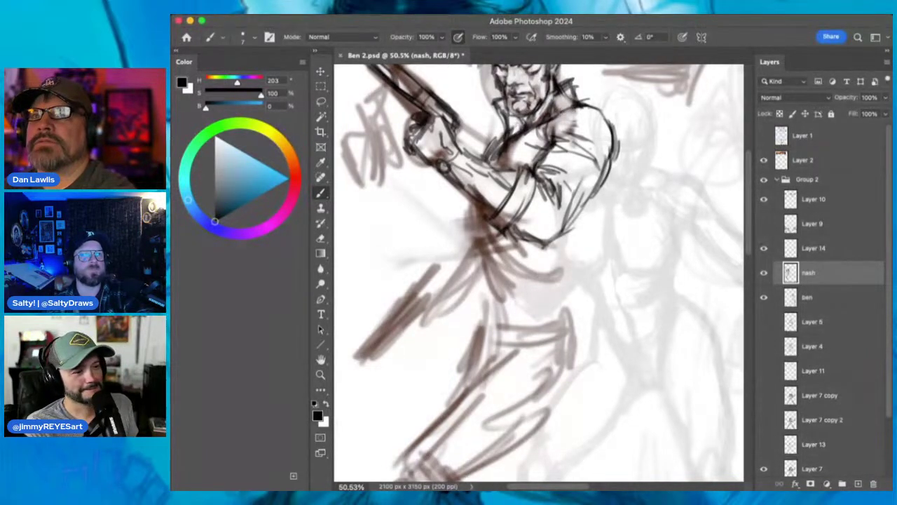
left_click_drag(474, 211, 486, 248)
mouse_move(598, 183)
left_mouse_down()
mouse_move(589, 223)
mouse_move(605, 188)
mouse_move(592, 226)
mouse_move(607, 181)
mouse_move(575, 247)
left_mouse_up()
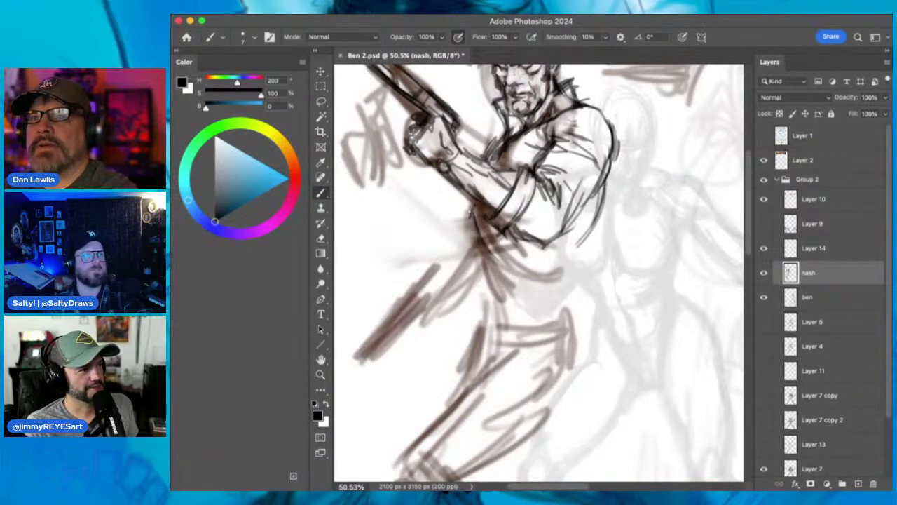
- Outline the male figure's torso down to a folded jacket hem at the waist, and darken the back and shoulder contour
mouse_move(471, 210)
left_mouse_down()
mouse_move(492, 270)
mouse_move(489, 300)
mouse_move(516, 323)
left_mouse_up()
left_click_drag(590, 227, 537, 290)
mouse_move(569, 259)
left_mouse_down()
mouse_move(570, 287)
mouse_move(527, 297)
left_mouse_up()
left_click_drag(537, 292, 524, 302)
mouse_move(561, 267)
left_mouse_down()
mouse_move(519, 295)
mouse_move(527, 303)
left_mouse_up()
mouse_move(574, 280)
left_mouse_down()
mouse_move(533, 307)
mouse_move(575, 298)
mouse_move(570, 307)
left_mouse_up()
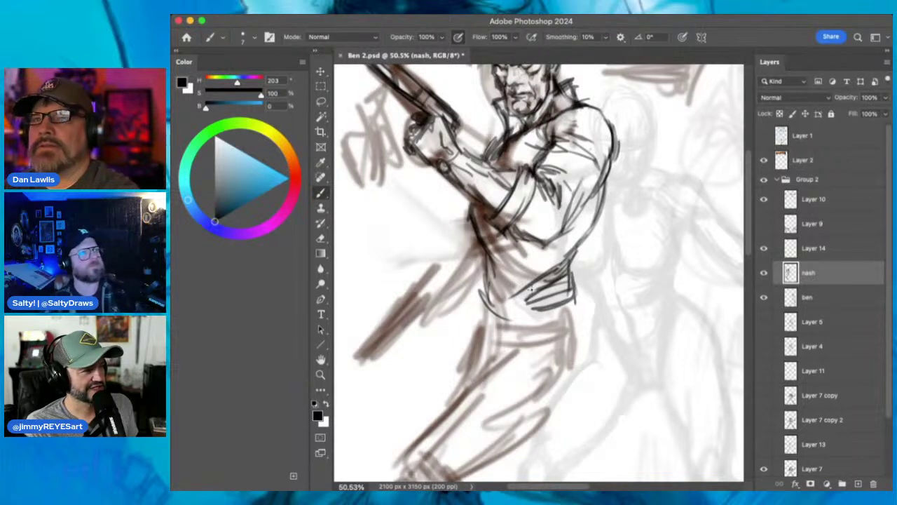
mouse_move(484, 250)
left_mouse_down()
mouse_move(489, 313)
mouse_move(510, 320)
mouse_move(573, 302)
left_mouse_up()
mouse_move(506, 321)
left_mouse_down()
mouse_move(588, 300)
mouse_move(569, 300)
left_mouse_up()
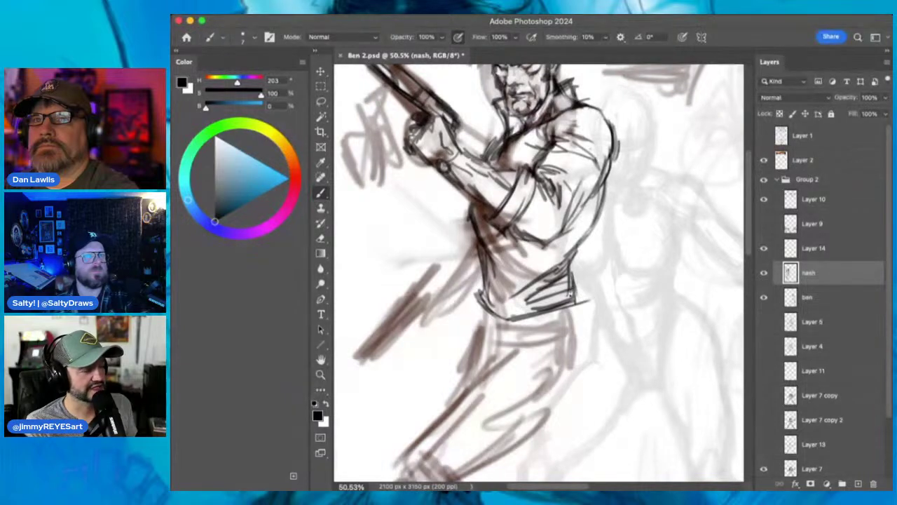
mouse_move(573, 258)
left_mouse_down()
mouse_move(567, 282)
mouse_move(580, 247)
left_mouse_up()
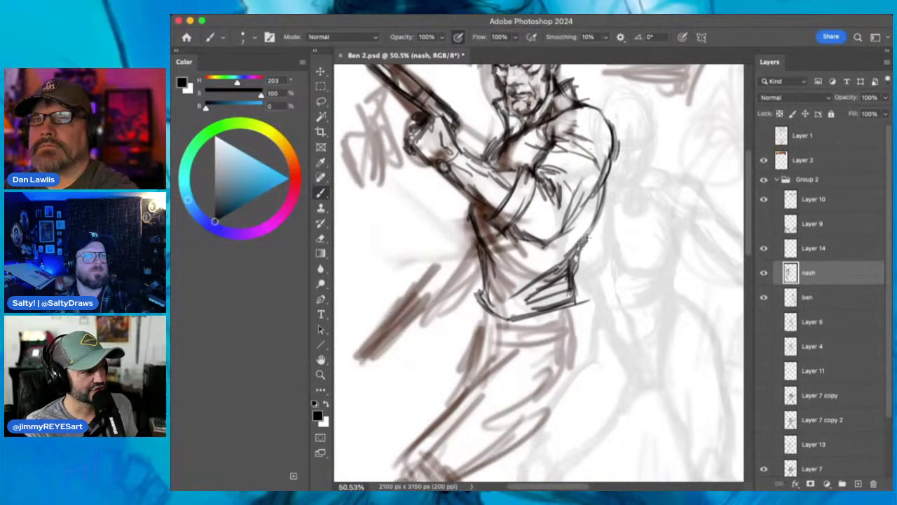
mouse_move(607, 181)
left_mouse_down()
mouse_move(596, 226)
mouse_move(599, 219)
left_mouse_up()
mouse_move(618, 163)
left_mouse_down()
mouse_move(613, 122)
mouse_move(596, 105)
mouse_move(545, 127)
left_mouse_up()
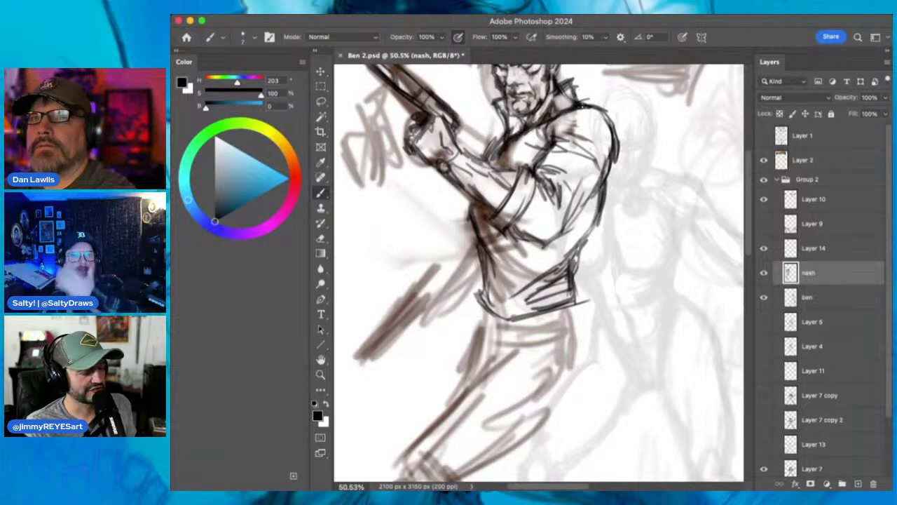
- Draw the male figure's lowered forearm, gripping hand and second long-barreled gun in black over the rough sketch
mouse_move(475, 245)
left_mouse_down()
mouse_move(426, 292)
mouse_move(431, 307)
left_mouse_up()
mouse_move(436, 275)
left_mouse_down()
mouse_move(427, 285)
mouse_move(459, 277)
mouse_move(439, 296)
left_mouse_up()
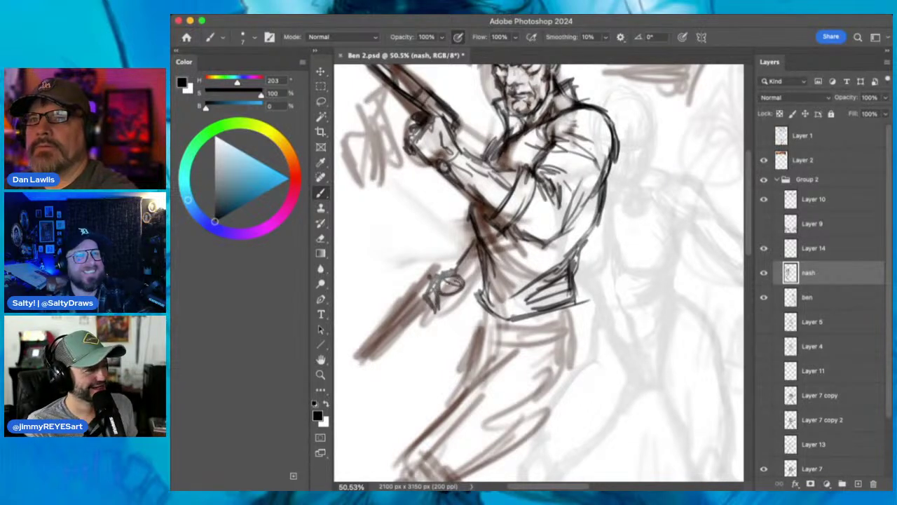
mouse_move(481, 260)
left_mouse_down()
mouse_move(420, 316)
mouse_move(454, 319)
mouse_move(464, 306)
left_mouse_up()
left_click_drag(414, 279, 370, 346)
left_click_drag(389, 307, 352, 359)
mouse_move(395, 335)
left_mouse_down()
mouse_move(350, 364)
mouse_move(365, 363)
left_mouse_up()
mouse_move(414, 287)
left_mouse_down()
mouse_move(353, 355)
mouse_move(375, 332)
left_mouse_up()
left_click_drag(425, 274, 387, 316)
left_click_drag(432, 273, 394, 319)
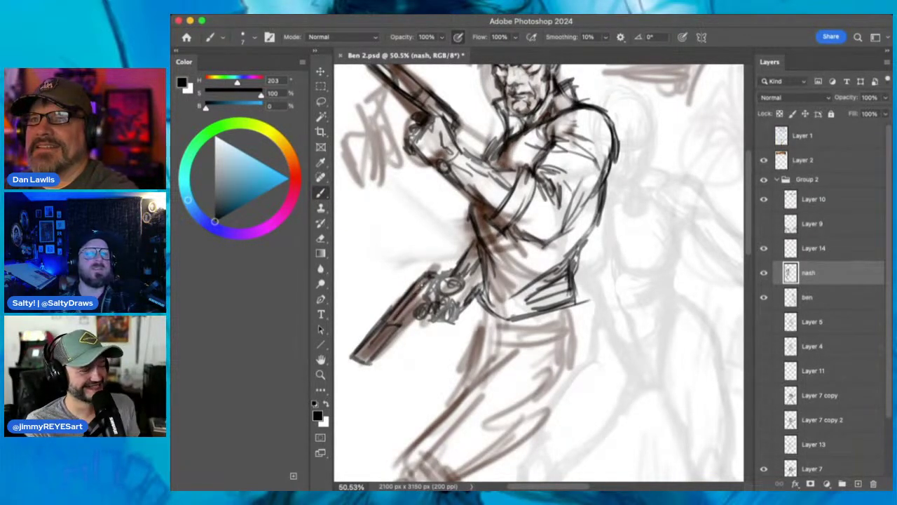
left_click_drag(417, 285, 402, 305)
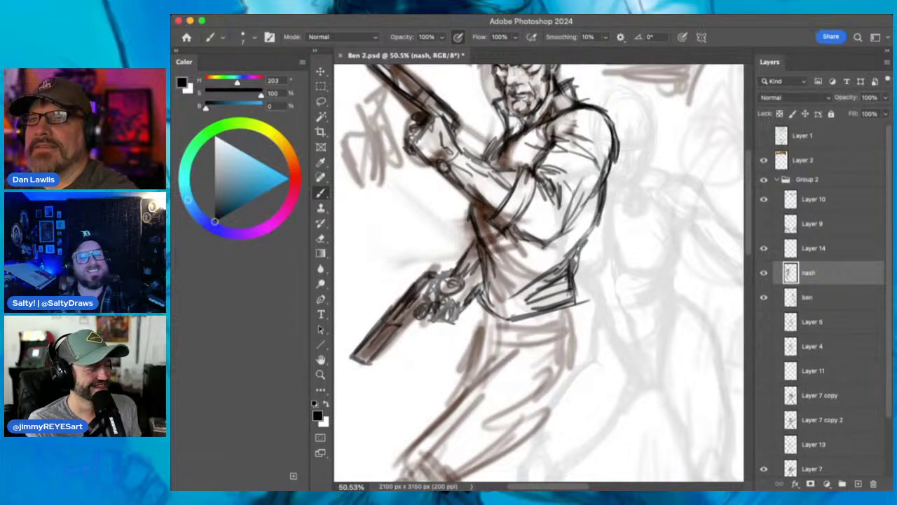
- Sketch the male figure's hips, belt area and bent thigh down to the knee in black
scroll(540, 333, "down", 3)
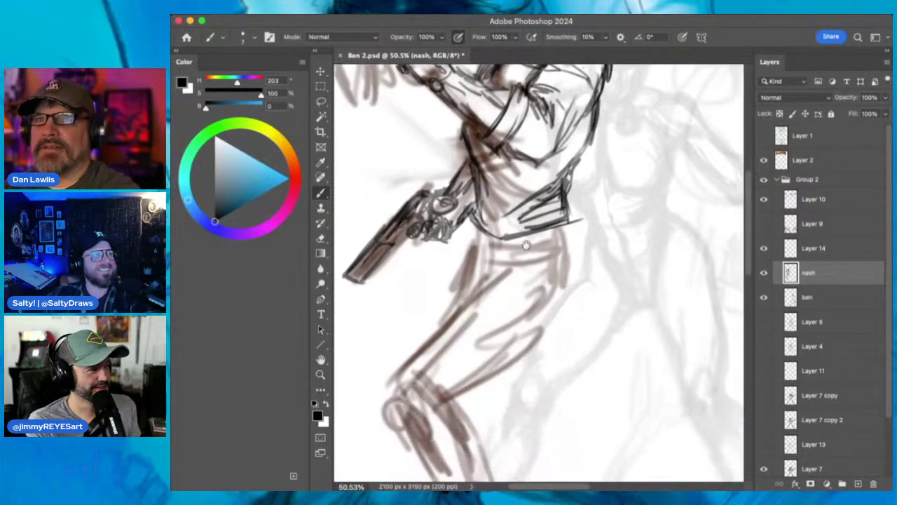
left_click_drag(564, 210, 575, 250)
mouse_move(470, 211)
left_mouse_down()
mouse_move(474, 245)
mouse_move(463, 254)
mouse_move(535, 258)
mouse_move(488, 263)
mouse_move(525, 249)
mouse_move(462, 255)
mouse_move(463, 283)
left_mouse_up()
mouse_move(505, 245)
left_mouse_down()
mouse_move(384, 370)
mouse_move(389, 398)
left_mouse_up()
mouse_move(394, 351)
left_mouse_down()
mouse_move(387, 384)
mouse_move(448, 384)
mouse_move(465, 358)
mouse_move(486, 353)
mouse_move(576, 269)
mouse_move(573, 240)
left_mouse_up()
left_click_drag(569, 279, 567, 210)
left_click_drag(571, 247, 568, 200)
left_click_drag(577, 194, 562, 213)
mouse_move(471, 202)
left_mouse_down()
mouse_move(493, 224)
mouse_move(543, 244)
left_mouse_up()
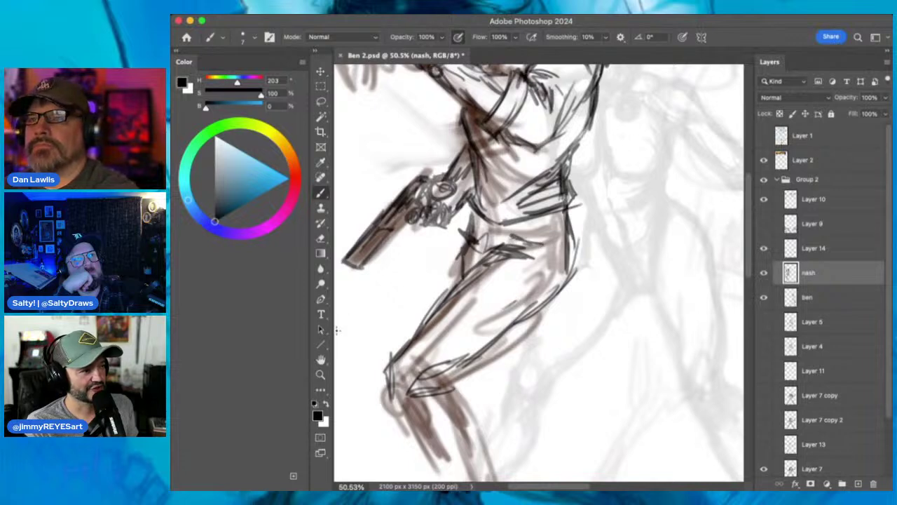
- Enlarge the Eraser to 100 and clear the rough lines from the male figure's hips, thigh and lower leg
left_click(320, 374)
left_click_drag(530, 275, 522, 293)
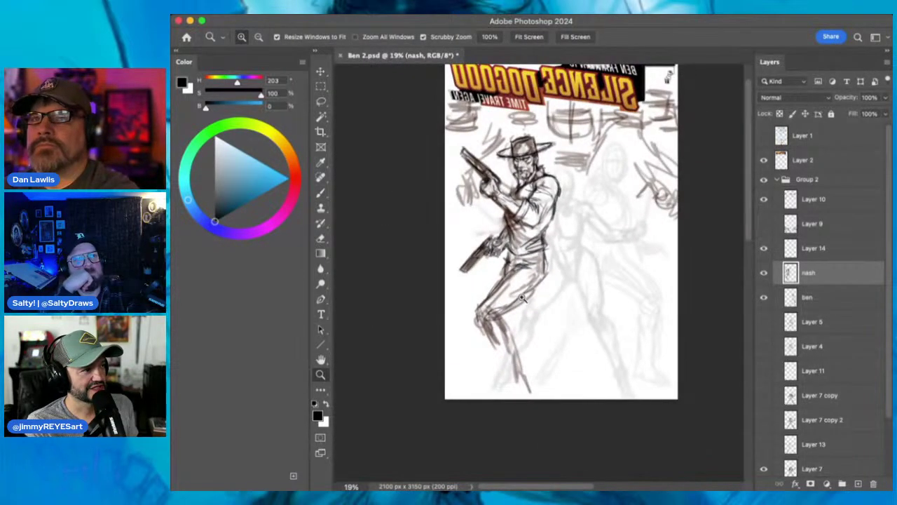
scroll(524, 280, "down", 3)
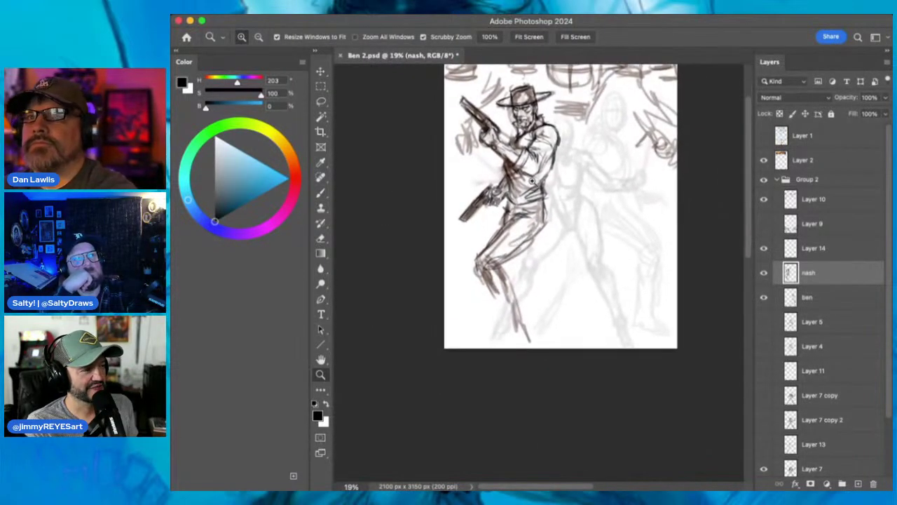
left_click(320, 193)
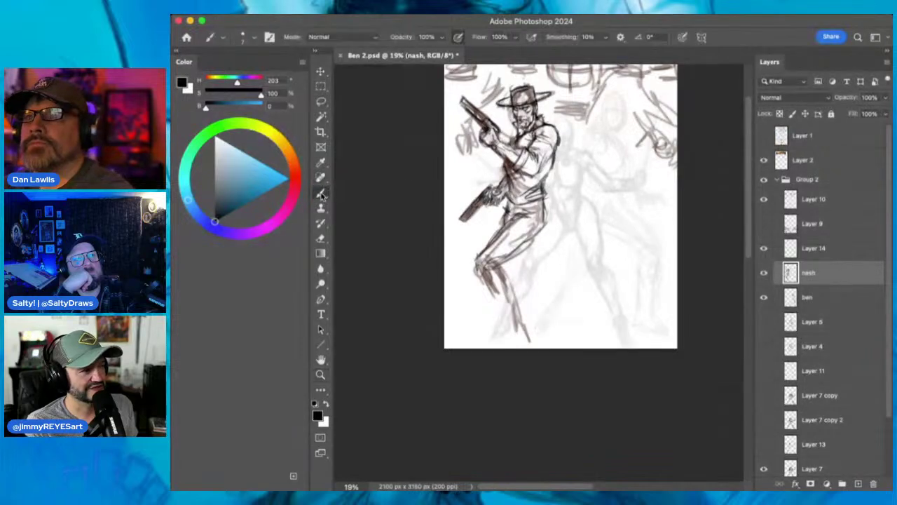
left_click(320, 238)
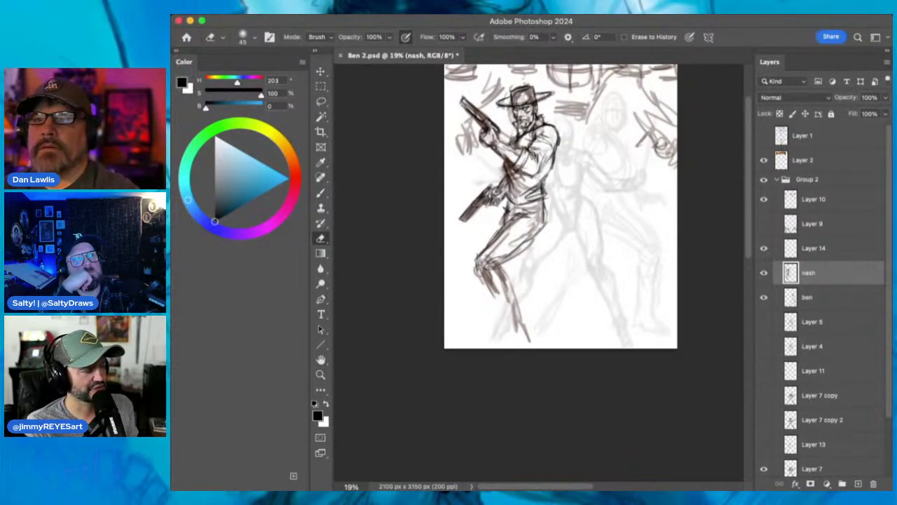
key("]")
key("]")
key("]")
key("]")
key("]")
key("]")
mouse_move(497, 253)
left_mouse_down()
mouse_move(488, 263)
mouse_move(495, 269)
left_mouse_up()
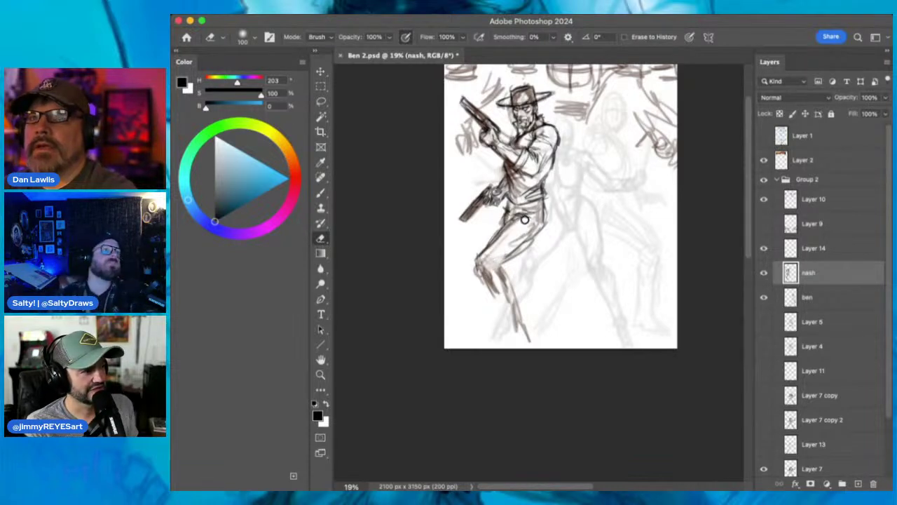
mouse_move(530, 219)
left_mouse_down()
mouse_move(539, 208)
mouse_move(539, 220)
mouse_move(524, 213)
left_mouse_up()
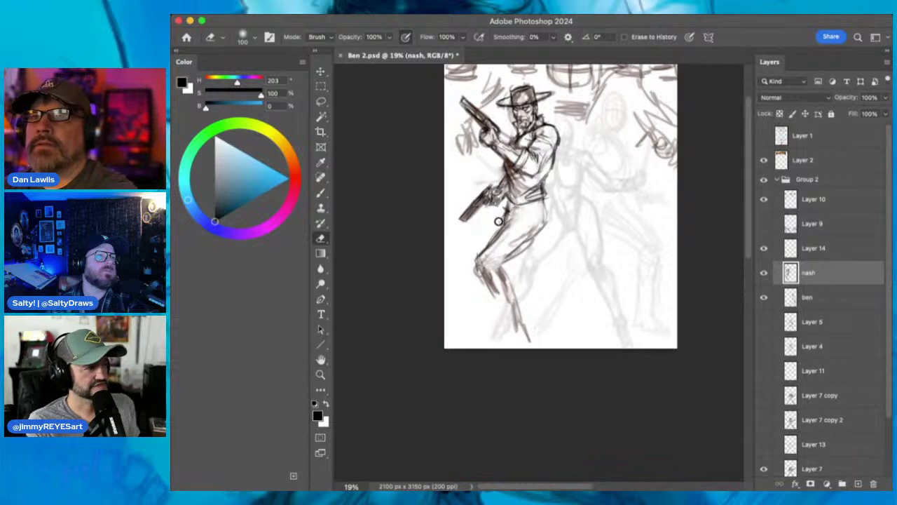
mouse_move(485, 288)
left_mouse_down()
mouse_move(497, 262)
mouse_move(521, 313)
left_mouse_up()
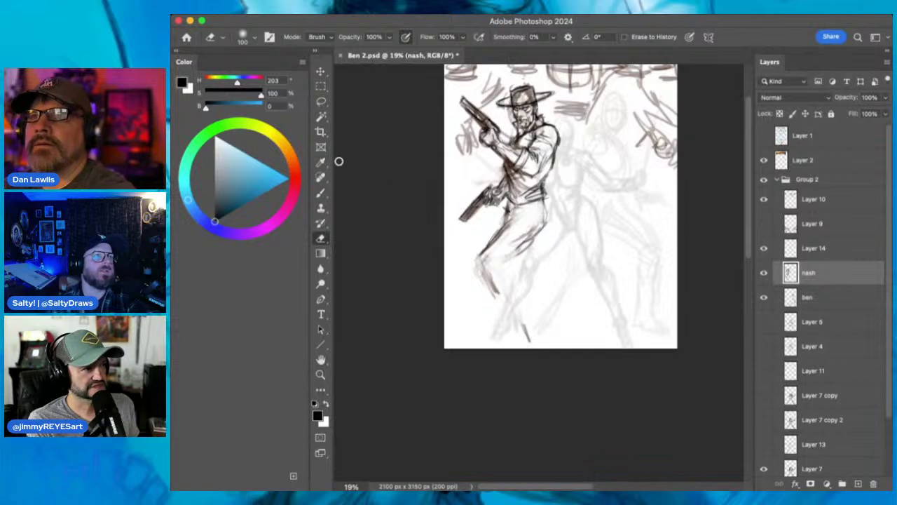
- Redraw the male figure's thigh, rounded knee, lower leg and foot with black Brush strokes
left_click(321, 193)
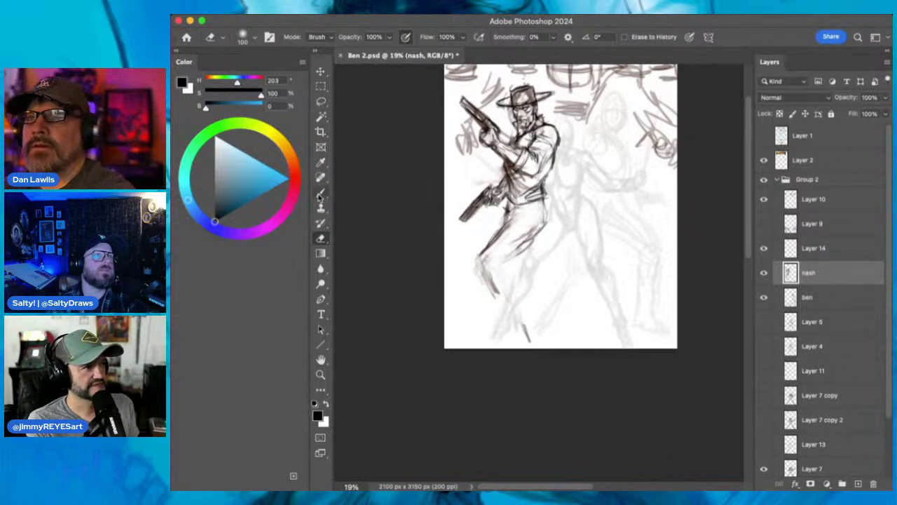
mouse_move(522, 209)
left_mouse_down()
mouse_move(533, 214)
mouse_move(511, 207)
mouse_move(484, 268)
mouse_move(491, 262)
left_mouse_up()
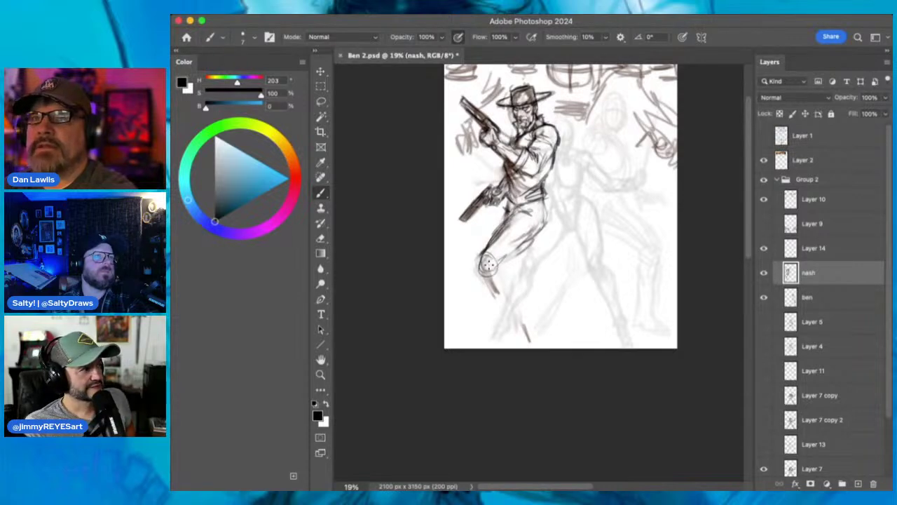
mouse_move(548, 217)
left_mouse_down()
mouse_move(519, 249)
mouse_move(527, 238)
left_mouse_up()
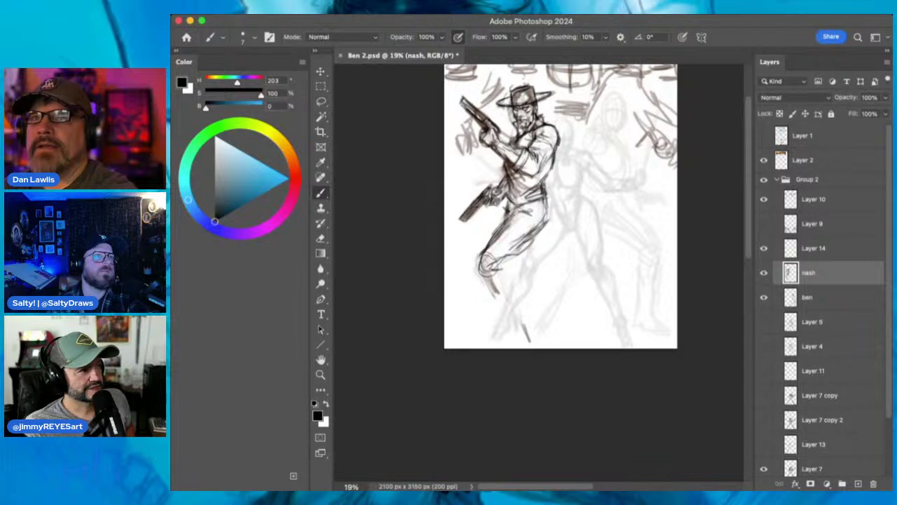
left_click_drag(530, 209, 485, 280)
left_click_drag(482, 246, 522, 322)
mouse_move(493, 259)
left_mouse_down()
mouse_move(528, 340)
mouse_move(470, 253)
left_mouse_up()
mouse_move(493, 275)
left_mouse_down()
mouse_move(479, 254)
mouse_move(499, 254)
left_mouse_up()
left_click_drag(520, 224, 495, 258)
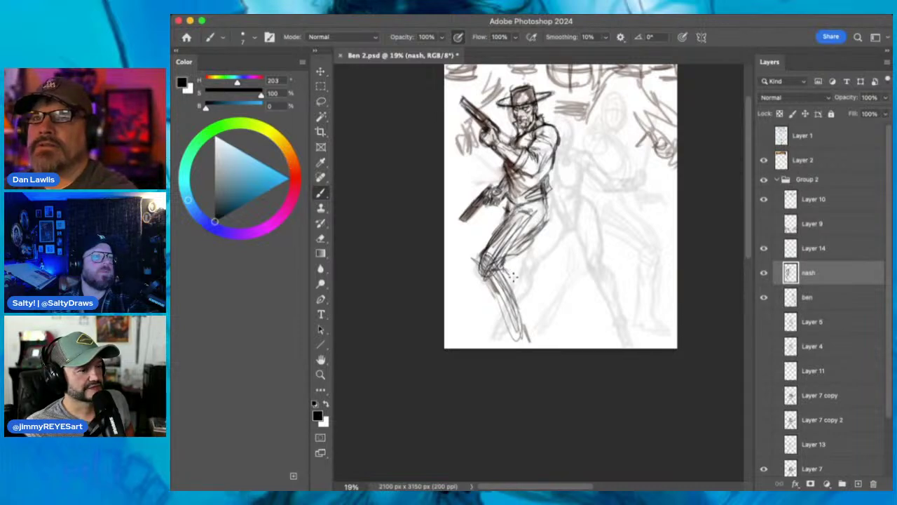
mouse_move(517, 295)
left_mouse_down()
mouse_move(497, 297)
mouse_move(526, 331)
left_mouse_up()
mouse_move(515, 317)
left_mouse_down()
mouse_move(524, 335)
mouse_move(530, 328)
left_mouse_up()
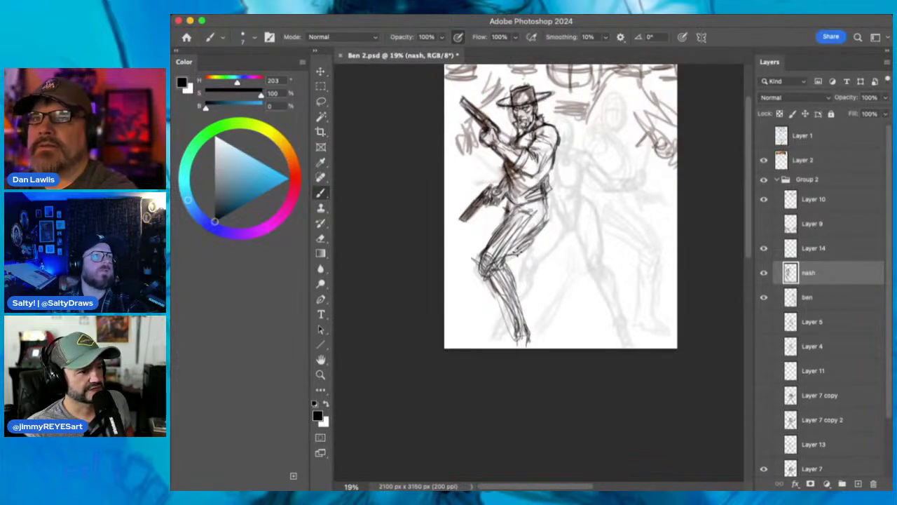
- Erase the construction lines inside the male figure's thigh, knee, torso and shoulder
left_click(320, 237)
mouse_move(521, 223)
left_mouse_down()
mouse_move(502, 242)
mouse_move(532, 206)
mouse_move(538, 211)
mouse_move(487, 258)
mouse_move(503, 285)
mouse_move(494, 246)
mouse_move(502, 250)
mouse_move(541, 212)
mouse_move(528, 216)
mouse_move(545, 228)
mouse_move(532, 245)
left_mouse_up()
mouse_move(536, 208)
left_mouse_down()
mouse_move(519, 180)
mouse_move(523, 171)
left_mouse_up()
left_click_drag(543, 135, 553, 136)
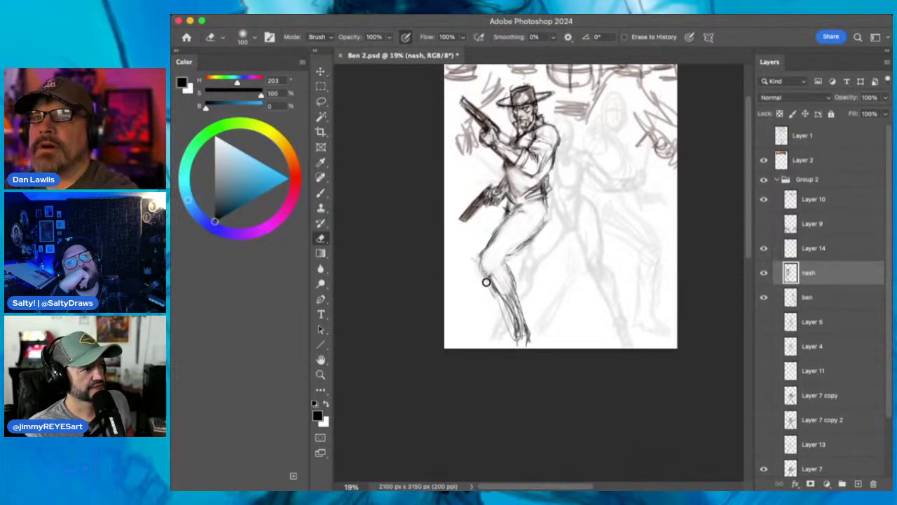
- Draw trouser folds around the male figure's knee and darken the shin contours with the Brush
left_click(321, 192)
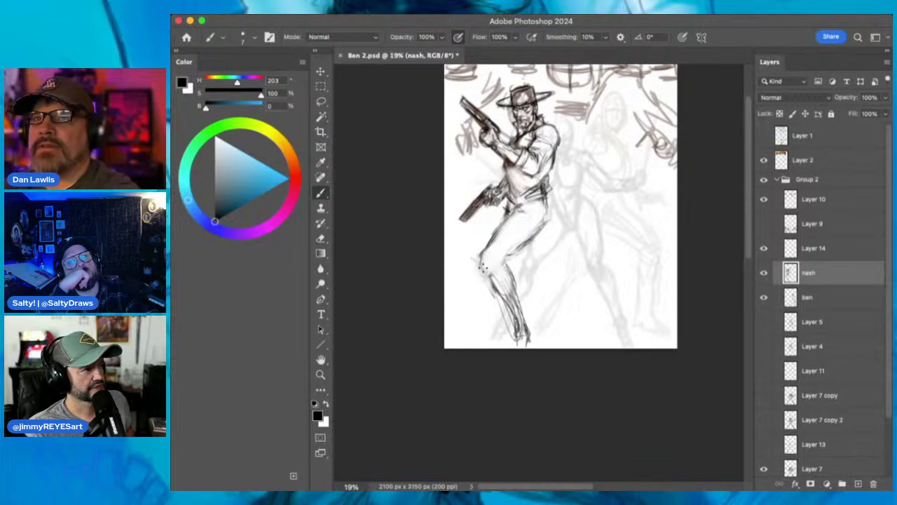
mouse_move(486, 274)
left_mouse_down()
mouse_move(480, 261)
mouse_move(506, 260)
mouse_move(545, 211)
mouse_move(538, 223)
left_mouse_up()
mouse_move(508, 259)
left_mouse_down()
mouse_move(520, 248)
mouse_move(491, 295)
left_mouse_up()
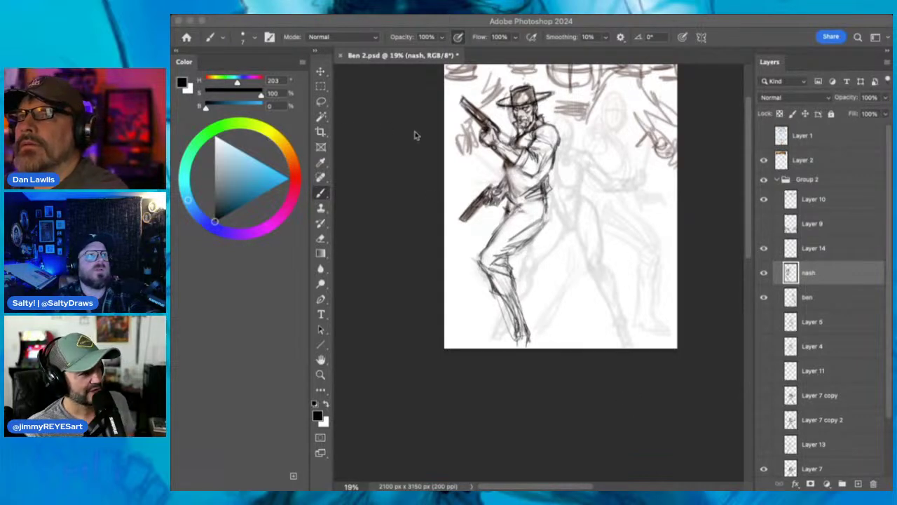
left_click(387, 16)
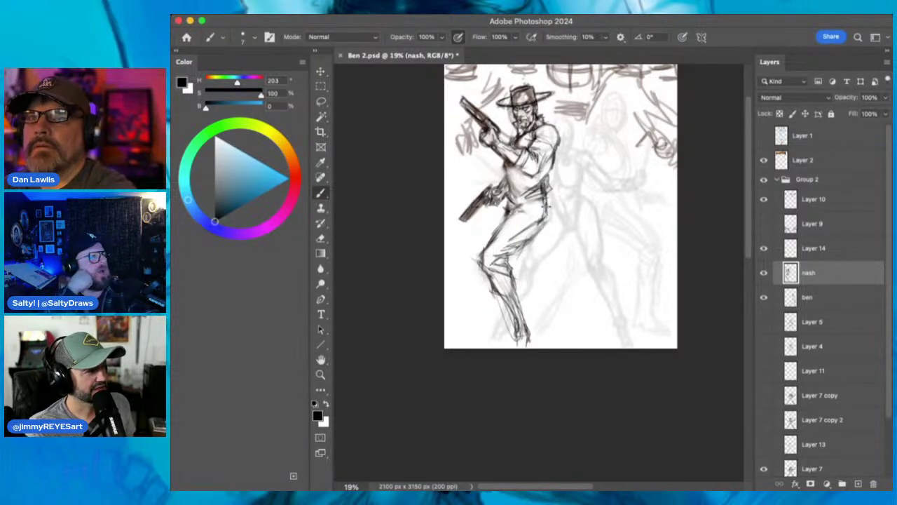
left_click_drag(515, 302, 512, 276)
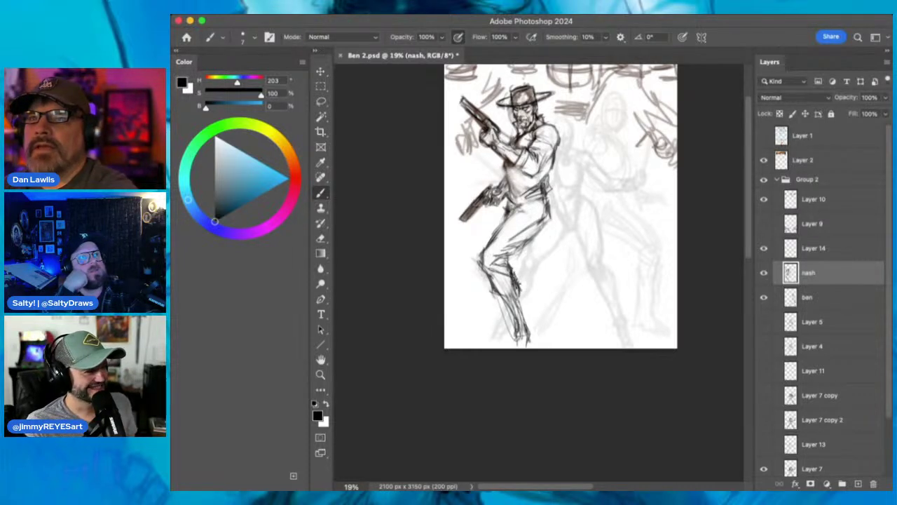
left_click_drag(495, 297, 516, 287)
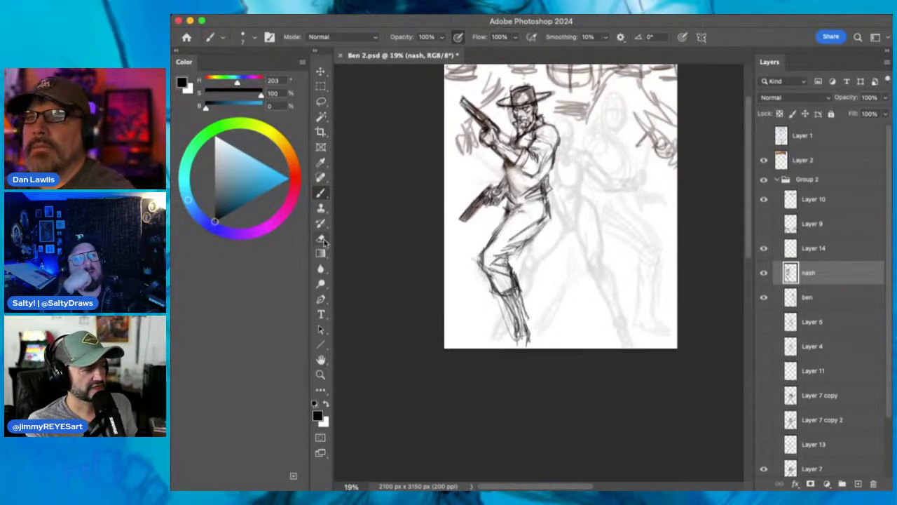
- Erase the old lower-leg lines and draw a flared trouser cuff above the male figure's foot
key("e")
mouse_move(521, 310)
left_mouse_down()
mouse_move(502, 289)
mouse_move(511, 279)
mouse_move(501, 289)
mouse_move(513, 312)
mouse_move(483, 243)
mouse_move(516, 281)
mouse_move(512, 293)
mouse_move(497, 279)
mouse_move(510, 300)
mouse_move(502, 301)
mouse_move(504, 320)
mouse_move(531, 315)
mouse_move(520, 286)
left_mouse_up()
key("b")
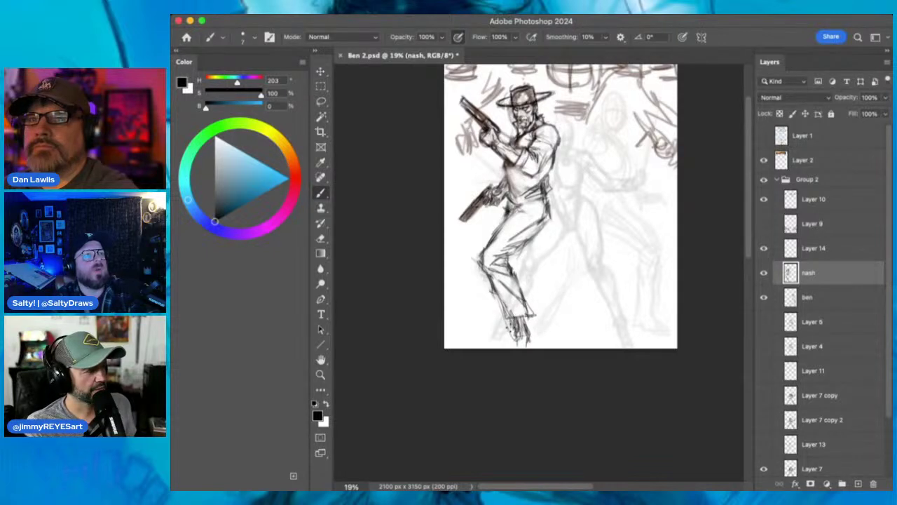
left_click_drag(504, 336, 524, 321)
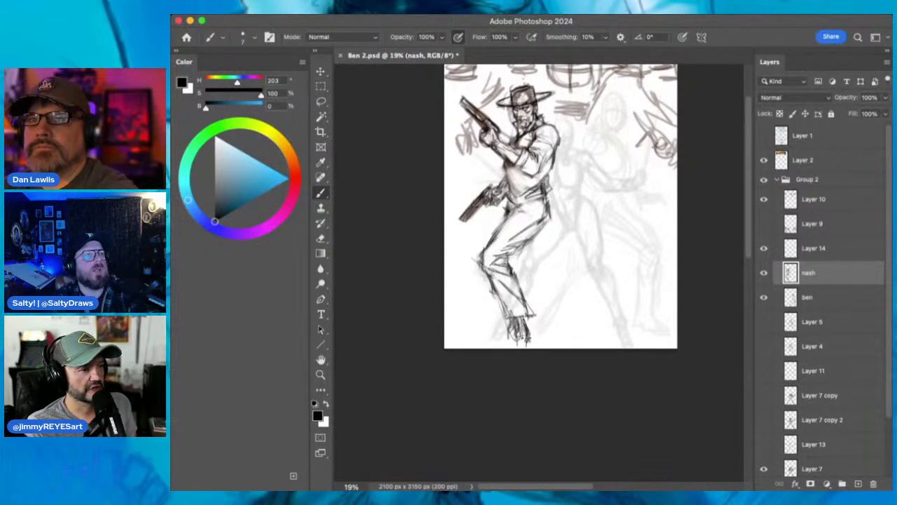
- Finish the gunman's front foot and sketch his back lower leg behind the front knee with black Brush strokes
mouse_move(509, 331)
left_mouse_down()
mouse_move(495, 347)
mouse_move(515, 346)
mouse_move(502, 348)
left_mouse_up()
mouse_move(514, 250)
left_mouse_down()
mouse_move(530, 242)
mouse_move(510, 217)
mouse_move(483, 245)
mouse_move(518, 200)
mouse_move(490, 231)
mouse_move(489, 248)
mouse_move(530, 274)
mouse_move(543, 301)
mouse_move(532, 306)
mouse_move(541, 305)
left_mouse_up()
left_click_drag(514, 264, 520, 275)
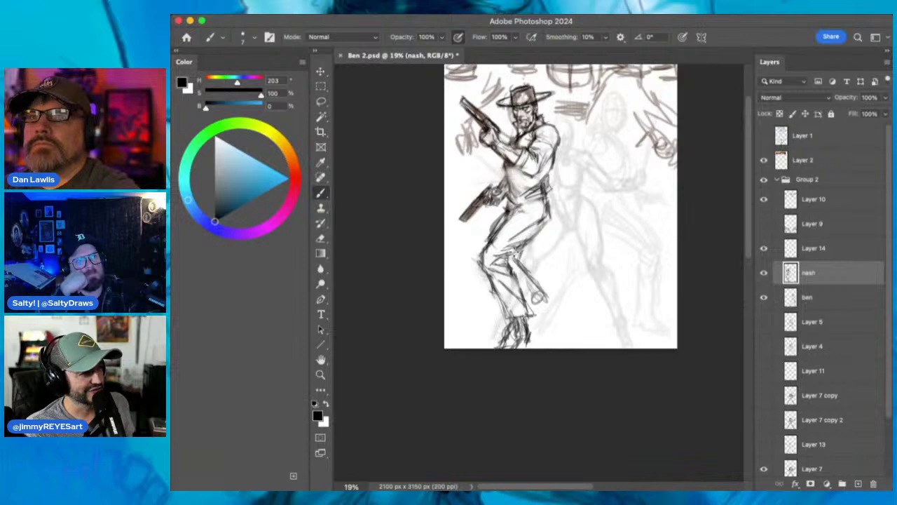
- Erase and redraw the upper contour of the gunman's front thigh, and sketch the back foot below the rear shin
left_click(320, 238)
left_click_drag(508, 215, 493, 239)
left_click(320, 193)
left_click_drag(515, 211, 498, 228)
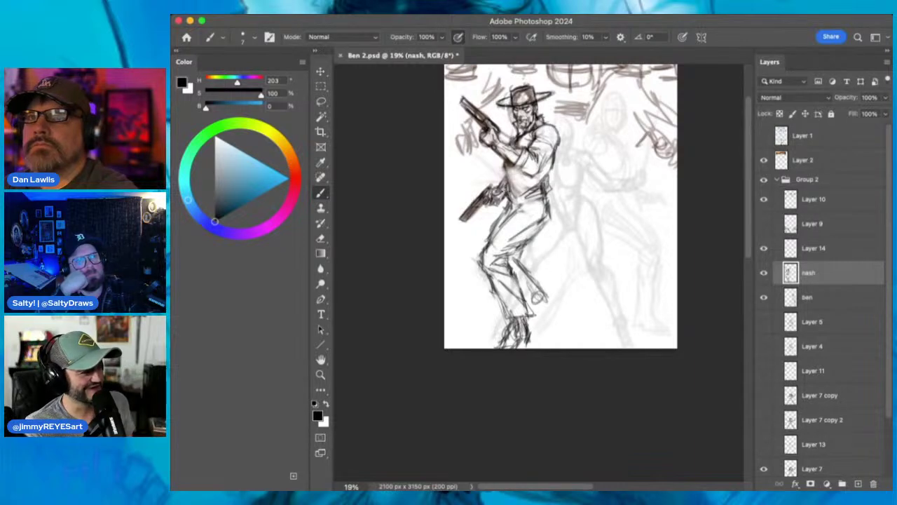
mouse_move(530, 275)
left_mouse_down()
mouse_move(551, 315)
mouse_move(516, 327)
mouse_move(532, 319)
left_mouse_up()
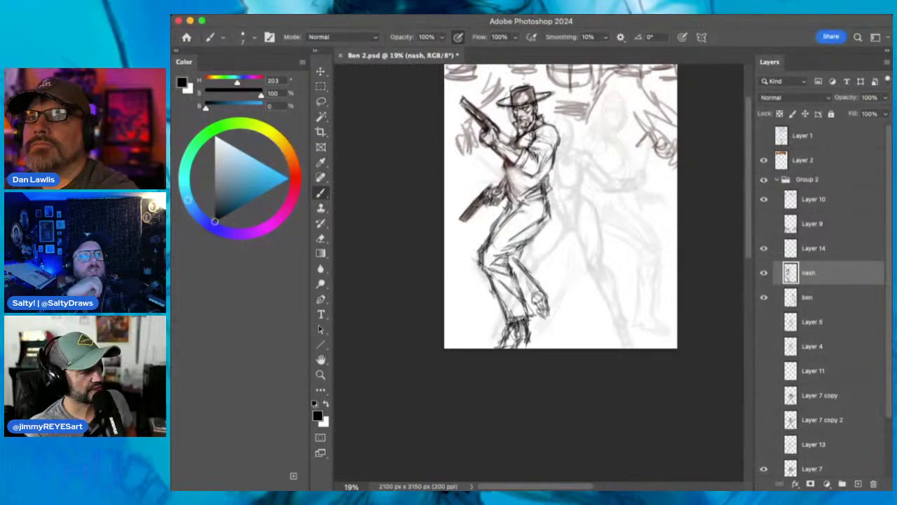
- Scale the gunman on the nash layer to about 97.8% and move him slightly up the page
key("e")
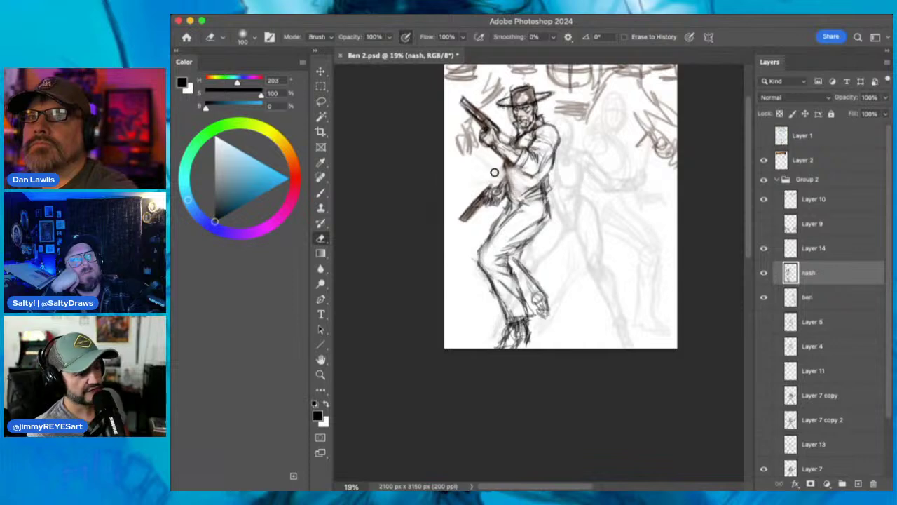
left_click(320, 72)
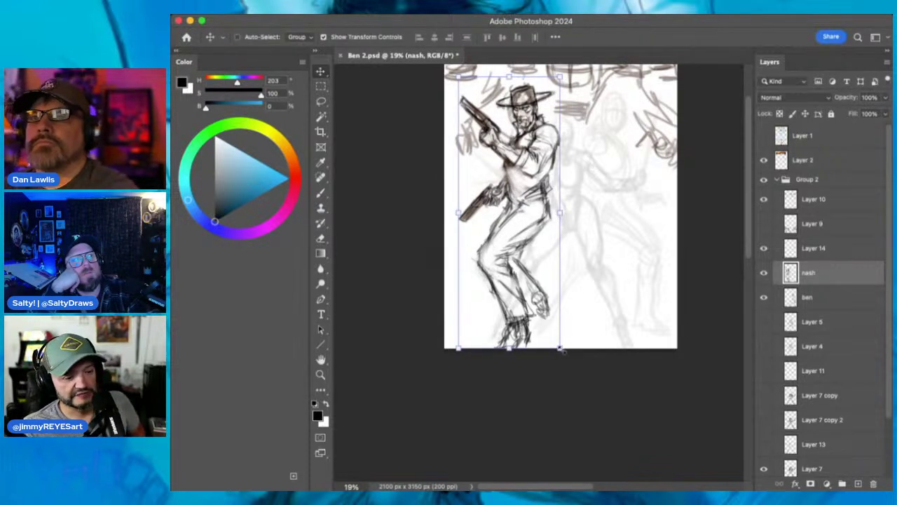
left_click_drag(560, 350, 557, 341)
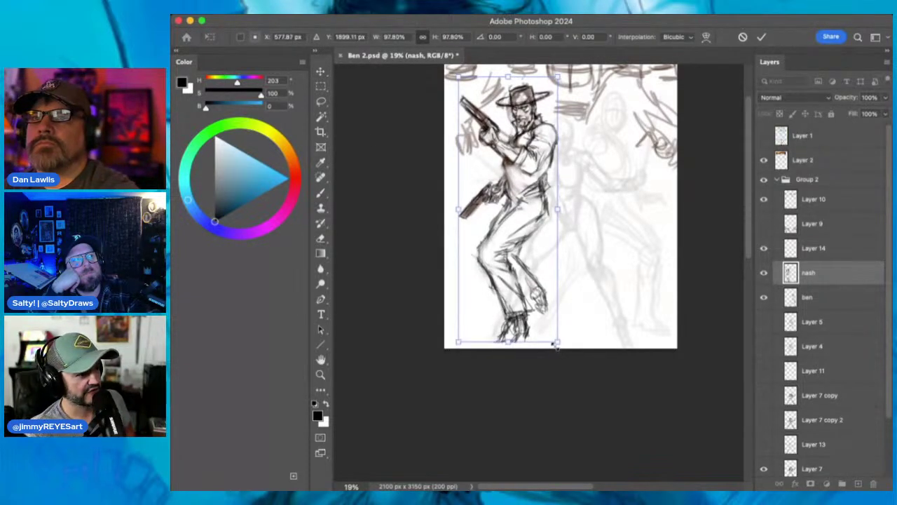
left_click_drag(530, 205, 537, 192)
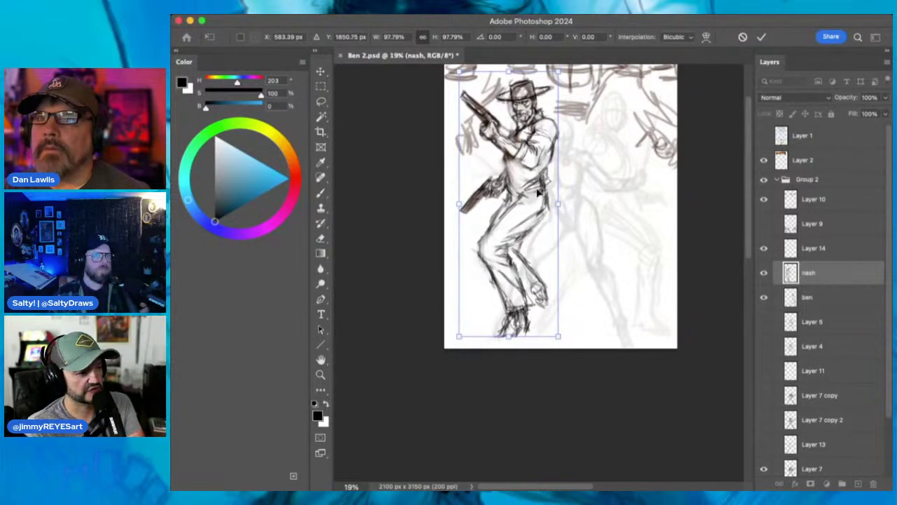
left_click(761, 37)
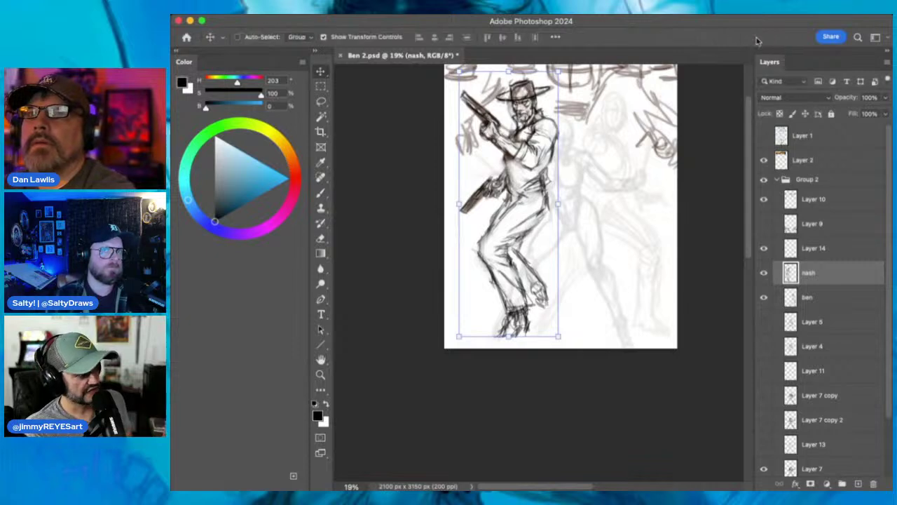
- Erase the gunman's front foot and trouser cuff and redraw them as a pointed, heeled boot below a new hem
left_click(320, 192)
left_click(321, 238)
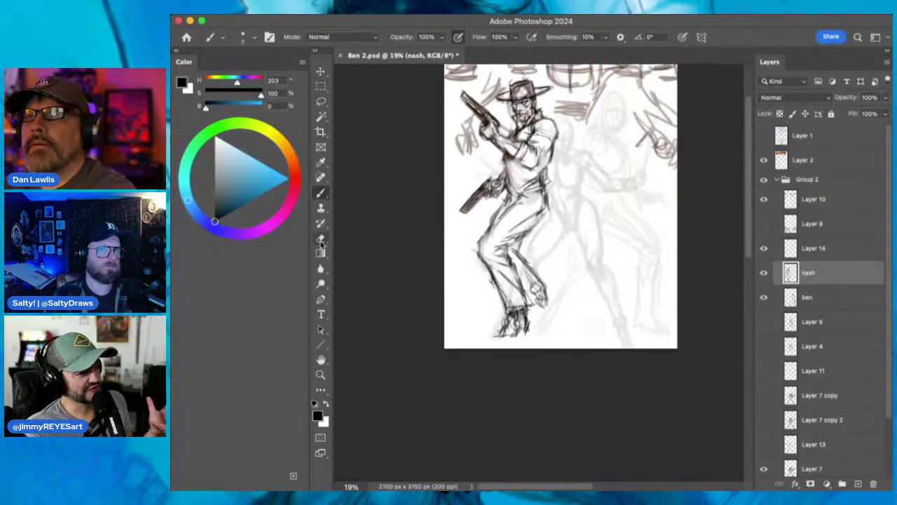
left_click_drag(510, 319, 510, 301)
mouse_move(511, 301)
left_mouse_down()
mouse_move(528, 331)
mouse_move(520, 307)
mouse_move(507, 333)
left_mouse_up()
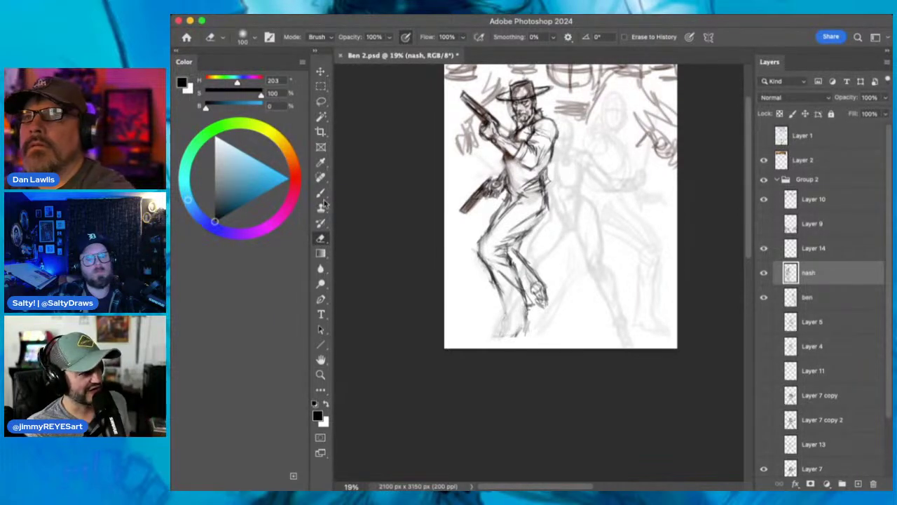
key("b")
mouse_move(510, 317)
left_mouse_down()
mouse_move(530, 308)
mouse_move(503, 316)
mouse_move(524, 330)
left_mouse_up()
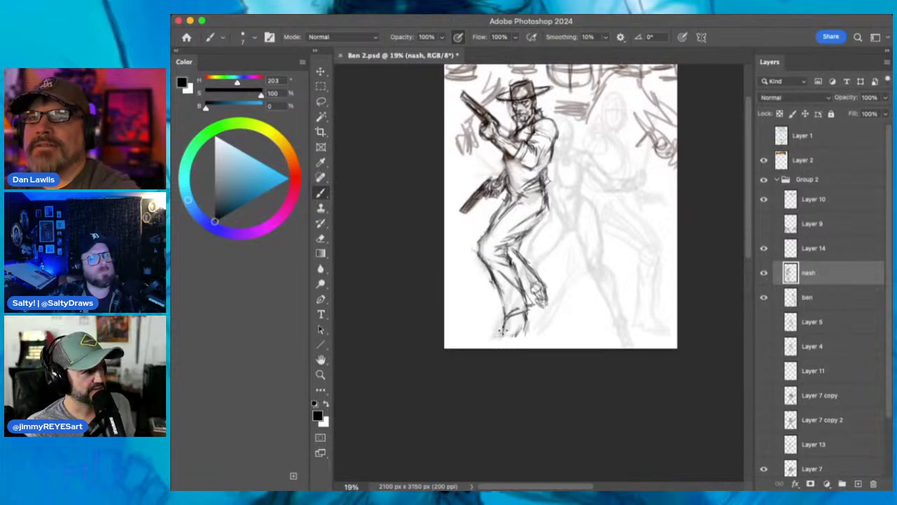
mouse_move(491, 342)
left_mouse_down()
mouse_move(524, 332)
mouse_move(520, 319)
mouse_move(500, 333)
mouse_move(519, 318)
mouse_move(502, 337)
left_mouse_up()
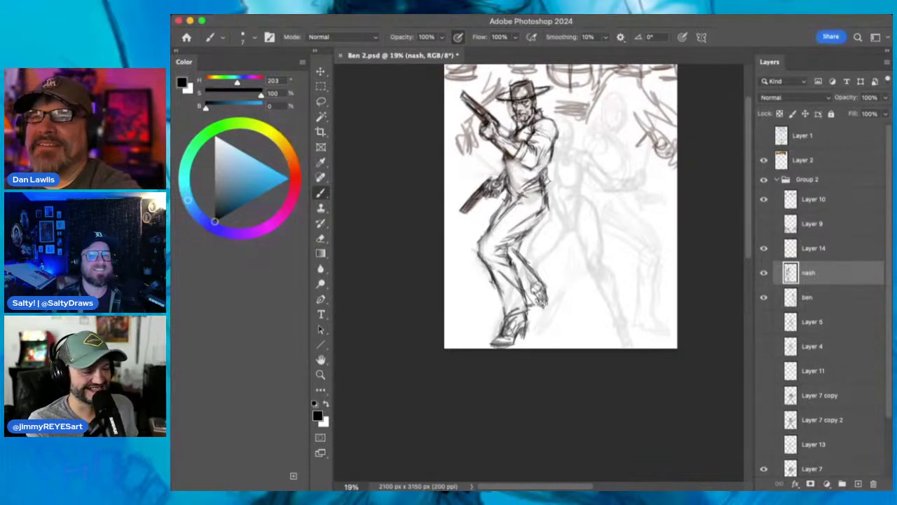
- Add trouser folds below the gunman's hip, then clean up his near shoulder and redraw the sleeve folds
left_click_drag(540, 215, 520, 234)
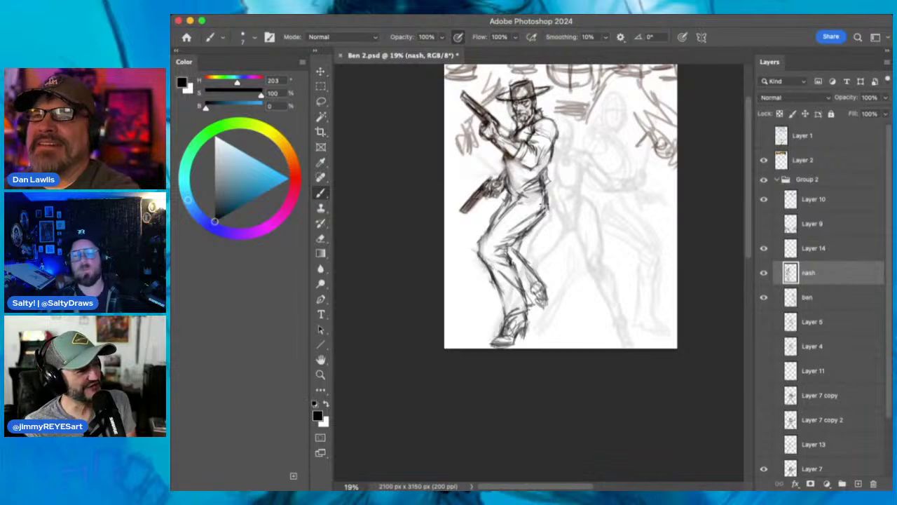
left_click(320, 238)
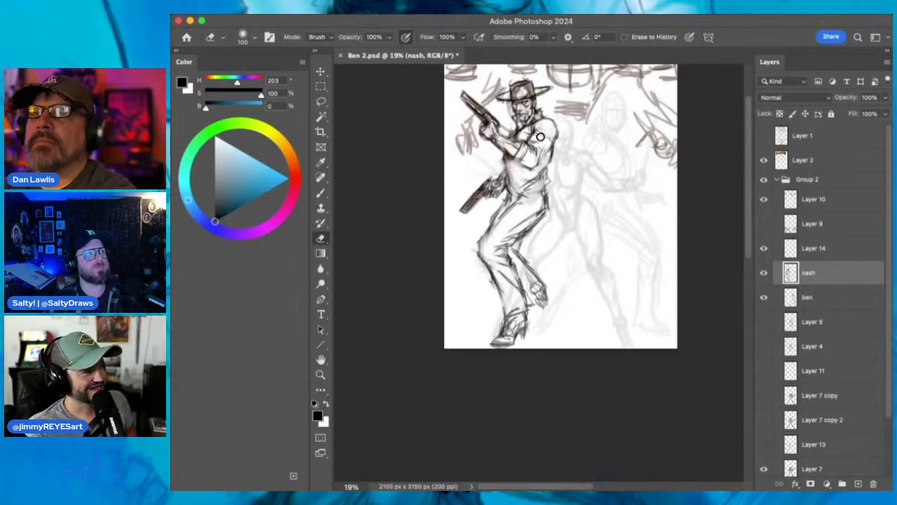
left_click(321, 193)
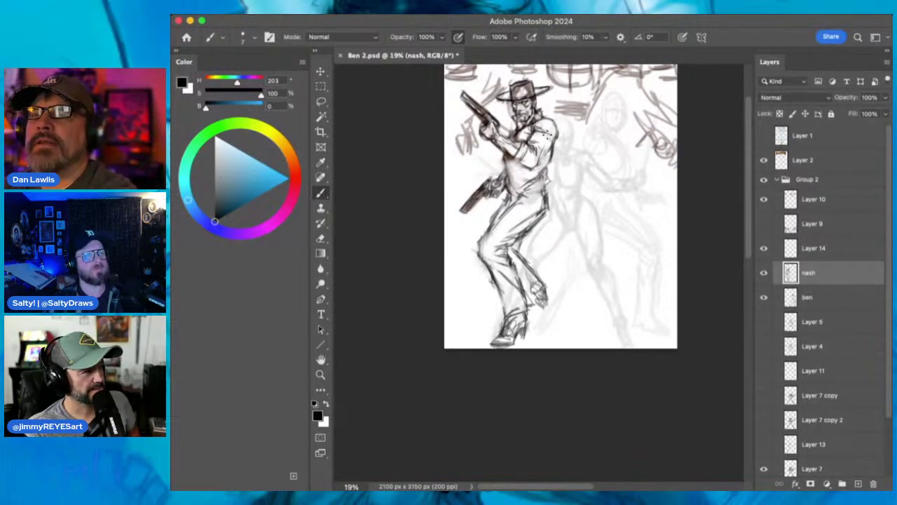
left_click_drag(537, 134, 552, 140)
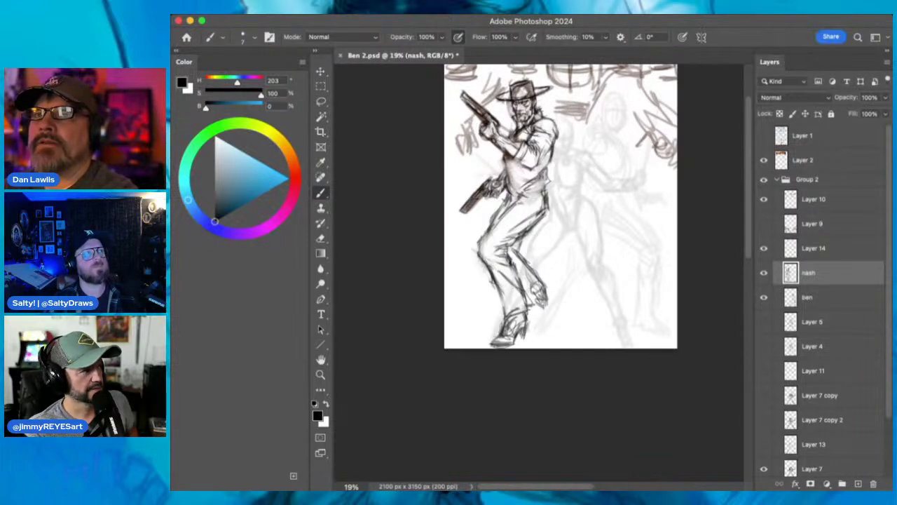
- Draw shirt folds across the gunman's waist and reinforce the contours of his front knee and lowered gun barrel
mouse_move(511, 164)
left_mouse_down()
mouse_move(523, 180)
mouse_move(514, 181)
mouse_move(526, 181)
mouse_move(511, 189)
mouse_move(538, 193)
left_mouse_up()
left_click_drag(524, 184, 548, 194)
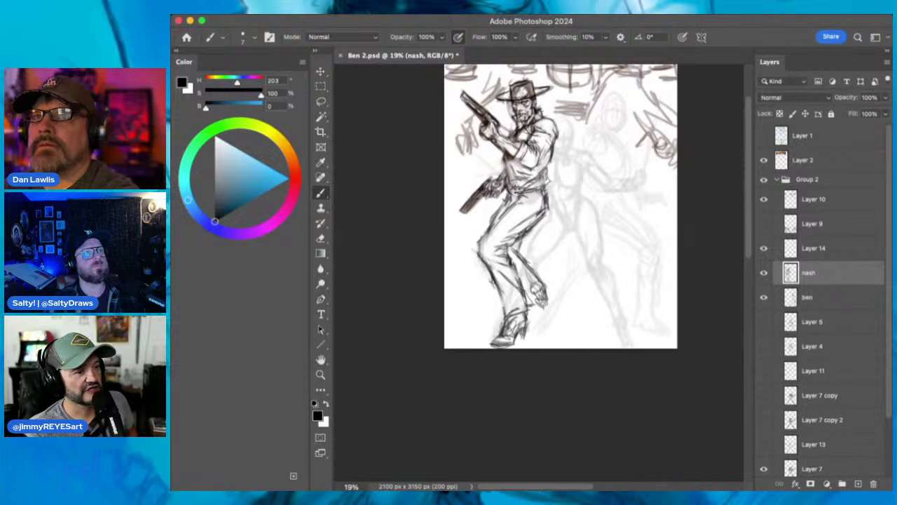
mouse_move(487, 233)
left_mouse_down()
mouse_move(478, 250)
mouse_move(489, 267)
left_mouse_up()
left_click_drag(481, 190, 460, 209)
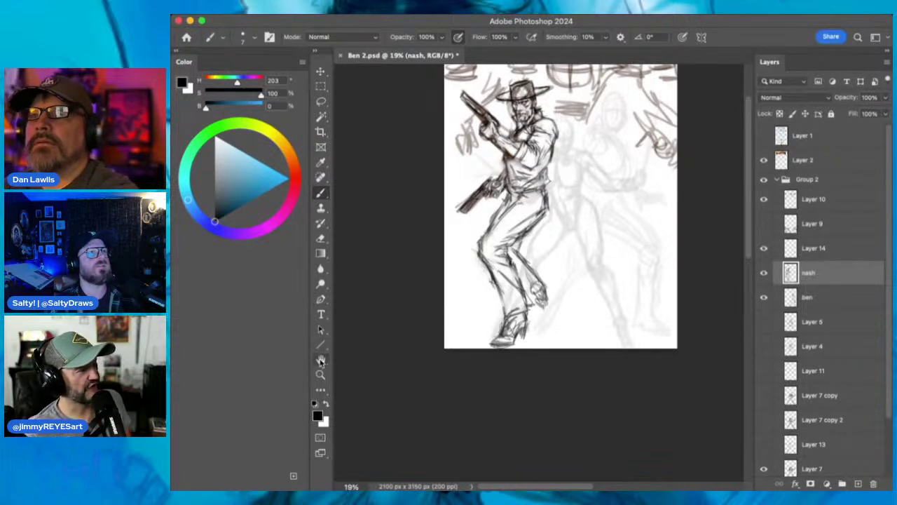
- Erase the dark marks over the knuckles and fingers of the raised gun hand with a 16 px Eraser
left_click(321, 374)
mouse_move(487, 107)
left_mouse_down()
mouse_move(546, 76)
mouse_move(522, 87)
left_mouse_up()
left_click(320, 193)
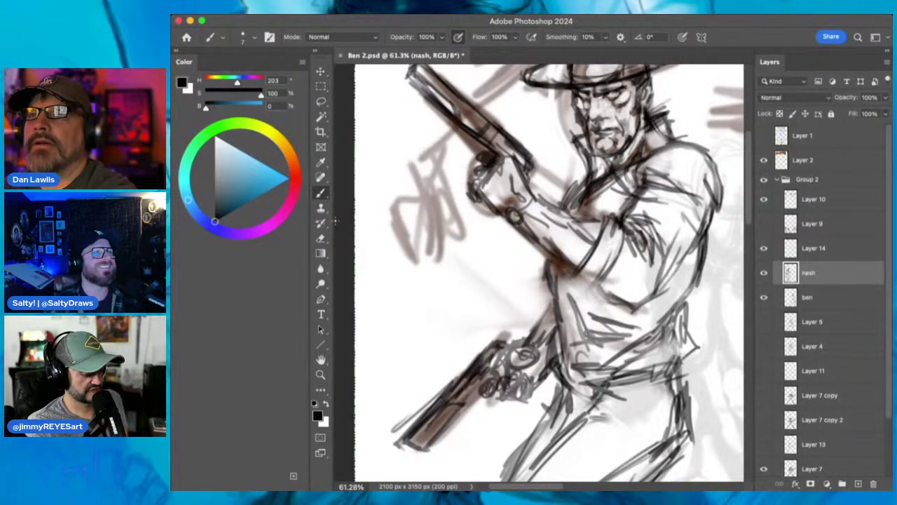
left_click(320, 238)
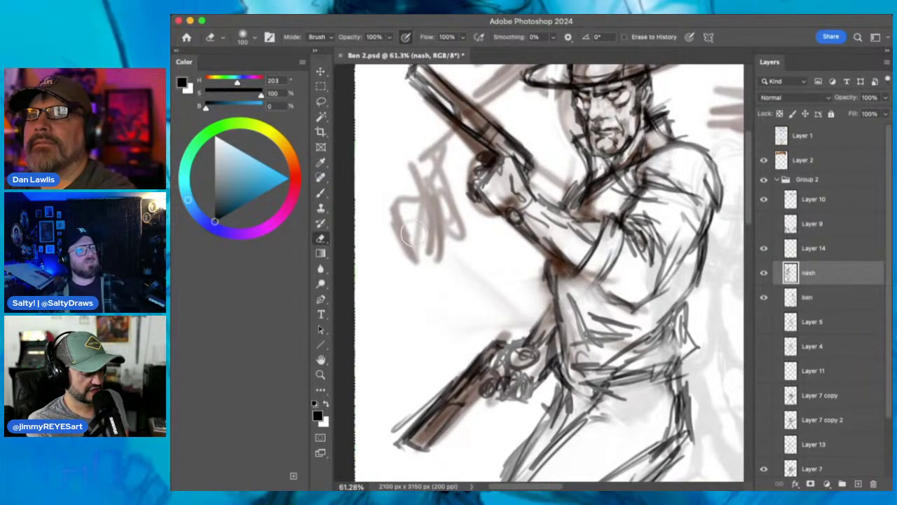
key("bracketleft")
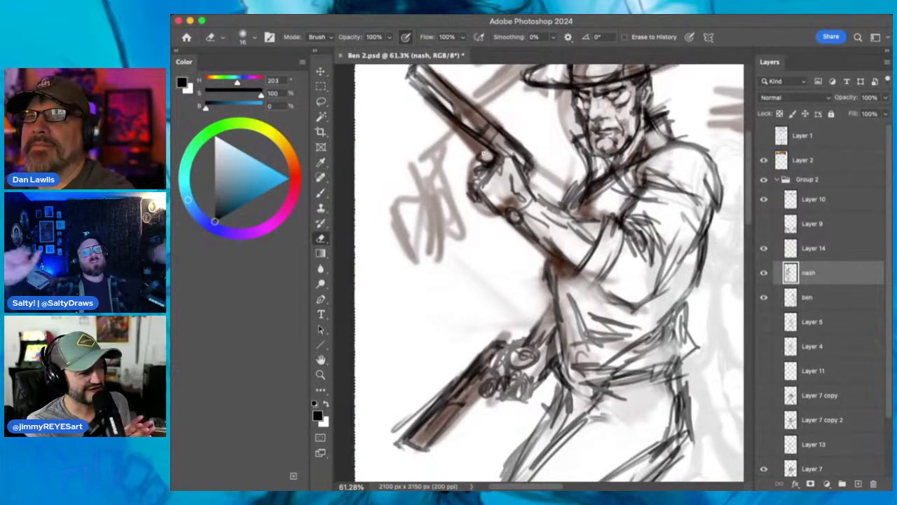
left_click_drag(497, 160, 501, 160)
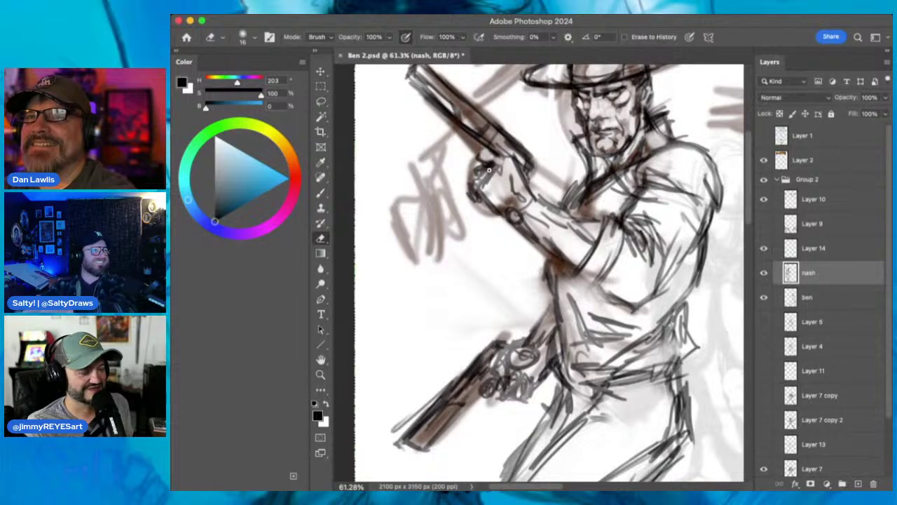
mouse_move(486, 166)
left_mouse_down()
mouse_move(500, 157)
mouse_move(499, 168)
left_mouse_up()
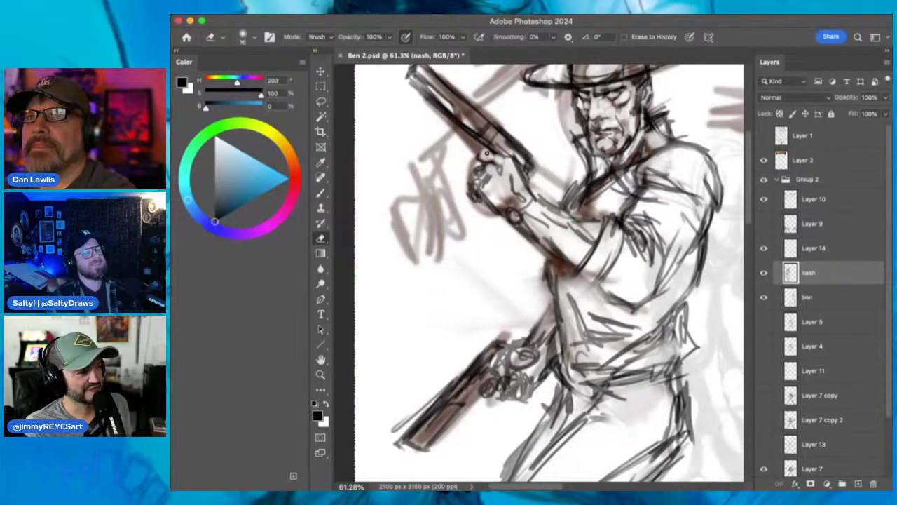
- Redraw the raised gun's underside and the fingers gripping it, then erase stray marks along the barrel's lower edge
left_click(321, 193)
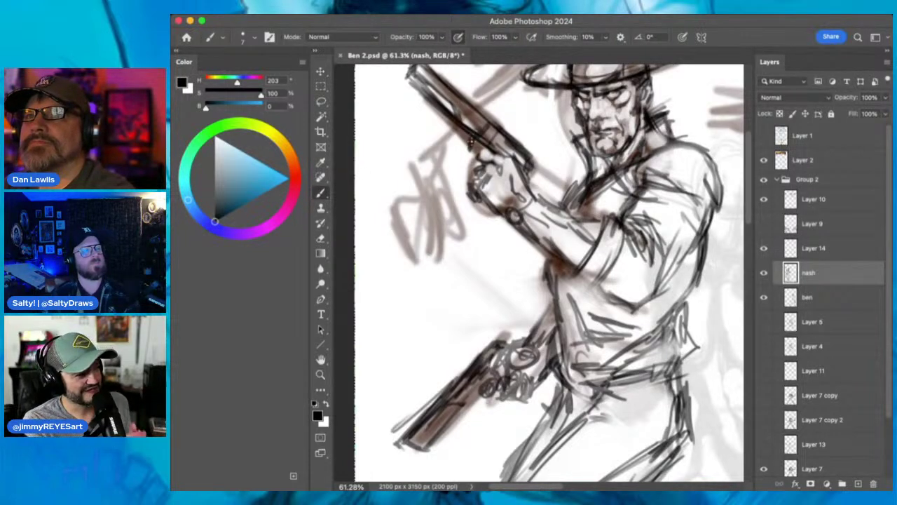
left_click_drag(470, 145, 483, 168)
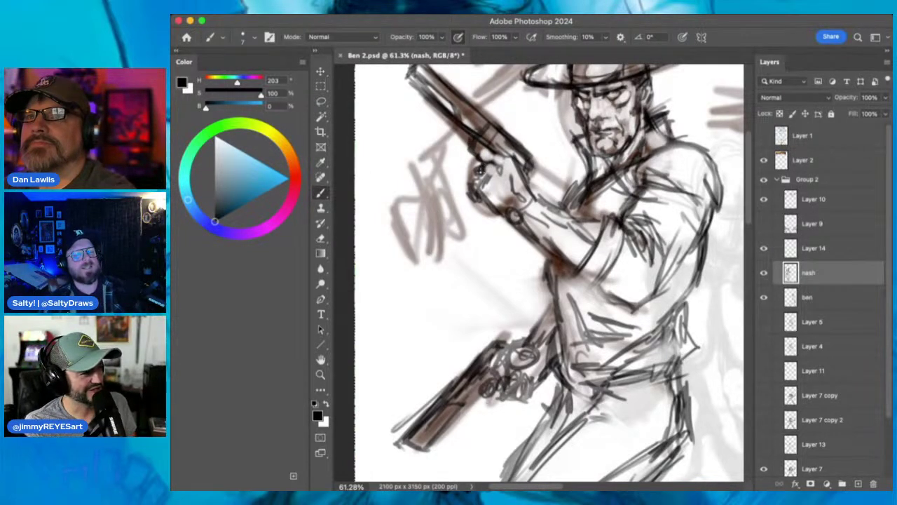
left_click_drag(471, 193, 489, 208)
left_click_drag(490, 172, 514, 179)
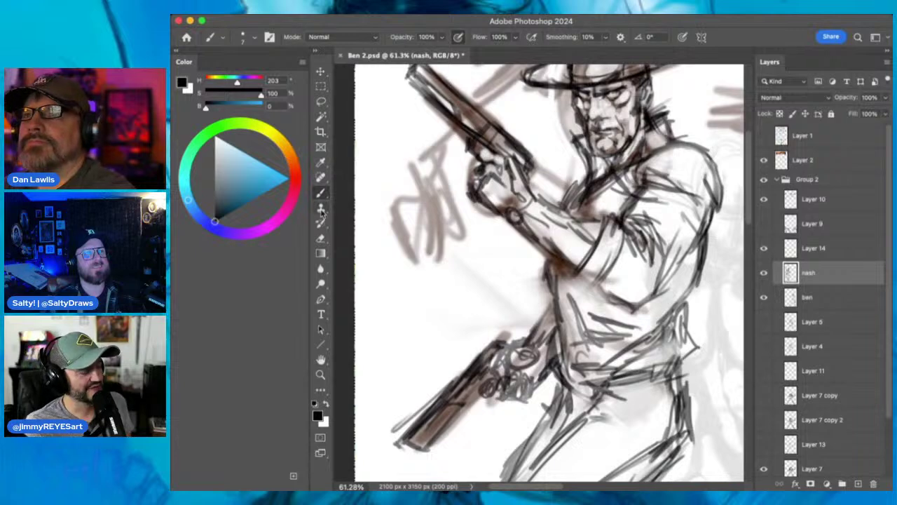
left_click(320, 238)
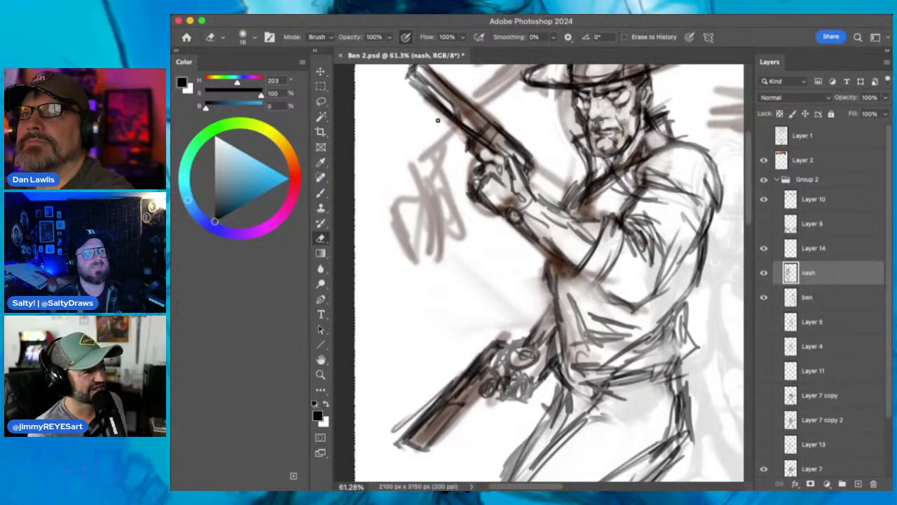
mouse_move(433, 115)
left_mouse_down()
mouse_move(448, 90)
mouse_move(463, 106)
mouse_move(437, 83)
mouse_move(451, 99)
mouse_move(452, 121)
mouse_move(441, 121)
mouse_move(452, 123)
mouse_move(424, 100)
mouse_move(447, 125)
left_mouse_up()
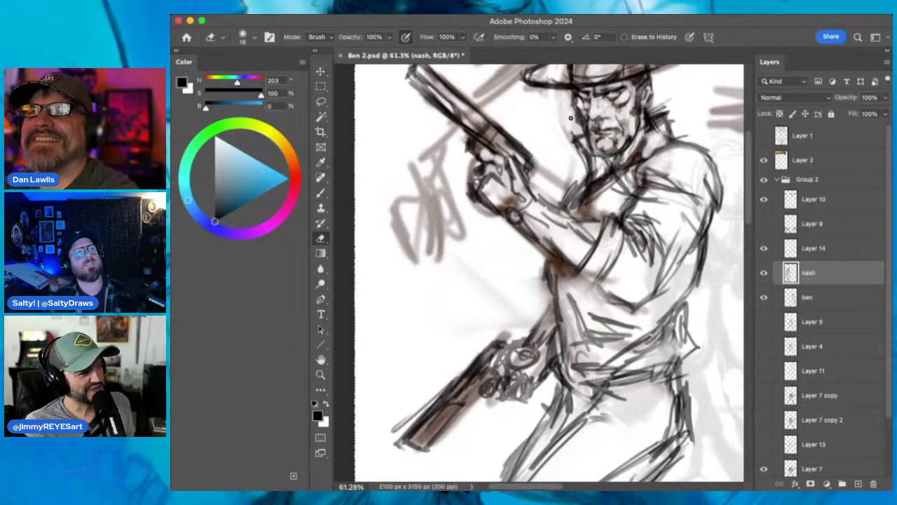
- Enlarge the Eraser to 100 px and clean up stray lines around the gunman's lowered gun and body
key("z")
left_click_drag(589, 179, 561, 195)
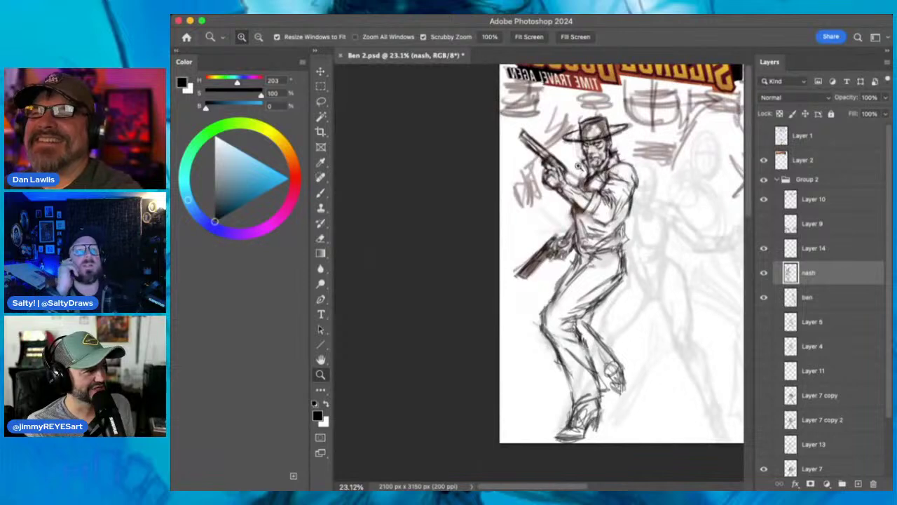
left_click(320, 238)
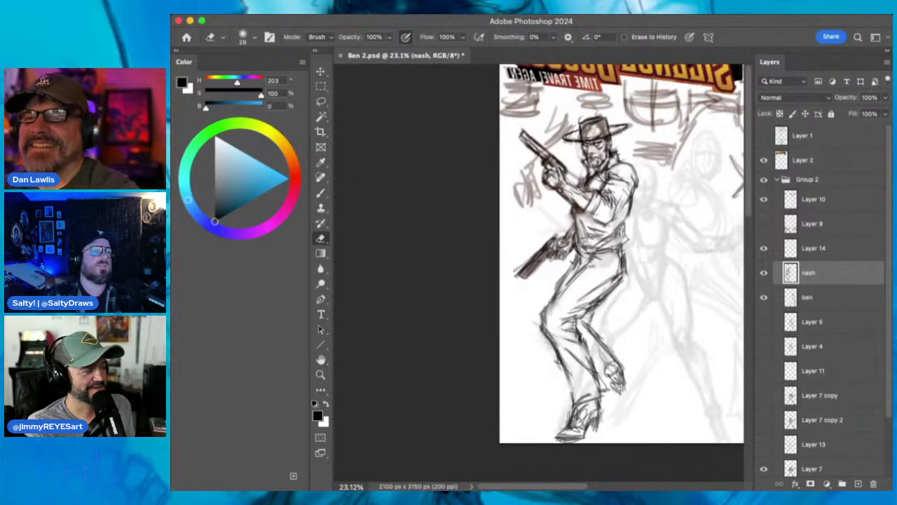
key("bracketright")
key("bracketright")
key("bracketright")
key("bracketright")
key("bracketright")
key("bracketright")
key("bracketright")
key("bracketright")
key("bracketright")
key("bracketright")
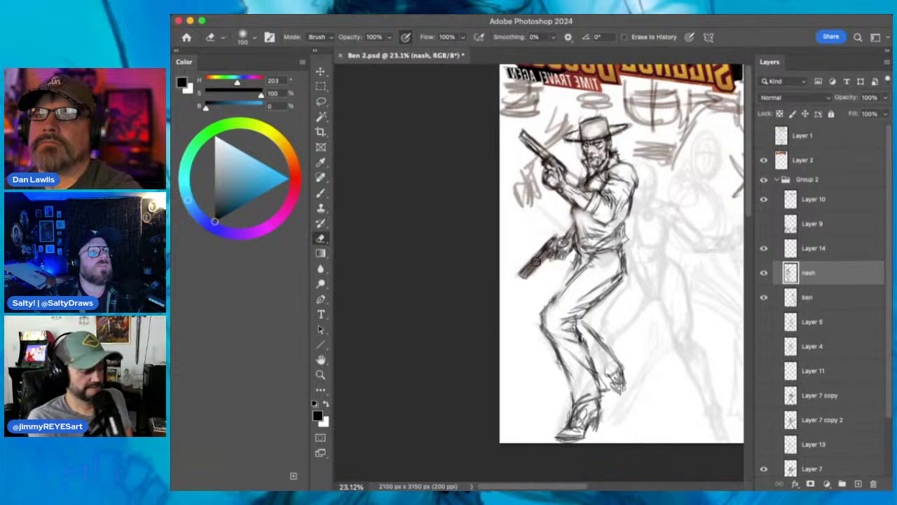
- Draw trouser folds below the gunman's waist and sketch a detailed belt beneath the shirt with the Brush
left_click(321, 193)
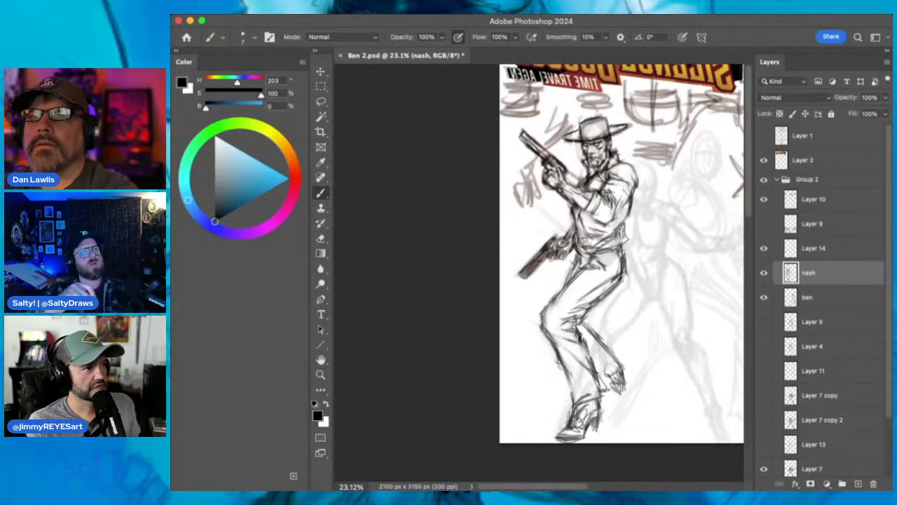
left_click_drag(614, 239, 620, 238)
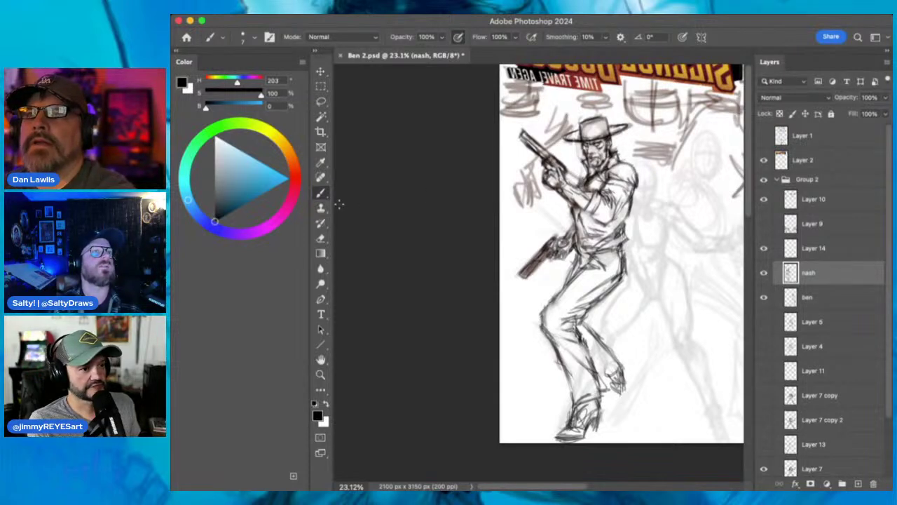
left_click(321, 237)
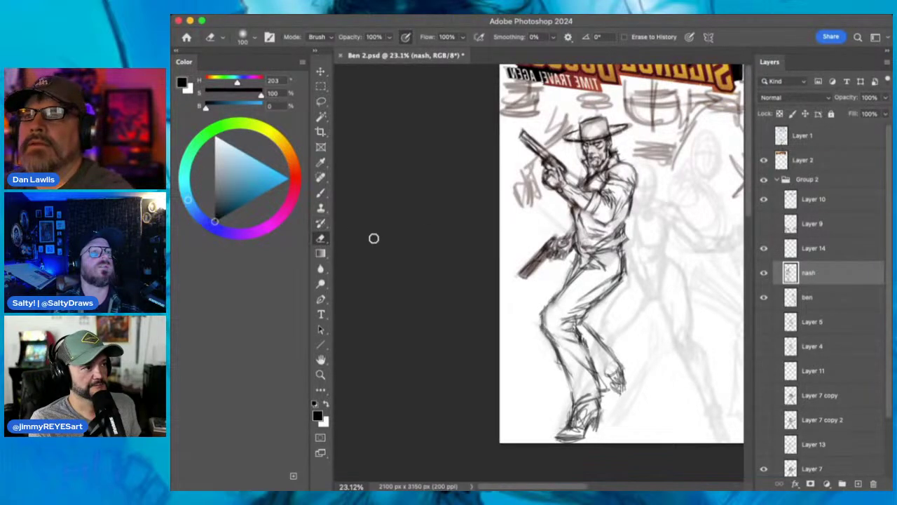
left_click(320, 193)
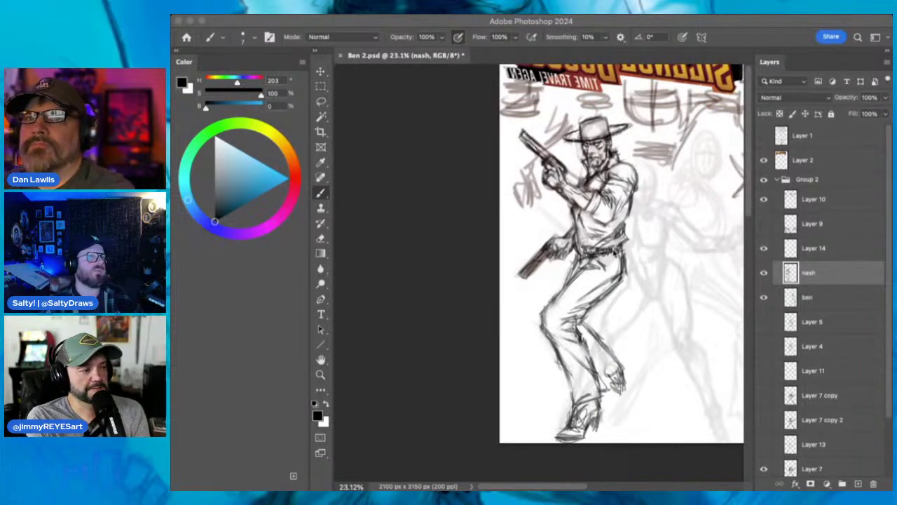
- Touch up the gunman's belt with the Brush and erase stray marks around the raised gun with the Eraser
left_click(610, 250)
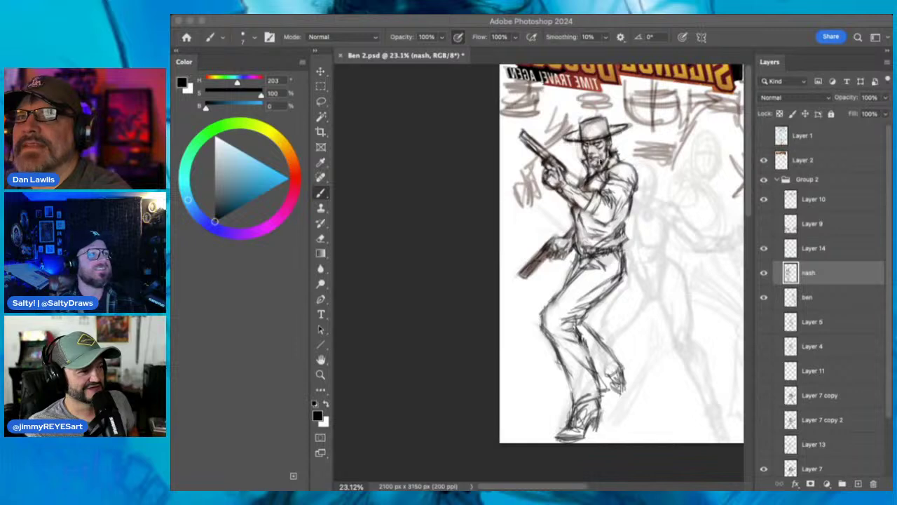
left_click(489, 21)
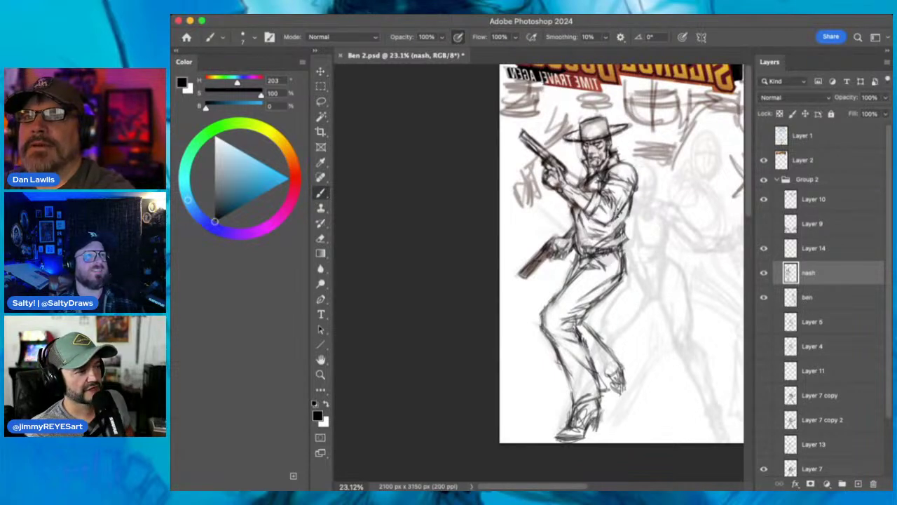
left_click(320, 237)
mouse_move(550, 192)
left_mouse_down()
mouse_move(535, 162)
mouse_move(548, 154)
left_mouse_up()
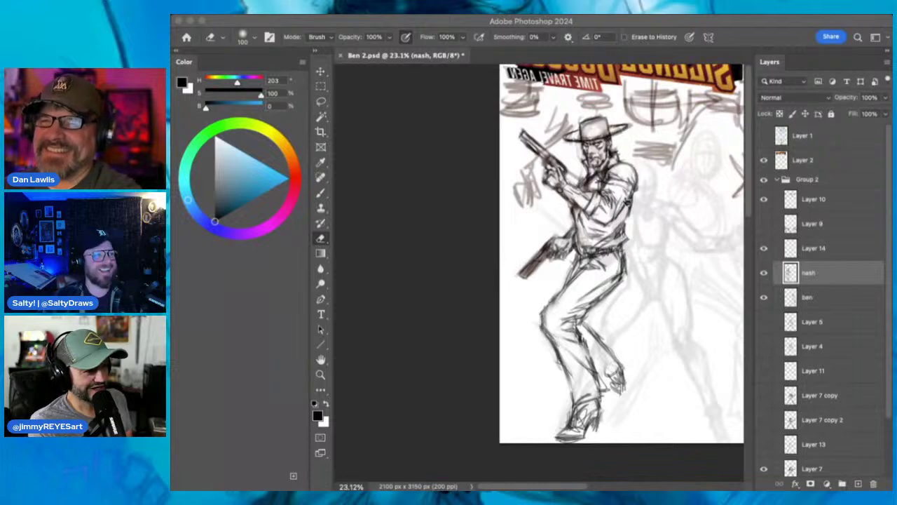
left_click(452, 22)
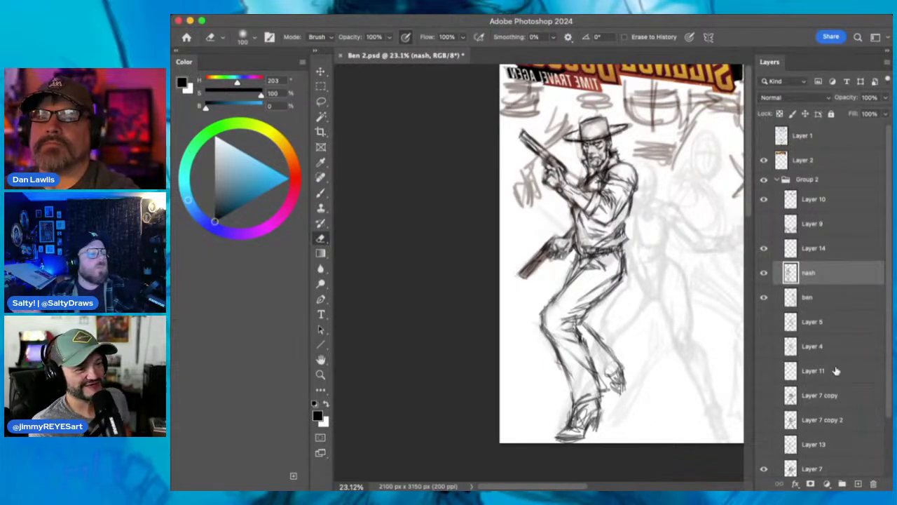
- Add a layer mask to the nash layer and hide the gunman's shoulder, side and waist behind the central figure with a black 100 px Brush
left_click(826, 484)
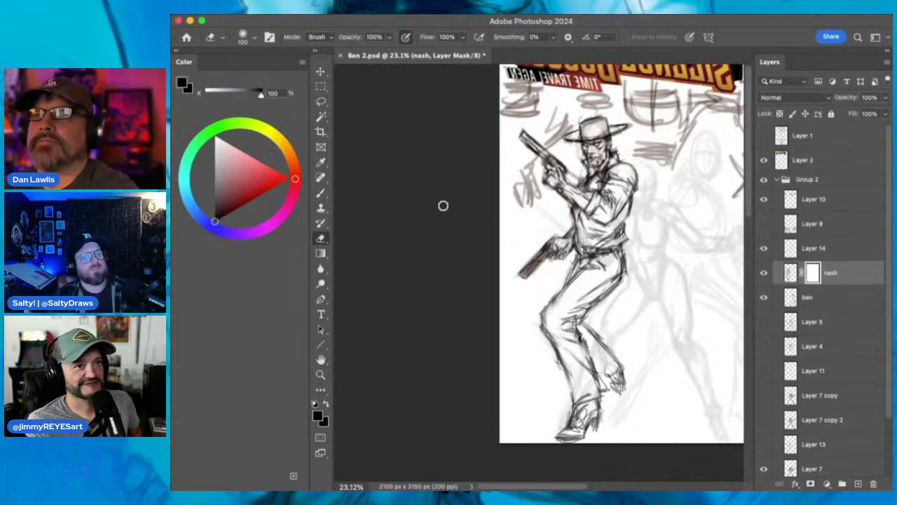
left_click(321, 193)
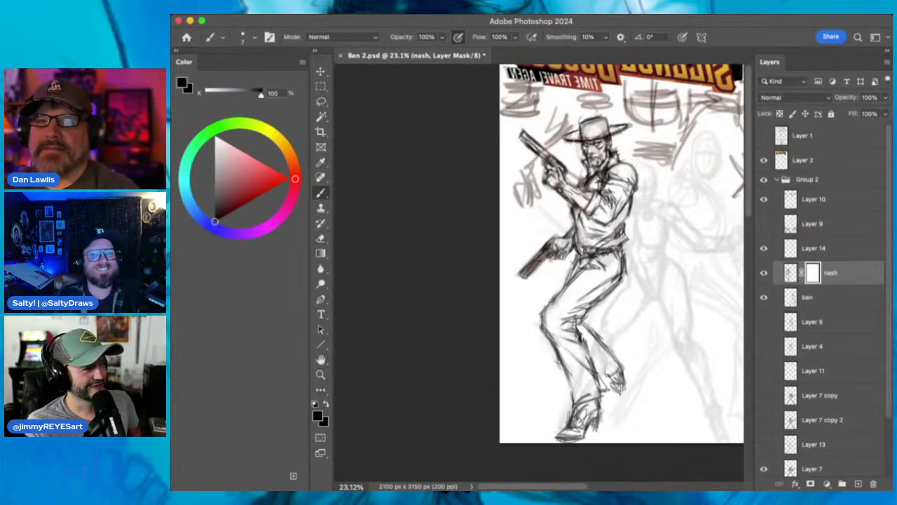
key("]")
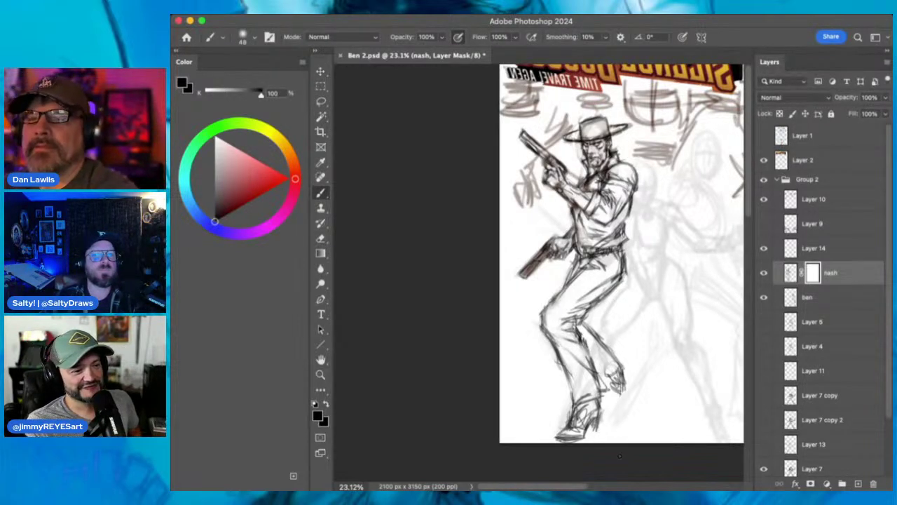
key("bracketright")
key("bracketright")
key("bracketright")
key("bracketright")
key("bracketright")
mouse_move(635, 195)
left_mouse_down()
mouse_move(631, 188)
mouse_move(638, 196)
mouse_move(629, 229)
mouse_move(629, 220)
left_mouse_up()
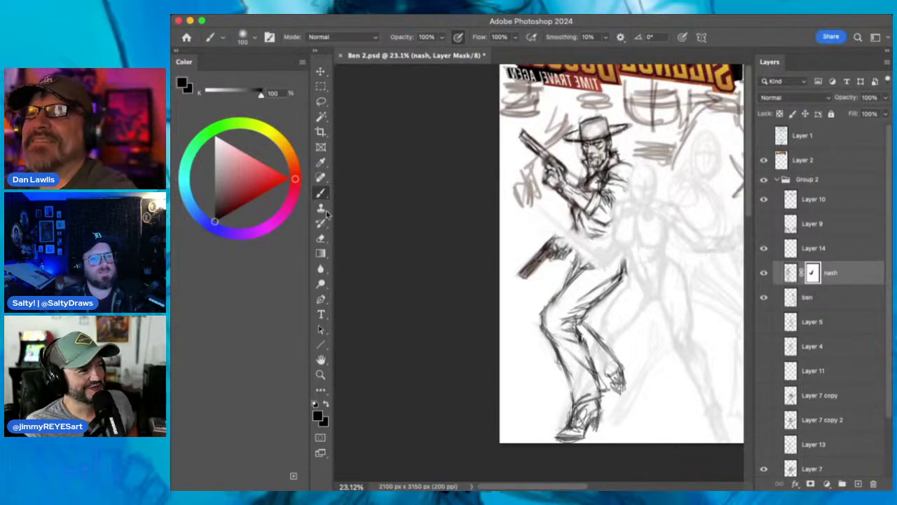
- Paint white on the nash mask to restore the lowered gun hand and the waist beside it
key("x")
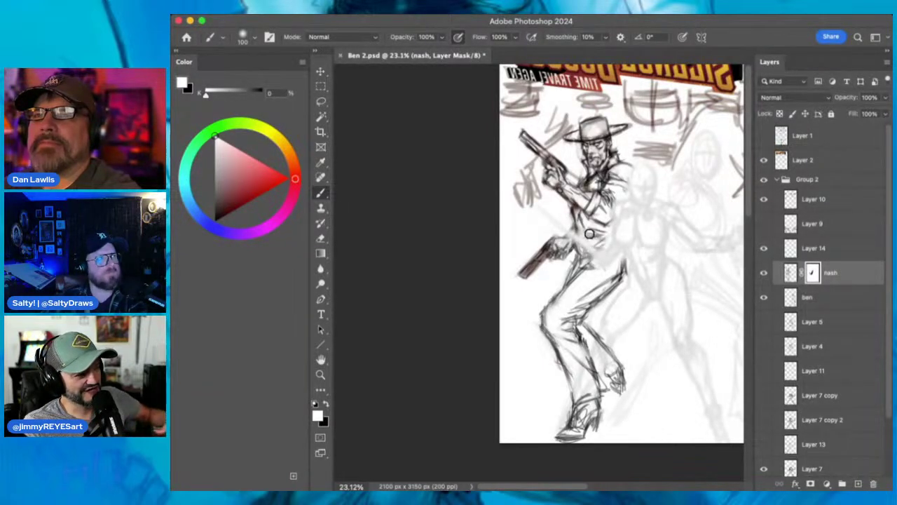
mouse_move(561, 243)
left_mouse_down()
mouse_move(576, 249)
mouse_move(593, 234)
mouse_move(587, 267)
left_mouse_up()
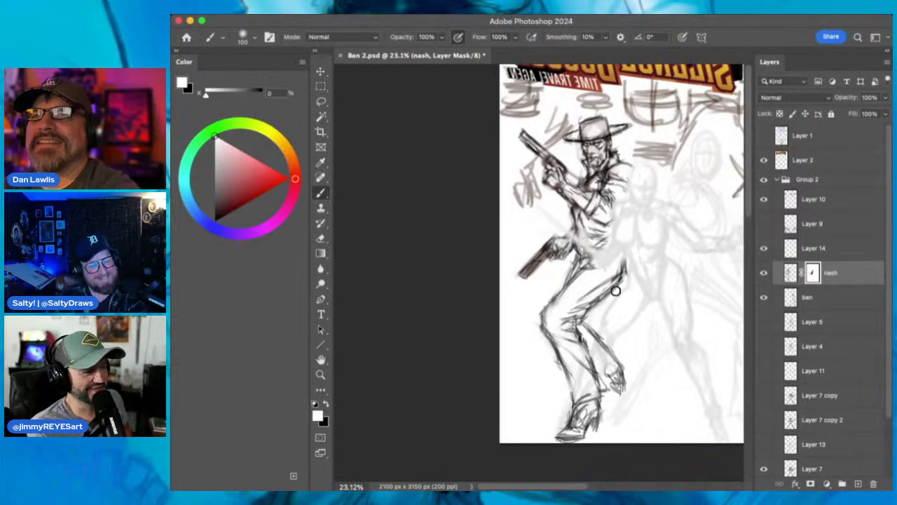
mouse_move(675, 212)
left_mouse_down()
mouse_move(619, 232)
mouse_move(581, 227)
left_mouse_up()
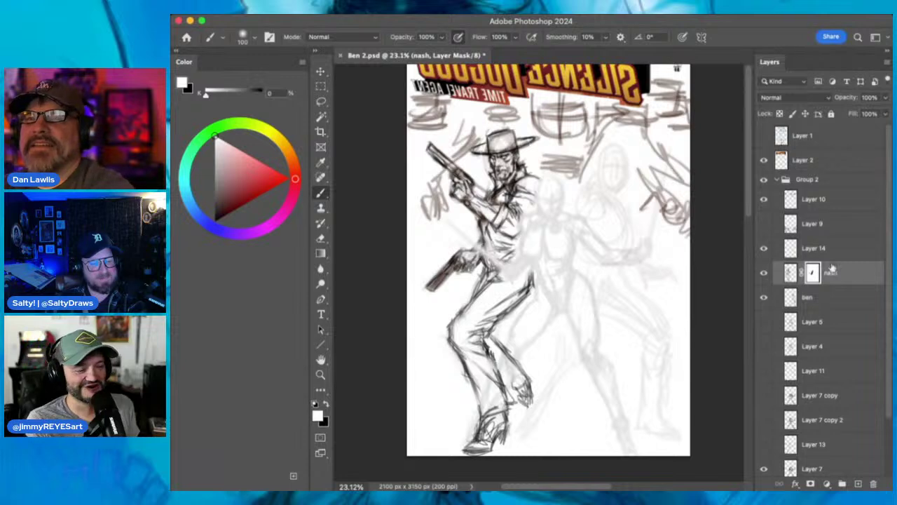
- Add fold lines to the gunman's lower trouser leg on the nash layer's artwork, then tidy the leg with the Eraser
left_click(790, 272)
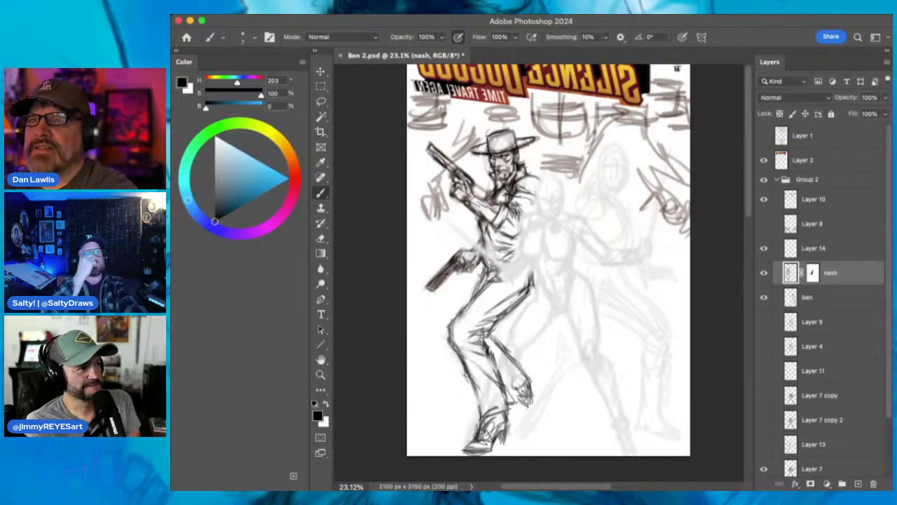
left_click_drag(471, 389, 479, 405)
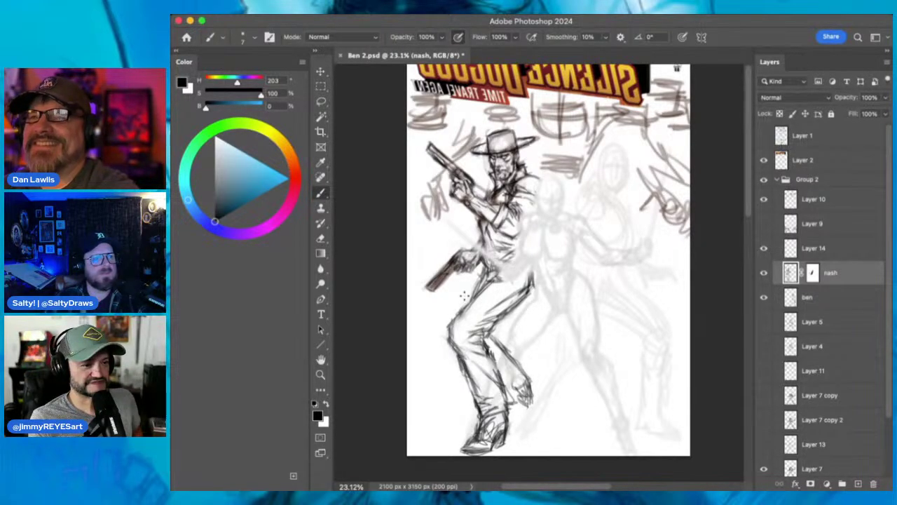
left_click(320, 238)
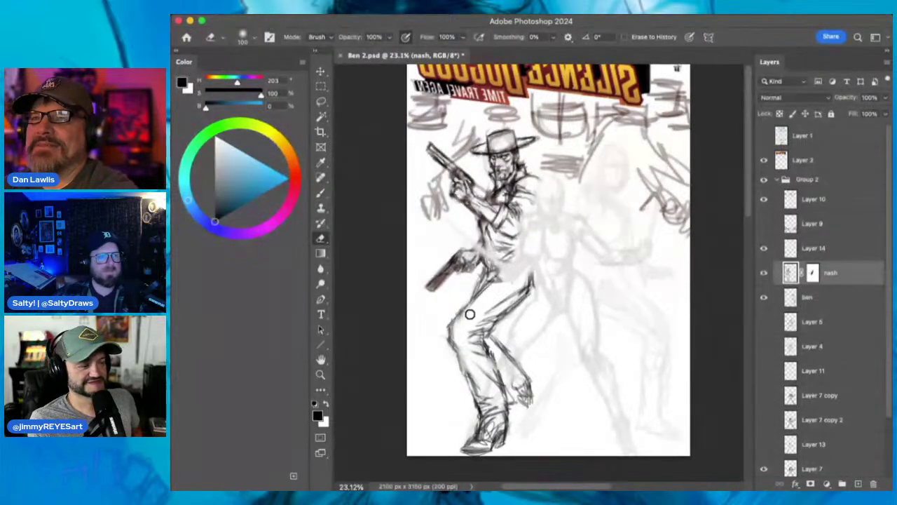
key("b")
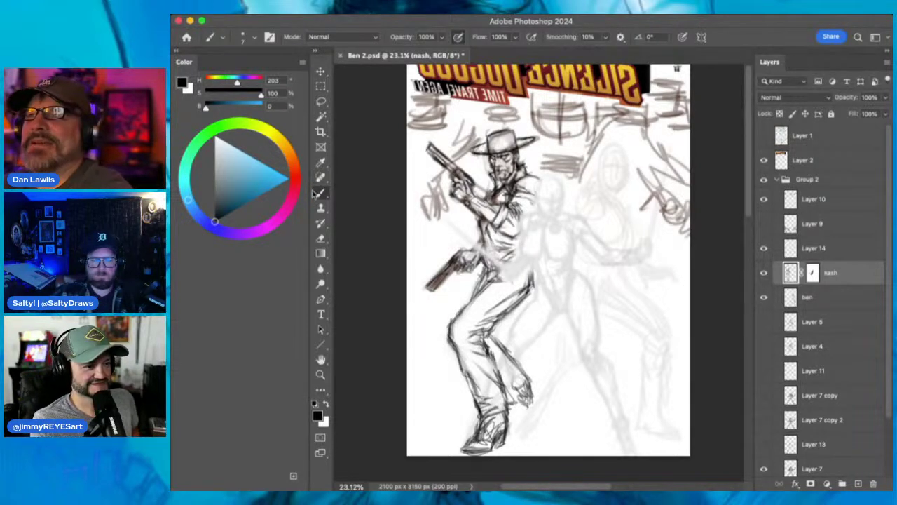
- Mask the gunman's lower leg and boot where the central figure's leg overlaps them, using a black 60 px Brush on the nash mask
left_click(812, 273)
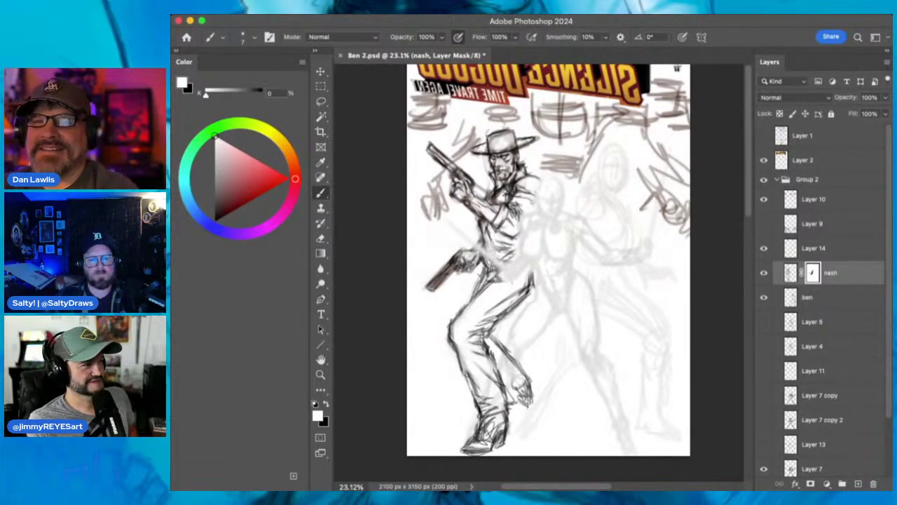
key("bracketright")
key("bracketright")
key("bracketright")
key("bracketright")
key("bracketright")
key("bracketright")
key("bracketright")
key("bracketright")
key("bracketright")
key("bracketright")
key("bracketright")
key("bracketright")
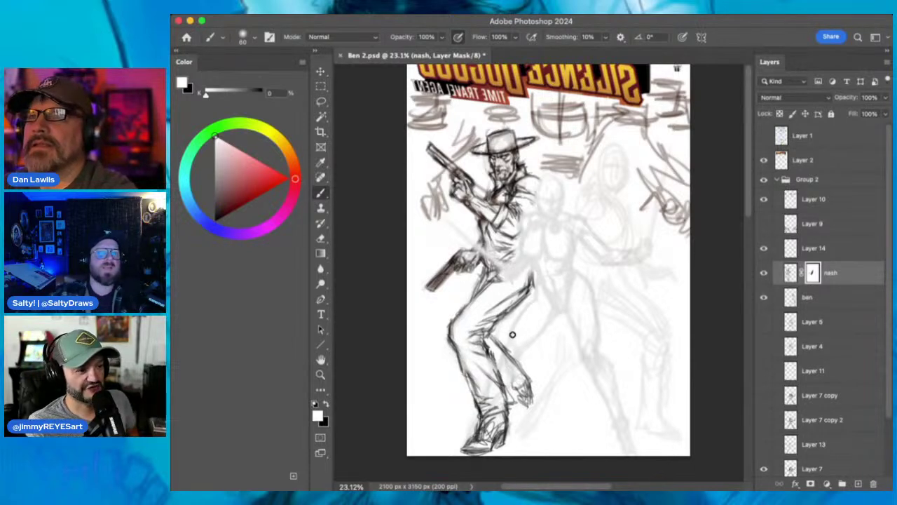
key("x")
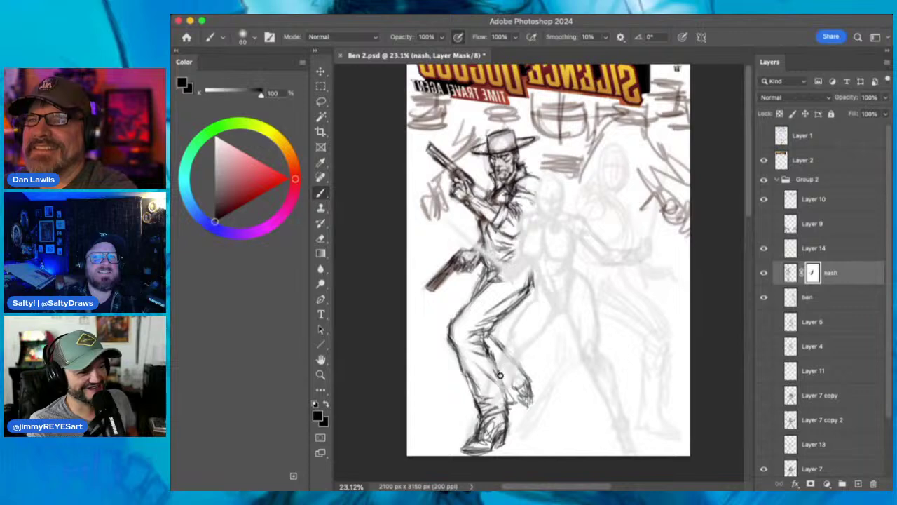
left_click_drag(492, 407, 479, 434)
mouse_move(497, 390)
left_mouse_down()
mouse_move(511, 373)
mouse_move(516, 333)
mouse_move(468, 454)
mouse_move(484, 431)
mouse_move(483, 401)
left_mouse_up()
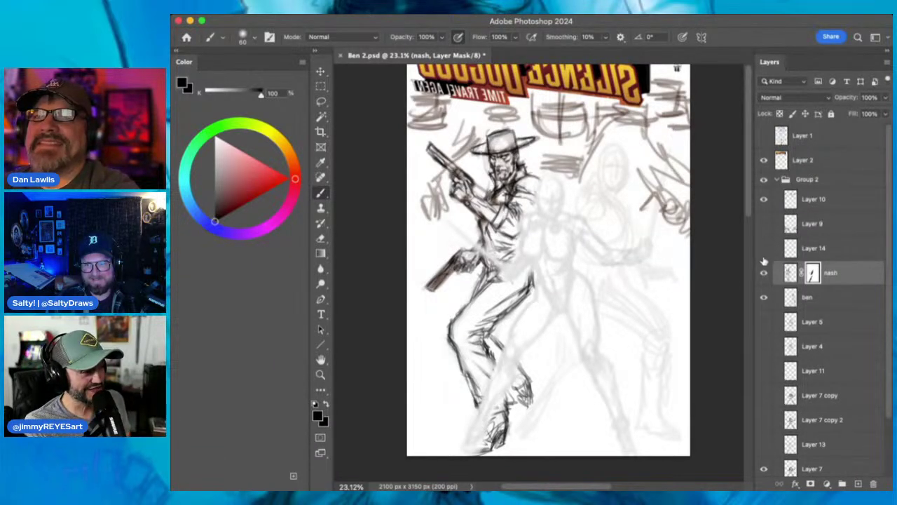
- Identify the ben layer by toggling its visibility, add a new layer above it and flip the canvas horizontally
left_click(763, 300)
left_click(764, 300)
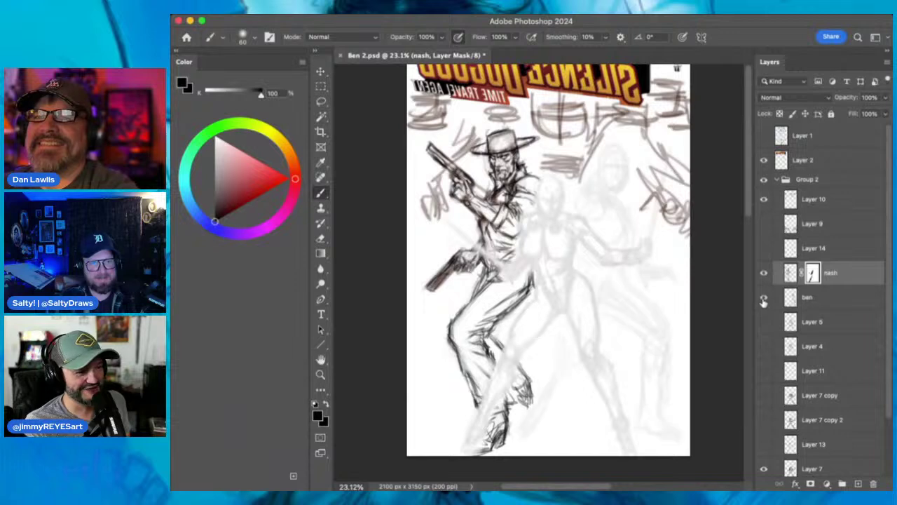
left_click(849, 300)
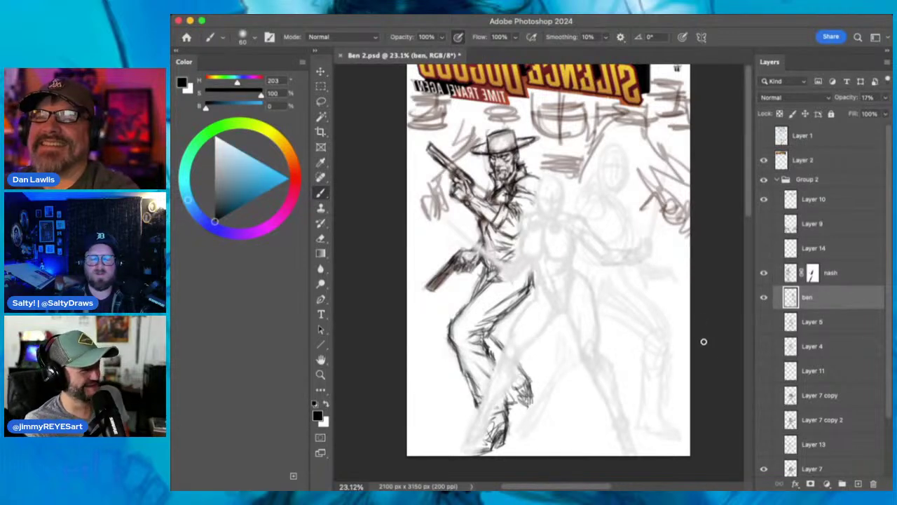
left_click(857, 484)
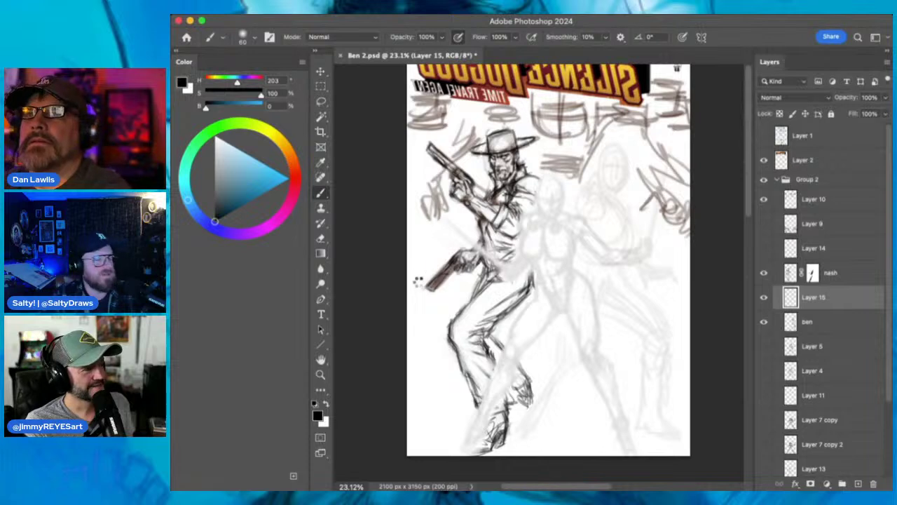
key("super+z")
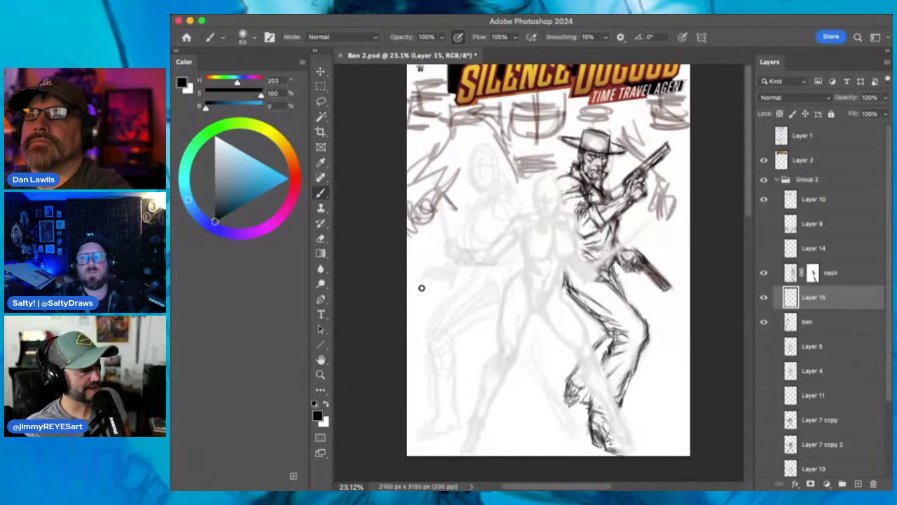
- Return to the nash layer's artwork, reduce the Brush to 4 px and switch to the 100 px Eraser
left_click(322, 239)
left_click(849, 279)
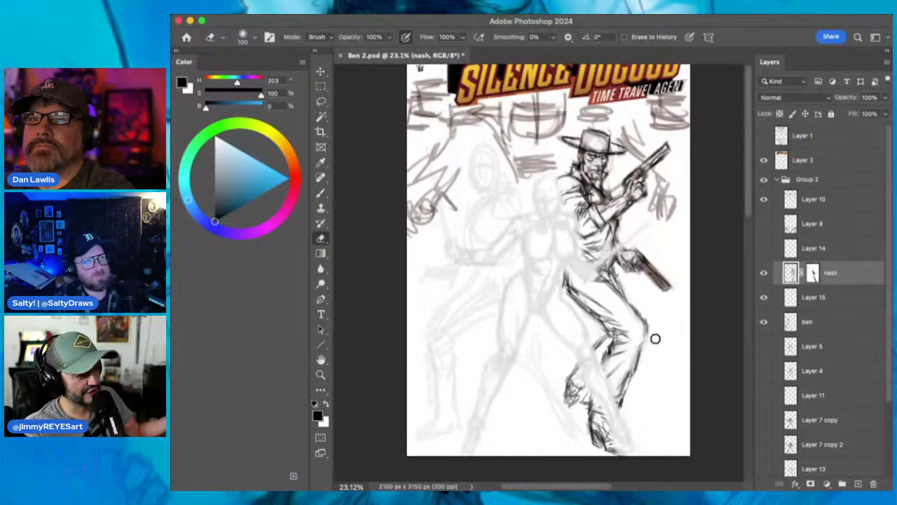
left_click(321, 193)
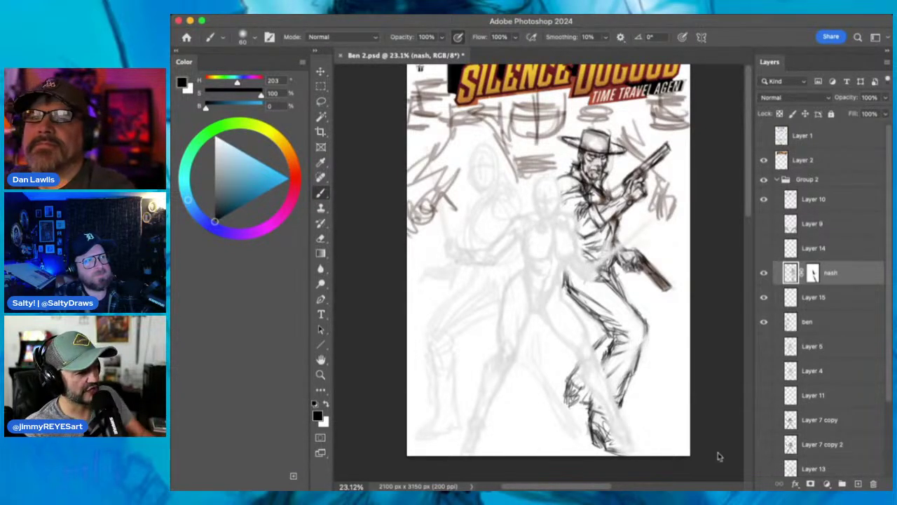
key("bracketleft")
key("bracketleft")
key("bracketleft")
key("bracketleft")
key("bracketleft")
key("bracketleft")
key("bracketleft")
key("bracketleft")
key("bracketleft")
key("bracketleft")
key("bracketleft")
key("bracketleft")
key("bracketleft")
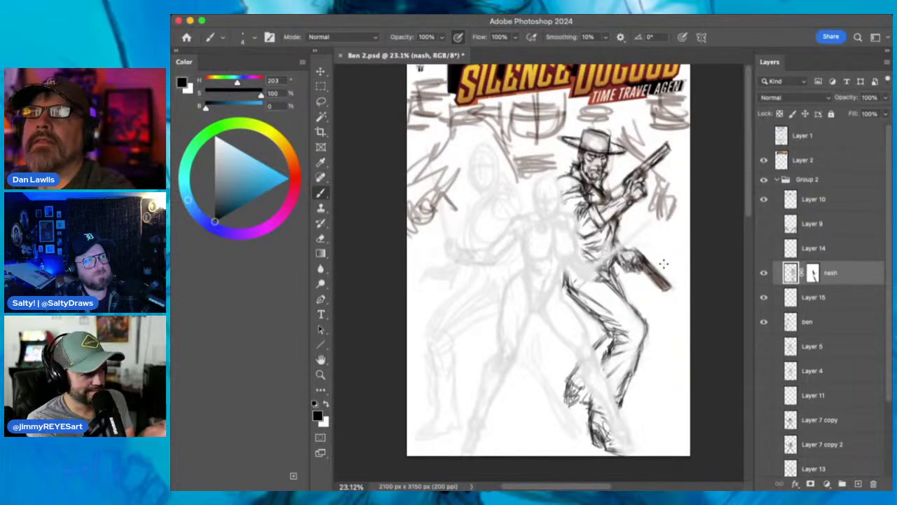
left_click(320, 238)
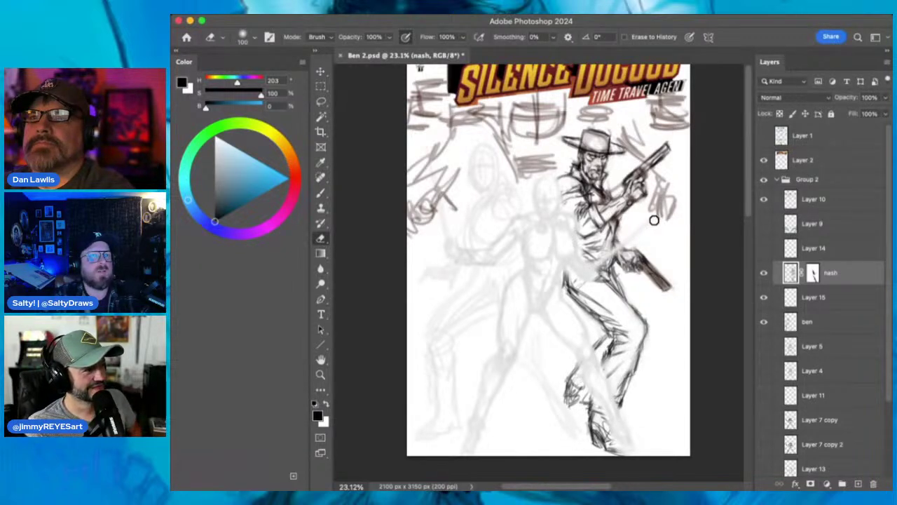
- Examine what the ben layer, Layer 7 and Layer 10 contain by toggling their visibility
left_click(764, 322)
left_click(764, 321)
left_click(829, 324)
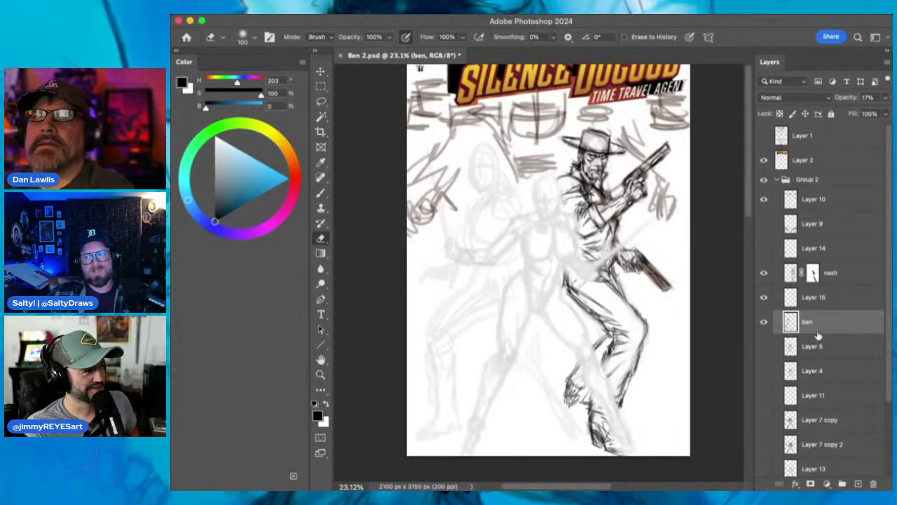
left_click_drag(890, 291, 890, 384)
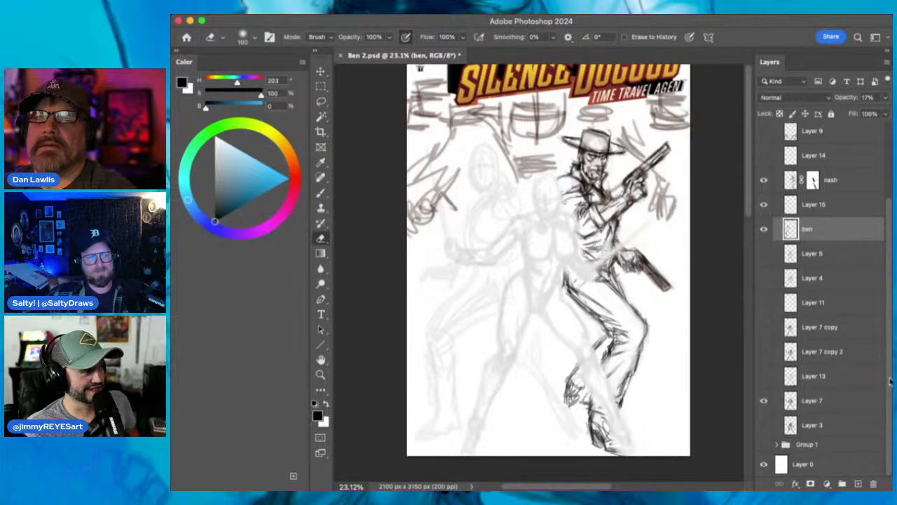
left_click_drag(889, 373, 889, 280)
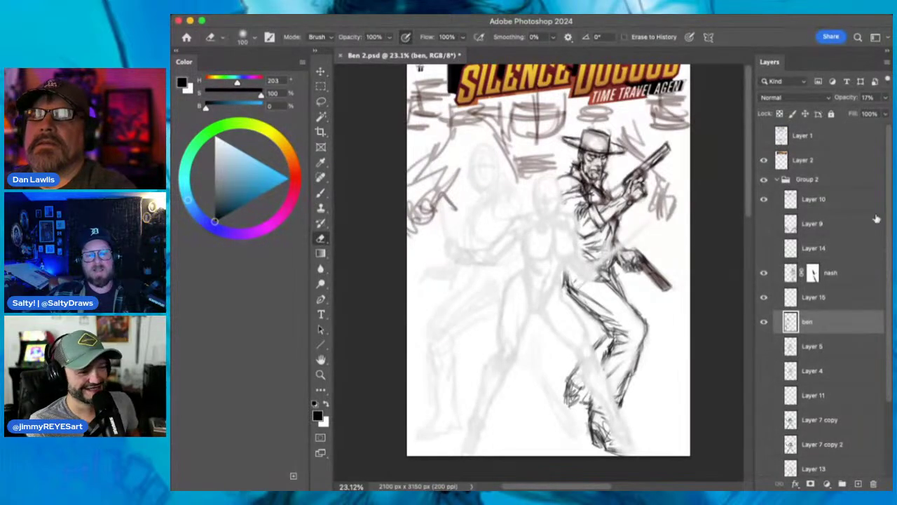
left_click_drag(889, 223, 890, 303)
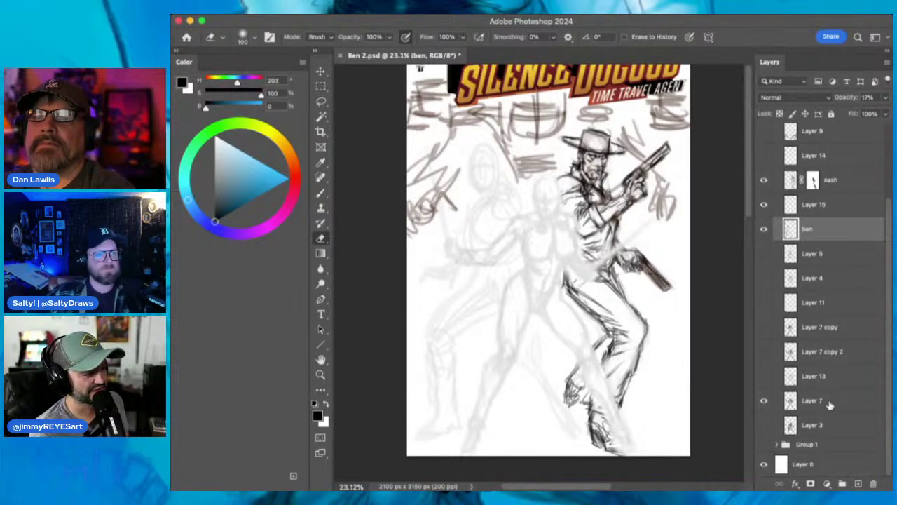
left_click(830, 405)
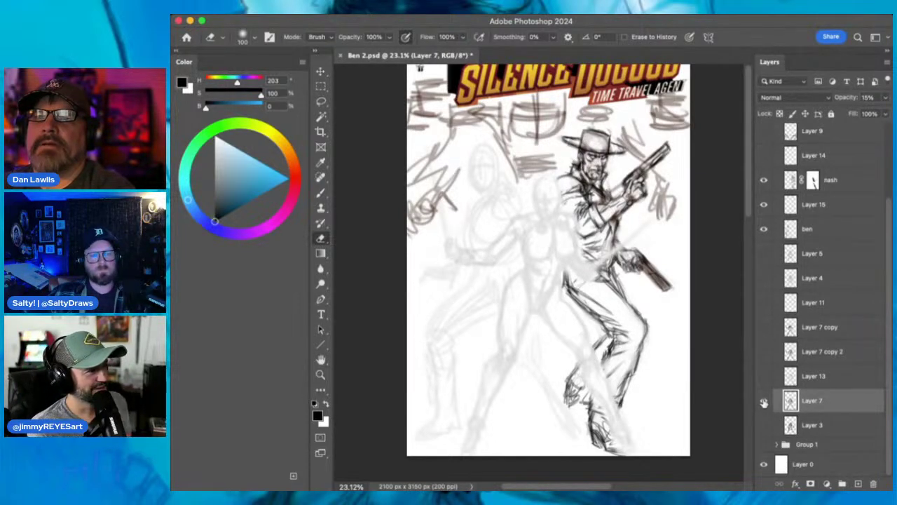
left_click(764, 402)
left_click(764, 403)
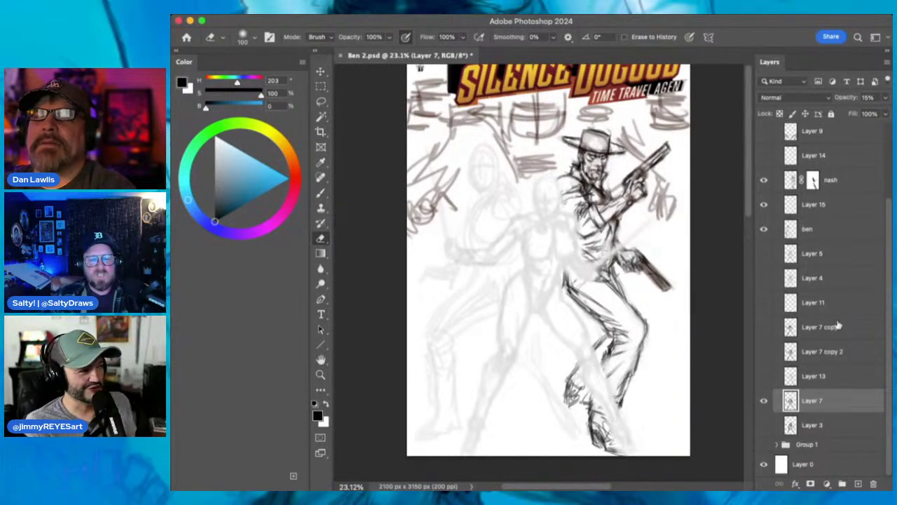
scroll(888, 328, "up", 4)
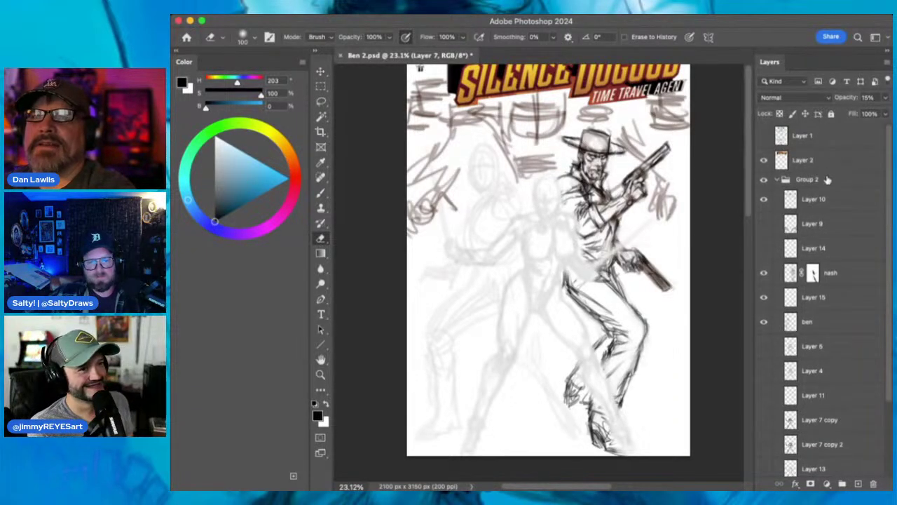
left_click(764, 200)
left_click(764, 200)
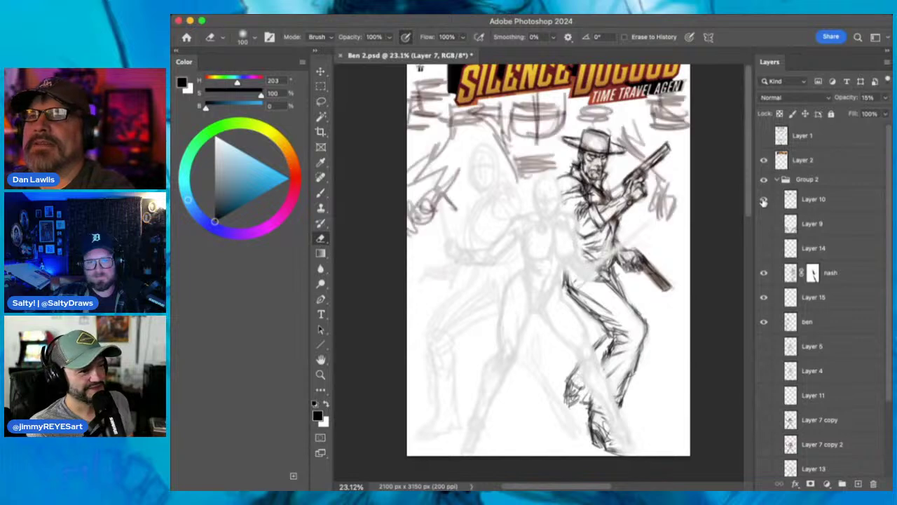
- Check Layer 9 and the ben layer by toggling their visibility, and set the ben layer's opacity to 100%
left_click(763, 224)
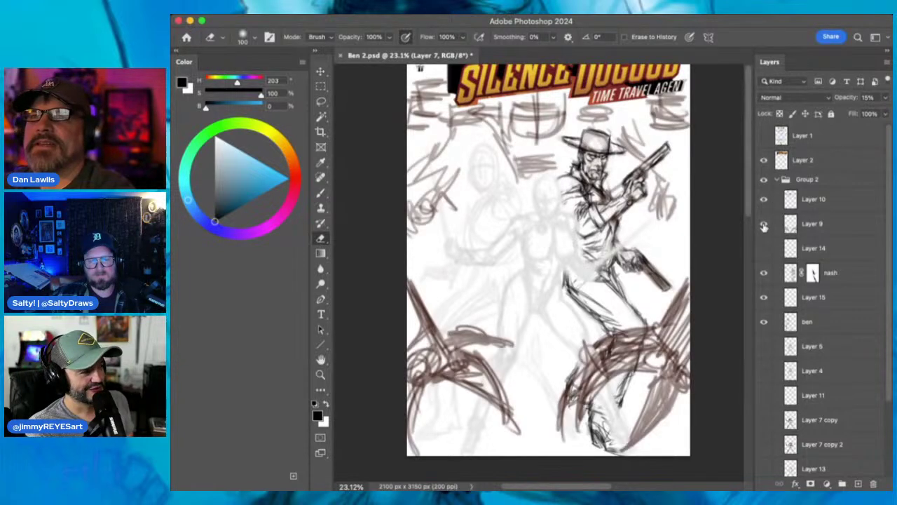
left_click(763, 225)
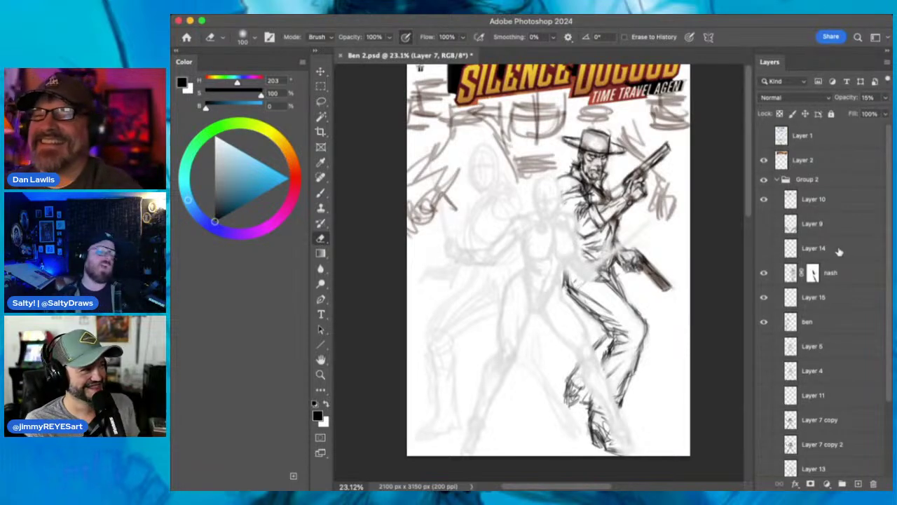
left_click(763, 326)
left_click(830, 326)
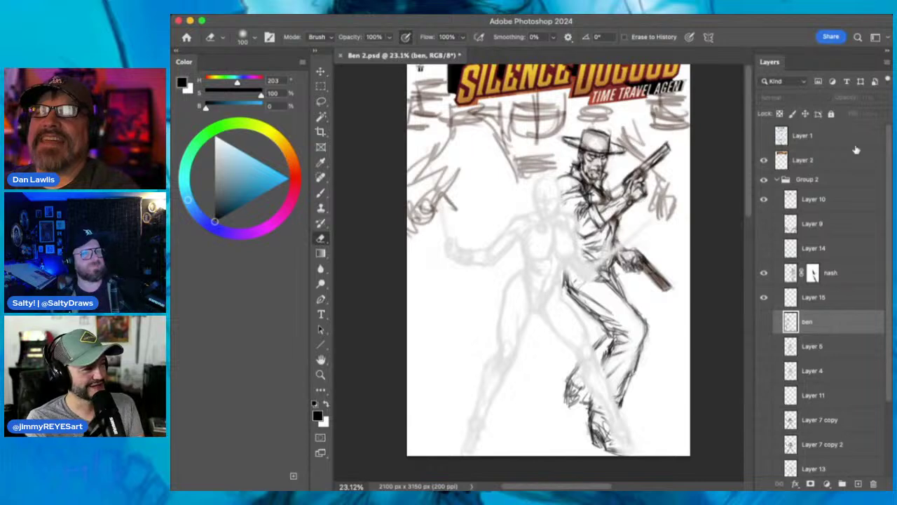
left_click(764, 321)
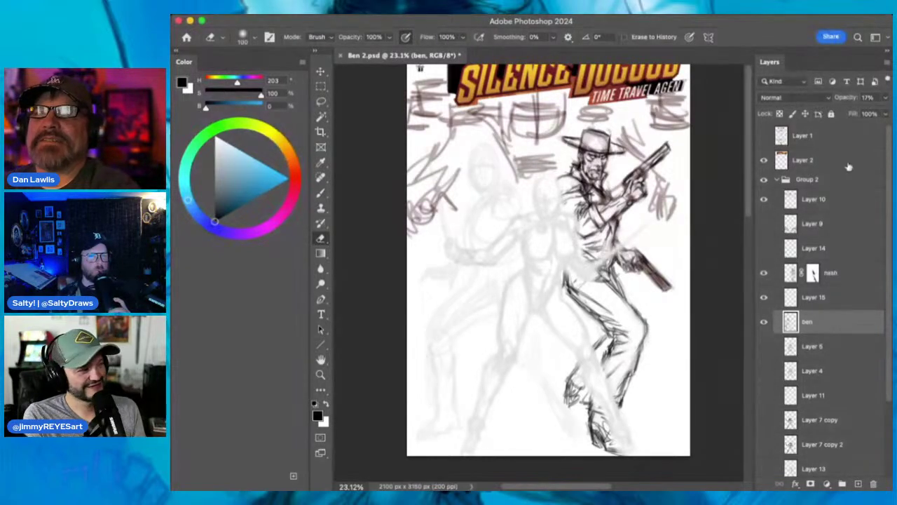
left_click_drag(846, 98, 891, 98)
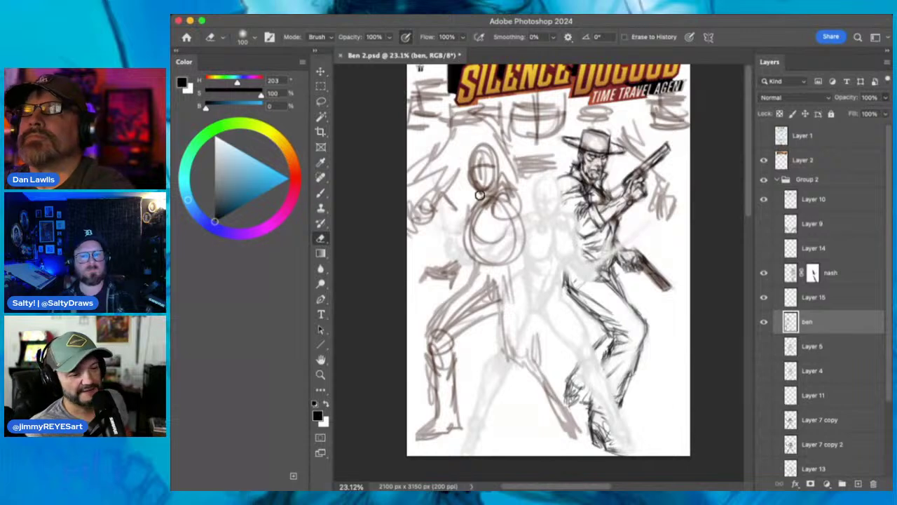
- Erase the guide lines inside the ben figure's head oval and sketch his eyes, nose and mouth with a 3 px Brush
left_click(321, 374)
mouse_move(494, 156)
left_mouse_down()
mouse_move(515, 148)
mouse_move(430, 148)
left_mouse_up()
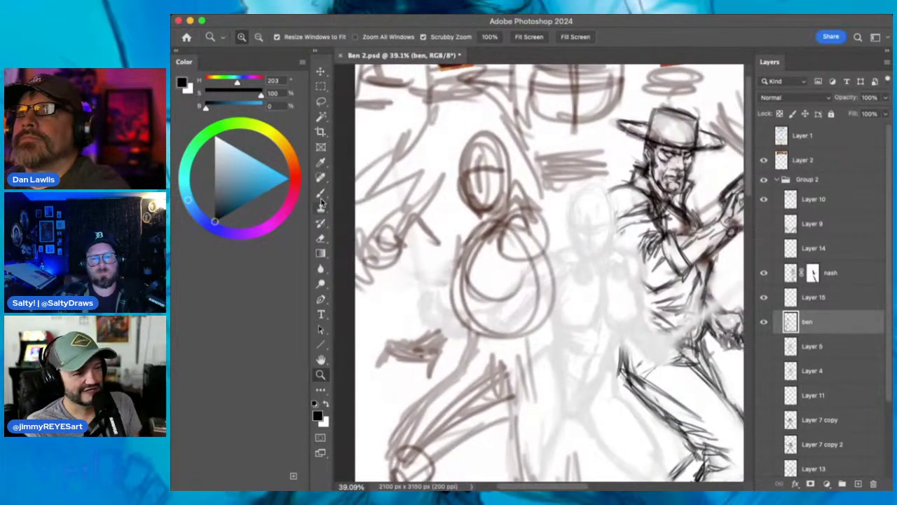
left_click(320, 193)
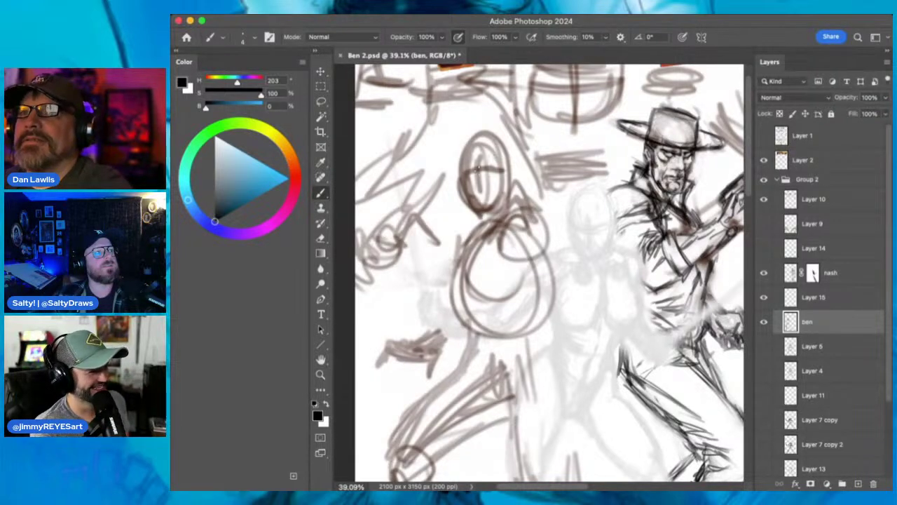
left_click(321, 238)
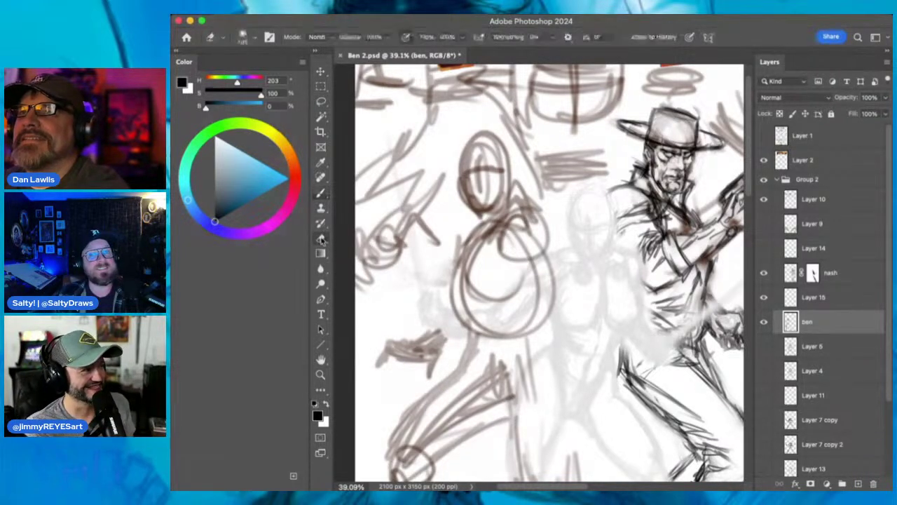
mouse_move(479, 159)
left_mouse_down()
mouse_move(479, 188)
mouse_move(488, 176)
mouse_move(473, 173)
mouse_move(501, 165)
mouse_move(492, 157)
mouse_move(478, 198)
mouse_move(494, 188)
mouse_move(511, 199)
mouse_move(526, 170)
mouse_move(499, 178)
mouse_move(475, 161)
mouse_move(478, 147)
mouse_move(467, 165)
left_mouse_up()
left_click(320, 192)
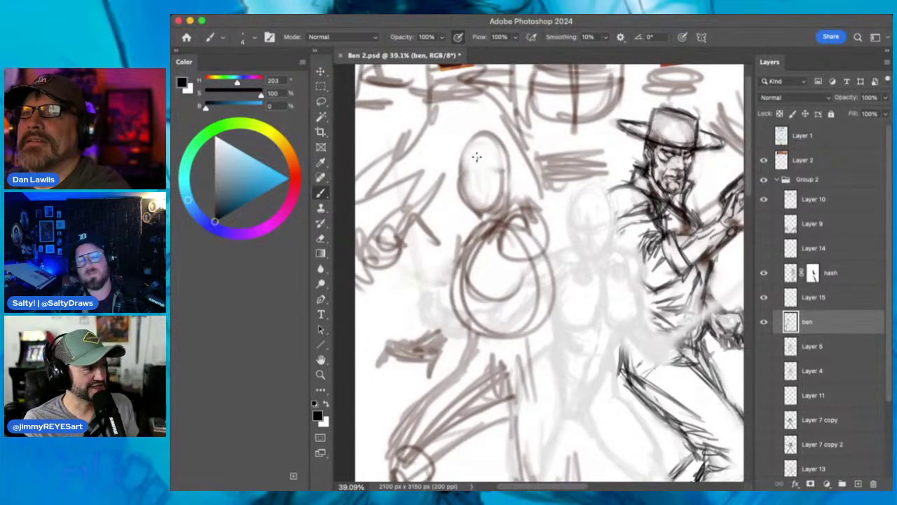
left_click_drag(485, 162, 493, 160)
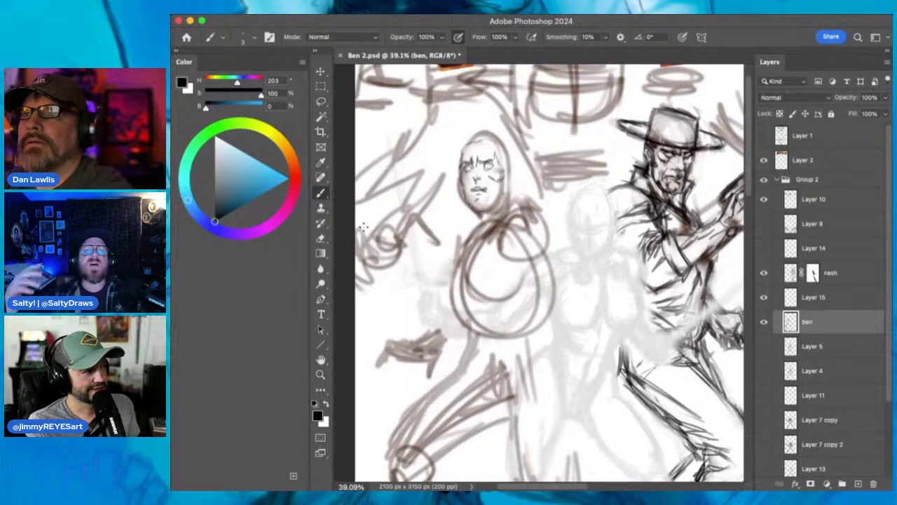
- Soften the head's rough outline with the 100 px Eraser and draw the cheek, jaw, ear and hair with a 4 px Brush
left_click(322, 240)
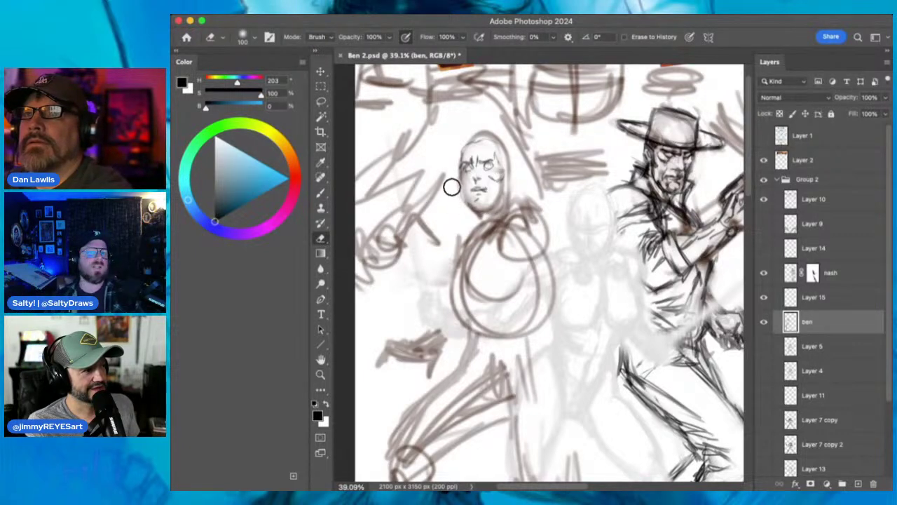
left_click_drag(502, 192, 472, 218)
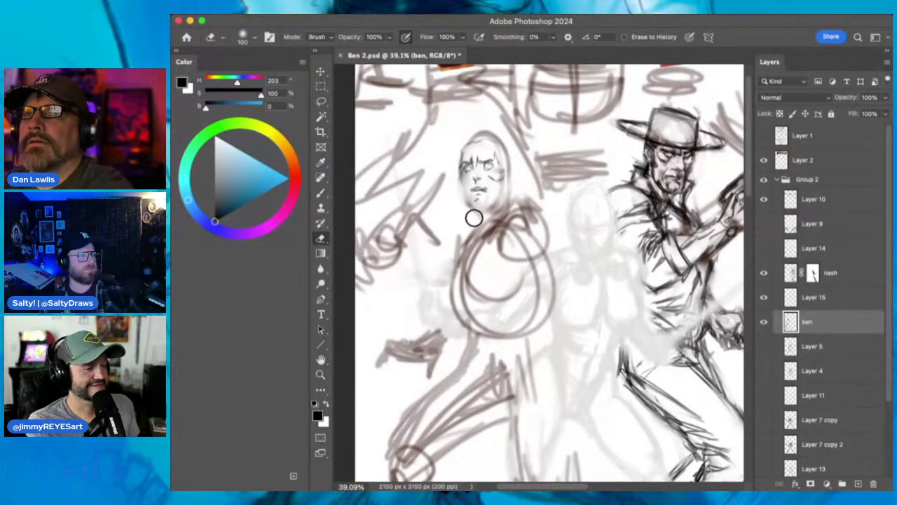
left_click(321, 192)
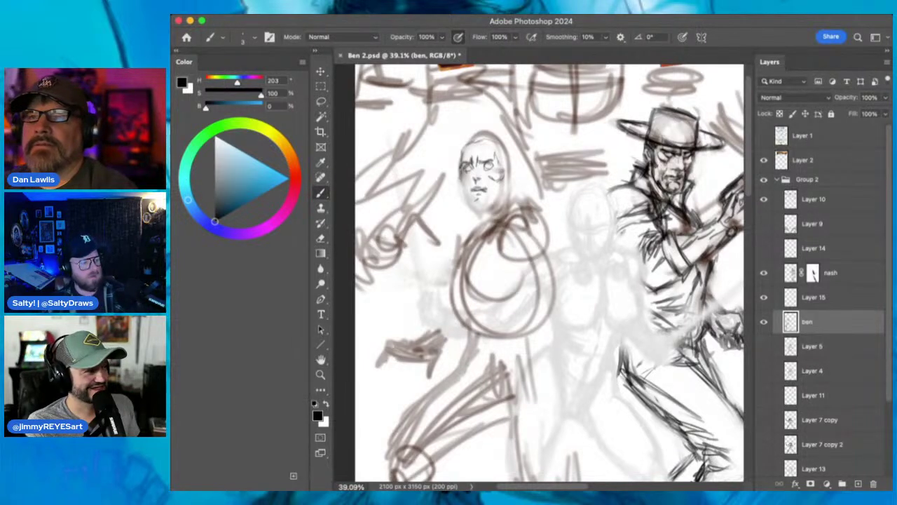
key("]")
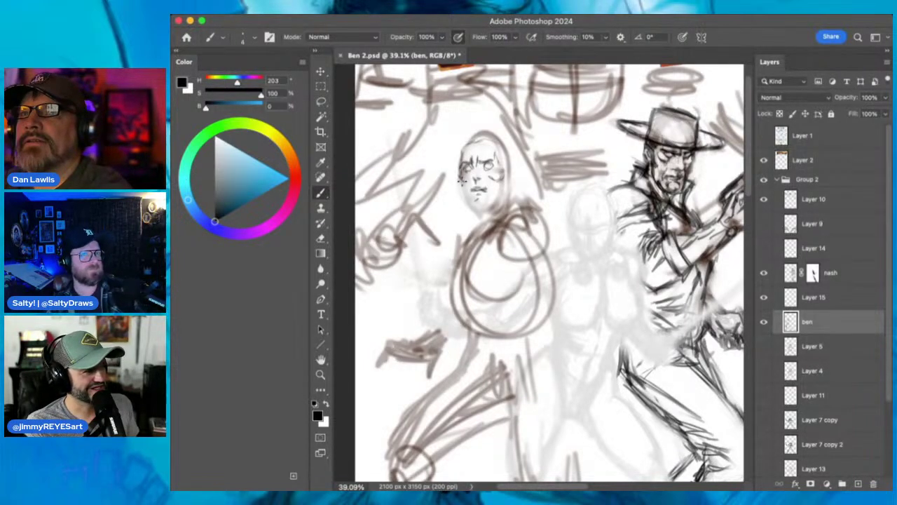
left_click_drag(495, 176, 494, 184)
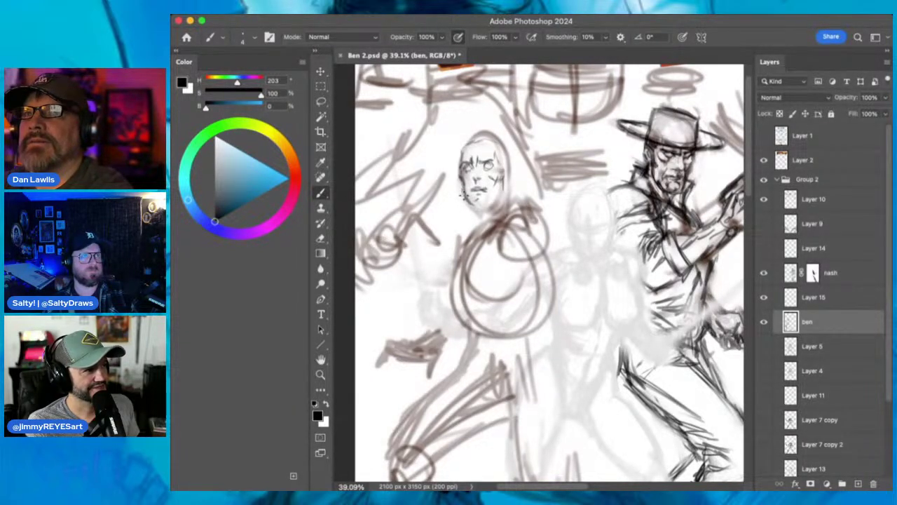
mouse_move(468, 205)
left_mouse_down()
mouse_move(485, 208)
mouse_move(501, 184)
mouse_move(501, 197)
left_mouse_up()
left_click_drag(502, 161, 506, 178)
mouse_move(464, 149)
left_mouse_down()
mouse_move(480, 135)
mouse_move(457, 138)
mouse_move(467, 143)
left_mouse_up()
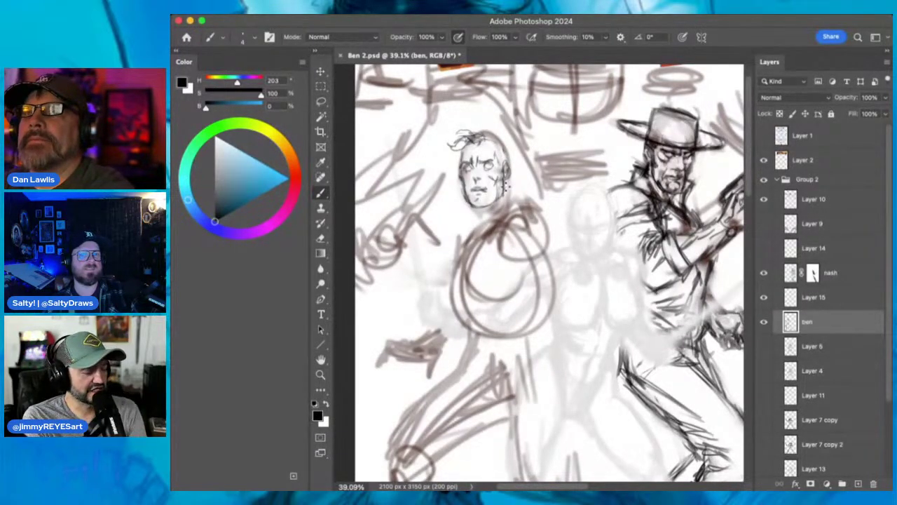
- Draw the ben figure's neck, refine his eyes and start the shoulder line with the 4 px Brush
left_click_drag(481, 217, 488, 219)
left_click_drag(505, 187, 513, 198)
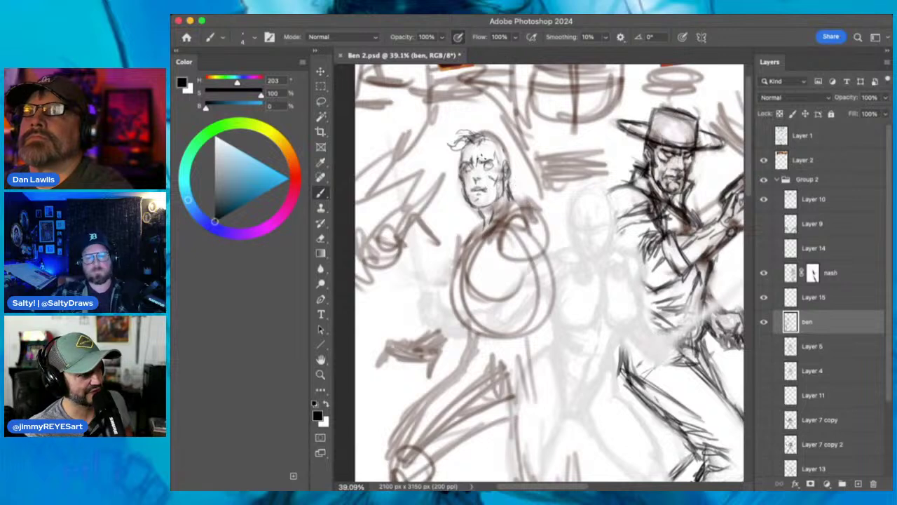
left_click_drag(481, 162, 491, 159)
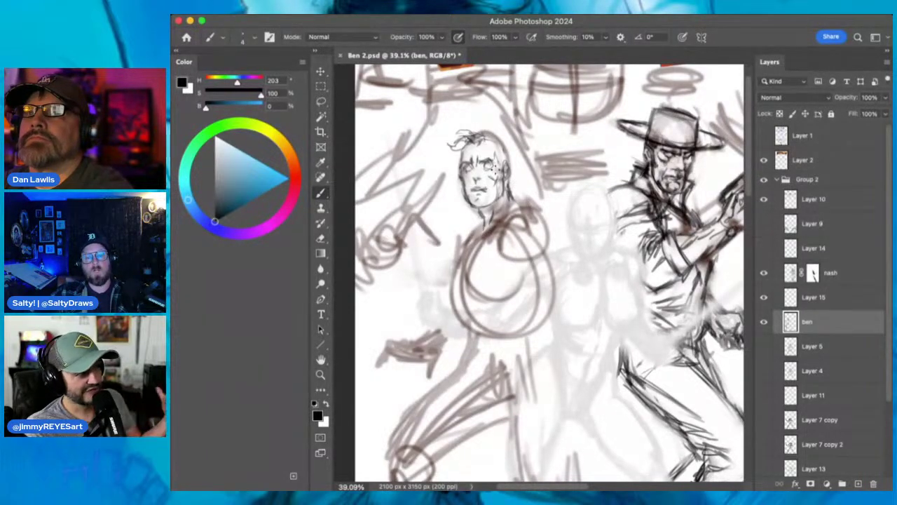
left_click_drag(517, 208, 547, 219)
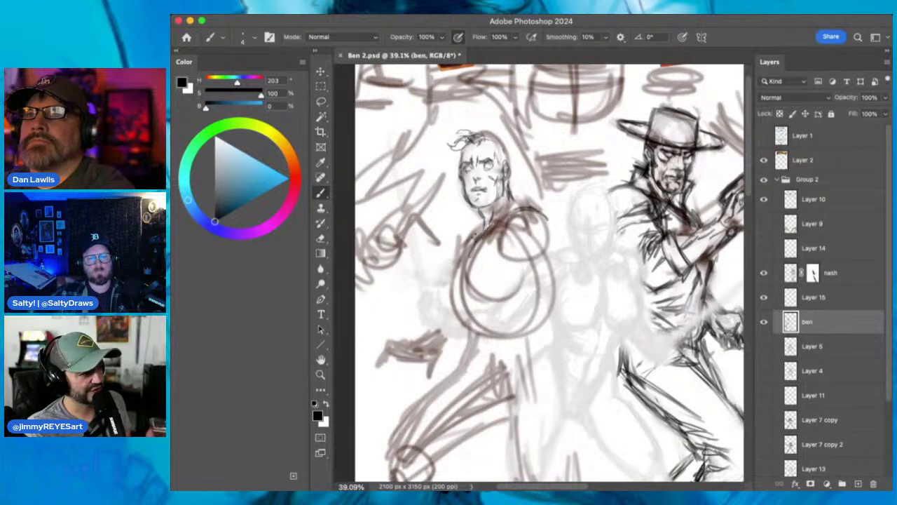
- Fade the torso's construction circles with the Eraser and sketch the shoulder, chest contour and upper arm with the 4 px Brush
left_click(320, 238)
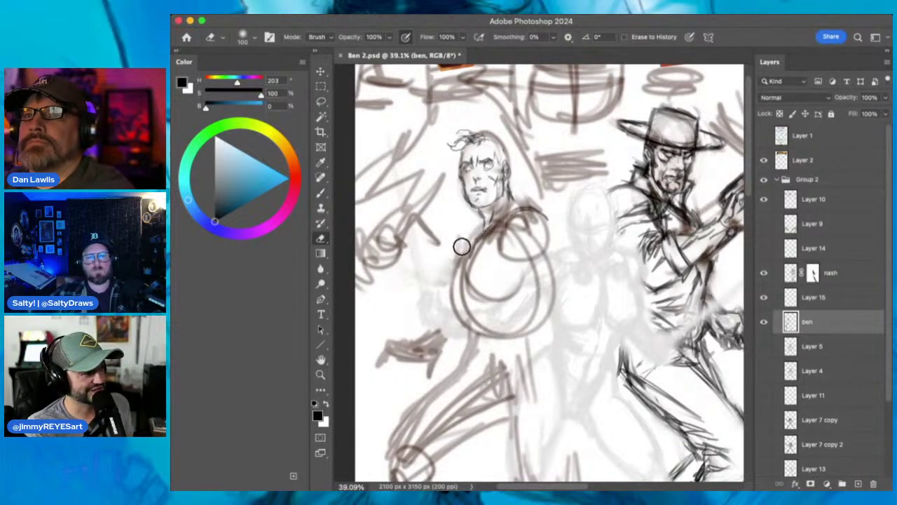
mouse_move(497, 237)
left_mouse_down()
mouse_move(505, 214)
mouse_move(524, 230)
mouse_move(542, 218)
mouse_move(532, 207)
mouse_move(478, 257)
mouse_move(466, 229)
mouse_move(455, 286)
mouse_move(478, 298)
left_mouse_up()
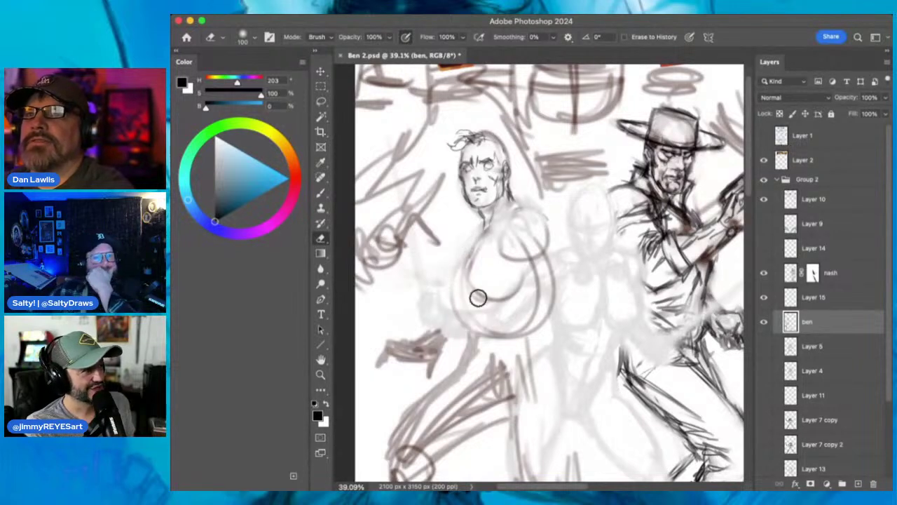
left_click(321, 192)
mouse_move(482, 226)
left_mouse_down()
mouse_move(465, 254)
mouse_move(512, 207)
mouse_move(551, 219)
mouse_move(516, 199)
mouse_move(530, 208)
mouse_move(508, 218)
mouse_move(510, 229)
mouse_move(547, 212)
mouse_move(559, 232)
left_mouse_up()
mouse_move(515, 213)
left_mouse_down()
mouse_move(526, 235)
mouse_move(510, 237)
mouse_move(535, 244)
mouse_move(521, 241)
mouse_move(526, 253)
mouse_move(559, 233)
left_mouse_up()
mouse_move(472, 234)
left_mouse_down()
mouse_move(465, 275)
mouse_move(511, 260)
mouse_move(486, 256)
mouse_move(511, 262)
mouse_move(503, 273)
mouse_move(506, 250)
mouse_move(497, 238)
mouse_move(526, 257)
mouse_move(505, 247)
mouse_move(505, 255)
mouse_move(482, 253)
mouse_move(523, 252)
mouse_move(512, 264)
mouse_move(522, 252)
mouse_move(488, 272)
mouse_move(464, 269)
mouse_move(466, 241)
mouse_move(463, 275)
mouse_move(466, 240)
mouse_move(455, 276)
mouse_move(466, 284)
mouse_move(477, 318)
left_mouse_up()
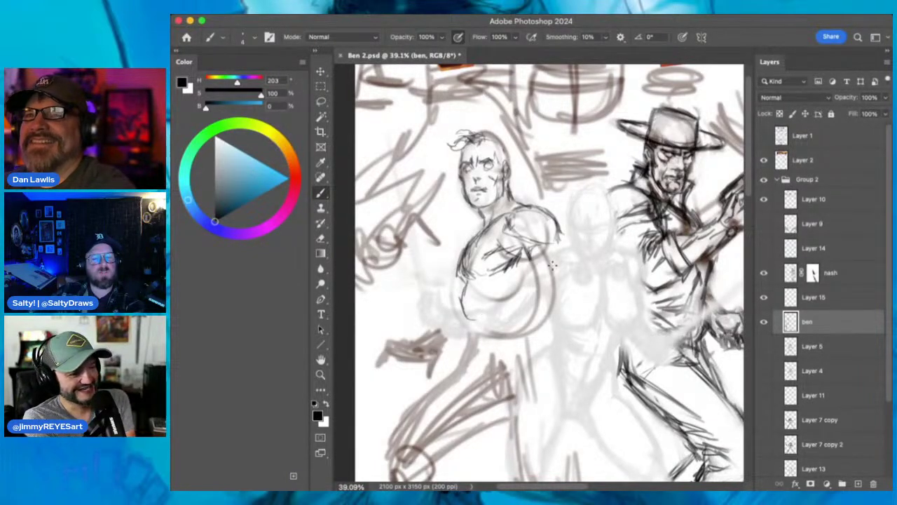
left_click_drag(537, 245, 526, 270)
mouse_move(564, 230)
left_mouse_down()
mouse_move(558, 241)
mouse_move(571, 243)
mouse_move(527, 269)
left_mouse_up()
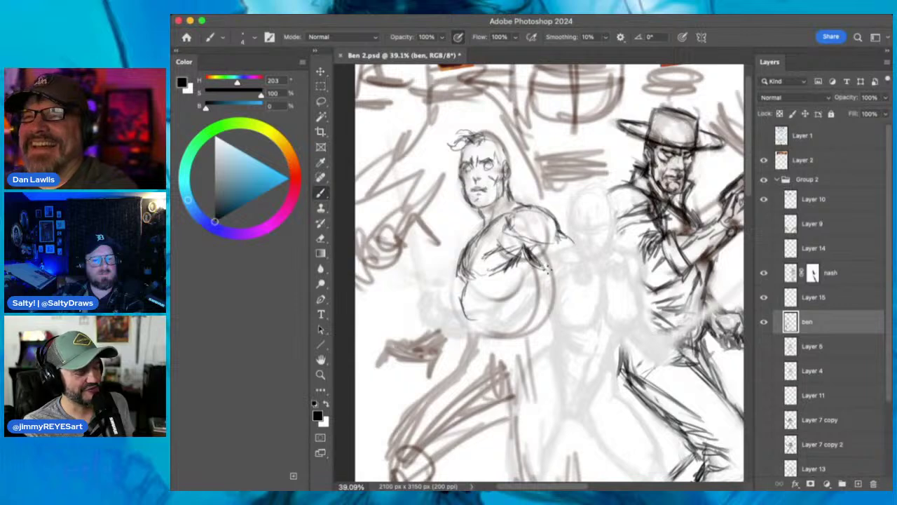
- Erase the heavy chest hatching and redraw the neck, upper chest and shoulder contours with the 4 px Brush
left_click(320, 239)
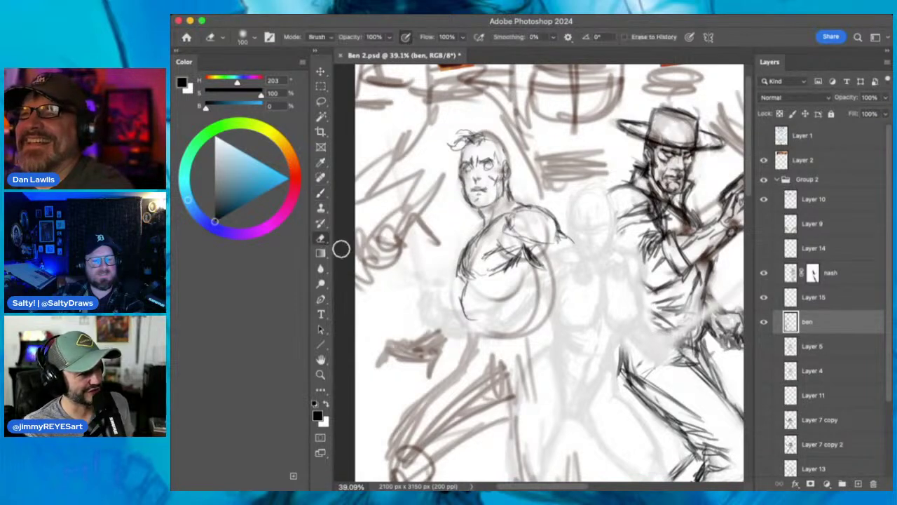
mouse_move(508, 245)
left_mouse_down()
mouse_move(501, 267)
mouse_move(504, 246)
mouse_move(494, 237)
mouse_move(464, 260)
left_mouse_up()
key("b")
left_click_drag(489, 225, 468, 251)
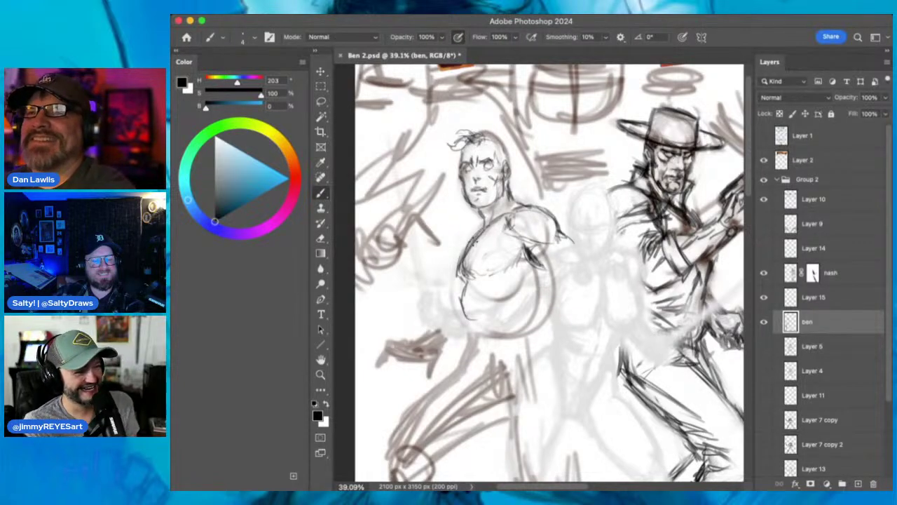
mouse_move(498, 220)
left_mouse_down()
mouse_move(503, 207)
mouse_move(480, 226)
left_mouse_up()
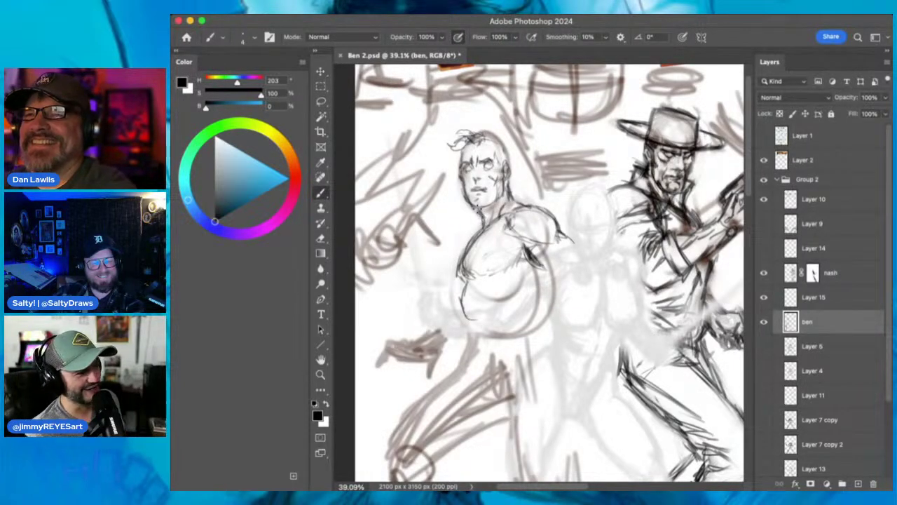
left_click_drag(527, 243, 552, 272)
- Sketch the ben figure's outstretched forearm and hand, erasing the rough guide strokes and defining the fingers with a 5 px Brush
mouse_move(445, 324)
left_mouse_down()
mouse_move(430, 367)
mouse_move(417, 342)
mouse_move(424, 334)
mouse_move(390, 343)
mouse_move(373, 365)
mouse_move(389, 349)
mouse_move(417, 351)
mouse_move(404, 331)
mouse_move(393, 338)
mouse_move(429, 340)
mouse_move(418, 352)
mouse_move(404, 338)
mouse_move(418, 377)
left_mouse_up()
left_click(320, 237)
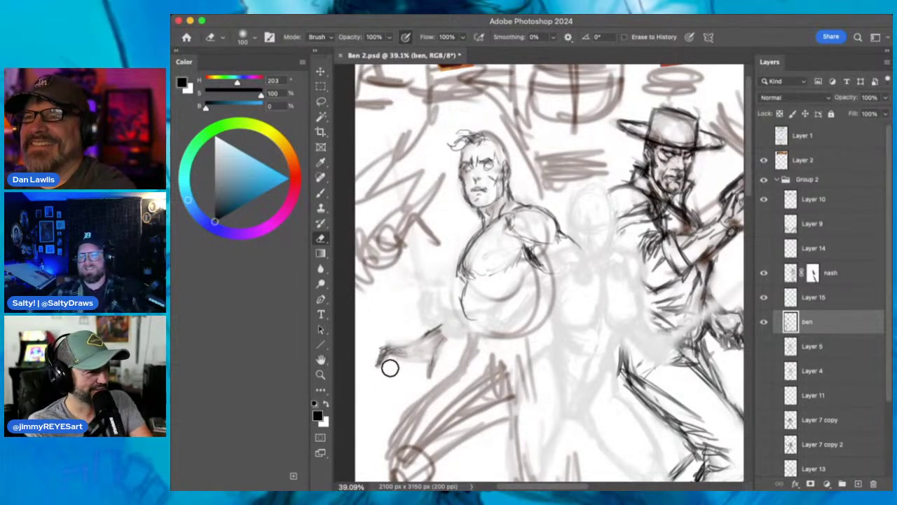
left_click(320, 193)
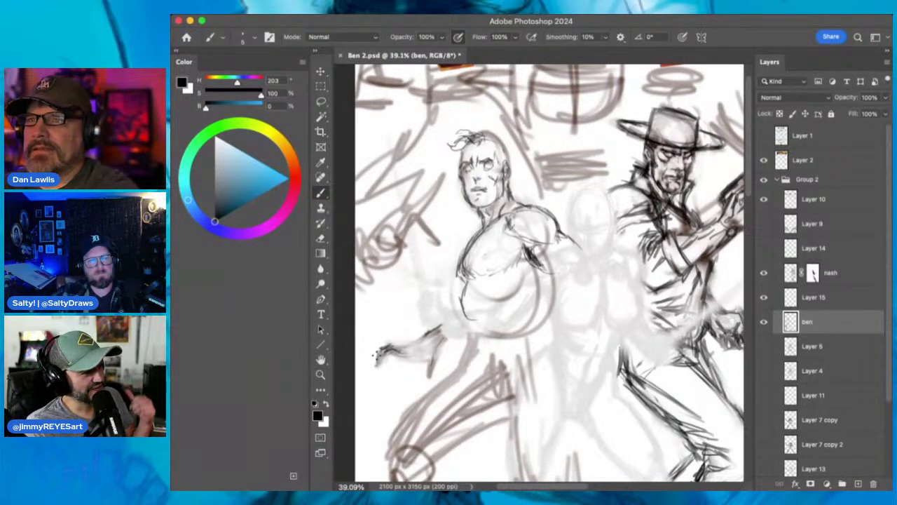
mouse_move(388, 351)
left_mouse_down()
mouse_move(423, 342)
mouse_move(415, 358)
mouse_move(381, 361)
mouse_move(379, 379)
mouse_move(424, 356)
left_mouse_up()
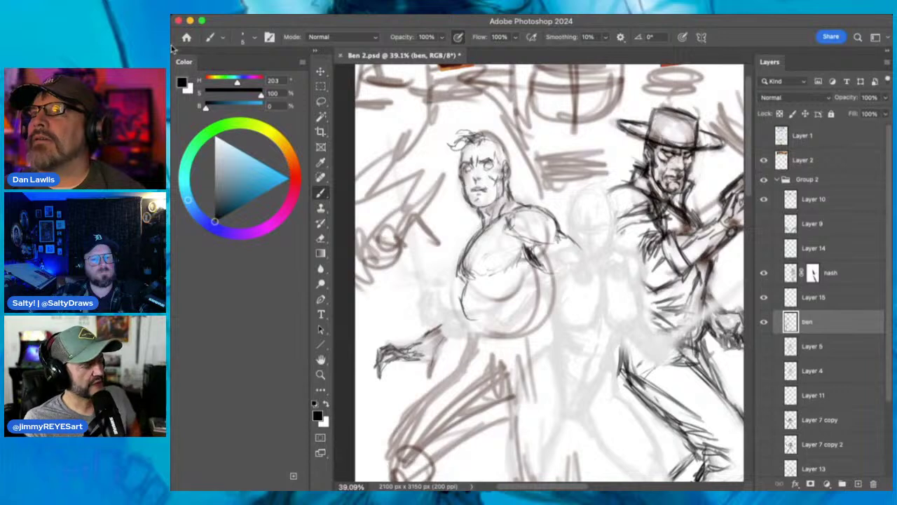
- Save the document and check Layer 1 by toggling its visibility
key("cmd+s")
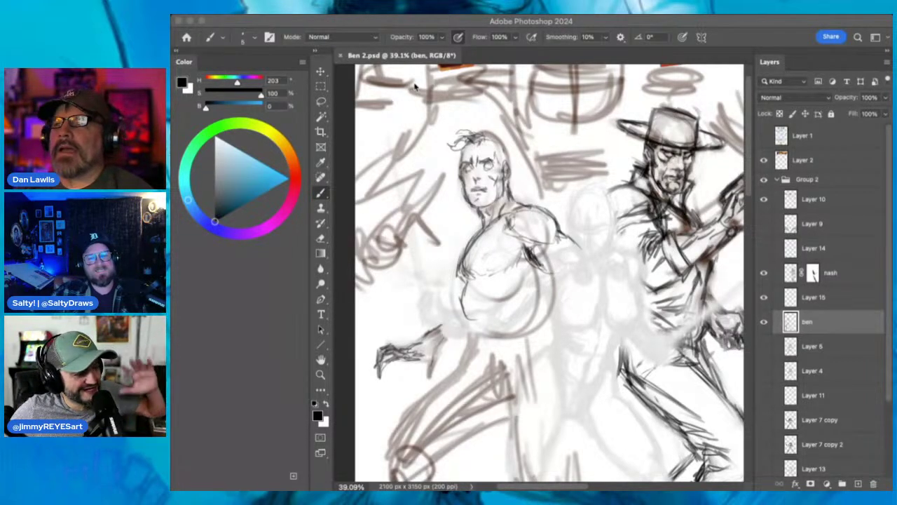
left_click(765, 137)
left_click(764, 136)
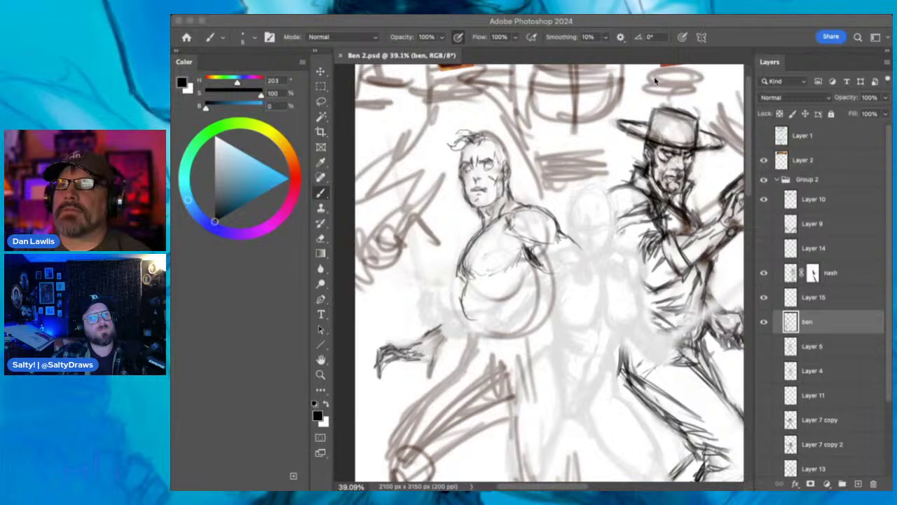